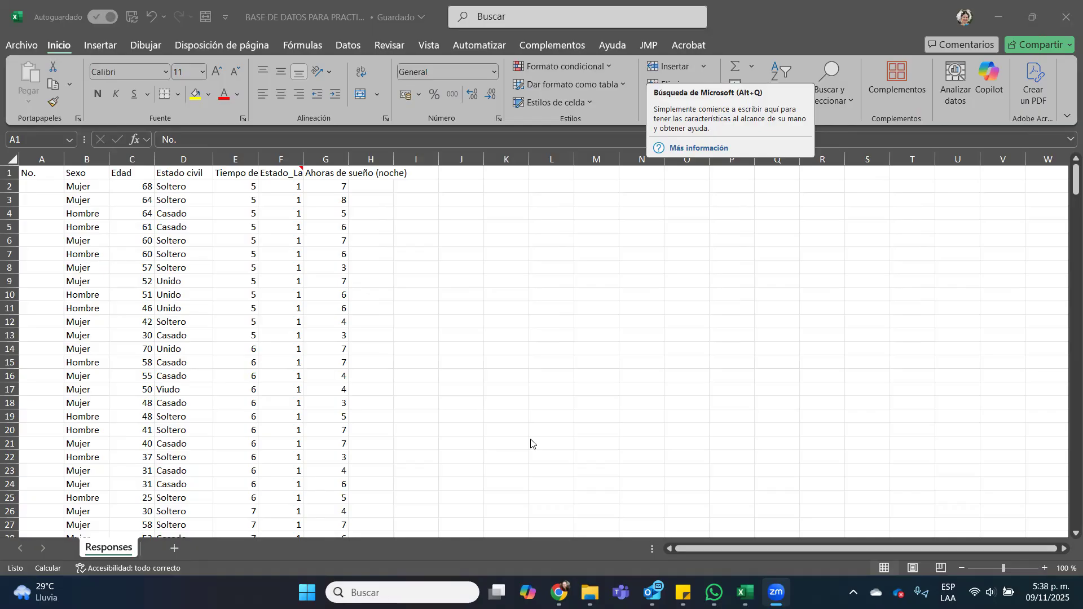
Step: Make the header cells A1:G1 bold
{"action": "left_click", "coordinate": [429, 242]}
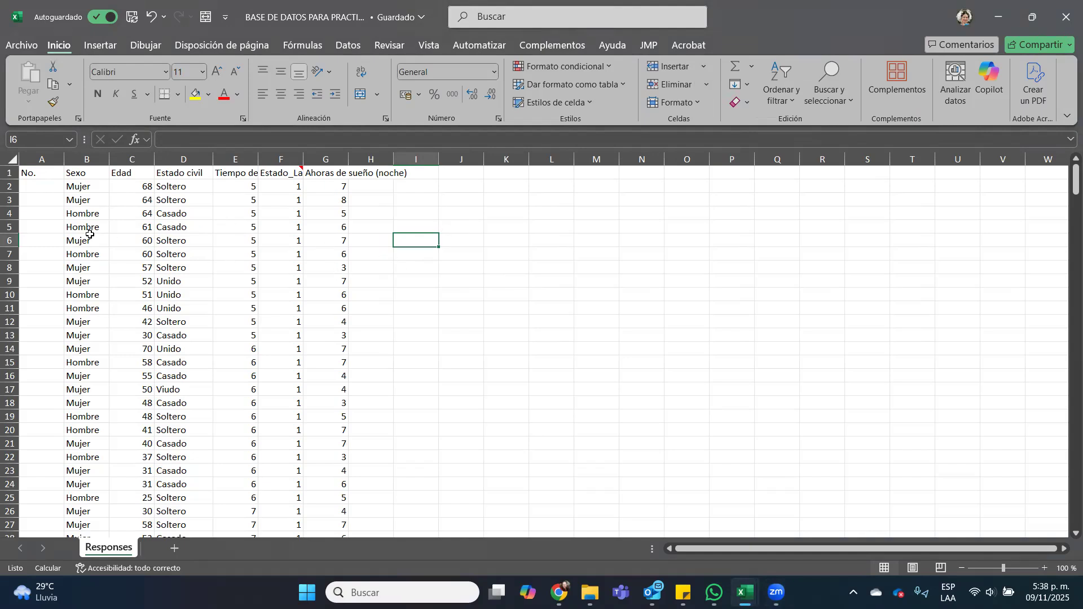
{"action": "left_click", "coordinate": [51, 186]}
{"action": "left_click_drag", "start_coordinate": [48, 174], "coordinate": [323, 171]}
{"action": "left_click", "coordinate": [97, 95]}
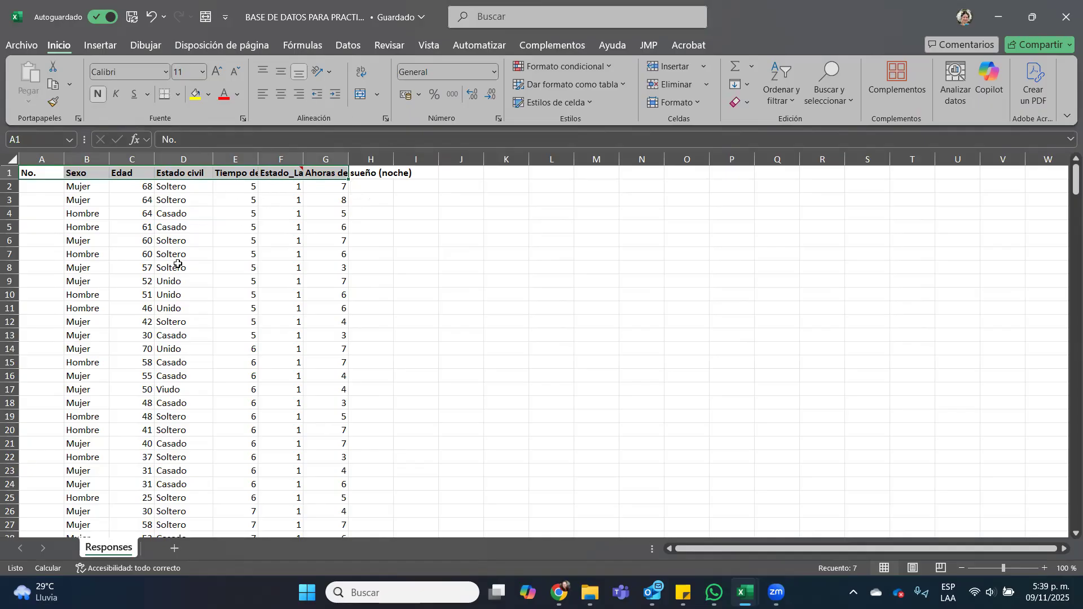
Step: Examine the survey variables from Sexo through hours of sleep, including the coding note on the Estado_Laboral header
{"action": "left_click", "coordinate": [227, 232]}
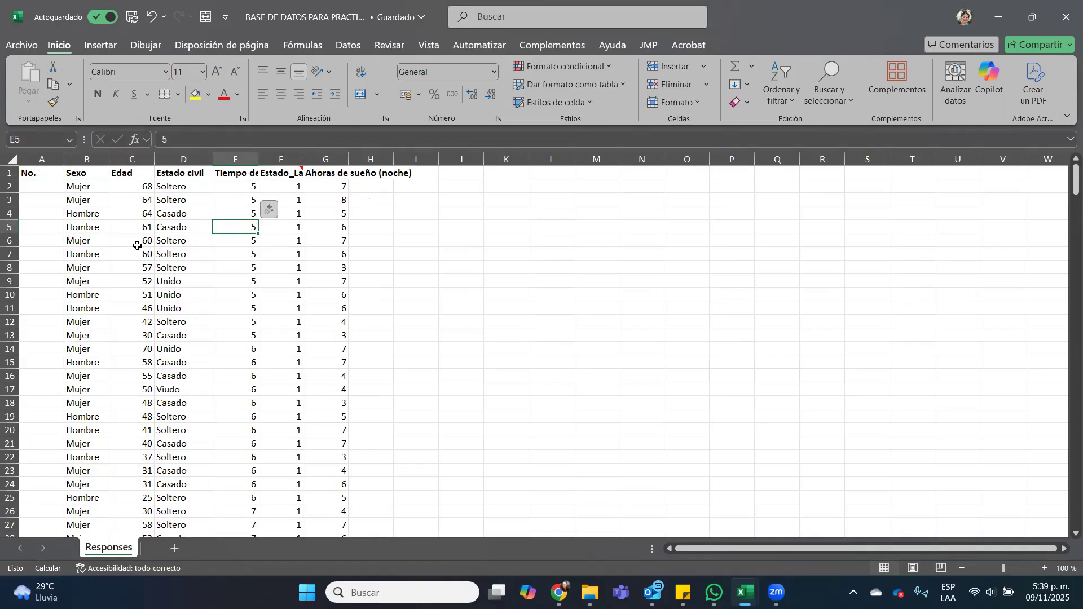
{"action": "left_click", "coordinate": [89, 199]}
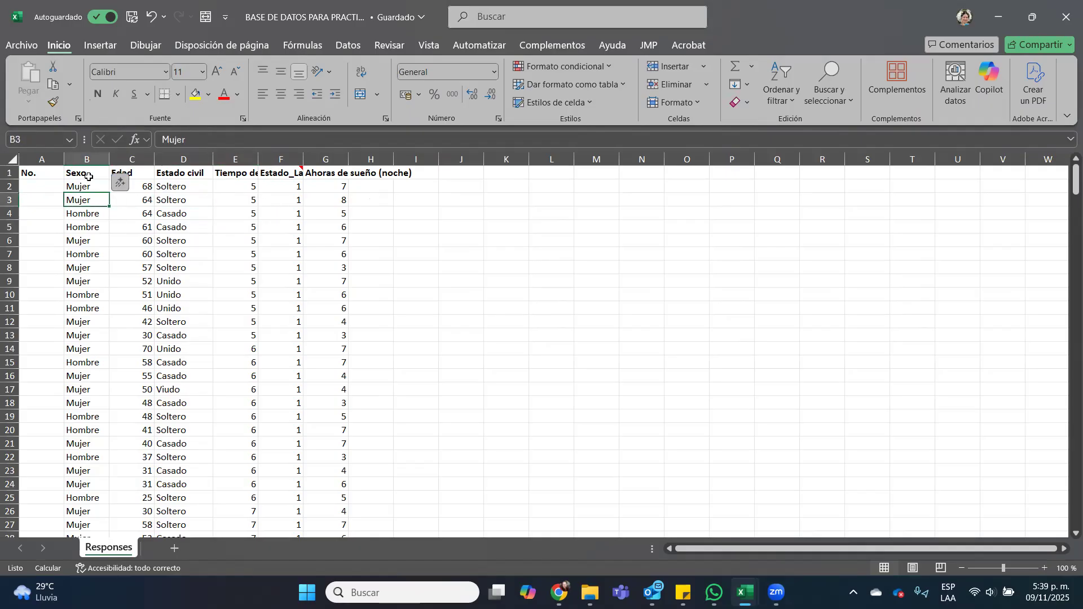
{"action": "left_click", "coordinate": [168, 186]}
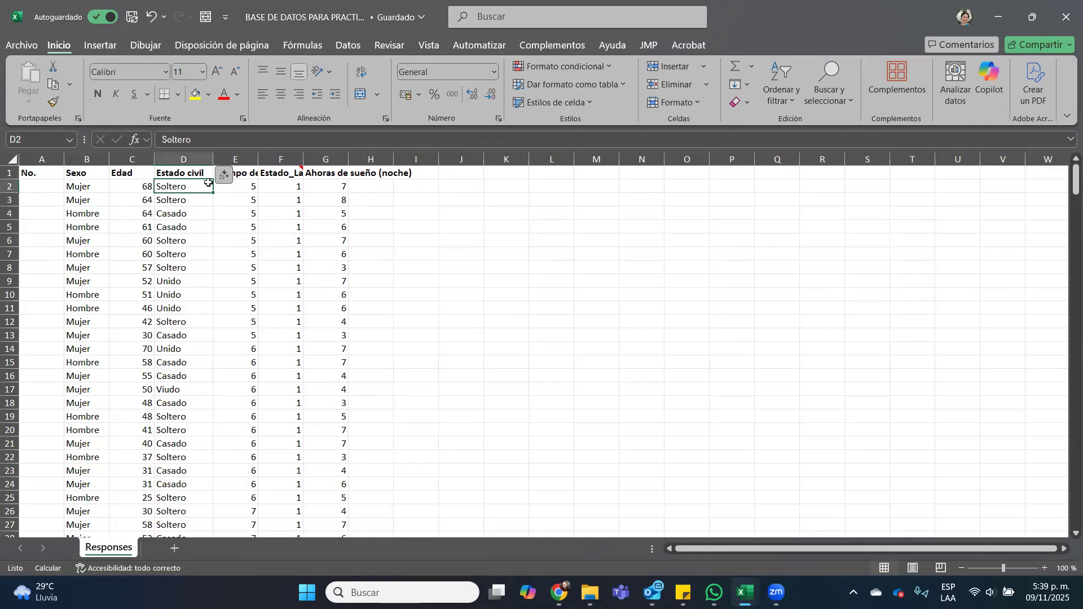
{"action": "left_click", "coordinate": [143, 187]}
{"action": "left_click", "coordinate": [238, 185]}
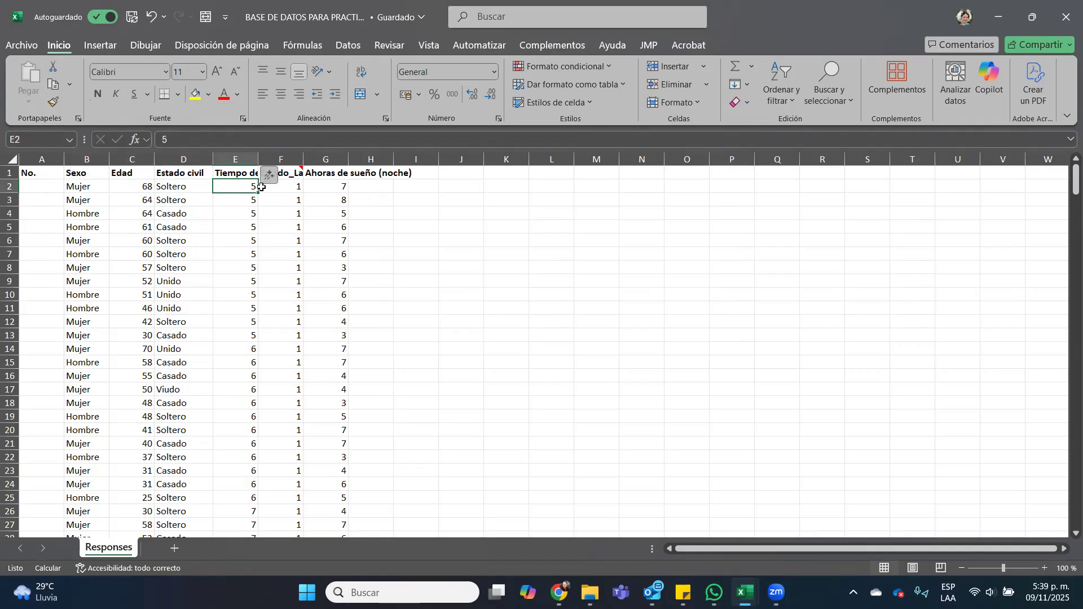
{"action": "left_click", "coordinate": [291, 185]}
{"action": "left_click", "coordinate": [286, 171]}
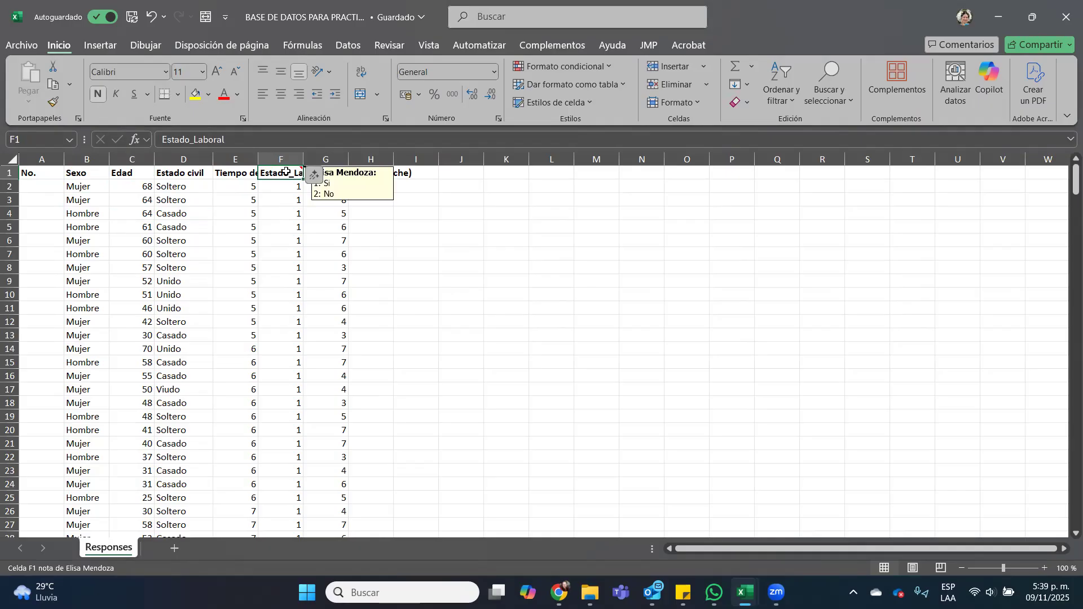
{"action": "left_click", "coordinate": [331, 202]}
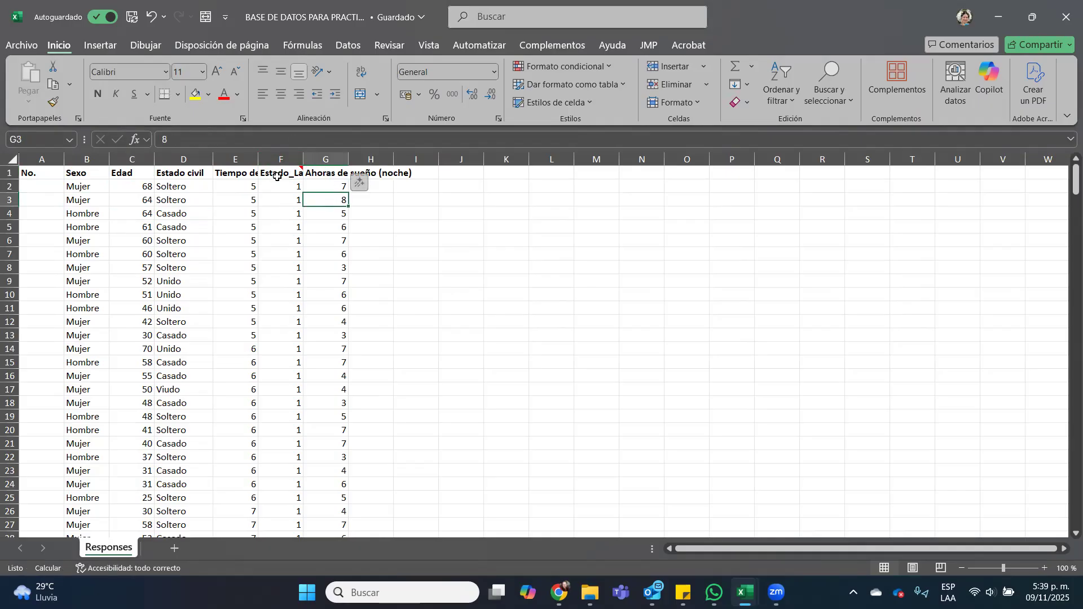
{"action": "mouse_move", "coordinate": [279, 176]}
{"action": "left_click", "coordinate": [329, 225]}
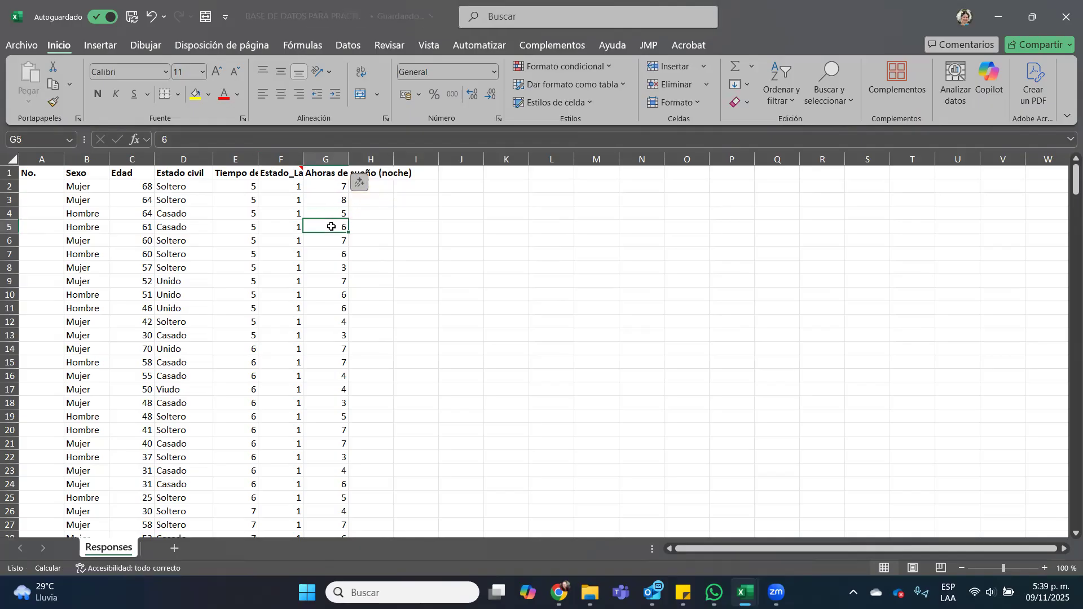
Step: Correct the header in G1 to "Horas de sueño (noche)"
{"action": "left_click", "coordinate": [323, 175]}
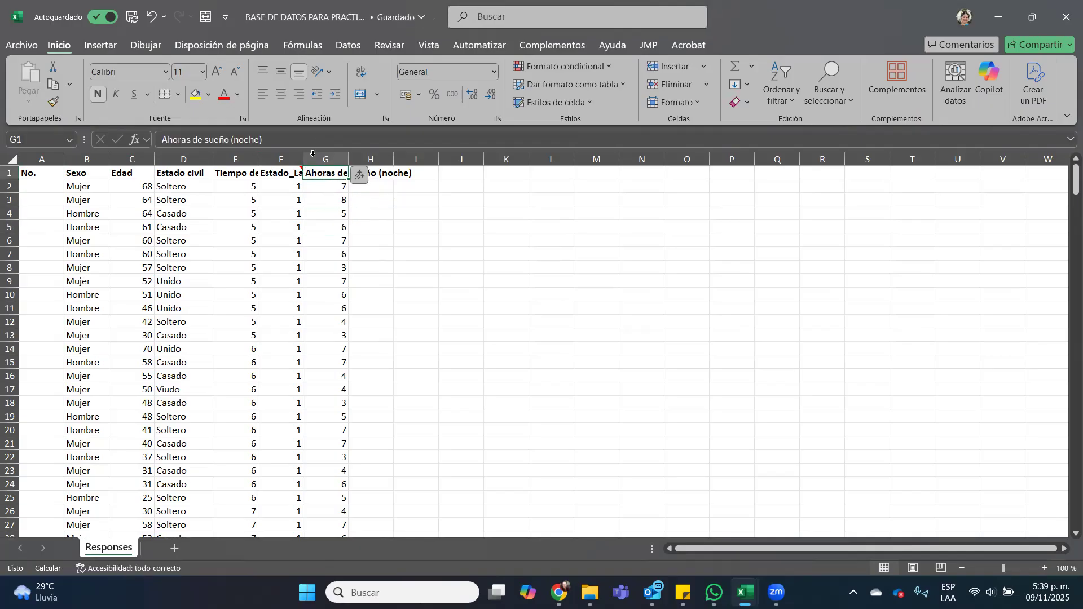
{"action": "left_click", "coordinate": [171, 140]}
{"action": "key", "text": "BackSpace"}
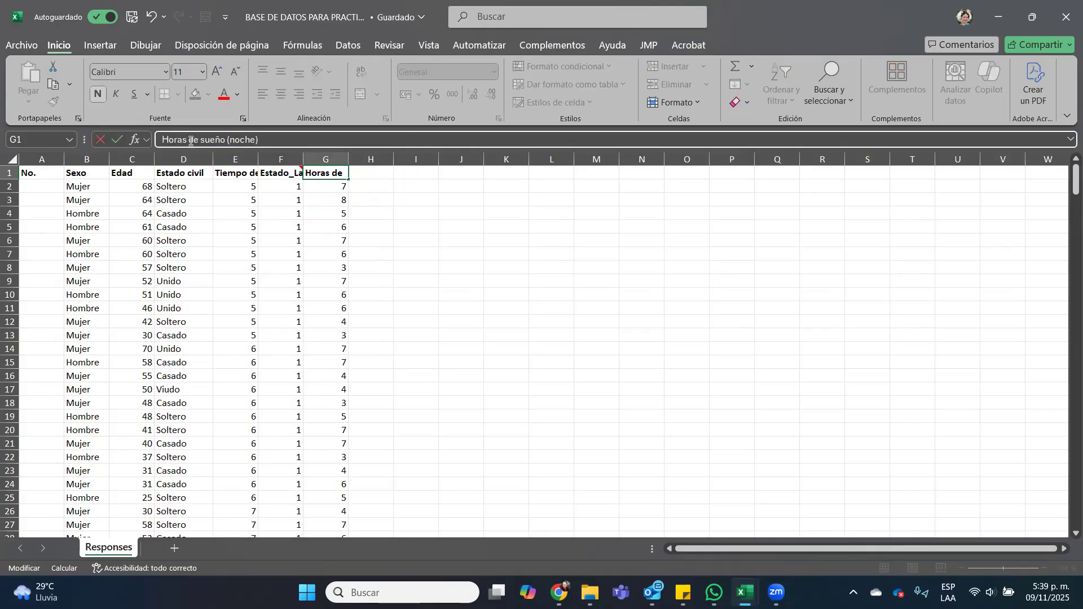
{"action": "key", "text": "Return"}
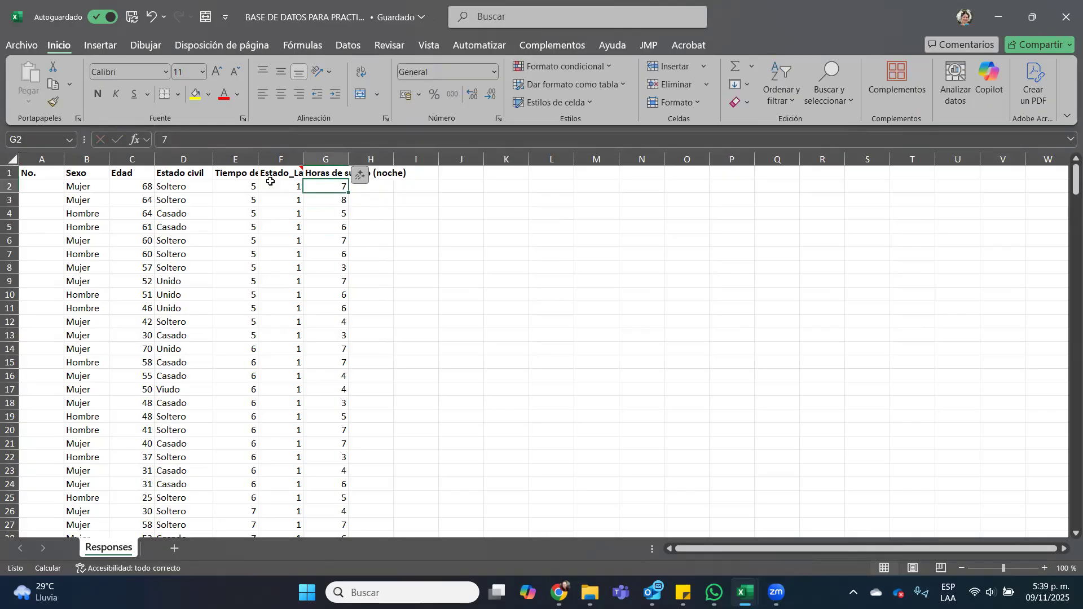
Step: Number the records in the No. column by entering 1 in A2 and 2 in A3 and filling the series down to row 314
{"action": "left_click", "coordinate": [234, 184]}
{"action": "left_click", "coordinate": [145, 187]}
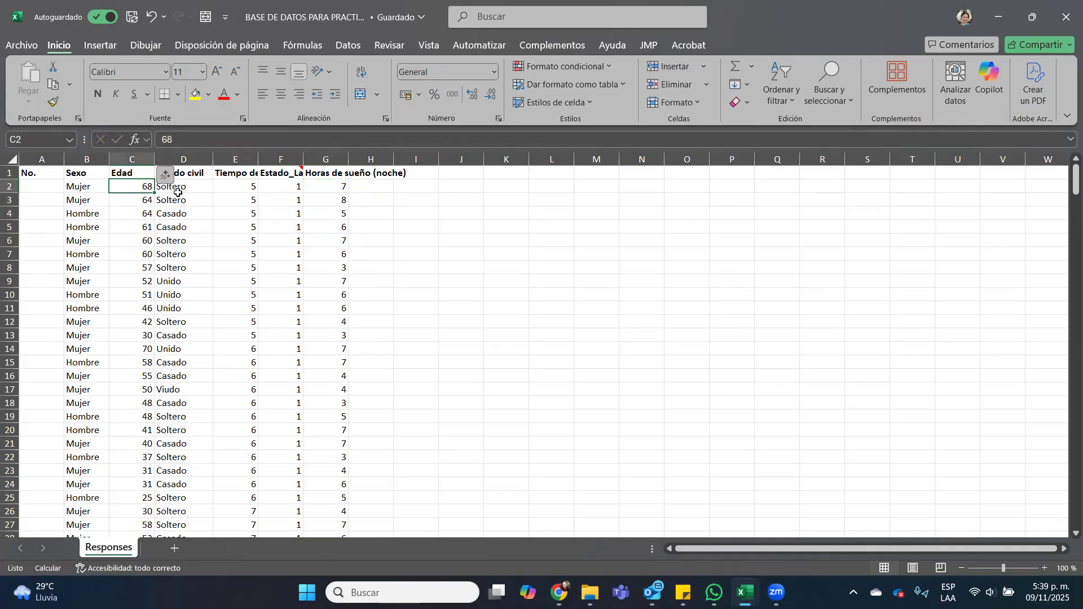
{"action": "left_click", "coordinate": [41, 185]}
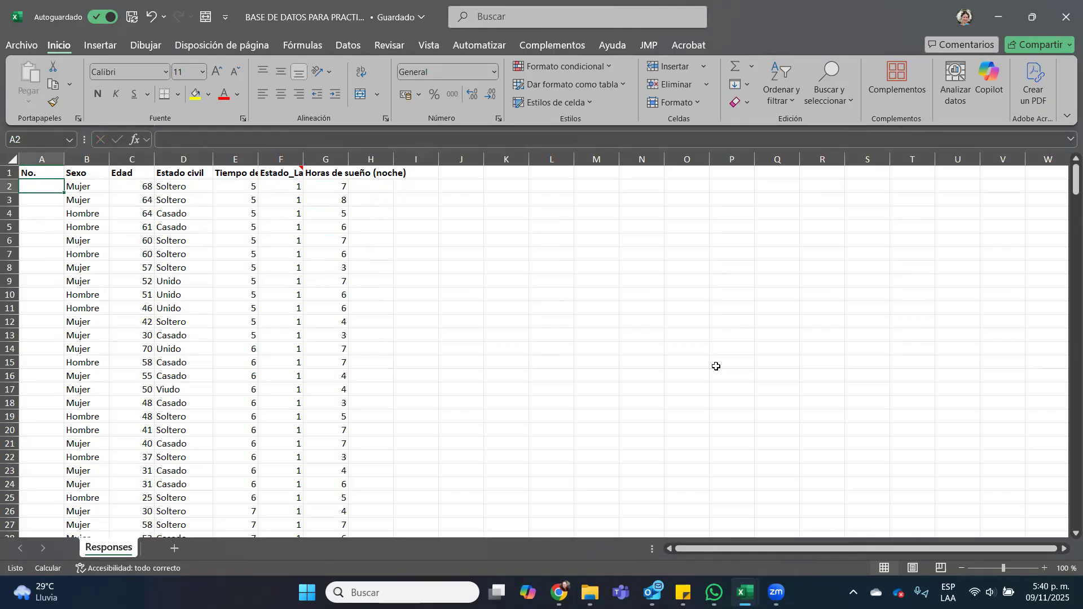
{"action": "type", "text": "1"}
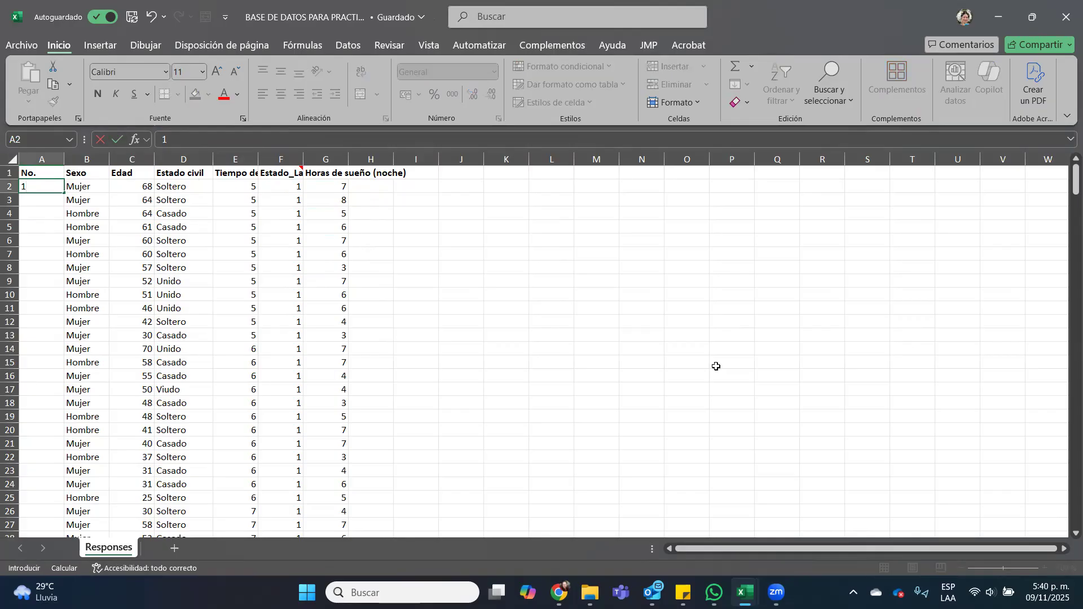
{"action": "key", "text": "Return"}
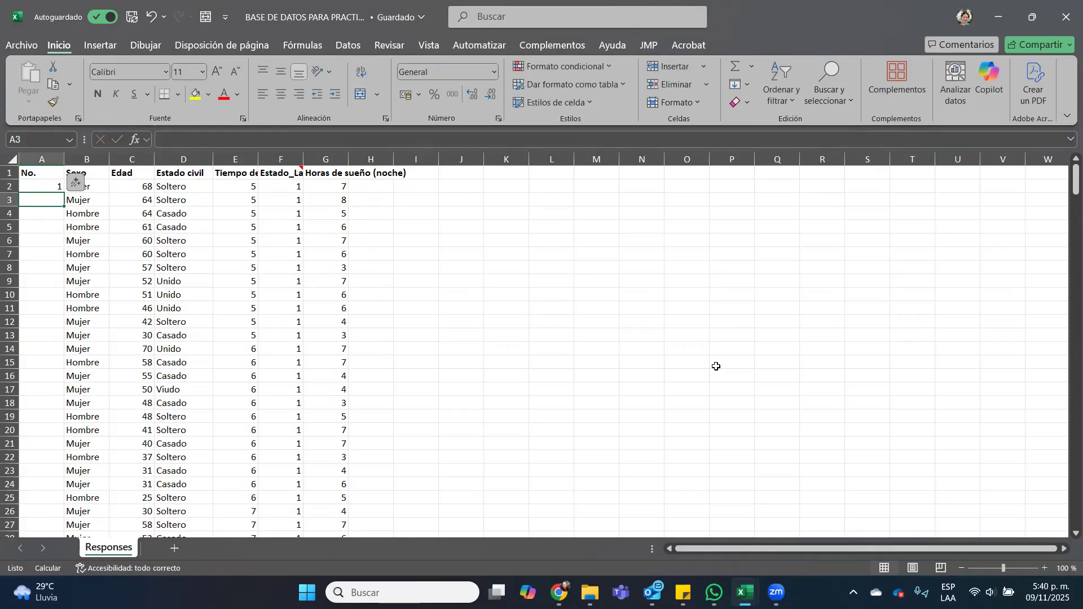
{"action": "type", "text": "2"}
{"action": "key", "text": "Return"}
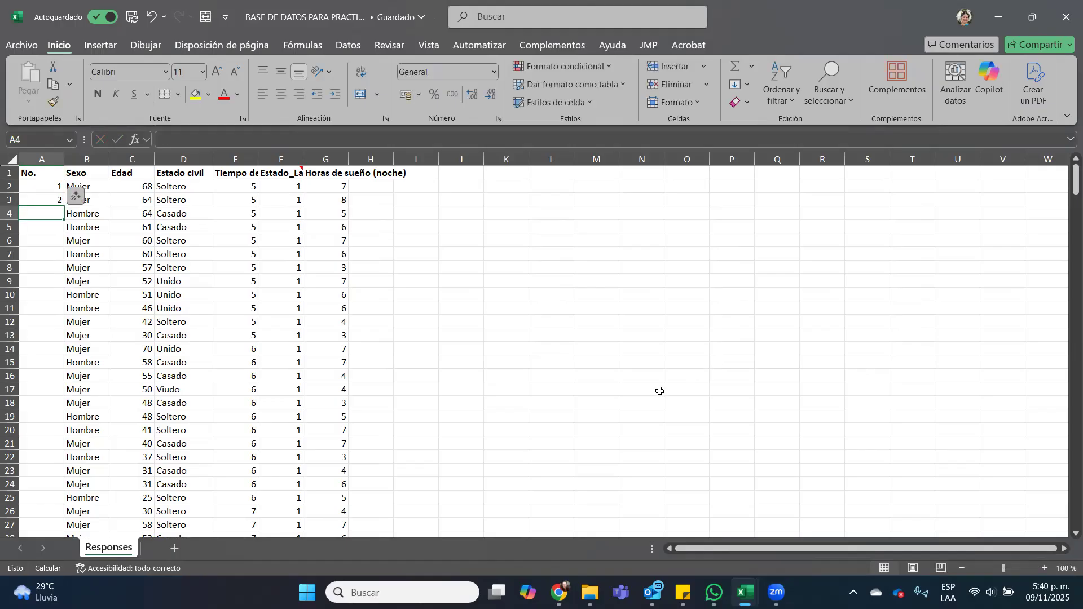
{"action": "left_click_drag", "start_coordinate": [45, 186], "coordinate": [45, 201]}
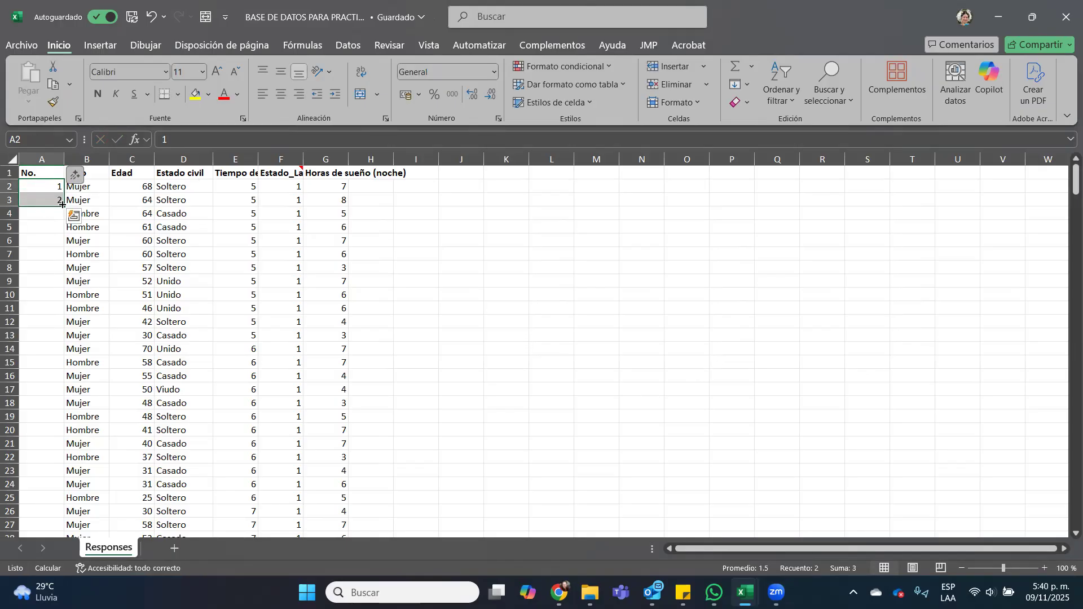
{"action": "double_click", "coordinate": [62, 204]}
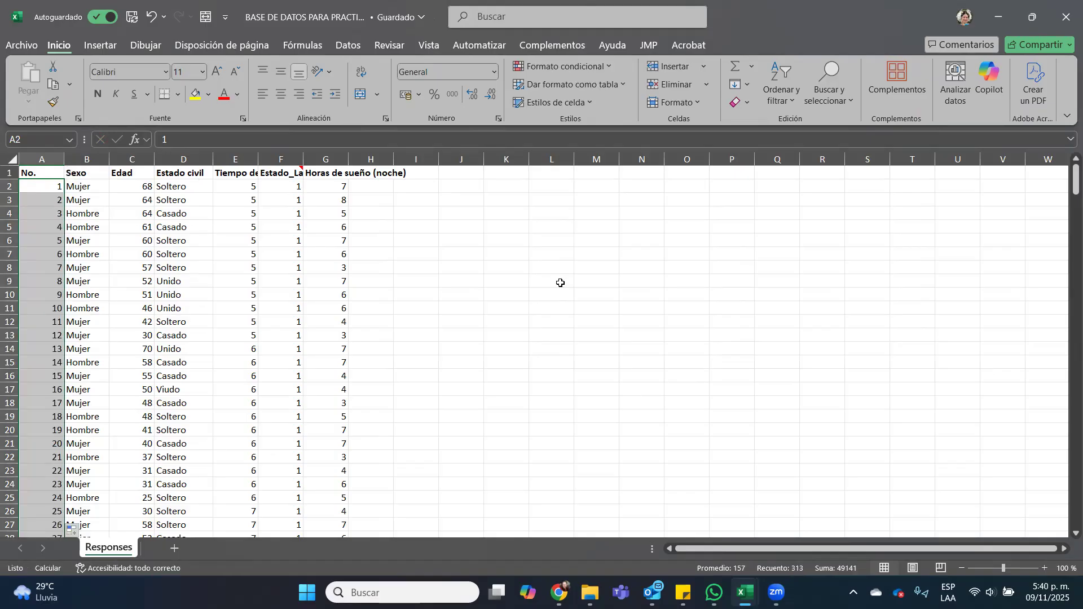
{"action": "scroll", "coordinate": [652, 290], "scroll_direction": "down", "scroll_amount": 3}
{"action": "left_click_drag", "start_coordinate": [1065, 192], "coordinate": [1036, 525]}
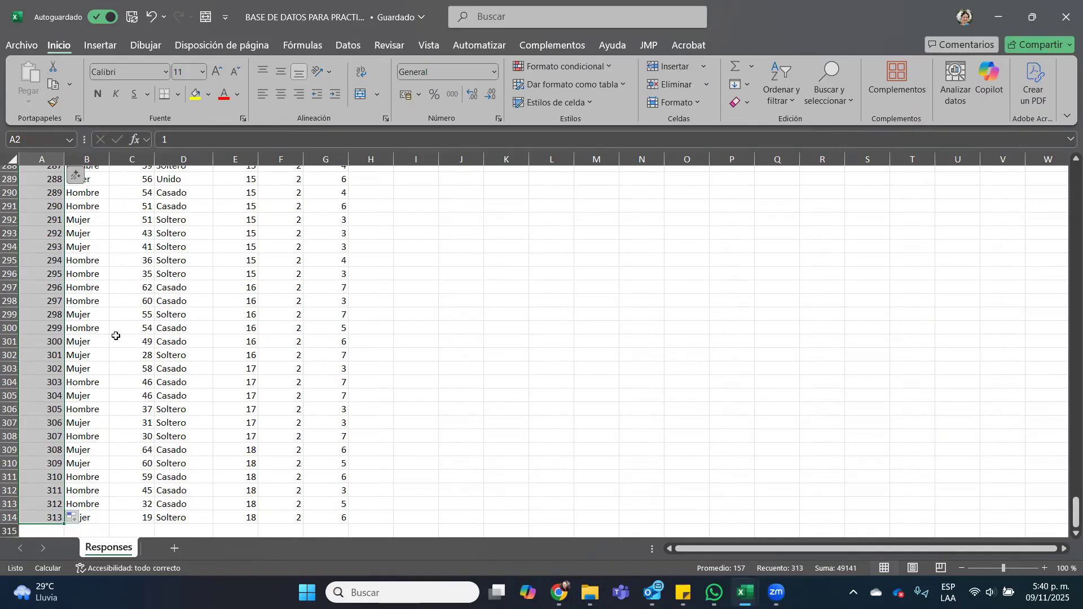
{"action": "left_click_drag", "start_coordinate": [1069, 519], "coordinate": [1065, 179]}
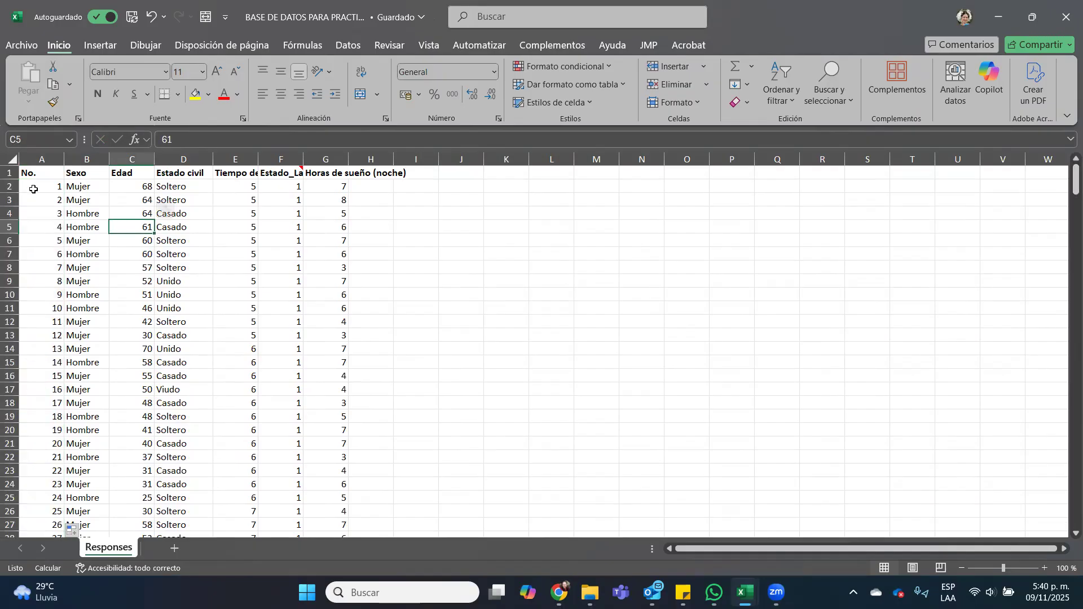
Step: Examine the table's structure, going through rows 2 to 5 as records and columns A to H as variables
{"action": "left_click", "coordinate": [7, 187]}
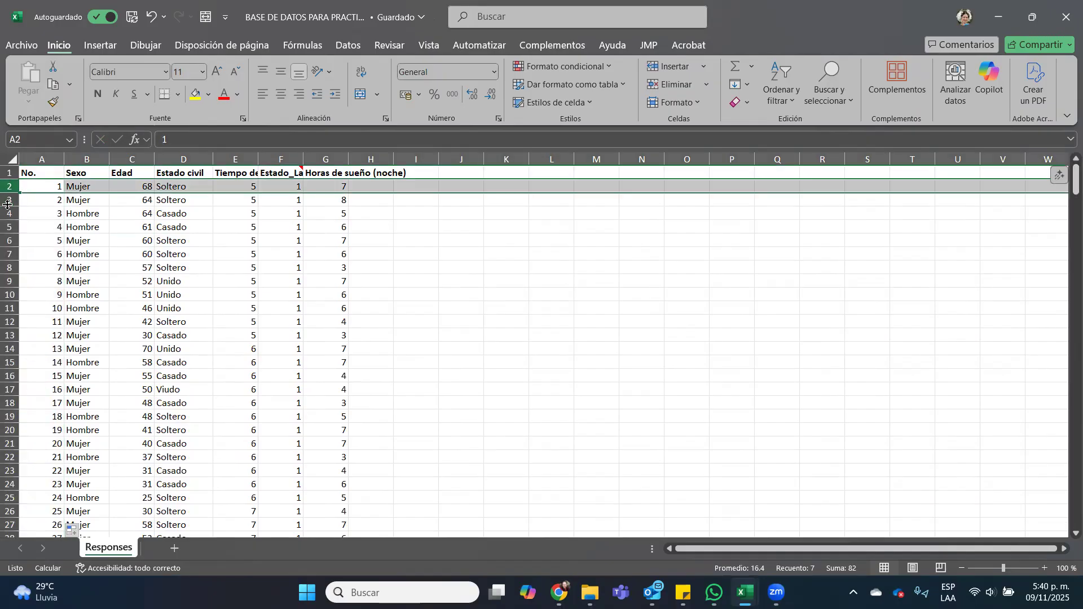
{"action": "left_click", "coordinate": [7, 202]}
{"action": "left_click", "coordinate": [8, 213]}
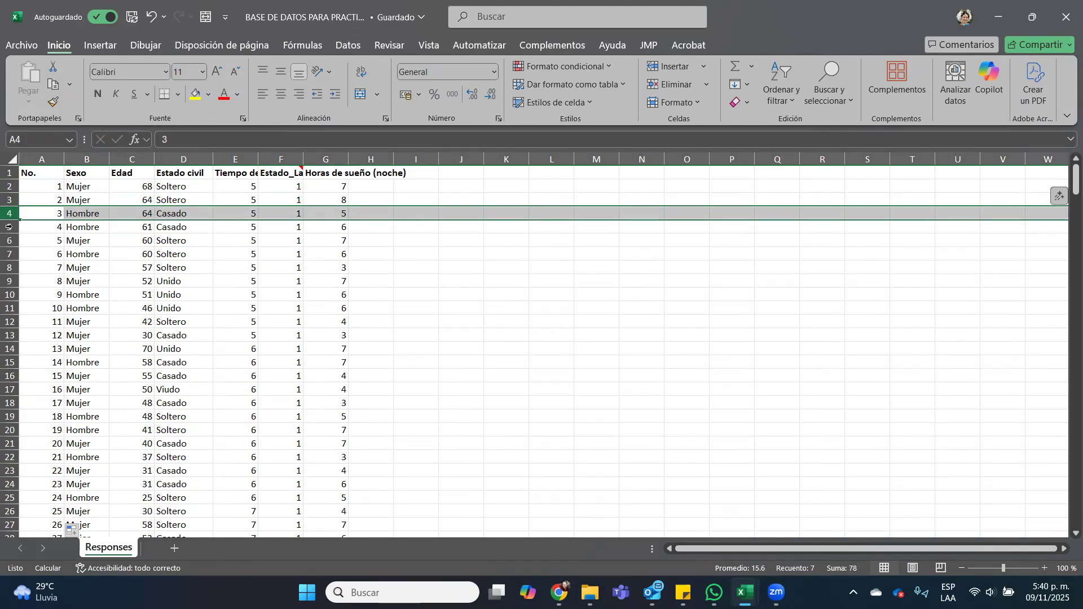
{"action": "left_click", "coordinate": [9, 227]}
{"action": "left_click", "coordinate": [45, 158]}
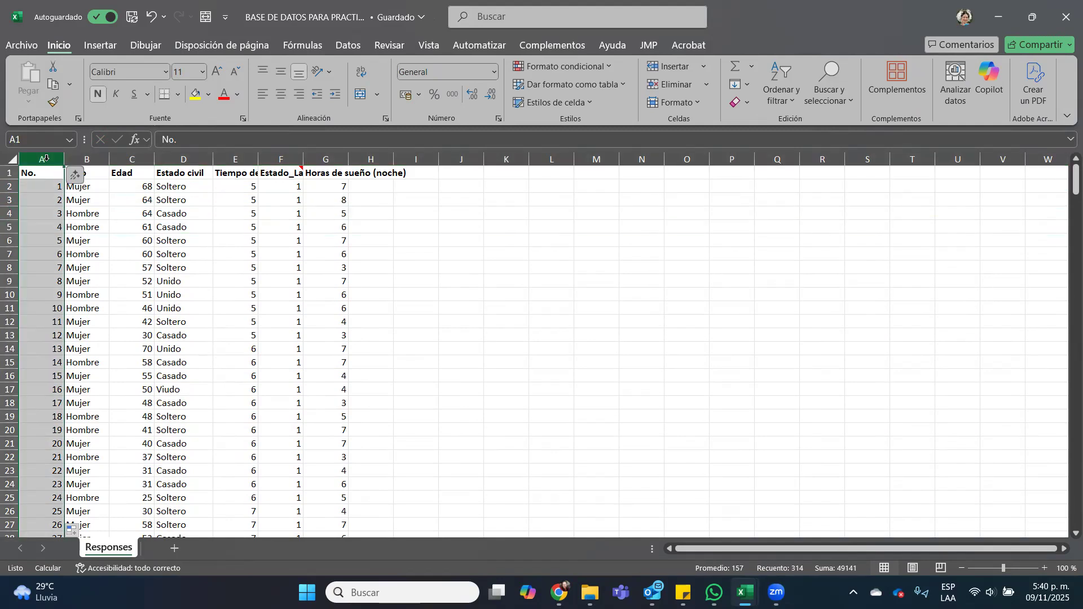
{"action": "left_click", "coordinate": [88, 158]}
{"action": "left_click", "coordinate": [132, 159]}
{"action": "left_click", "coordinate": [176, 158]}
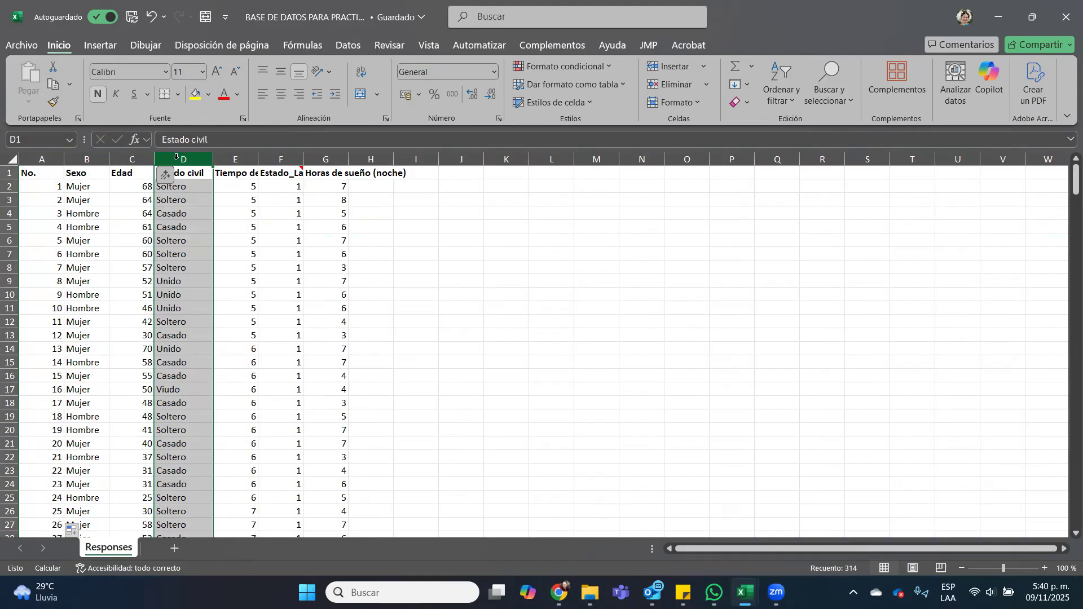
{"action": "left_click", "coordinate": [234, 157]}
{"action": "left_click", "coordinate": [289, 157]}
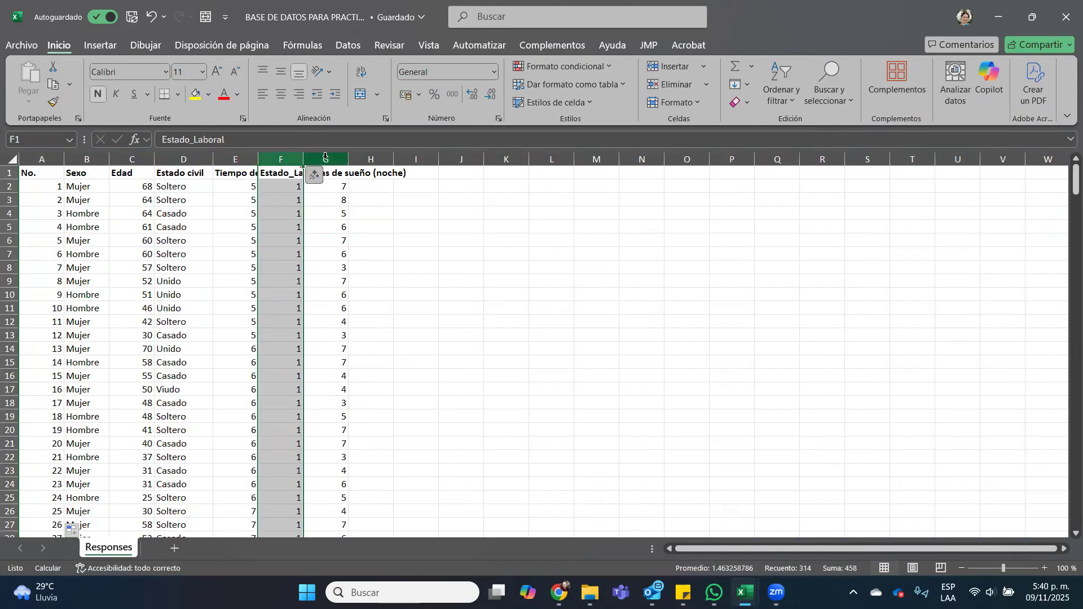
{"action": "left_click", "coordinate": [326, 159]}
{"action": "left_click", "coordinate": [369, 158]}
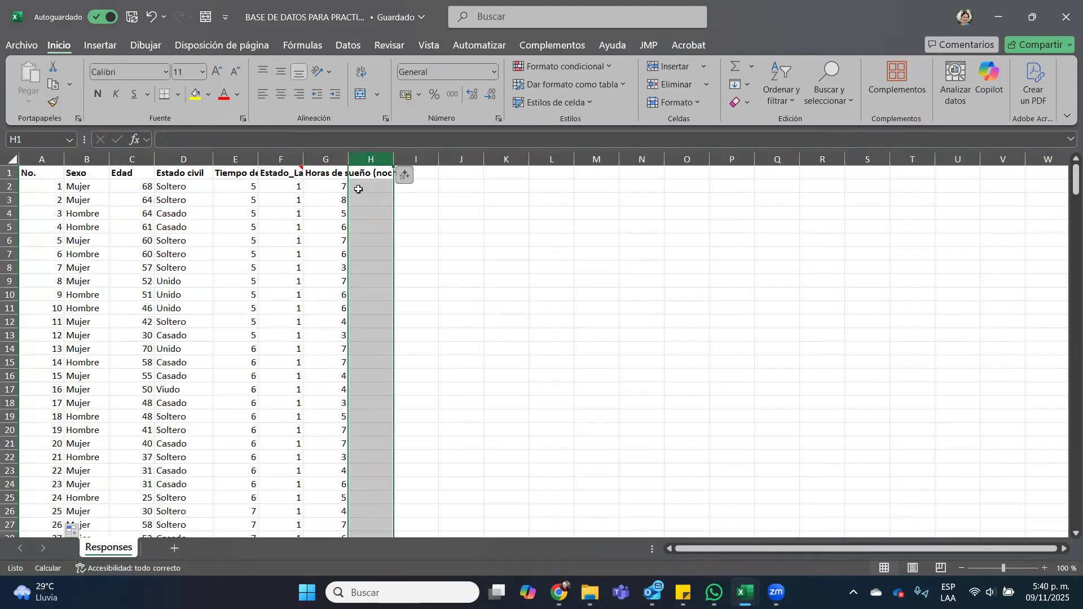
{"action": "left_click", "coordinate": [269, 199]}
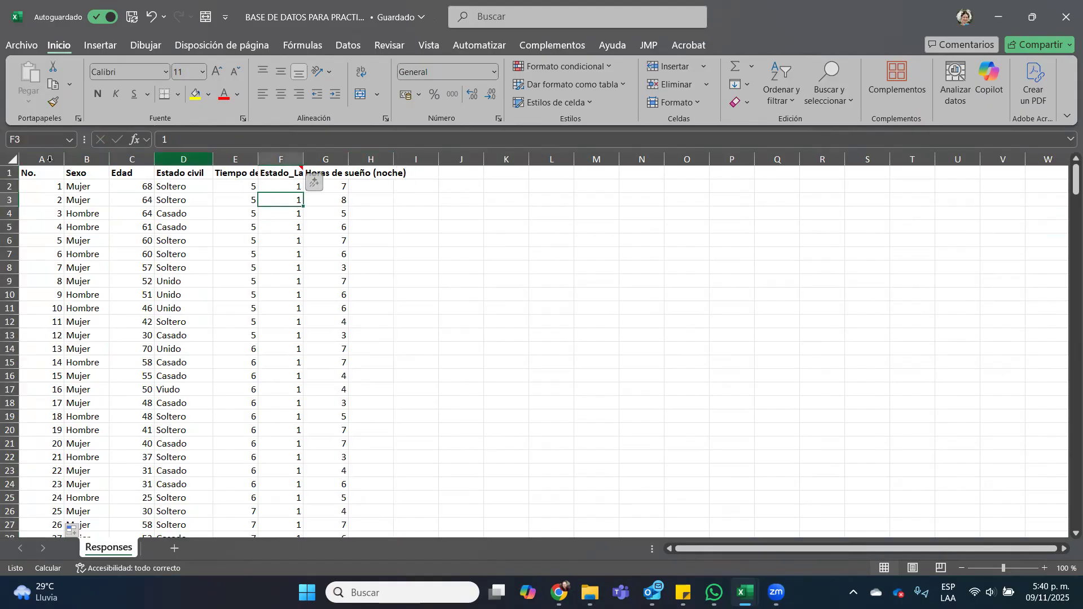
Step: Narrow the No. column to fit its short numbers
{"action": "left_click_drag", "start_coordinate": [64, 160], "coordinate": [46, 163]}
{"action": "left_click", "coordinate": [212, 239]}
{"action": "left_click_drag", "start_coordinate": [225, 168], "coordinate": [361, 174]}
Step: Autofit the widths of columns E, F and G to their full header text
{"action": "left_click", "coordinate": [236, 174]}
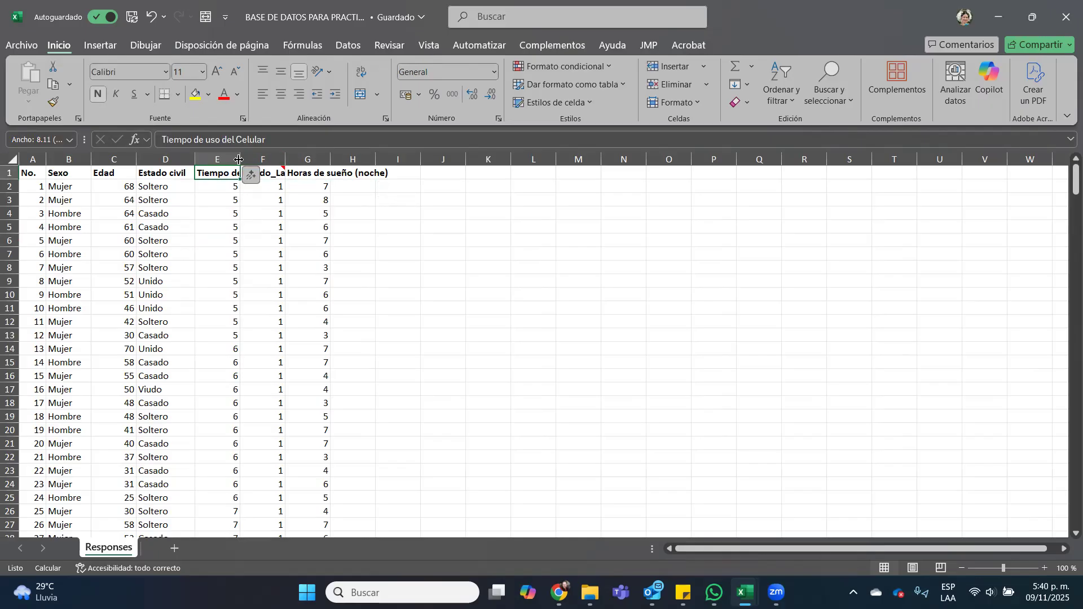
{"action": "double_click", "coordinate": [239, 159]}
{"action": "double_click", "coordinate": [357, 158]}
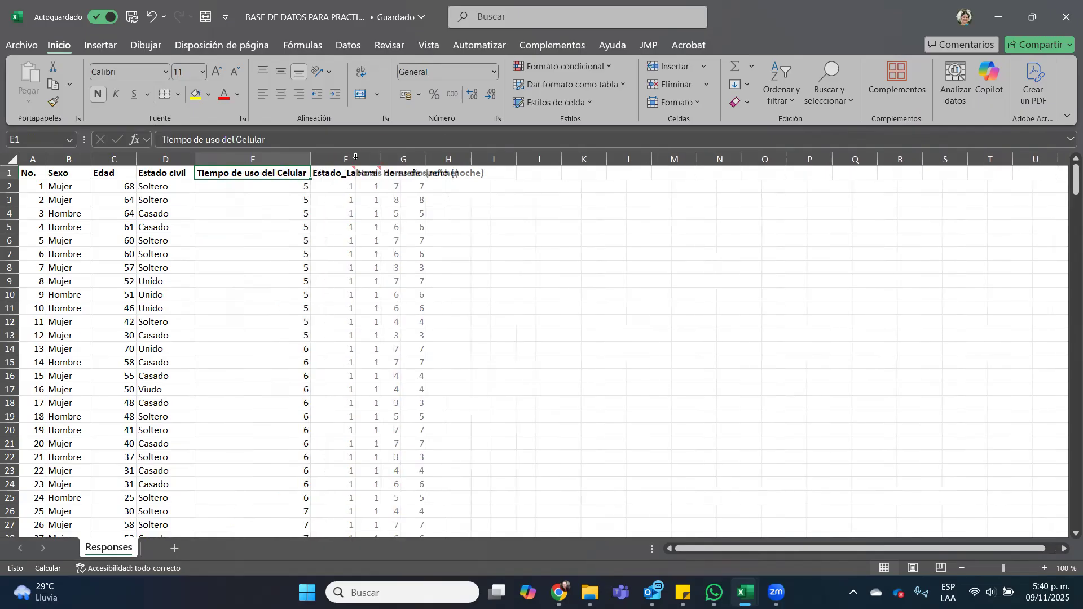
{"action": "double_click", "coordinate": [427, 158]}
Step: Narrow columns E to G to one equal width and wrap the text of the header cells A1:G1
{"action": "left_click", "coordinate": [460, 150]}
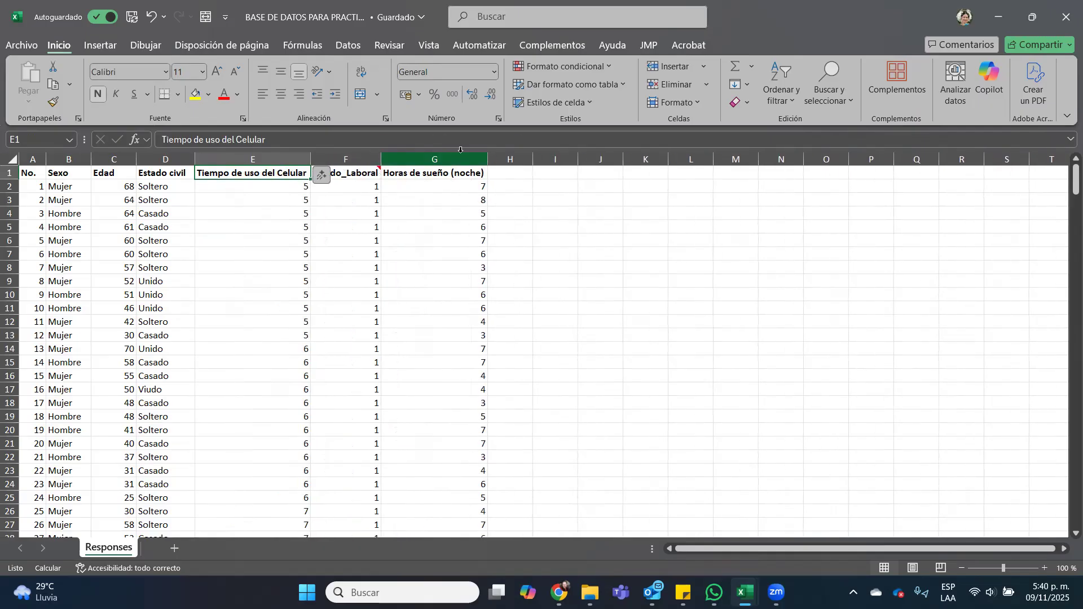
{"action": "left_click_drag", "start_coordinate": [464, 158], "coordinate": [245, 162]}
{"action": "double_click", "coordinate": [246, 160]}
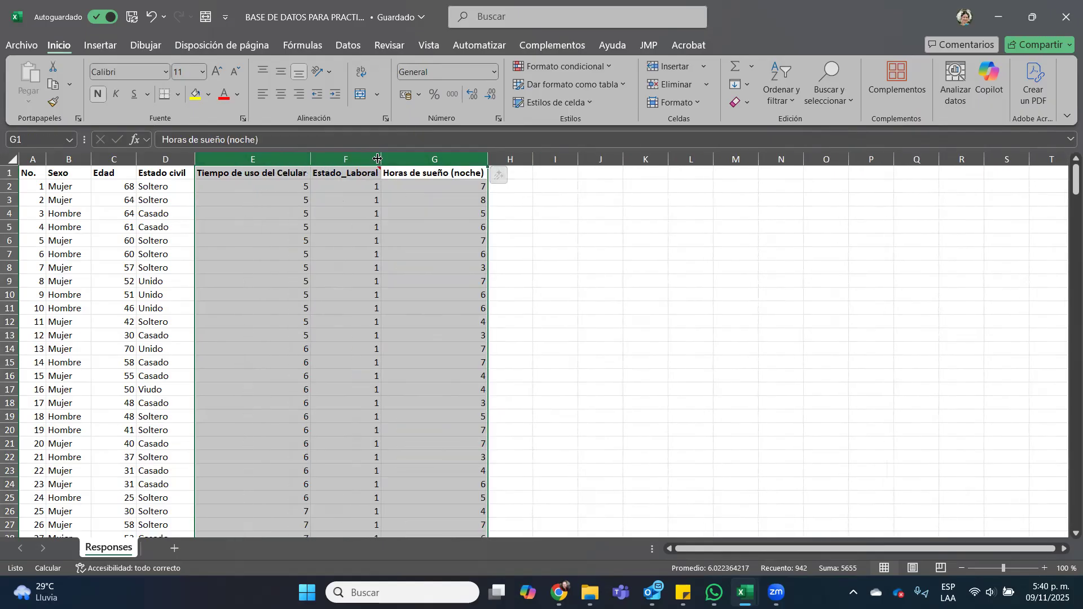
{"action": "left_click_drag", "start_coordinate": [310, 160], "coordinate": [248, 161]}
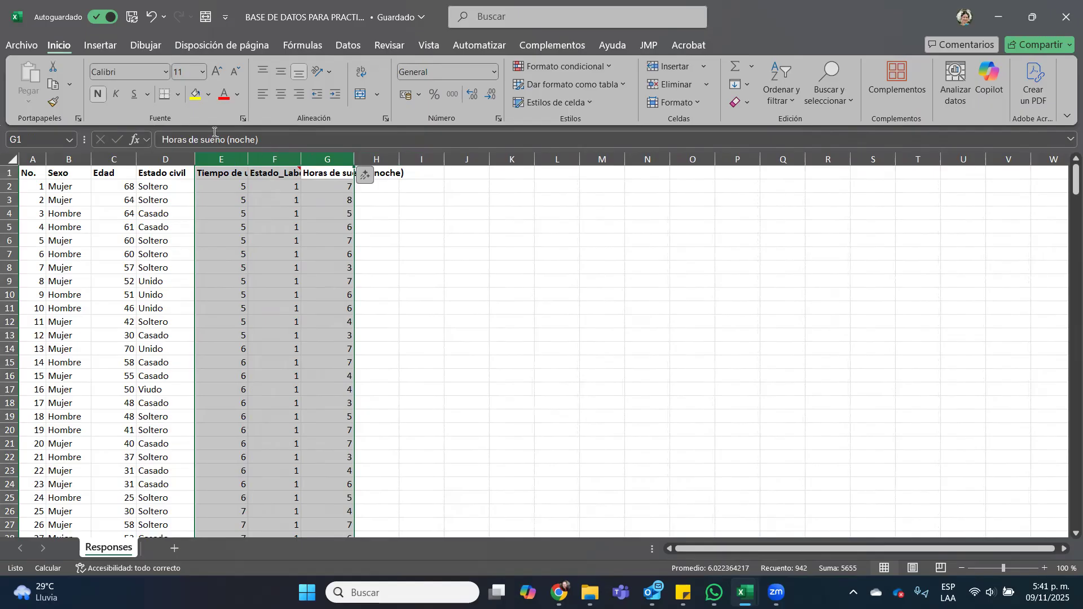
{"action": "left_click_drag", "start_coordinate": [31, 168], "coordinate": [340, 171]}
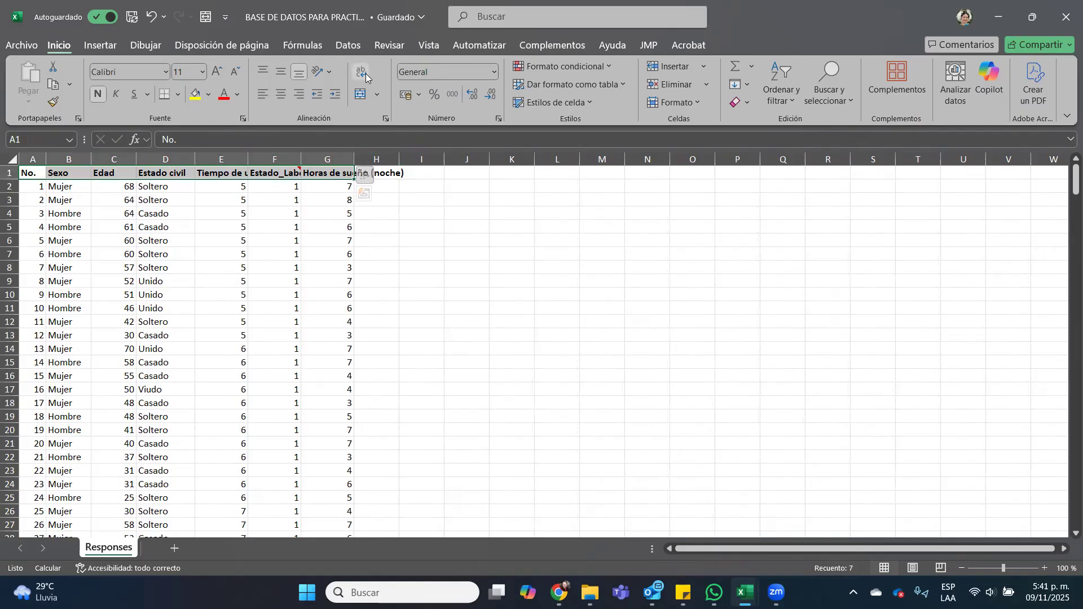
{"action": "left_click", "coordinate": [365, 73]}
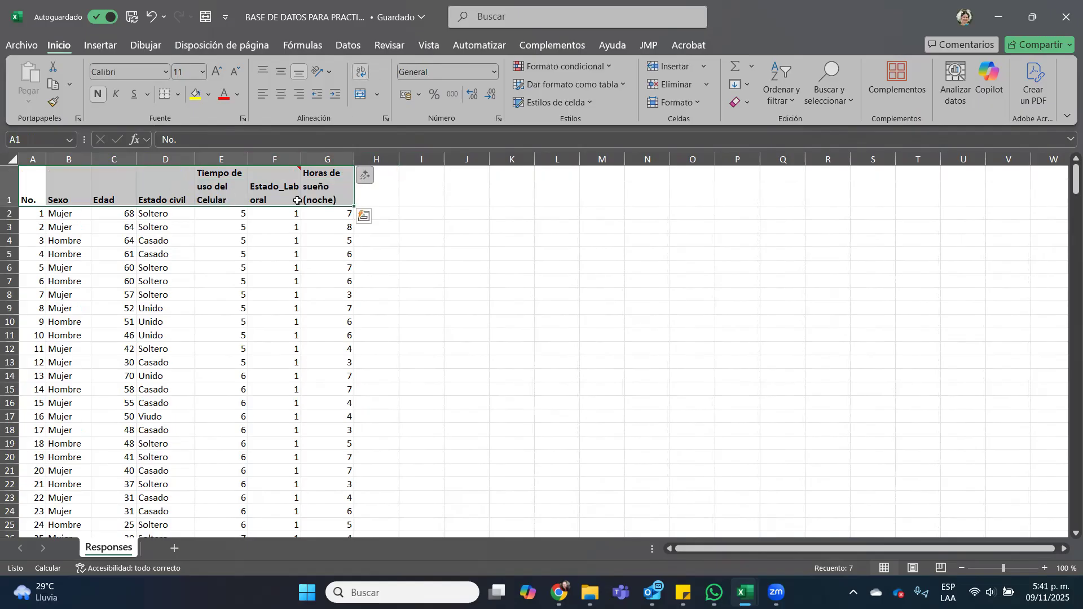
Step: Widen the Horas de sueño (noche) and Tiempo de uso del Celular columns and autofit the header row's height
{"action": "left_click_drag", "start_coordinate": [353, 159], "coordinate": [377, 158]}
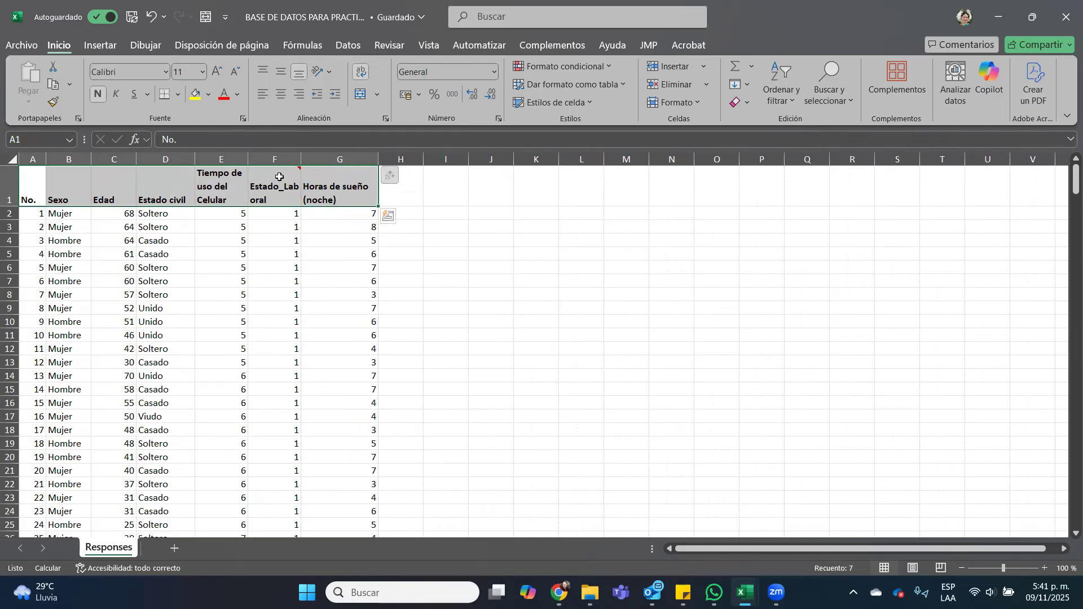
{"action": "left_click_drag", "start_coordinate": [248, 159], "coordinate": [265, 159]}
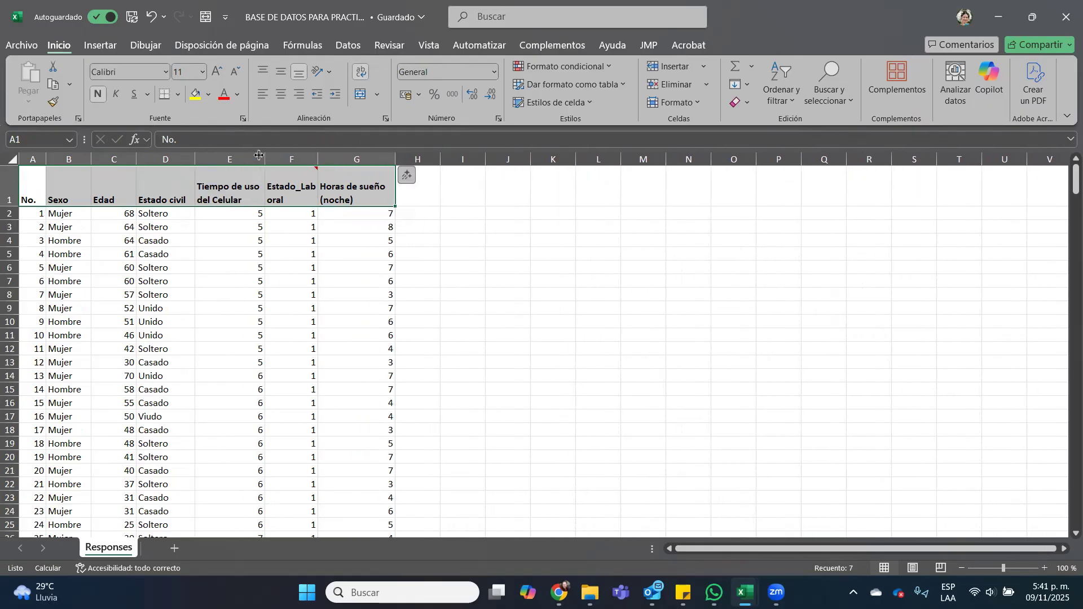
{"action": "double_click", "coordinate": [11, 206]}
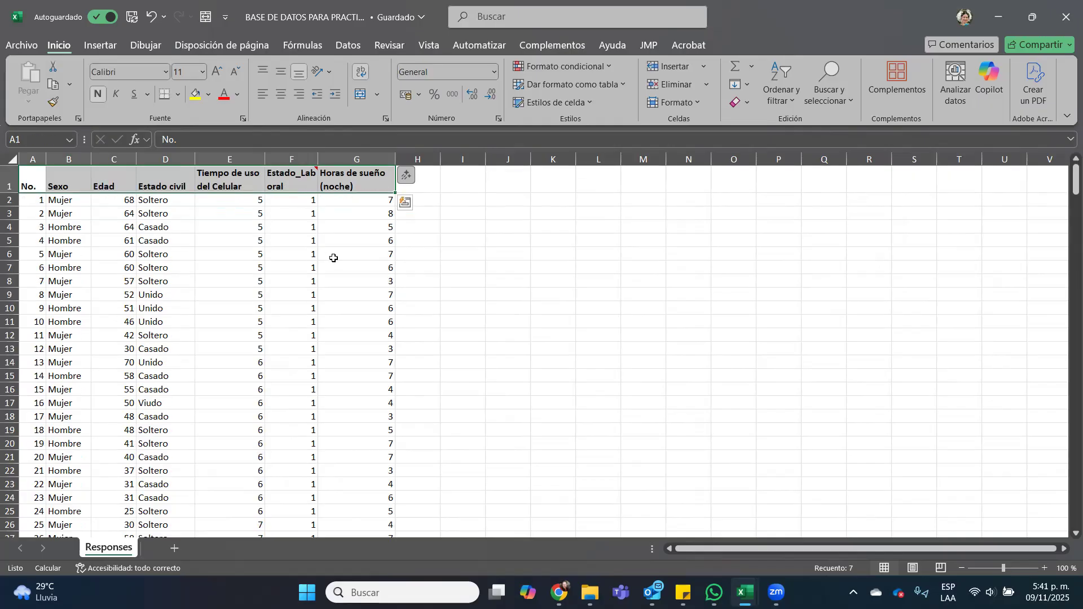
Step: Centre the header text vertically and narrow column F so Estado_Laboral wraps after the underscore
{"action": "left_click", "coordinate": [281, 72]}
{"action": "left_click", "coordinate": [279, 252]}
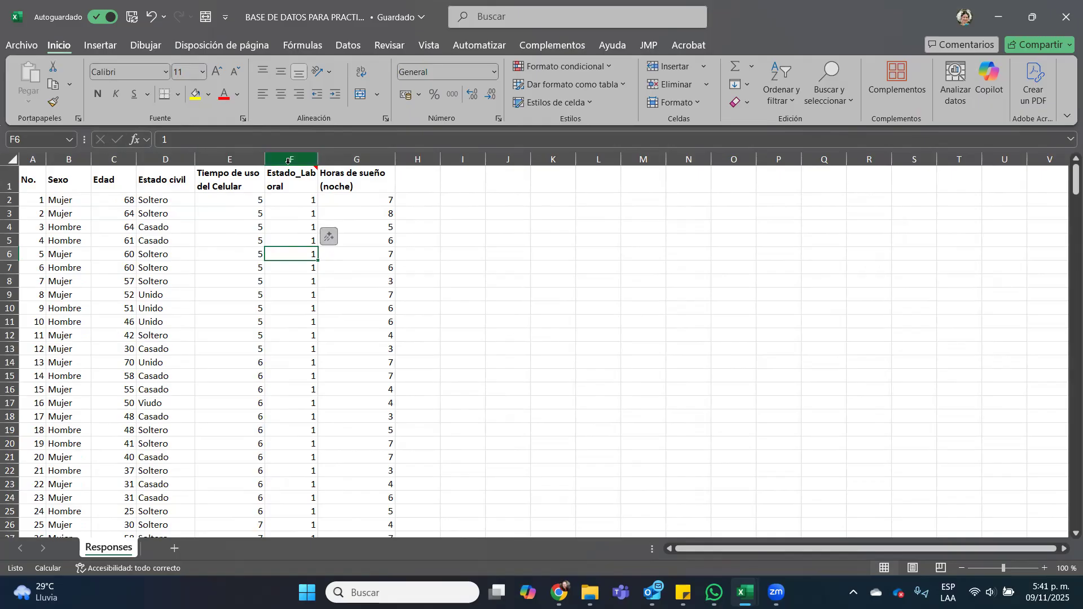
{"action": "left_click", "coordinate": [300, 186]}
{"action": "left_click_drag", "start_coordinate": [317, 160], "coordinate": [303, 164]}
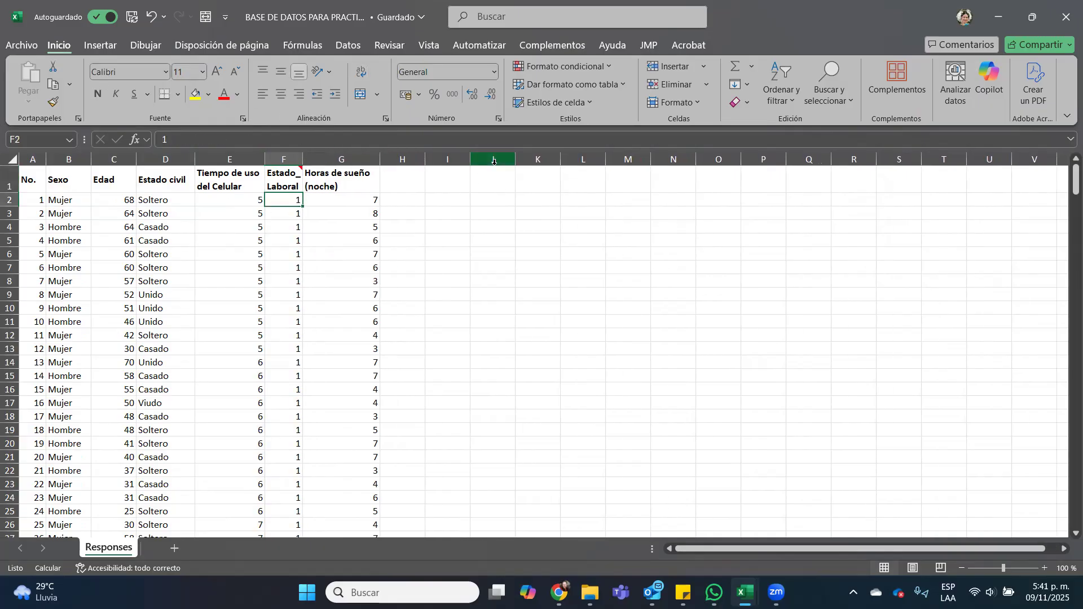
Step: Turn on filters for the table headers and check which distinct values the Estado_Laboral column holds
{"action": "left_click", "coordinate": [778, 90]}
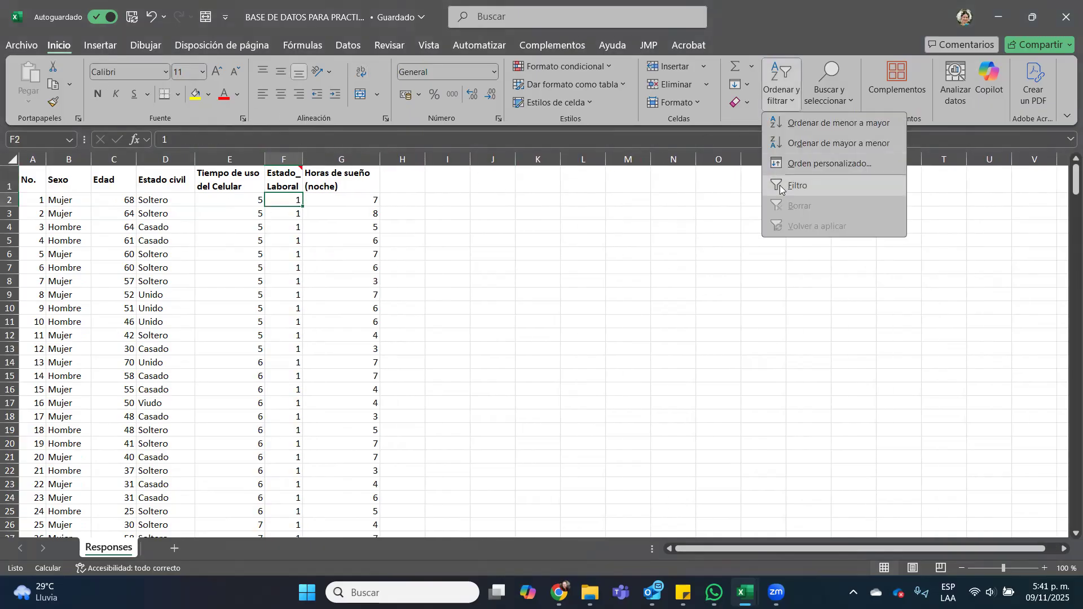
{"action": "left_click", "coordinate": [793, 185]}
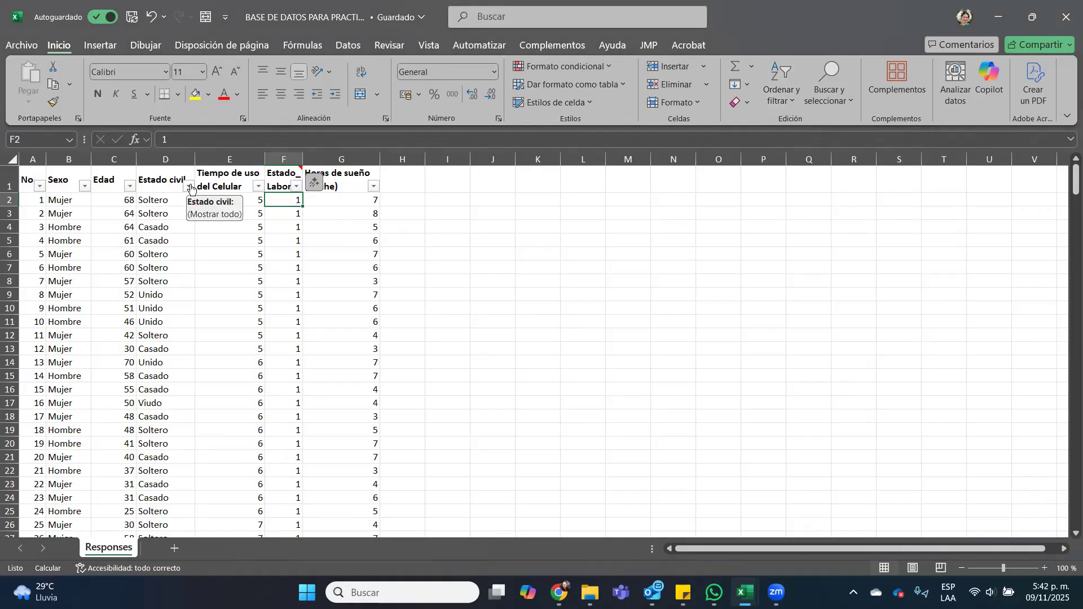
{"action": "left_click", "coordinate": [296, 187]}
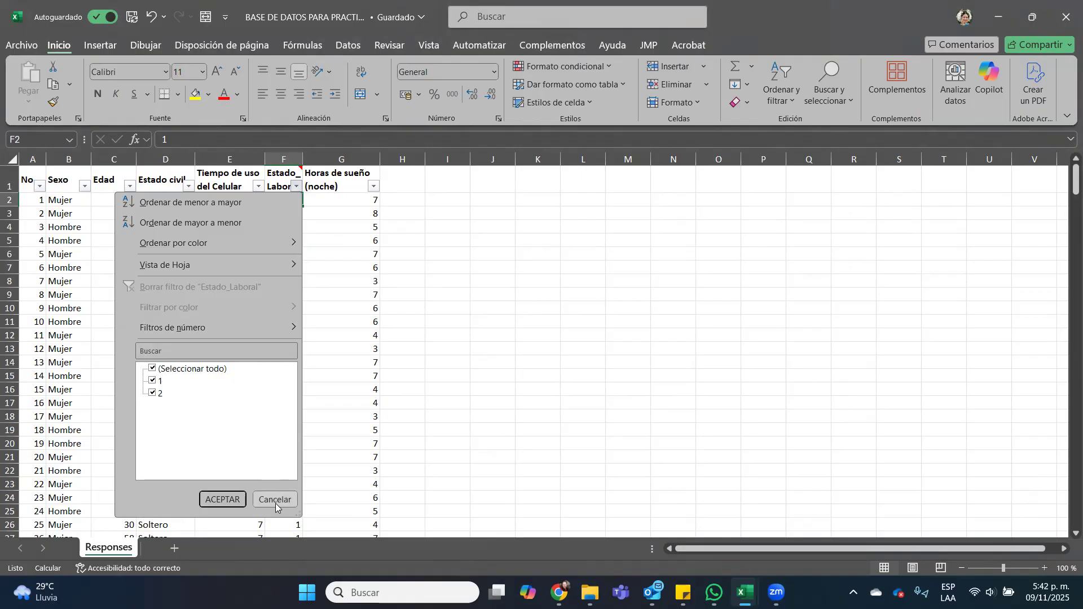
{"action": "left_click", "coordinate": [222, 500]}
Step: Replace every 1 with Si throughout the Estado_Laboral column
{"action": "left_click", "coordinate": [282, 158]}
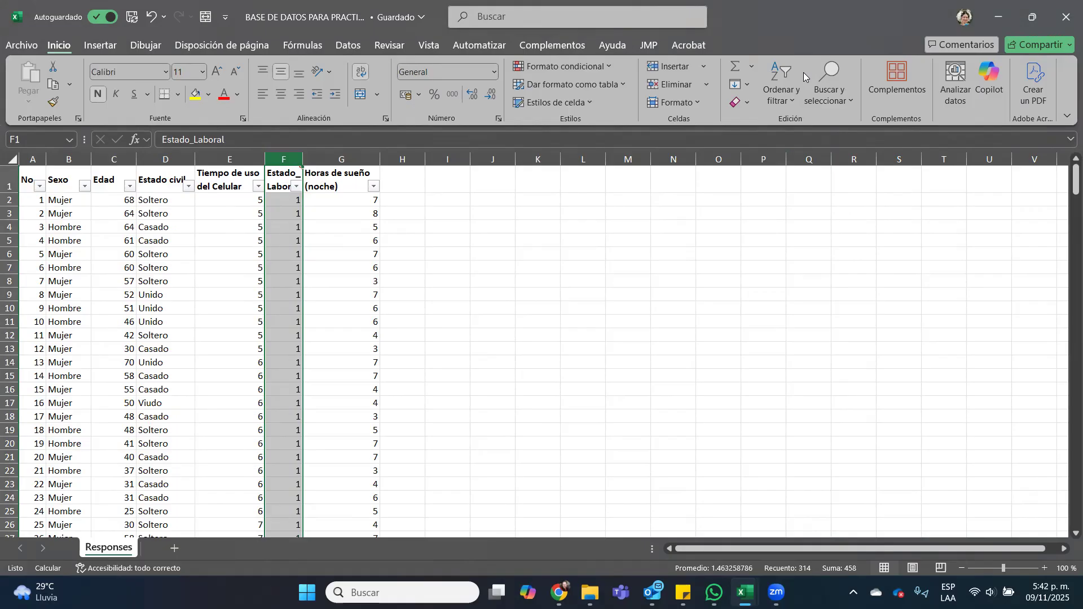
{"action": "left_click", "coordinate": [831, 96]}
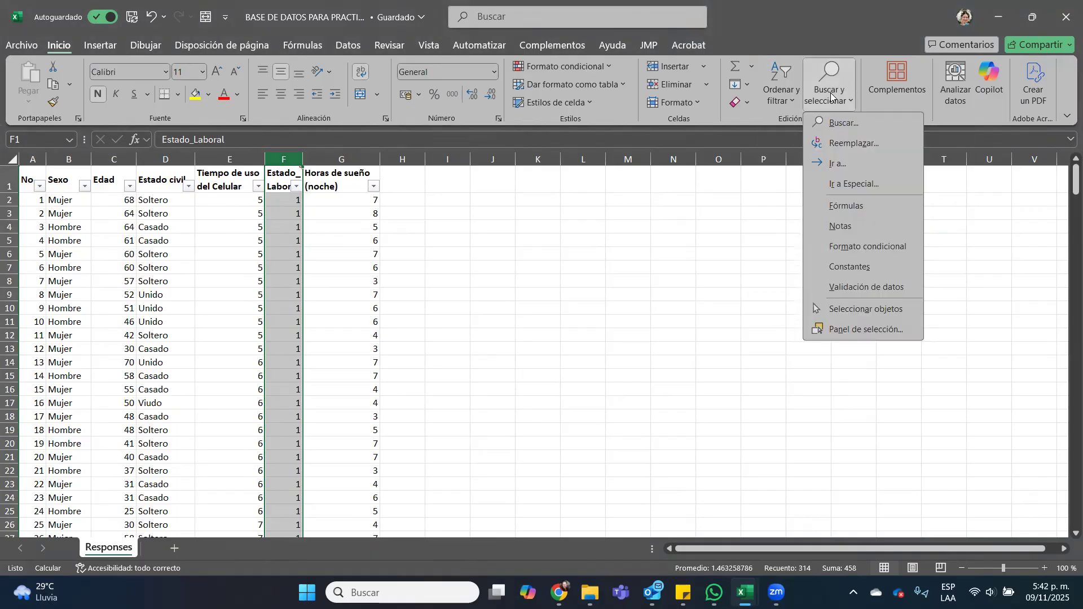
{"action": "left_click", "coordinate": [850, 144]}
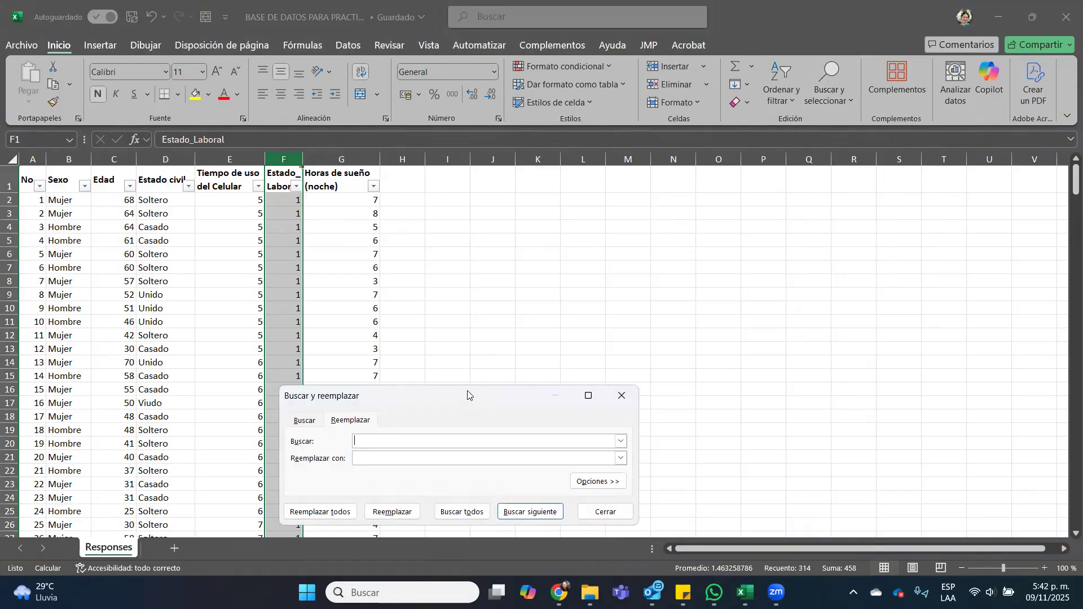
{"action": "left_click_drag", "start_coordinate": [468, 394], "coordinate": [650, 198]}
{"action": "type", "text": "1"}
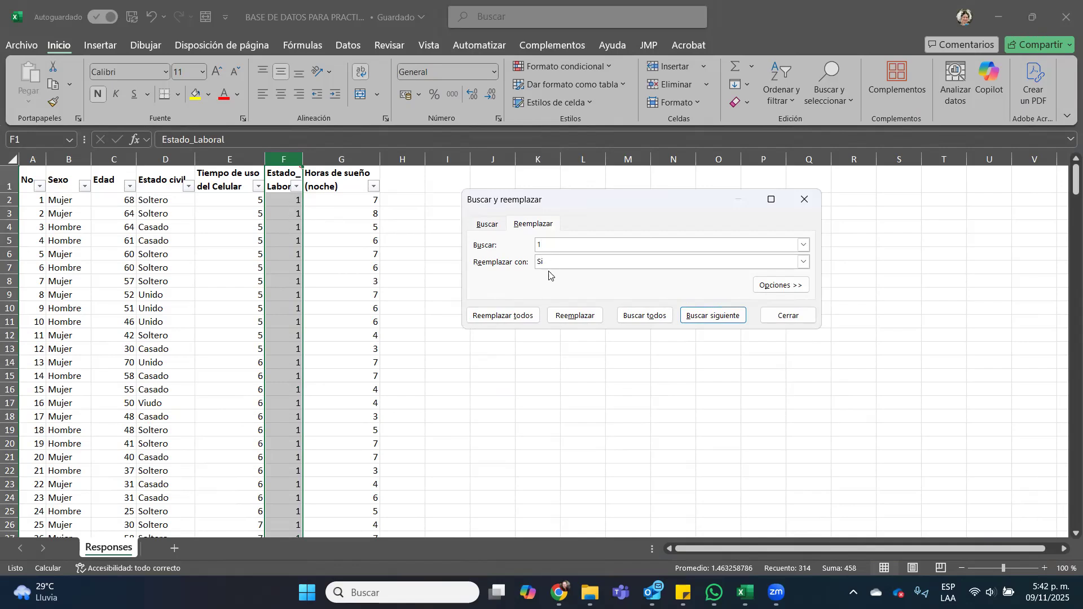
{"action": "left_click", "coordinate": [503, 316]}
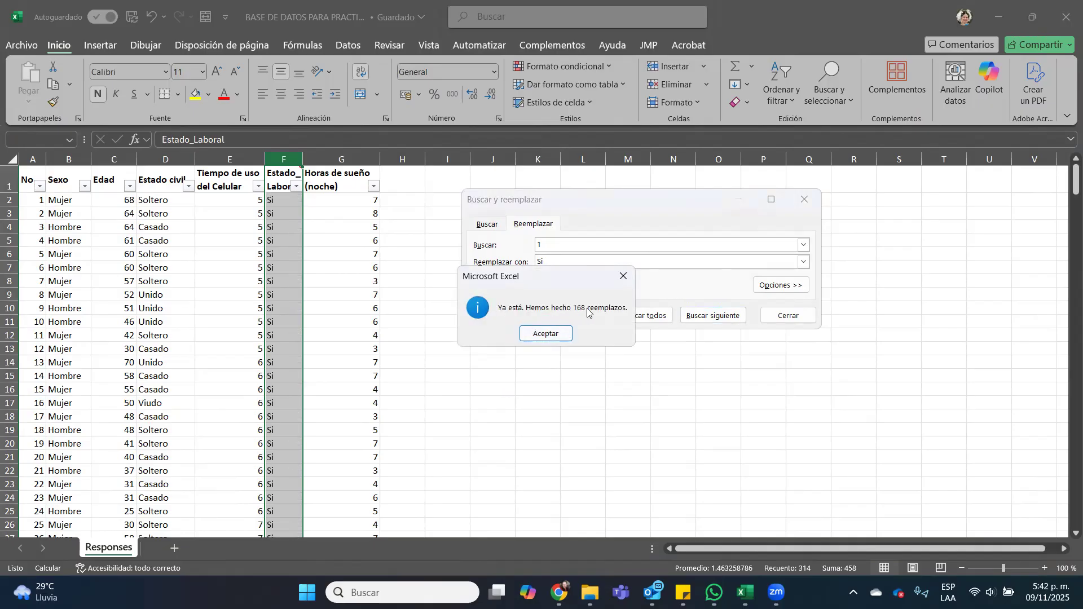
{"action": "left_click", "coordinate": [566, 332]}
Step: Replace every 2 with No throughout the Estado_Laboral column and close the replace dialog
{"action": "left_click", "coordinate": [554, 246]}
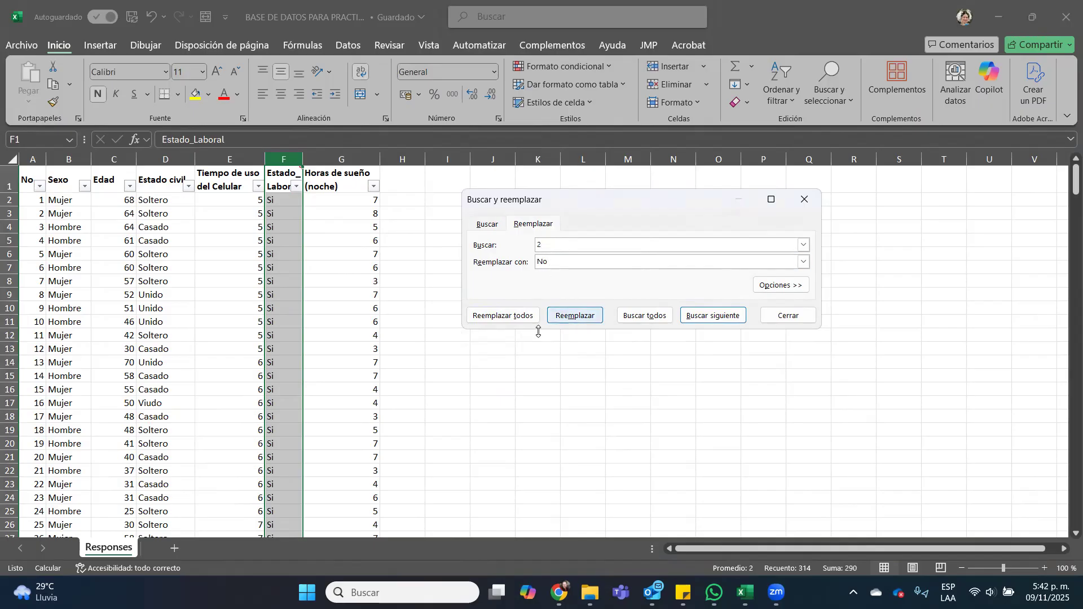
{"action": "left_click", "coordinate": [517, 321]}
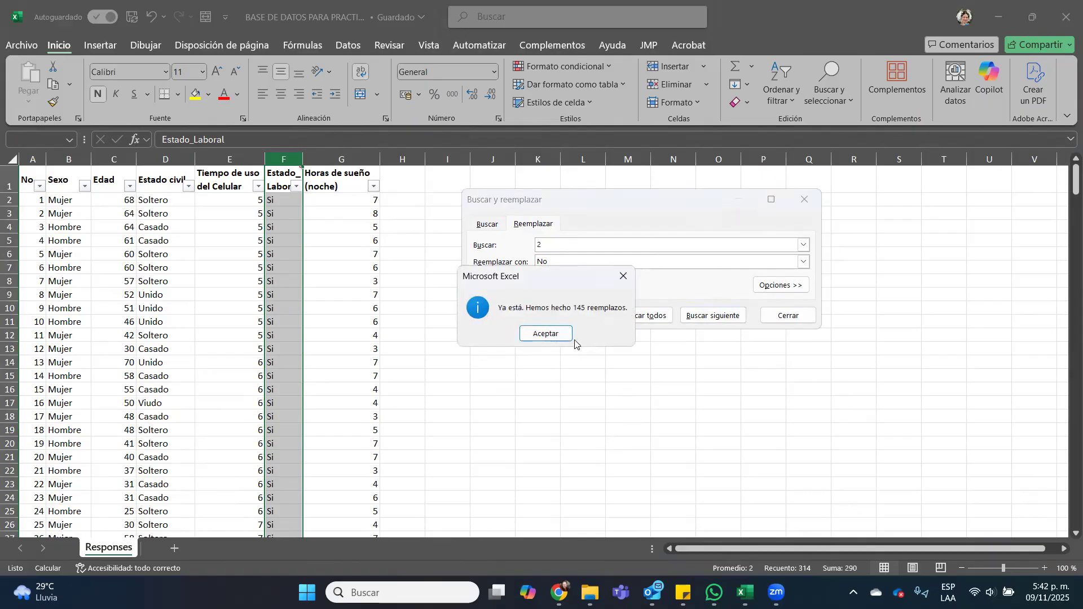
{"action": "left_click", "coordinate": [551, 336]}
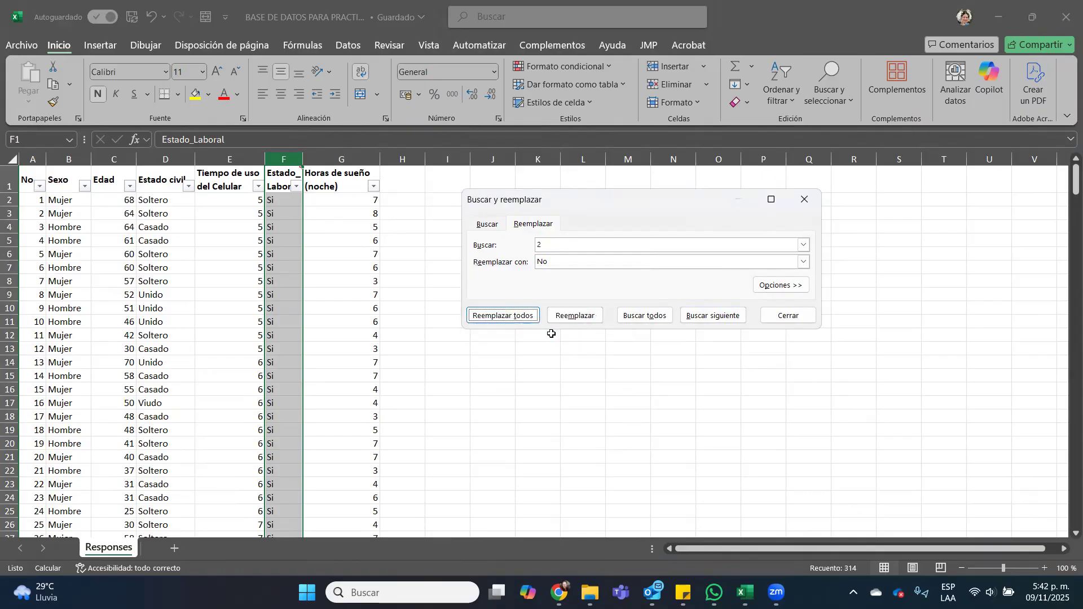
{"action": "key", "text": "Escape"}
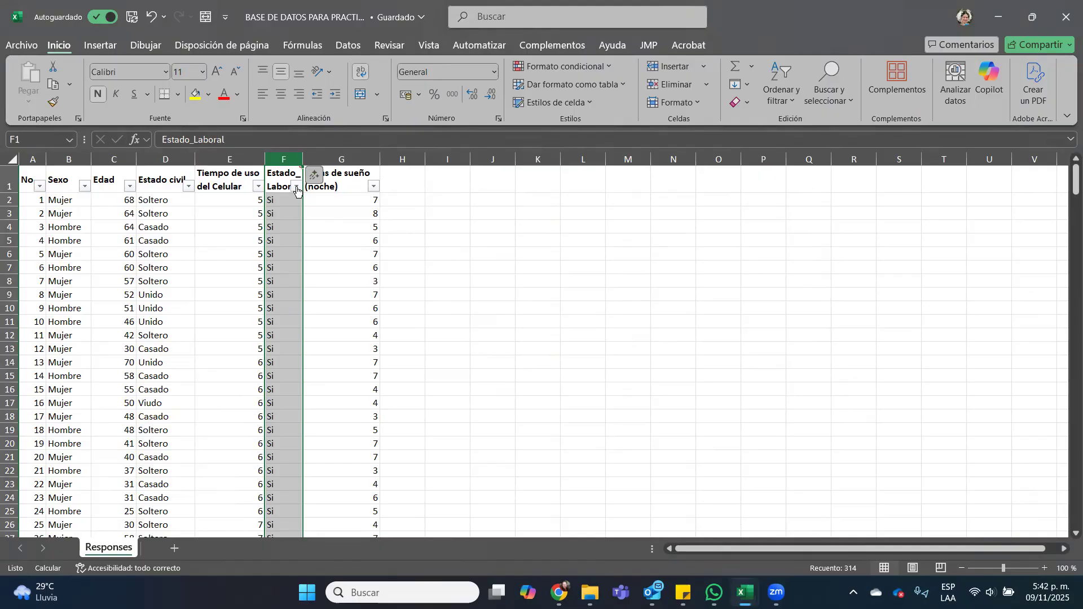
Step: Check the recoded values in the Estado_Laboral filter list and remove the filters from the table headers
{"action": "left_click", "coordinate": [296, 186]}
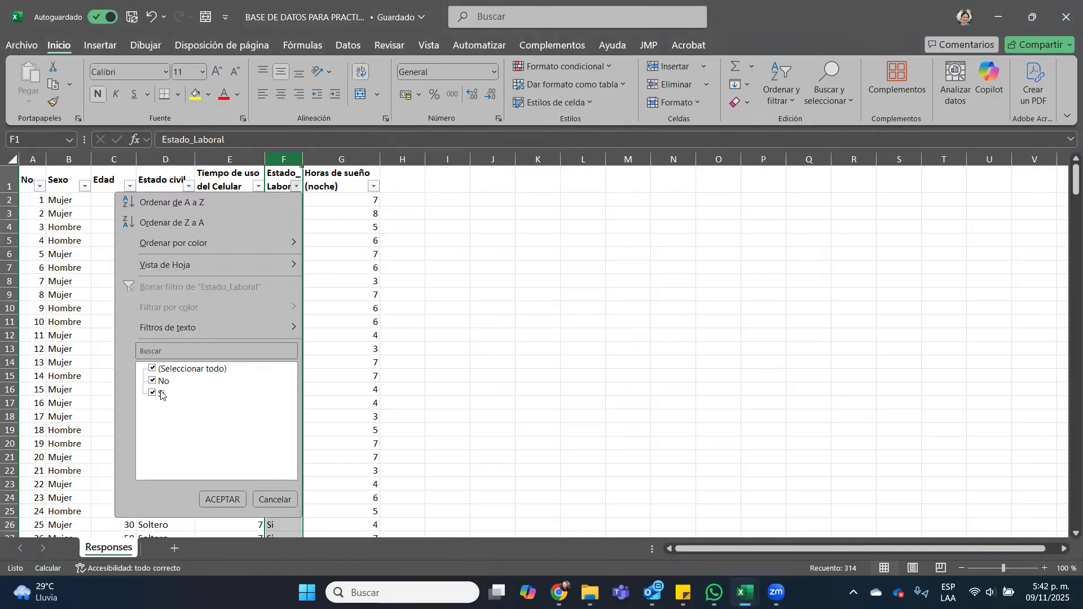
{"action": "left_click", "coordinate": [220, 499]}
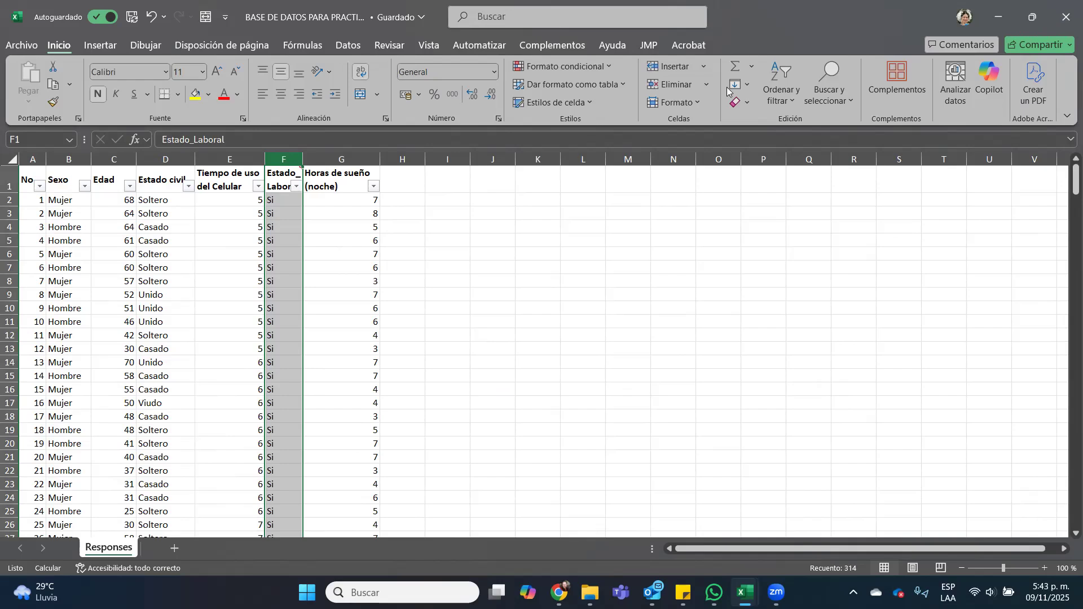
{"action": "left_click", "coordinate": [781, 81]}
{"action": "left_click", "coordinate": [803, 183]}
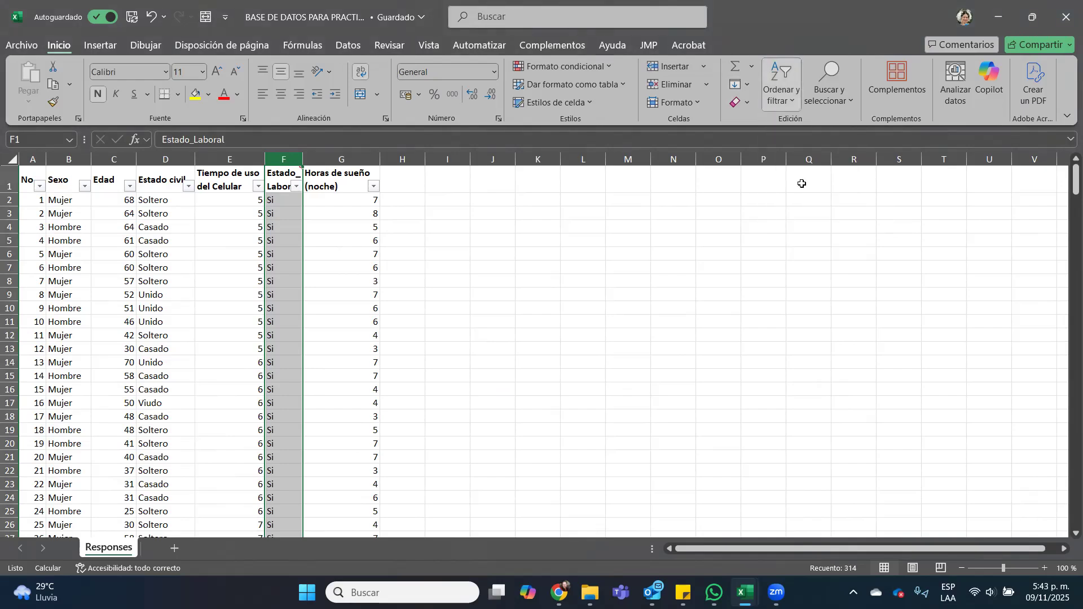
{"action": "left_click", "coordinate": [344, 237]}
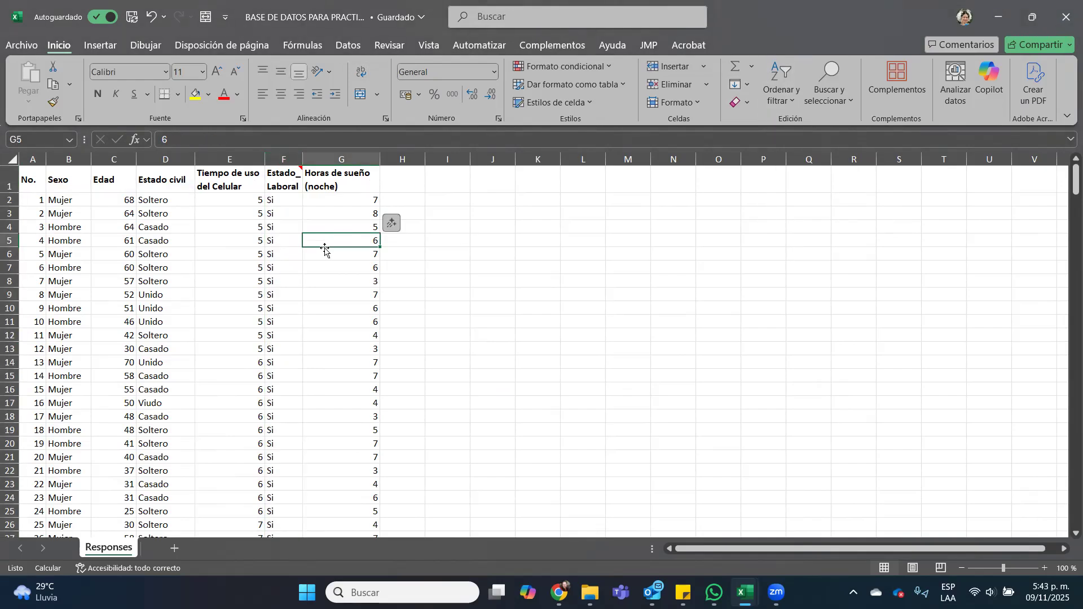
{"action": "left_click", "coordinate": [117, 157]}
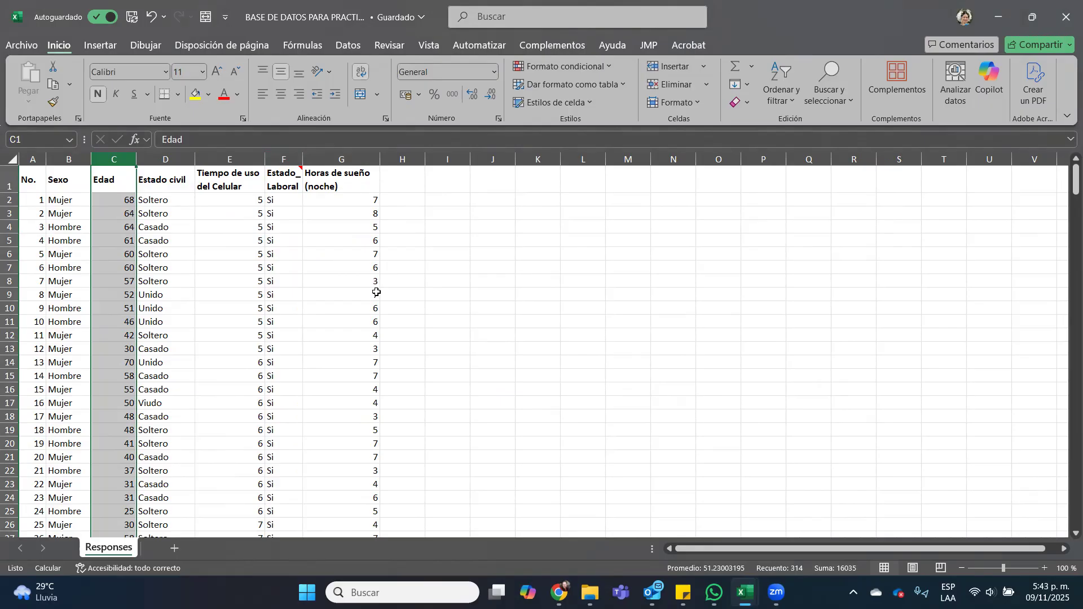
{"action": "left_click", "coordinate": [345, 270]}
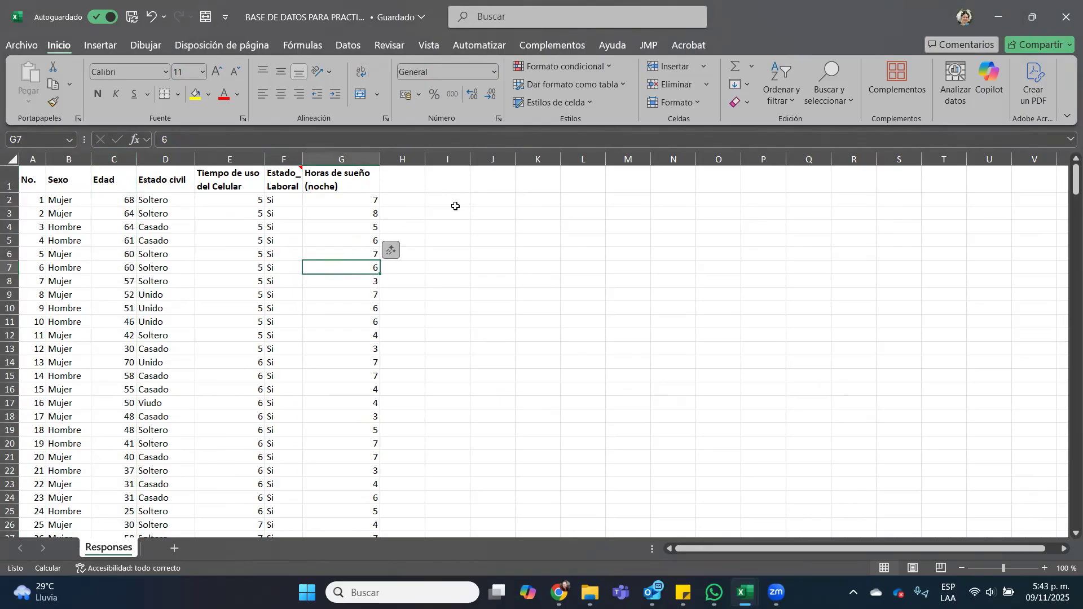
Step: Enter the heading MEDIDAS DE TENDENCIA CENTRAL in cell I2
{"action": "left_click", "coordinate": [455, 205]}
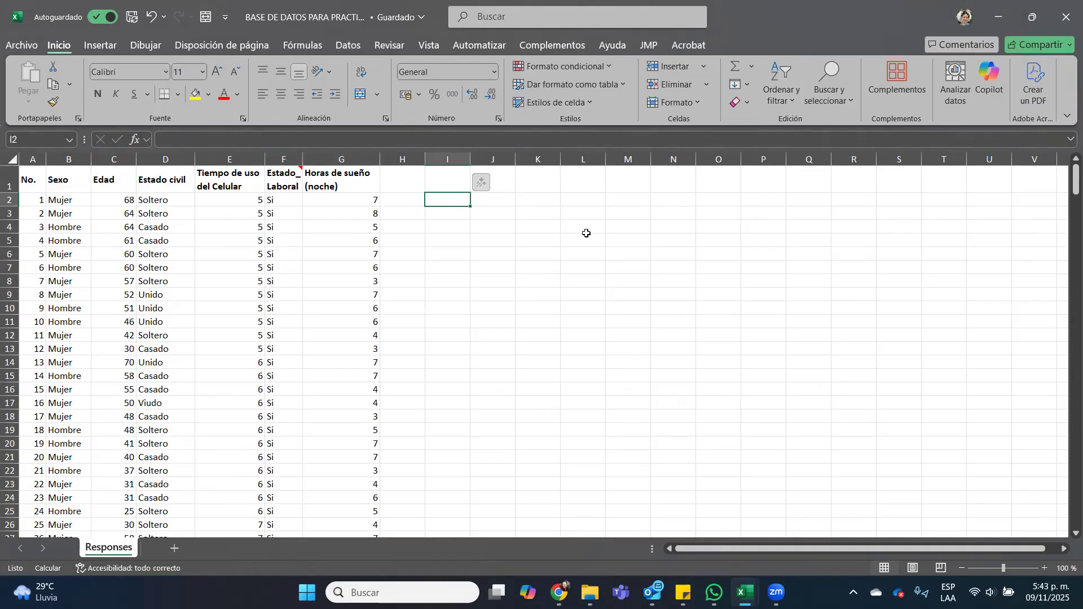
{"action": "key", "text": "Caps_Lock"}
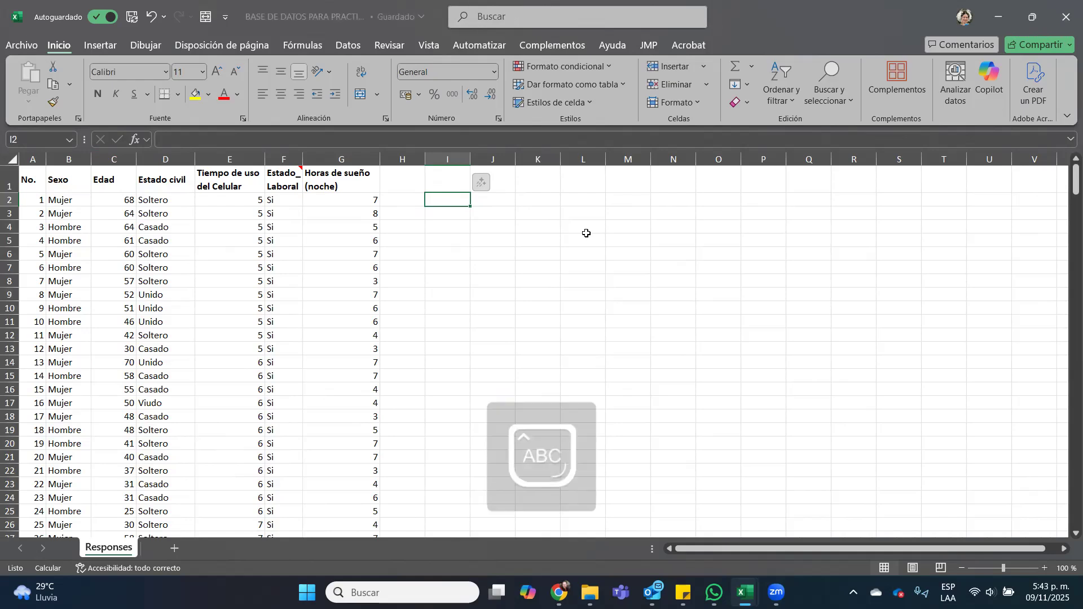
{"action": "type", "text": "MEDIDA"}
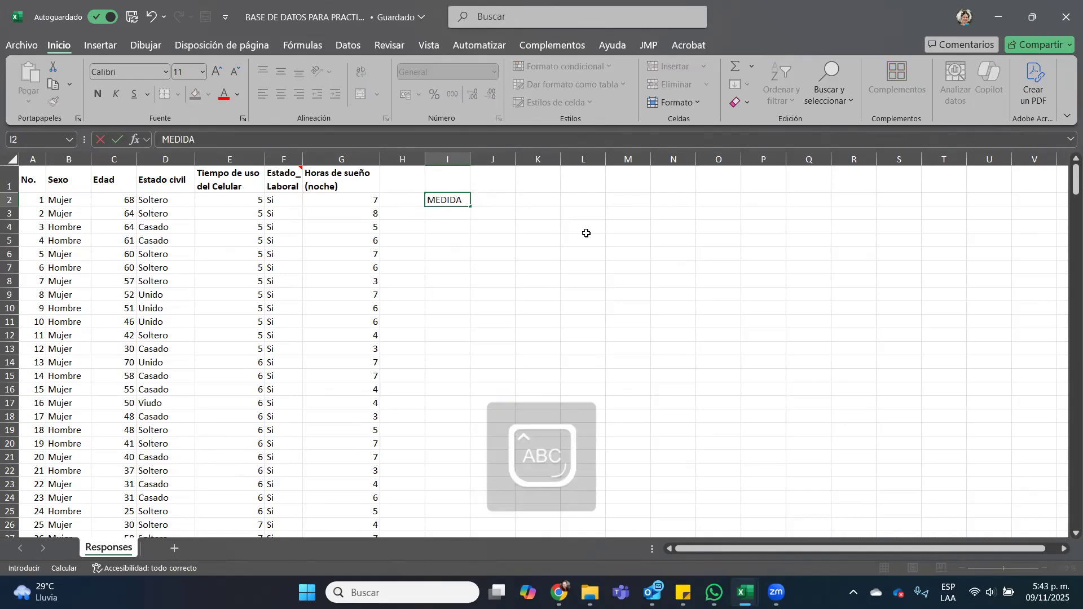
{"action": "type", "text": "S DE TENDENCIA"}
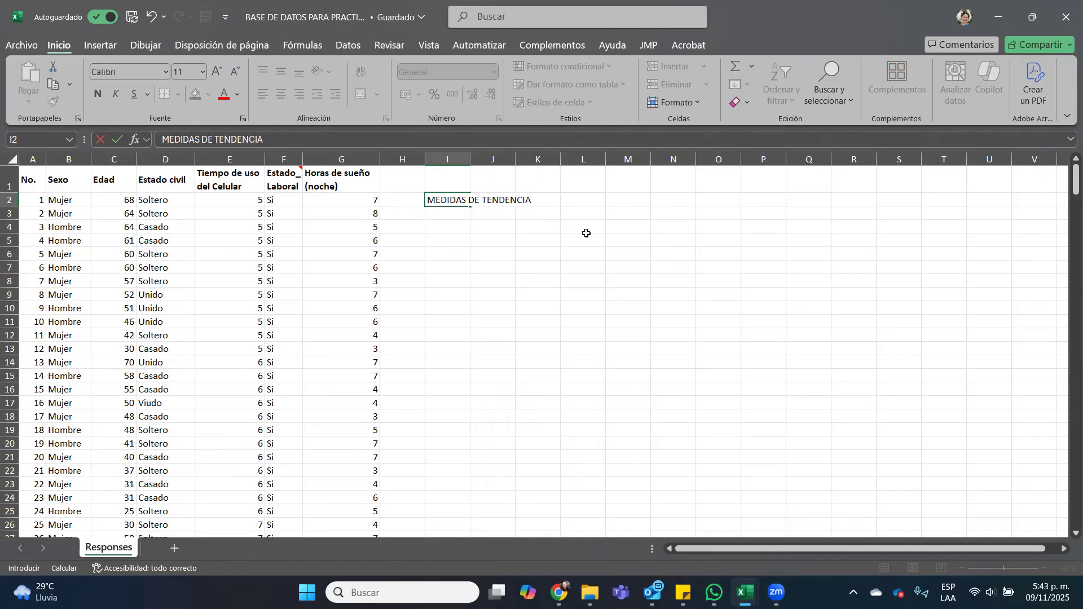
{"action": "type", "text": " CENTRA"}
{"action": "key", "text": "Return"}
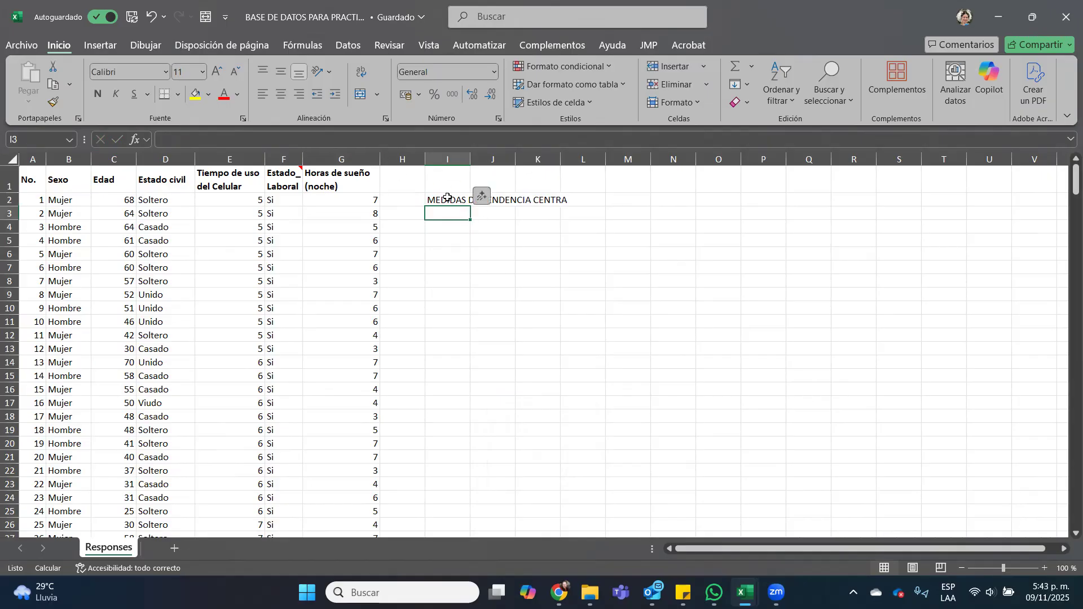
{"action": "left_click", "coordinate": [469, 199]}
{"action": "left_click", "coordinate": [382, 141]}
{"action": "type", "text": "L"}
{"action": "key", "text": "Return"}
Step: List the labels Media, Mediana and Moda below the heading in cells I3:I5
{"action": "key", "text": "Caps_Lock"}
{"action": "type", "text": "Media"}
{"action": "key", "text": "Return"}
{"action": "type", "text": "Mediana"}
{"action": "key", "text": "Return"}
{"action": "type", "text": "Moda"}
{"action": "key", "text": "Return"}
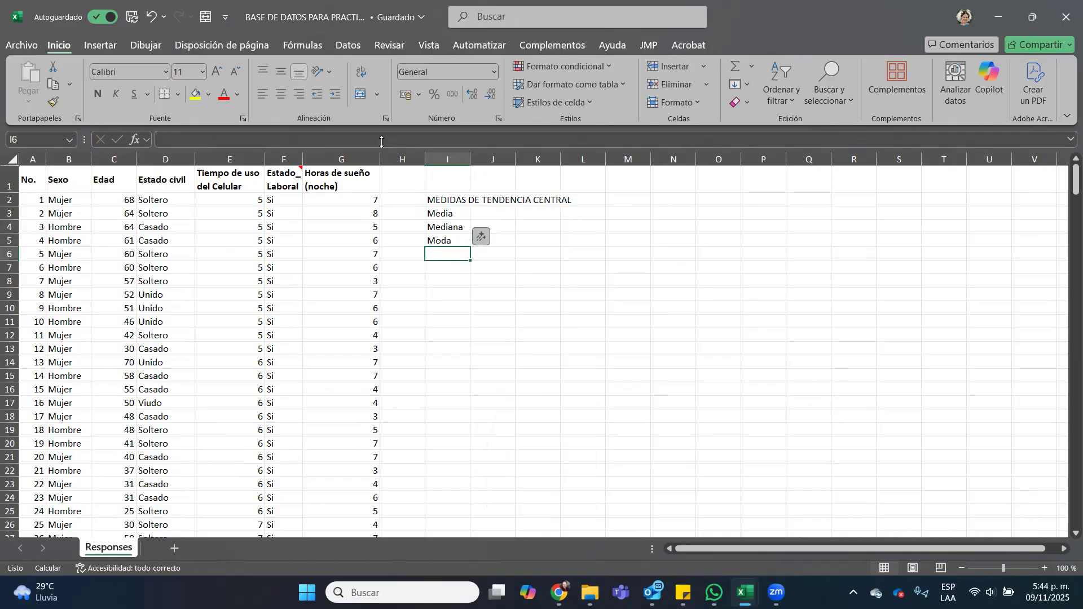
Step: Calculate the mean age in cell J3 with the PROMEDIO function over C2:C314
{"action": "left_click", "coordinate": [505, 214]}
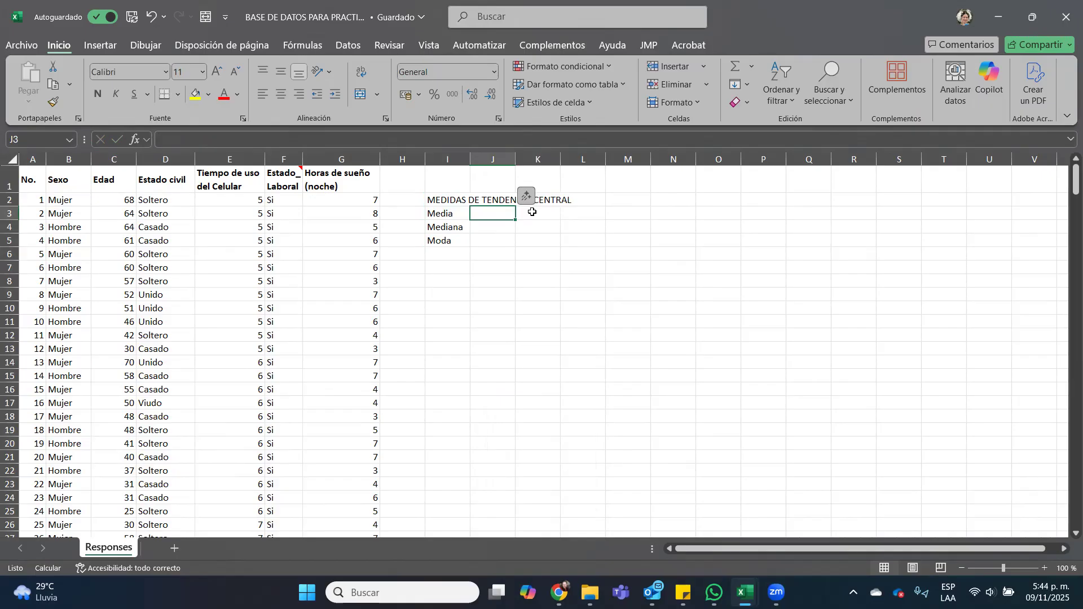
{"action": "type", "text": "="}
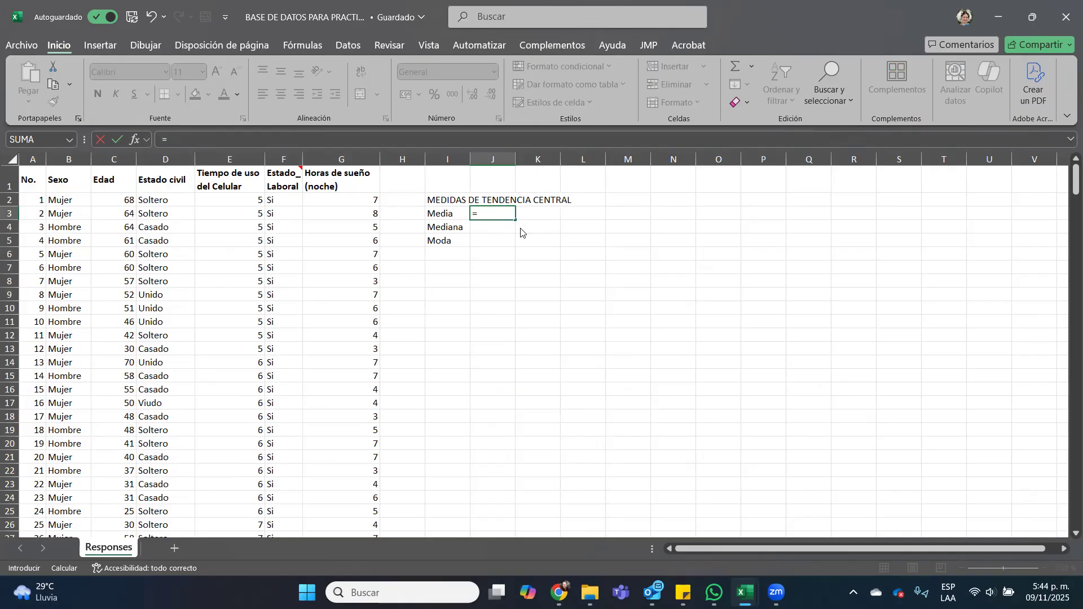
{"action": "type", "text": "prom"}
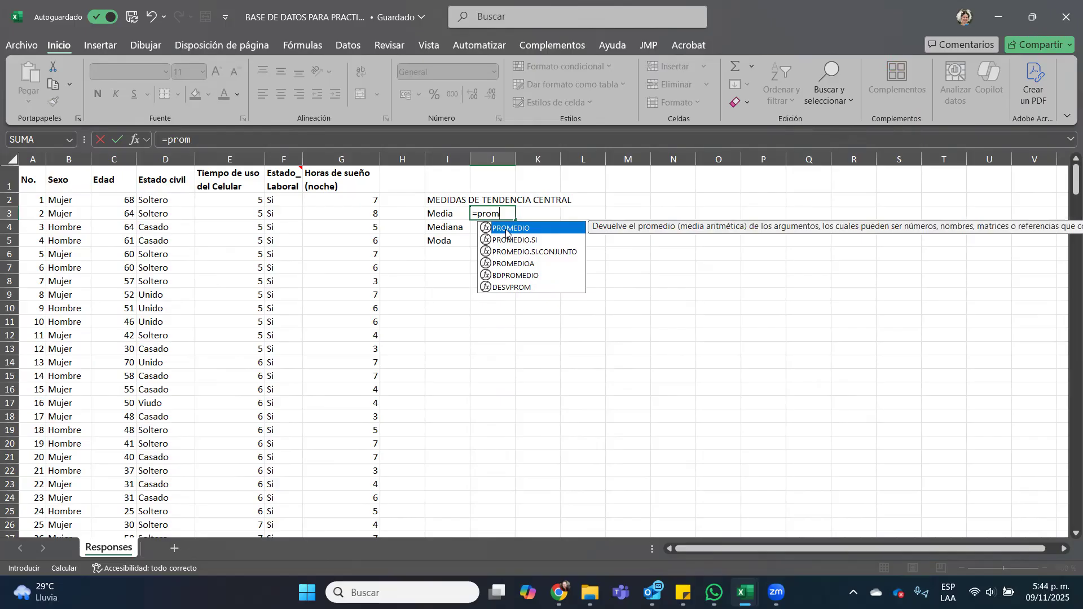
{"action": "double_click", "coordinate": [506, 232]}
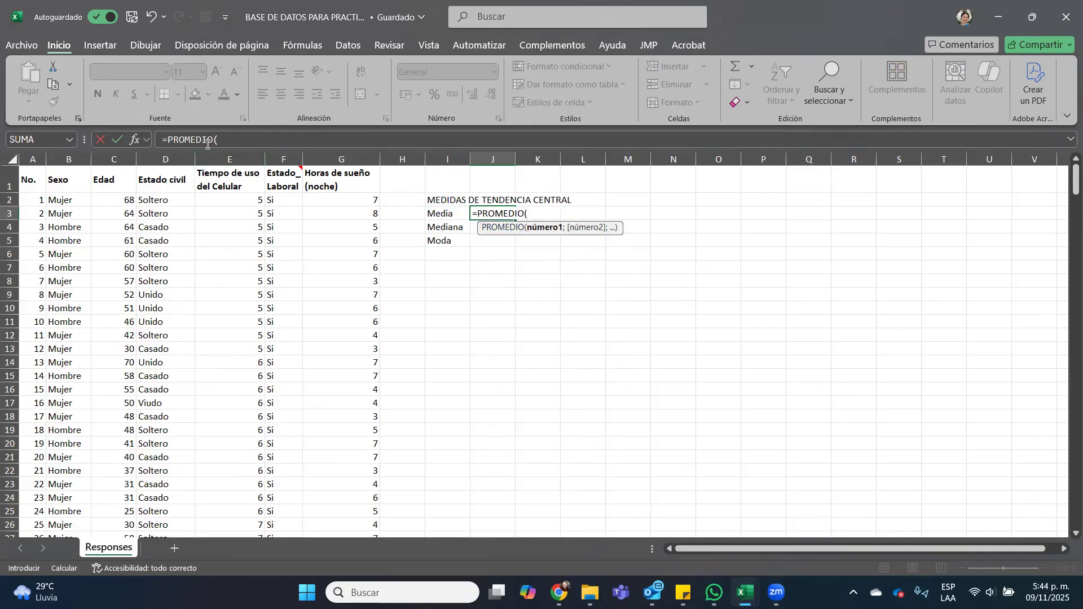
{"action": "left_click", "coordinate": [115, 197]}
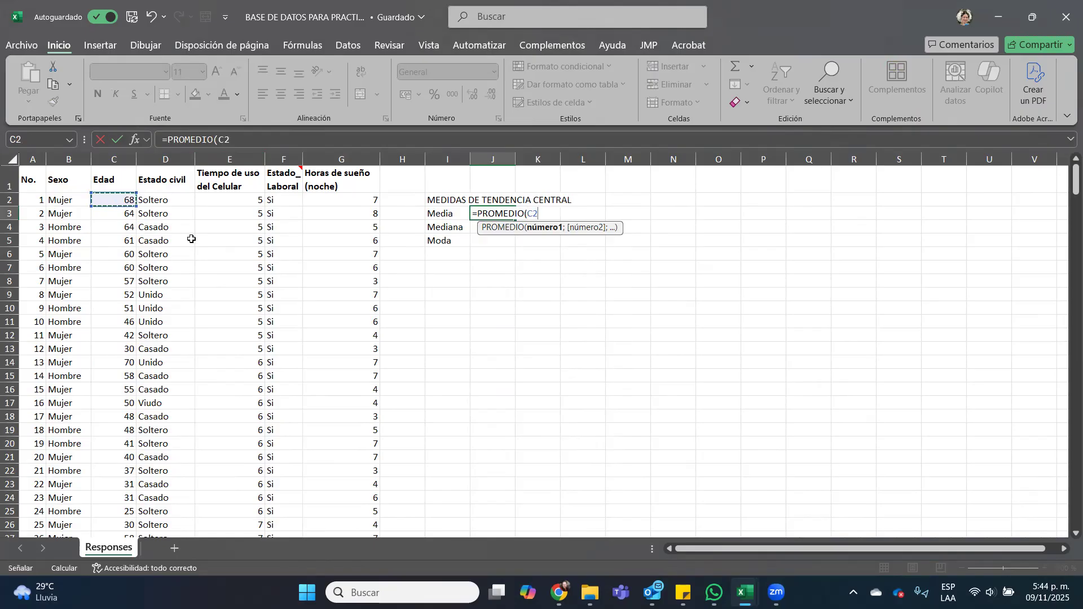
{"action": "key", "text": "ctrl+shift+Down"}
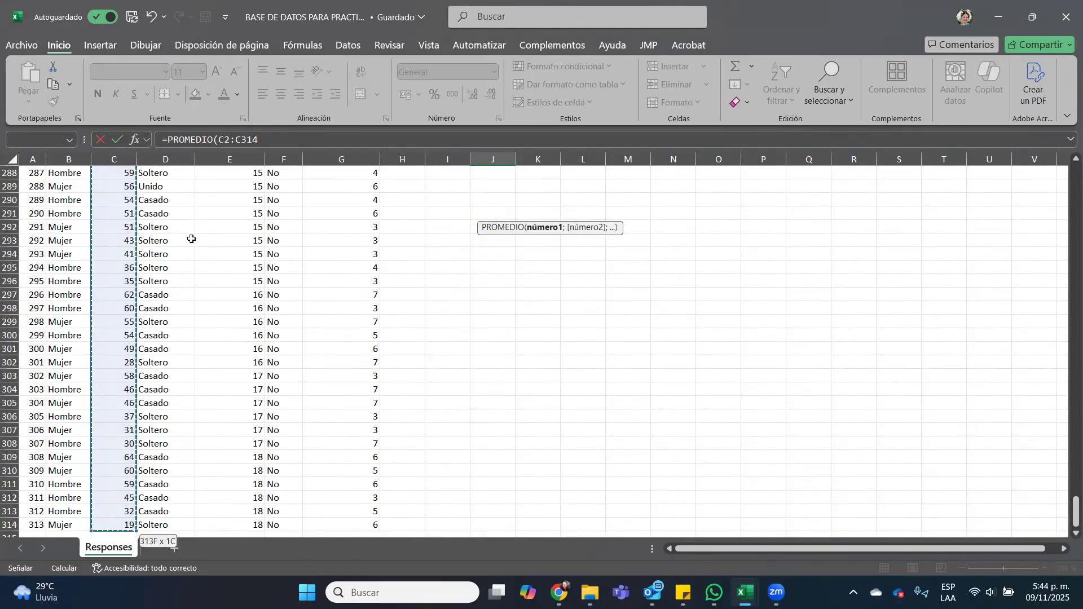
{"action": "type", "text": ")"}
{"action": "key", "text": "Return"}
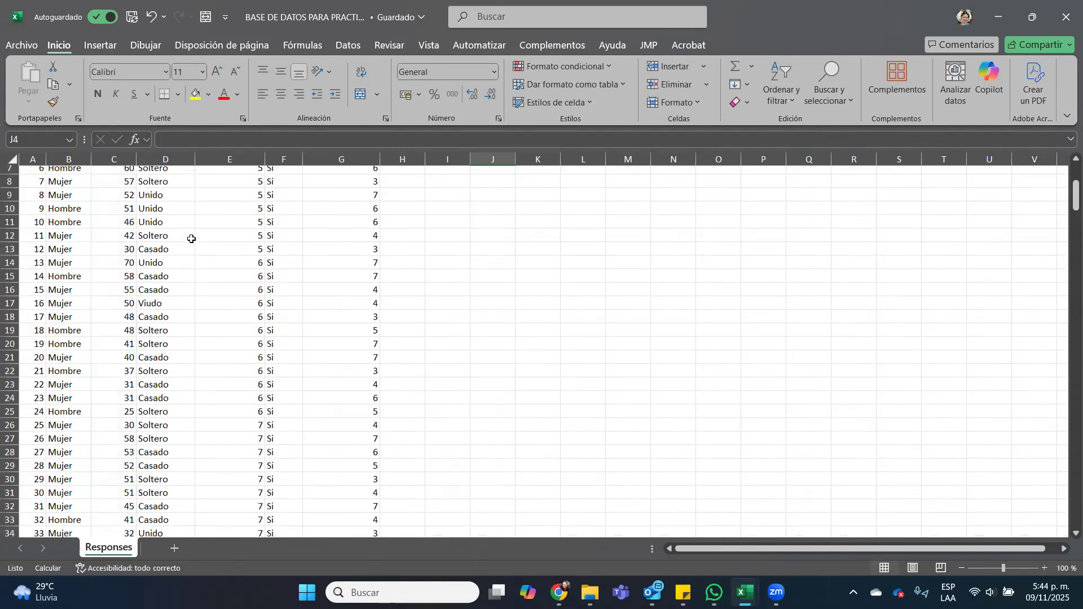
{"action": "scroll", "coordinate": [188, 237], "scroll_direction": "up", "scroll_amount": 1}
{"action": "scroll", "coordinate": [486, 254], "scroll_direction": "up", "scroll_amount": 1}
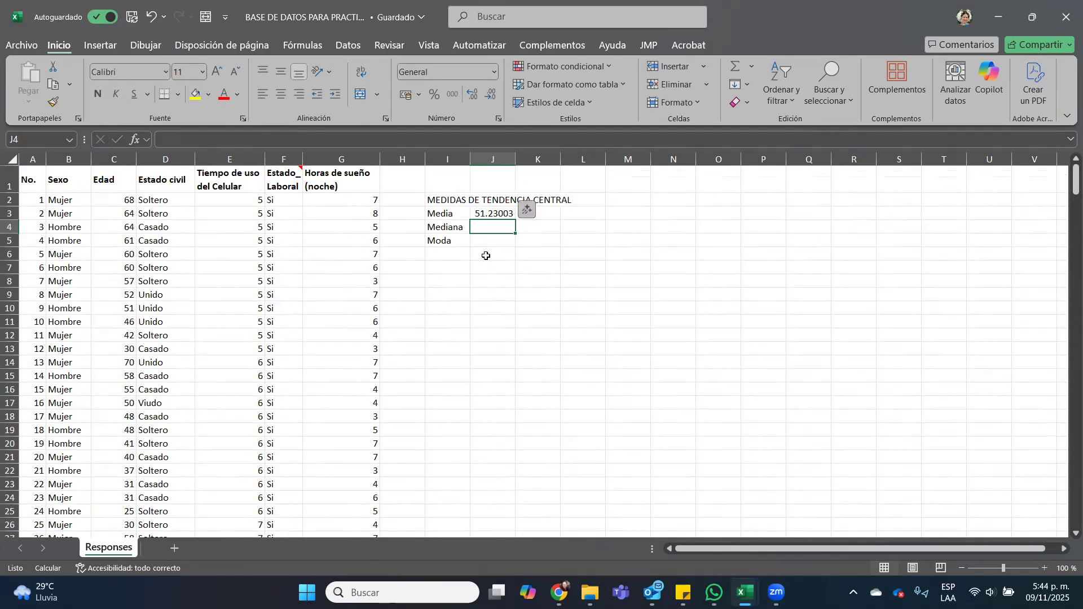
Step: Format the mean in cell J3 to show one decimal place
{"action": "left_click", "coordinate": [491, 214]}
{"action": "left_click", "coordinate": [491, 95]}
{"action": "left_click", "coordinate": [491, 95]}
{"action": "left_click", "coordinate": [490, 94]}
{"action": "left_click", "coordinate": [491, 94]}
{"action": "left_click", "coordinate": [493, 268]}
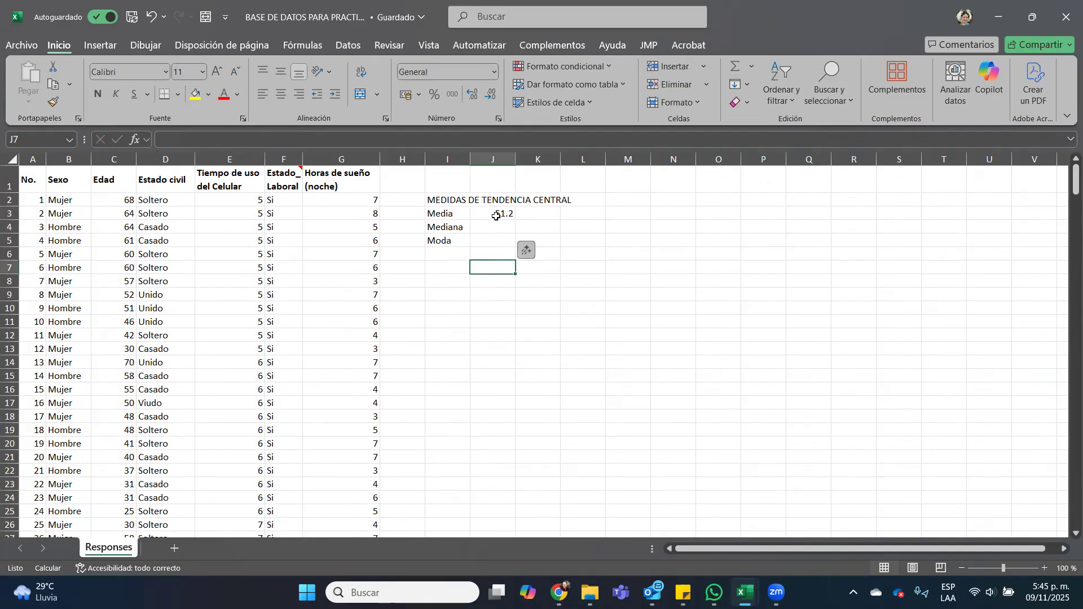
{"action": "left_click", "coordinate": [496, 216]}
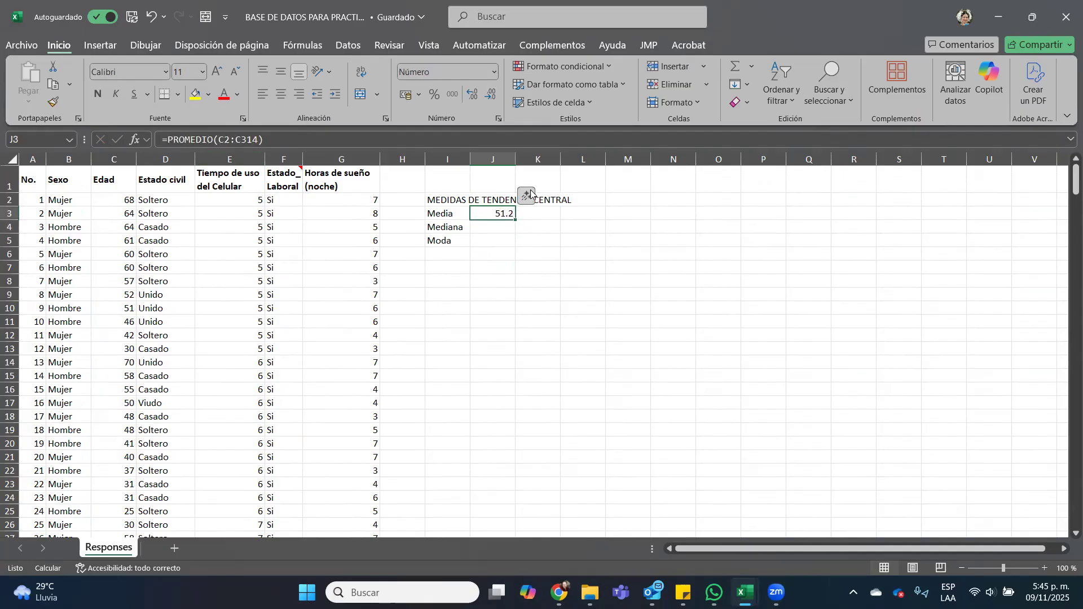
Step: Insert the AutoSum average of the ages in C2:C314 in cell L3 and clear that cell
{"action": "left_click", "coordinate": [580, 214]}
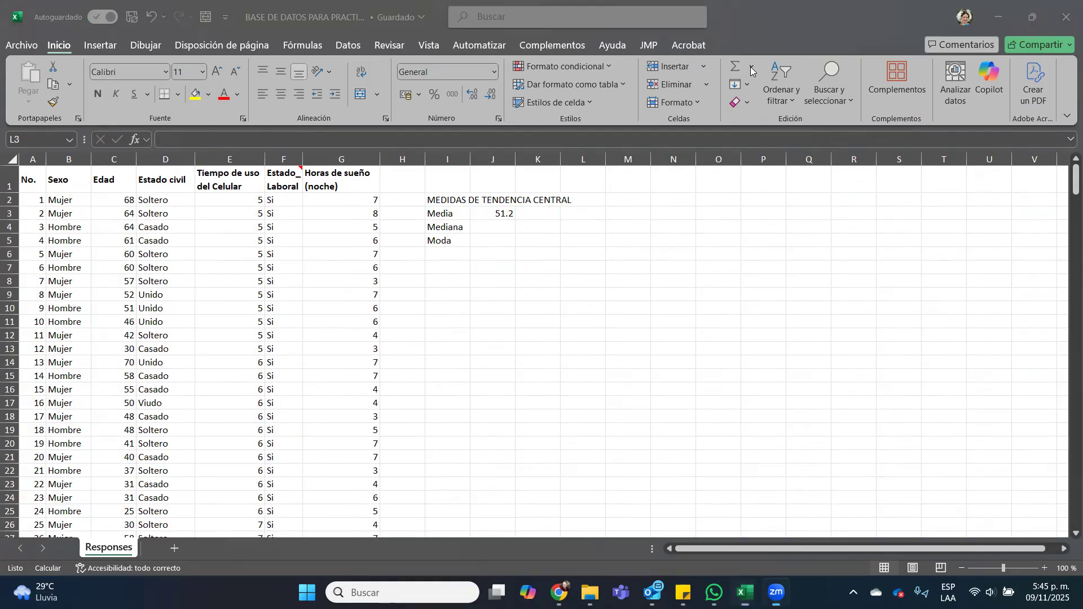
{"action": "left_click", "coordinate": [750, 67]}
{"action": "left_click", "coordinate": [750, 67]}
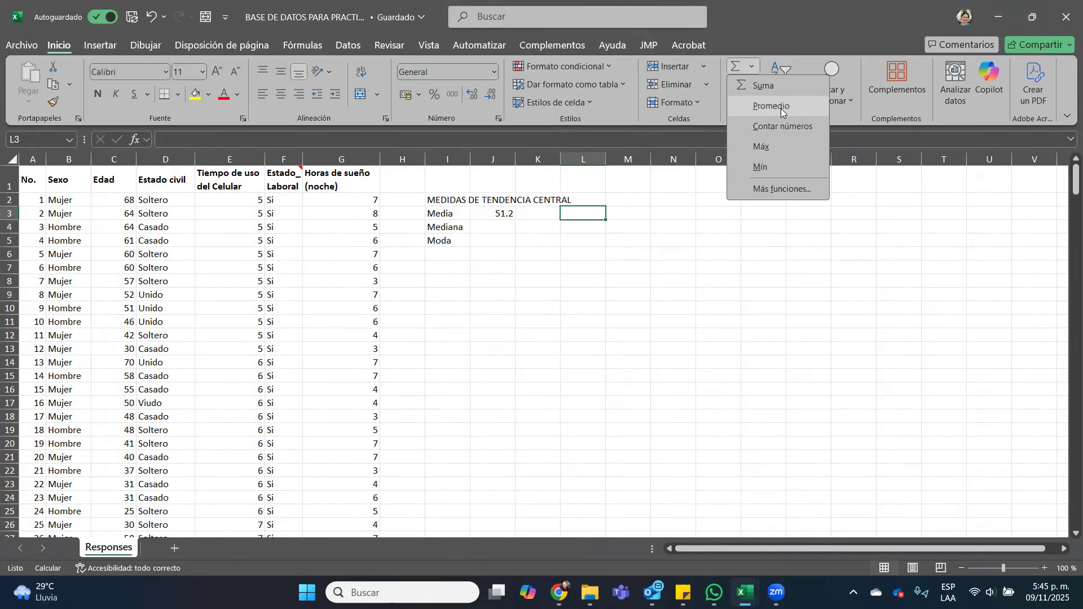
{"action": "left_click", "coordinate": [780, 108]}
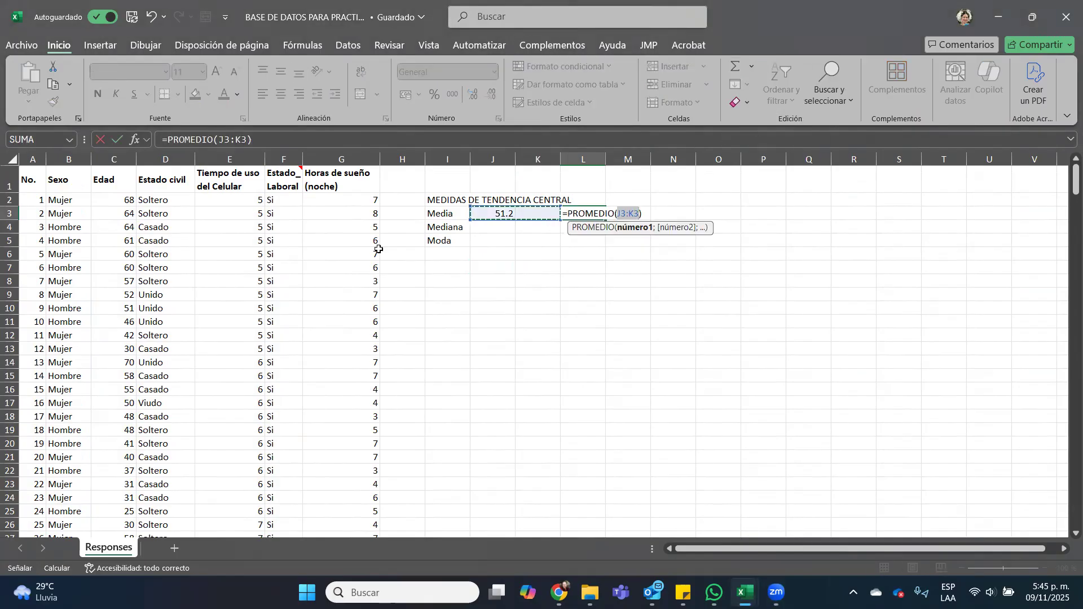
{"action": "left_click", "coordinate": [124, 201]}
{"action": "key", "text": "ctrl+shift+Down"}
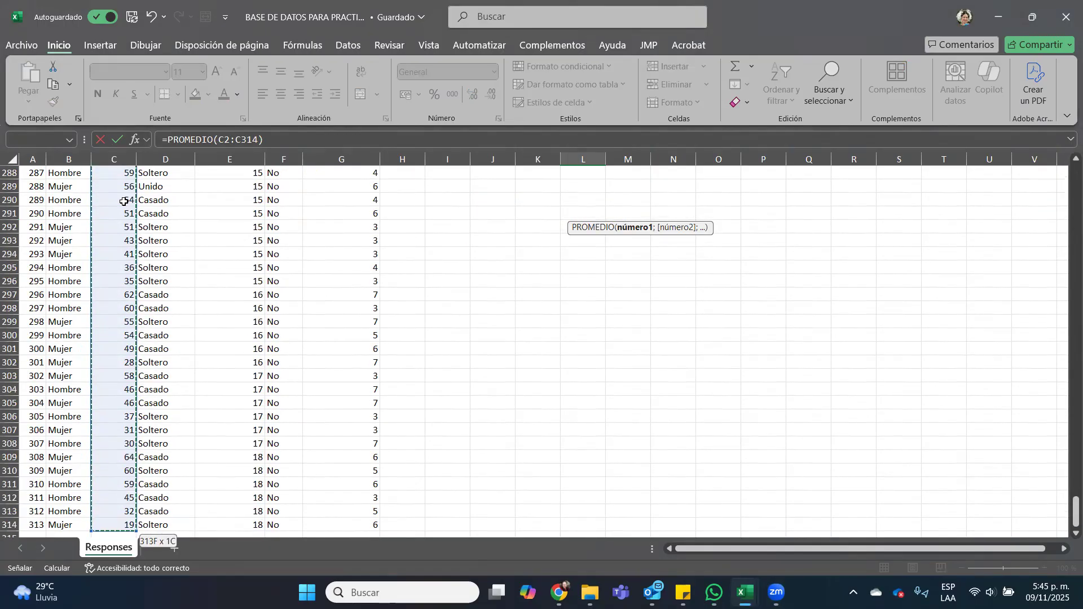
{"action": "key", "text": "Return"}
{"action": "scroll", "coordinate": [580, 299], "scroll_direction": "up", "scroll_amount": 1}
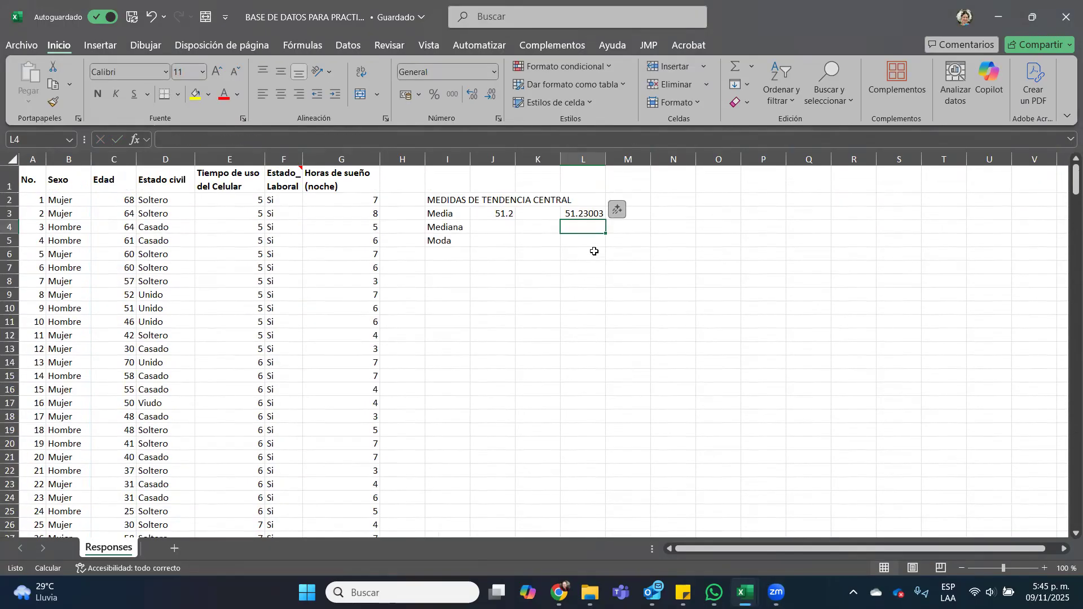
{"action": "left_click", "coordinate": [578, 215]}
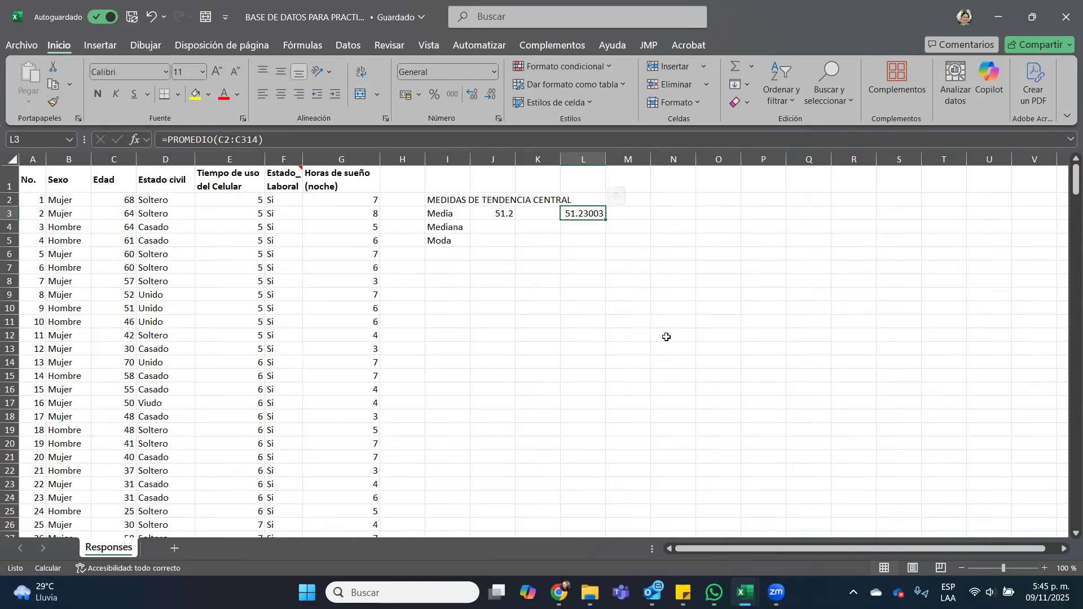
{"action": "key", "text": "Delete"}
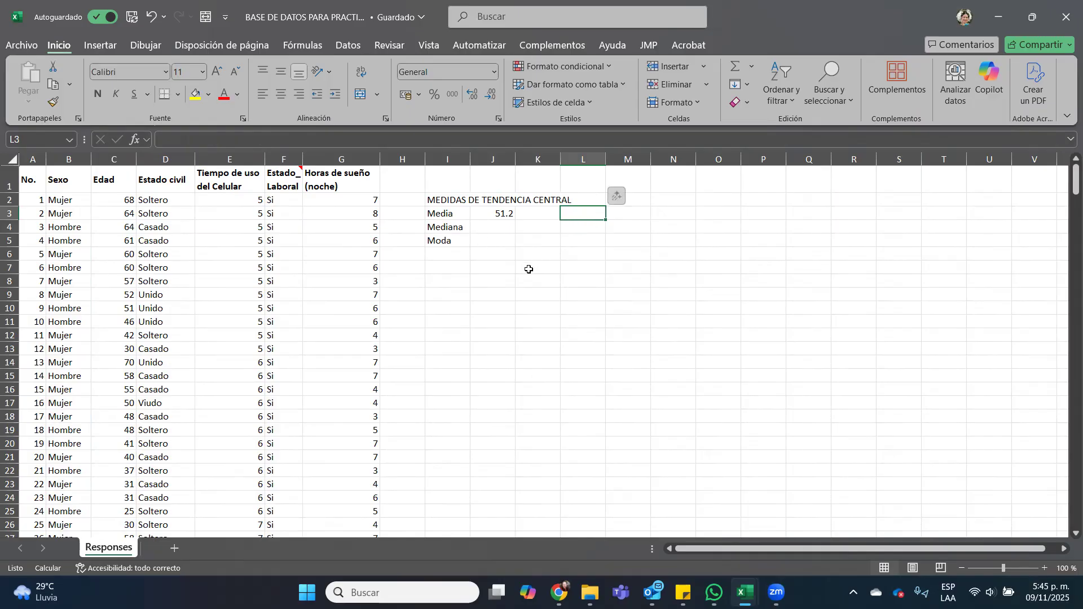
Step: Calculate the median age in cell J4 with the MEDIANA function over C2:C314
{"action": "left_click", "coordinate": [530, 244]}
{"action": "left_click", "coordinate": [486, 227]}
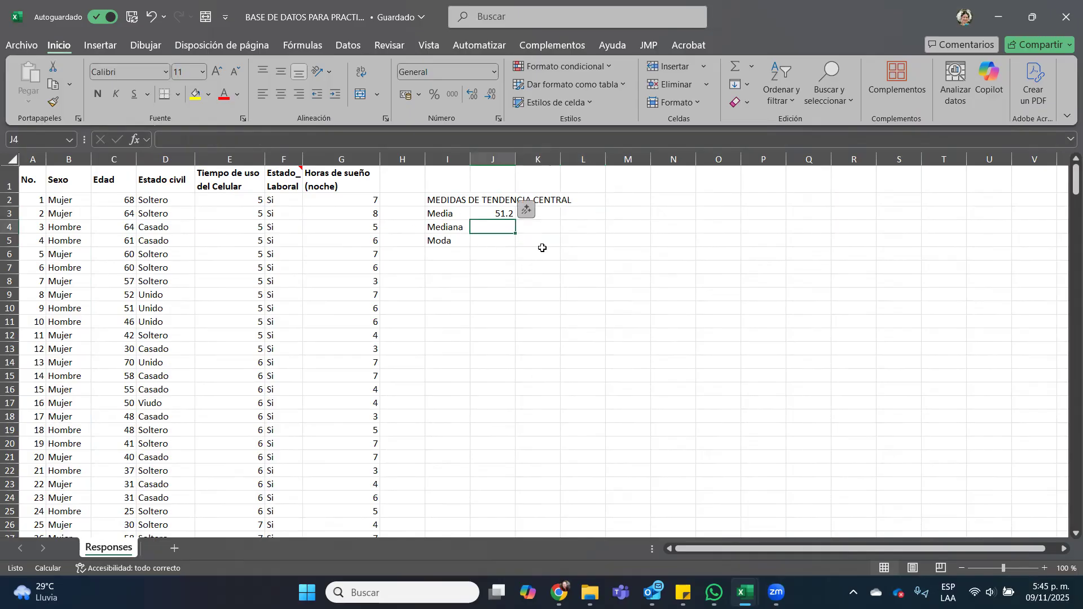
{"action": "type", "text": "=mediana"}
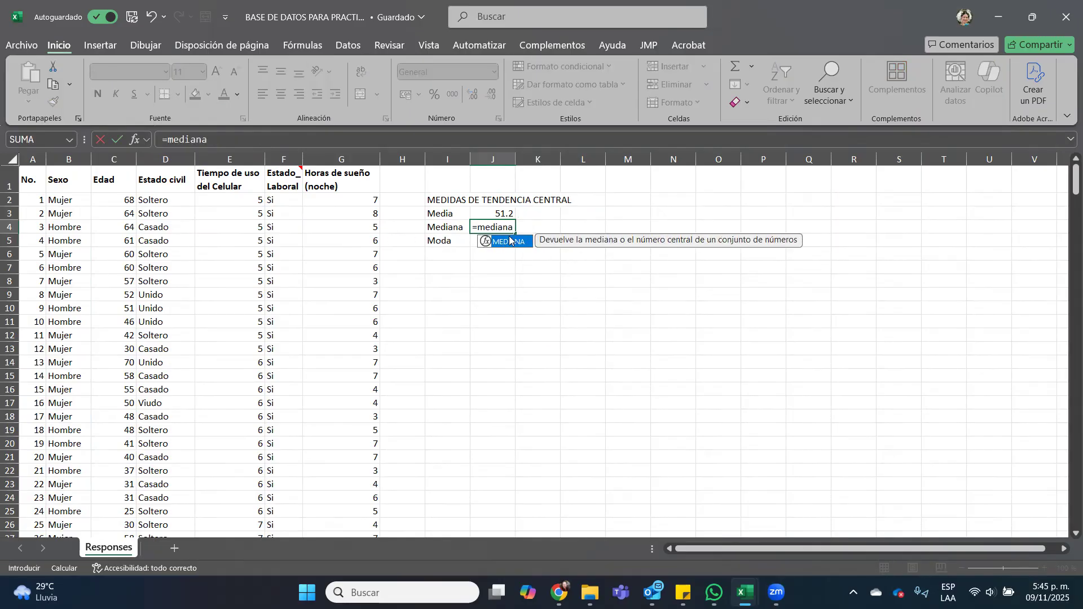
{"action": "type", "text": "("}
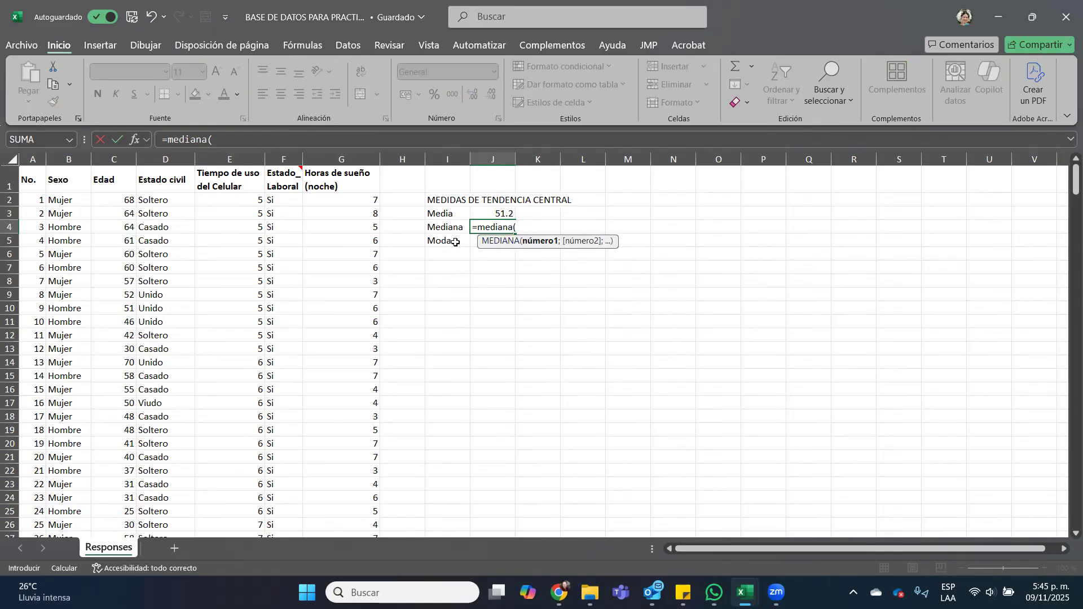
{"action": "left_click", "coordinate": [114, 198]}
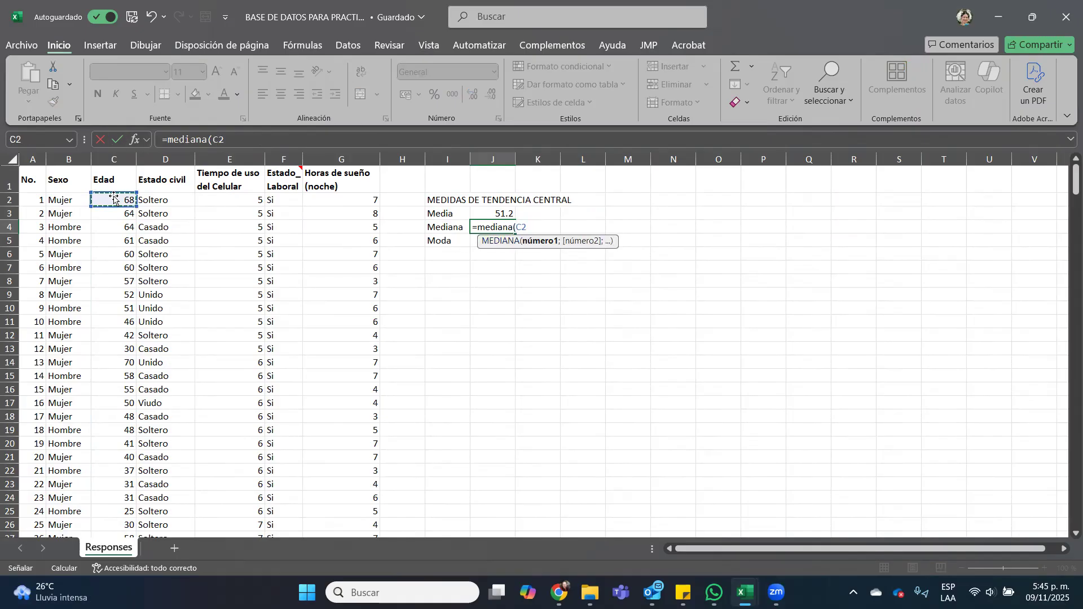
{"action": "key", "text": "ctrl+shift+Down"}
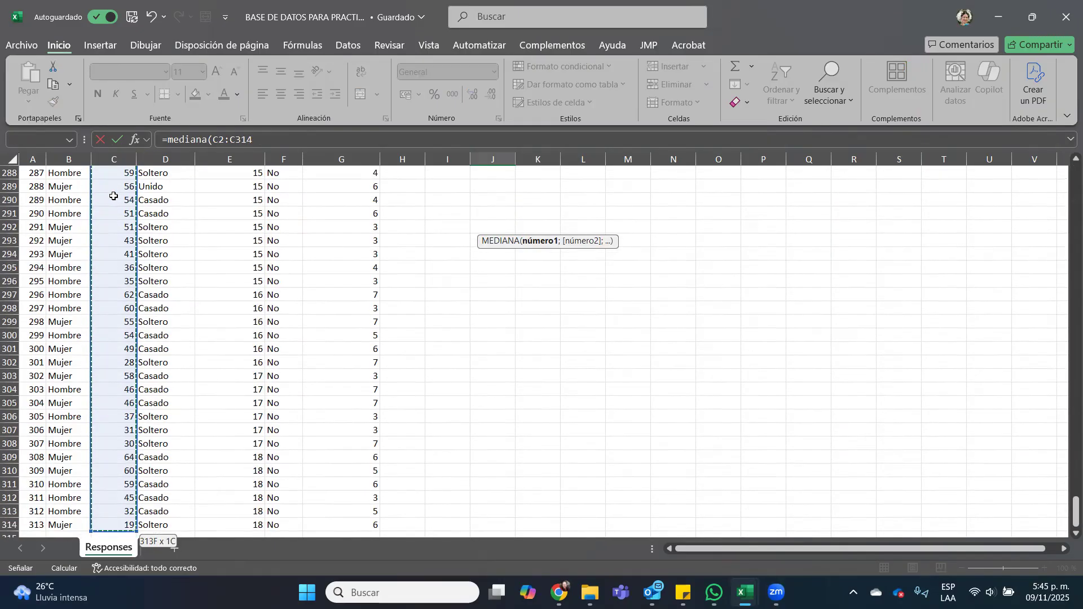
{"action": "type", "text": ")"}
{"action": "key", "text": "Return"}
{"action": "scroll", "coordinate": [493, 317], "scroll_direction": "up", "scroll_amount": 2}
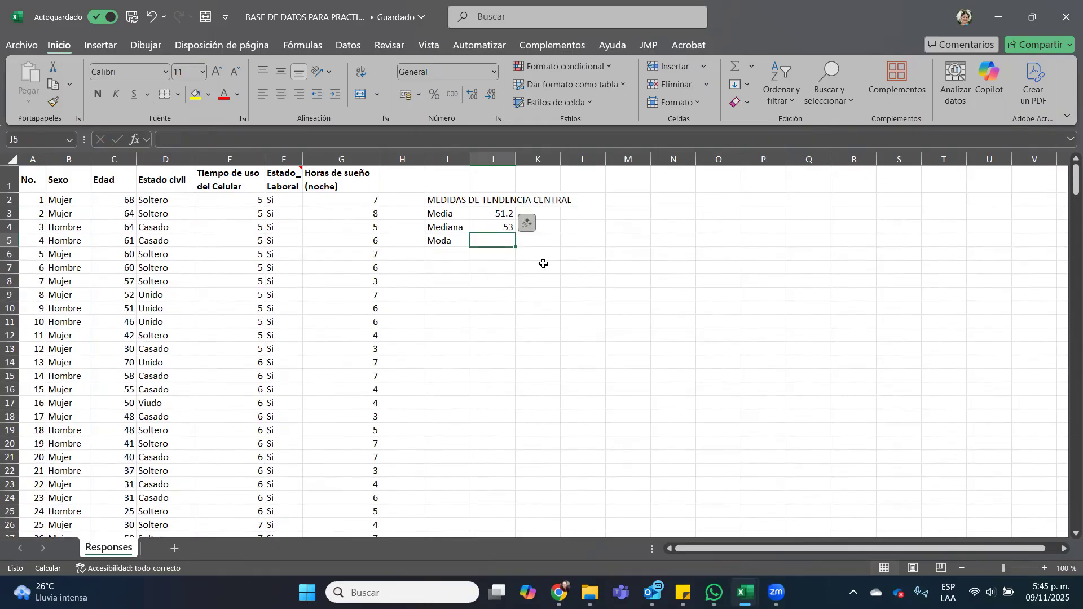
{"action": "type", "text": "=m"}
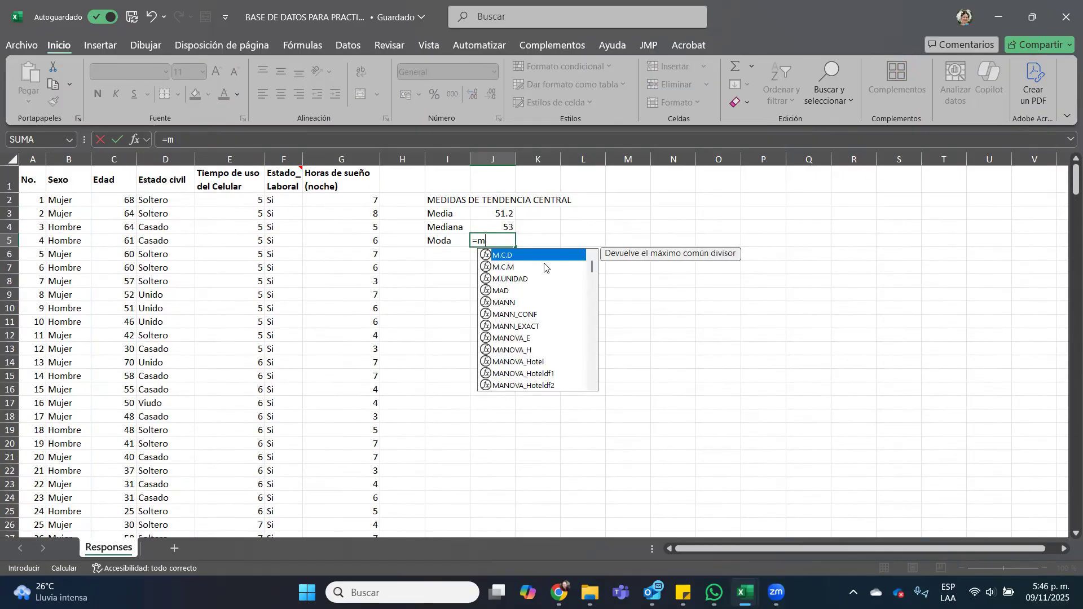
{"action": "type", "text": "o"}
{"action": "key", "text": "BackSpace"}
{"action": "key", "text": "BackSpace"}
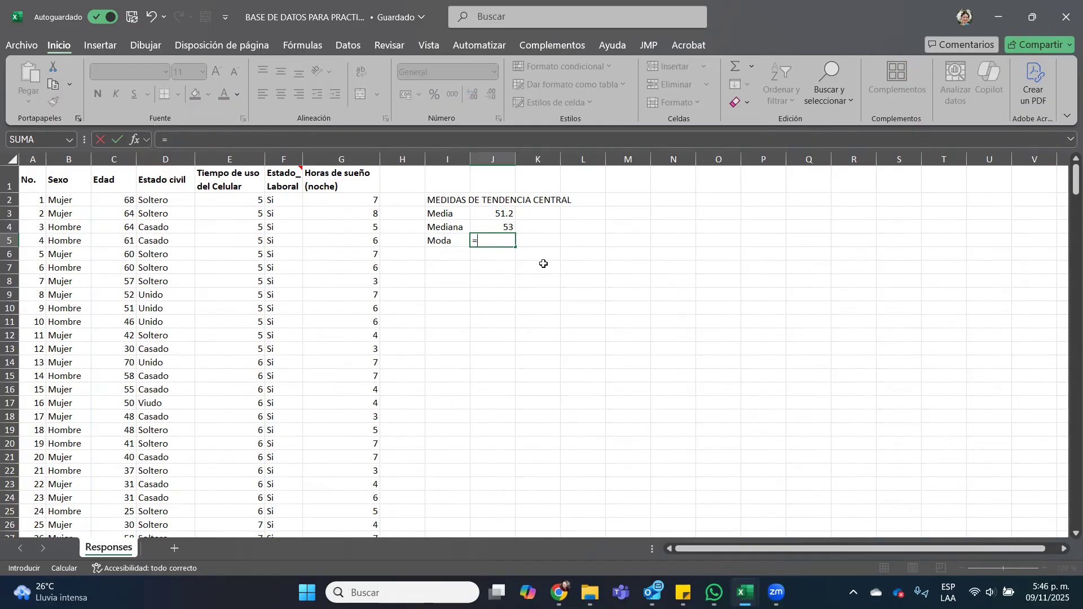
{"action": "key", "text": "BackSpace"}
{"action": "left_click", "coordinate": [500, 316]}
Step: Select J5:J9 and calculate the mode of the ages from J5 with the MODA.VARIOS function over C2:C314
{"action": "left_click_drag", "start_coordinate": [496, 234], "coordinate": [488, 294]}
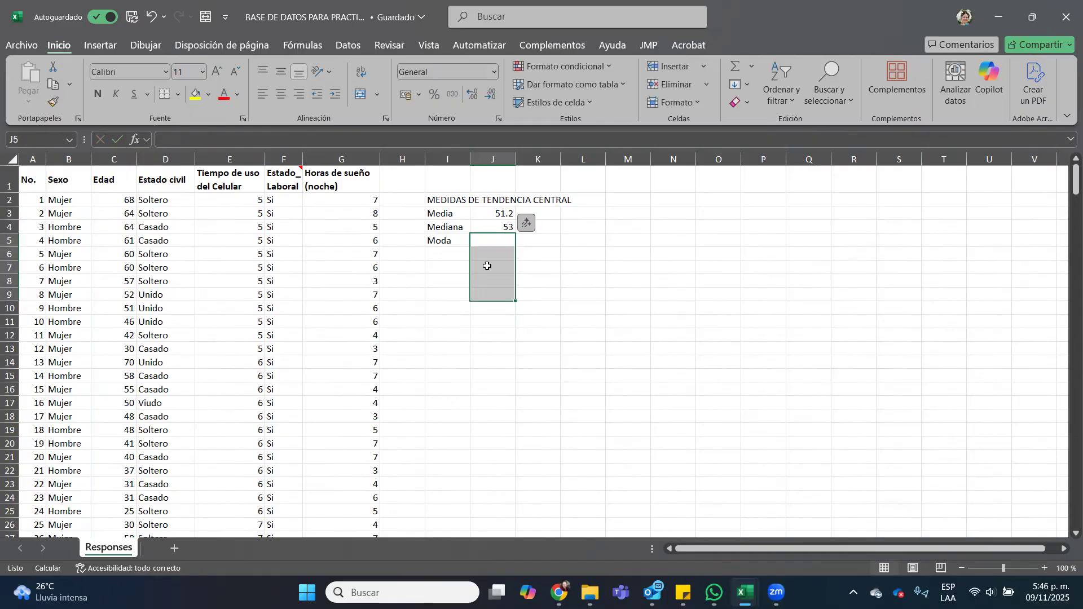
{"action": "left_click", "coordinate": [233, 143]}
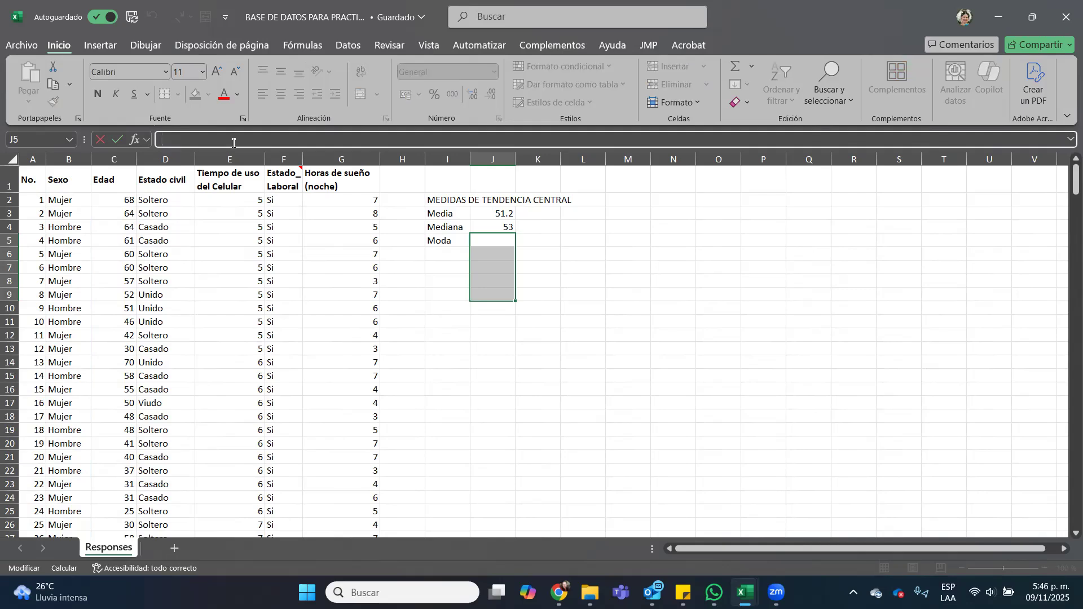
{"action": "type", "text": "=moda"}
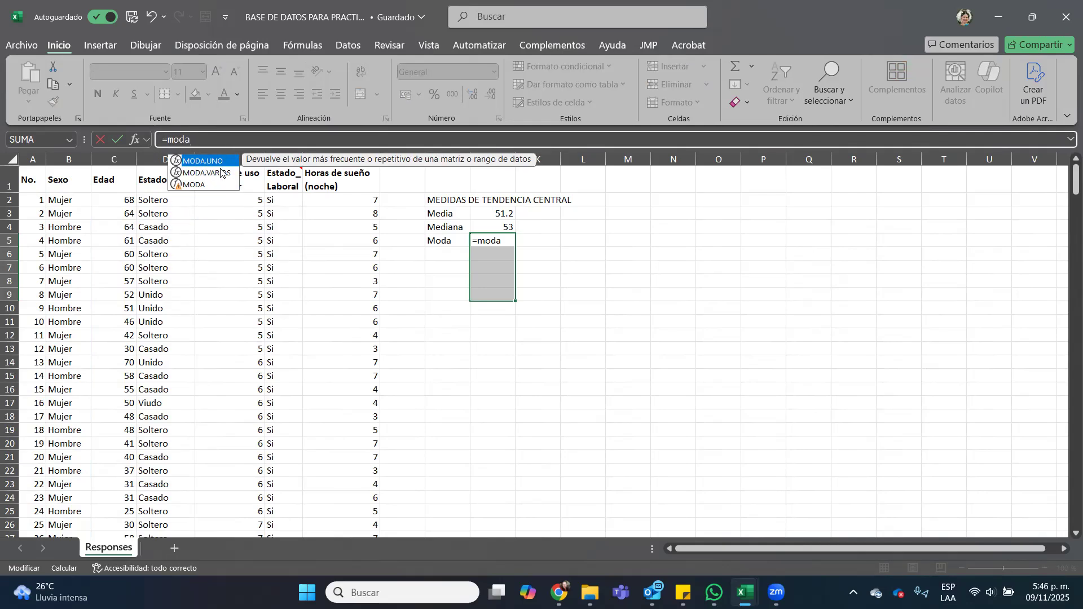
{"action": "double_click", "coordinate": [200, 174]}
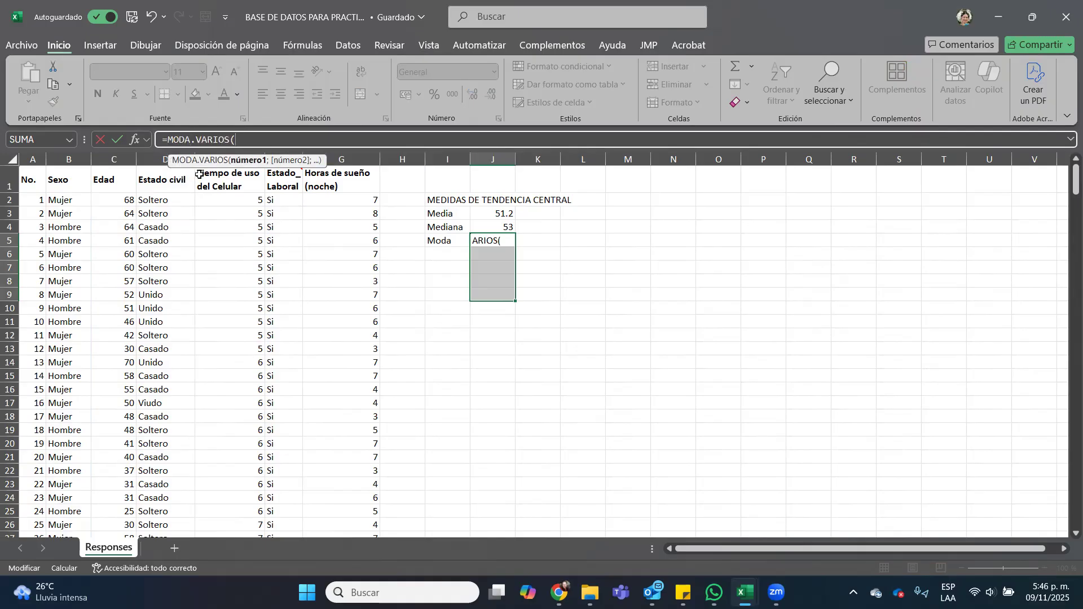
{"action": "left_click", "coordinate": [114, 198]}
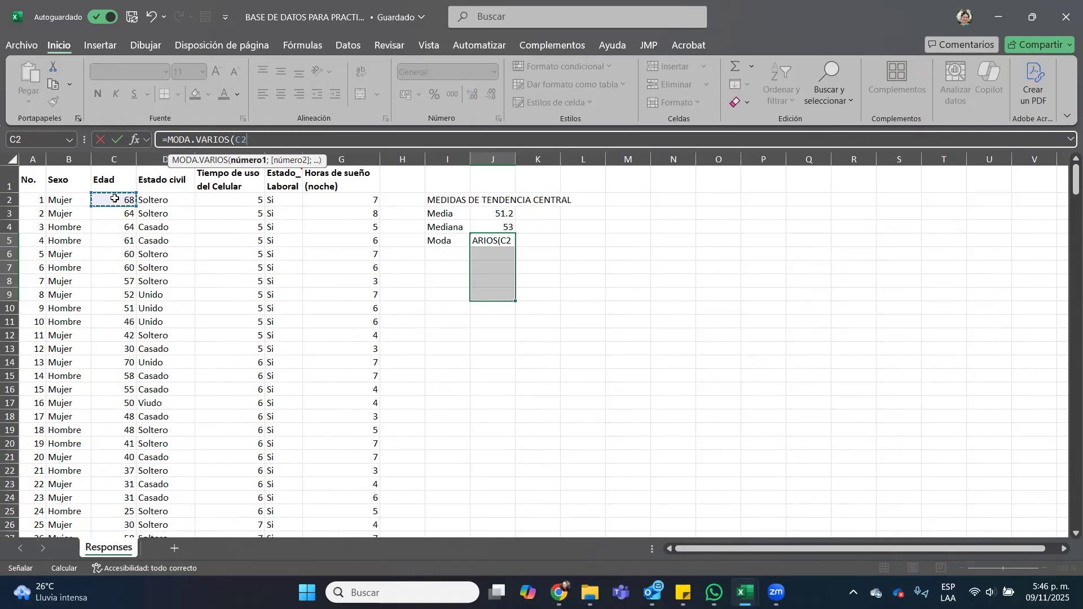
{"action": "key", "text": "ctrl+shift+Down"}
{"action": "key", "text": "Return"}
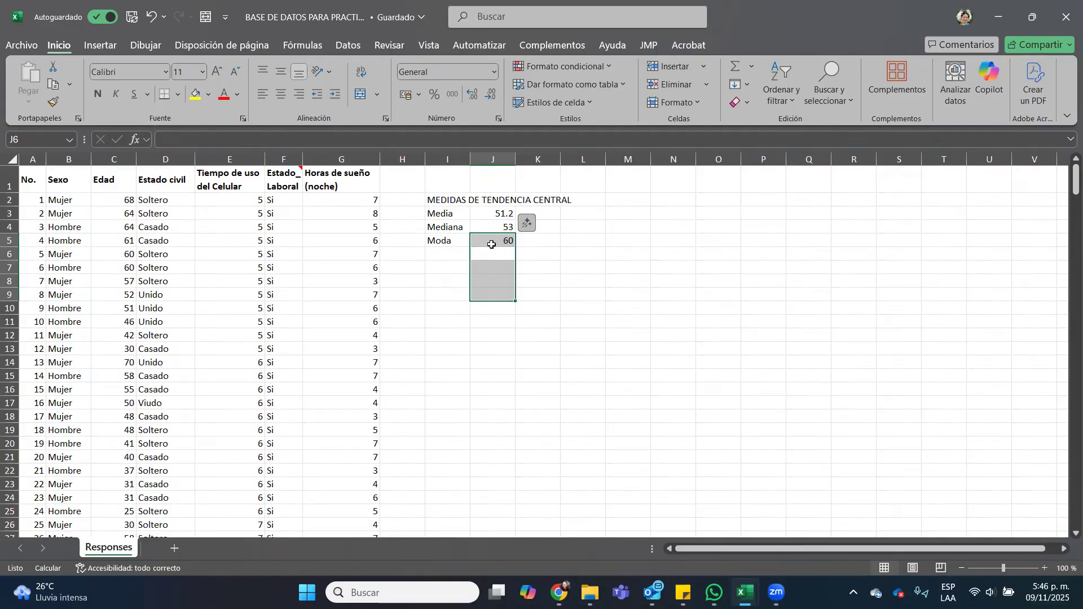
Step: Change the mode formula in cell J5 from MODA.VARIOS to MODA.UNO over C2:C314
{"action": "left_click", "coordinate": [492, 243]}
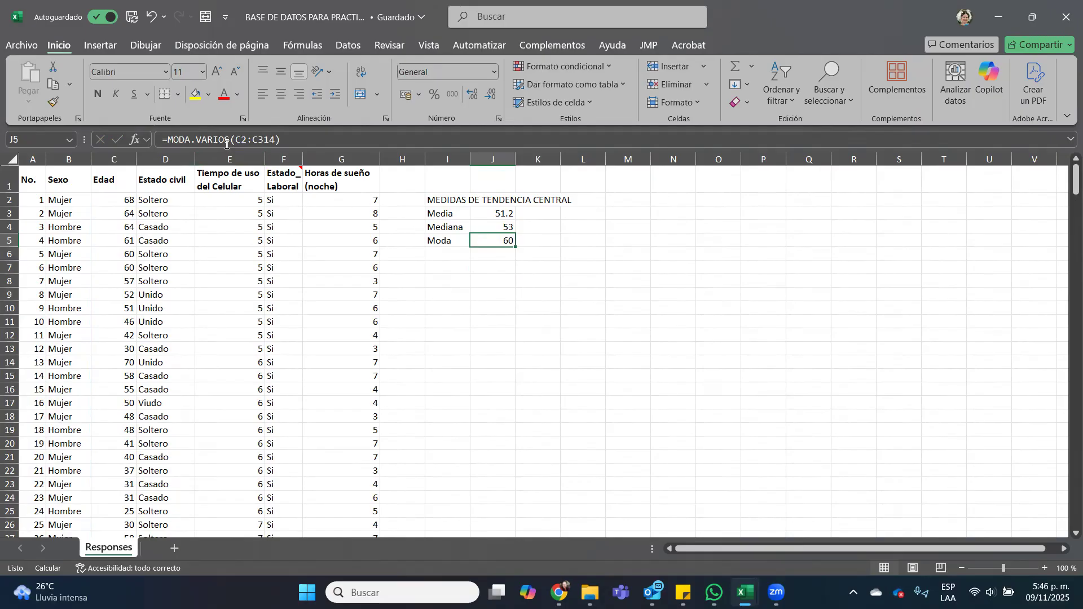
{"action": "double_click", "coordinate": [504, 241]}
{"action": "left_click_drag", "start_coordinate": [507, 240], "coordinate": [533, 239]}
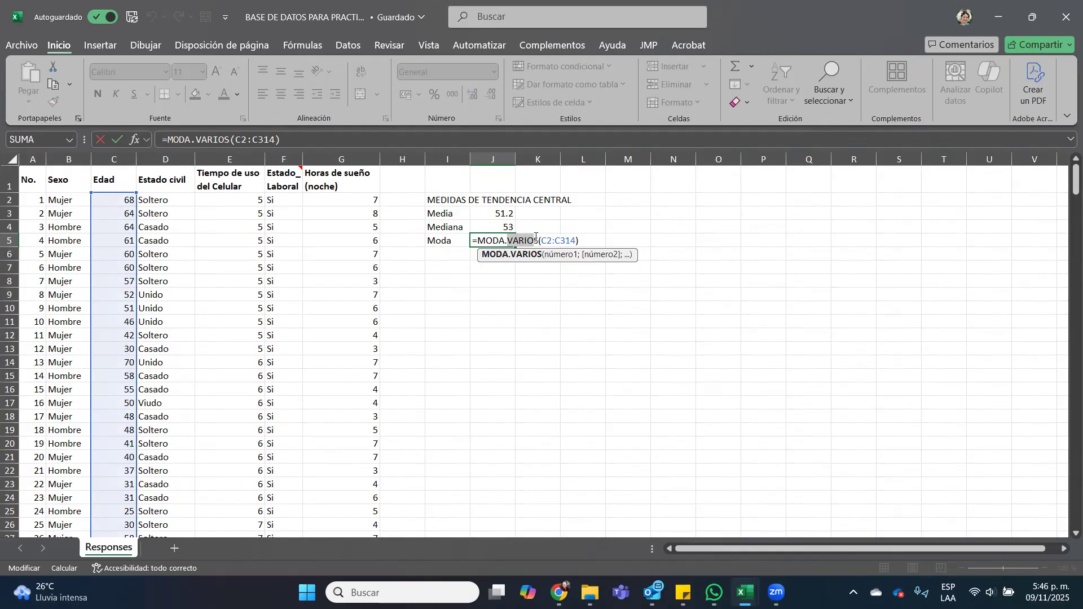
{"action": "type", "text": "u"}
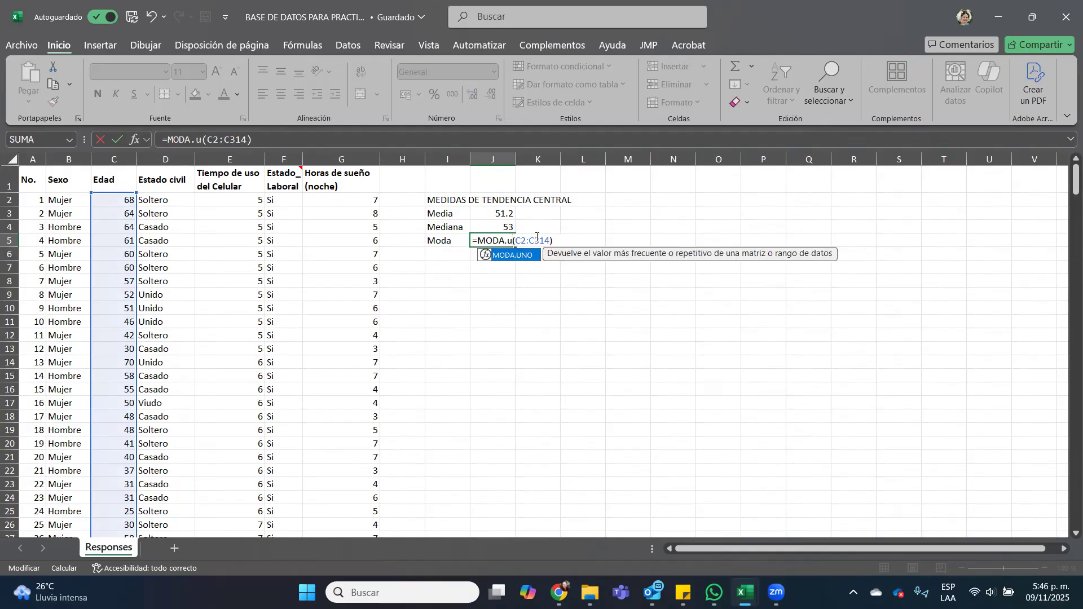
{"action": "double_click", "coordinate": [517, 257]}
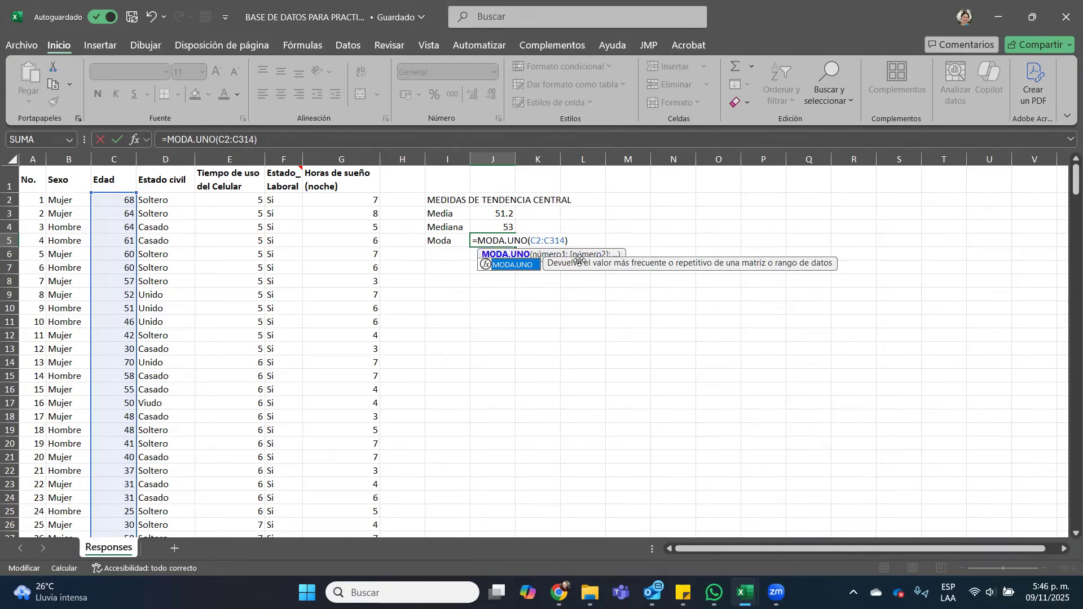
{"action": "key", "text": "Return"}
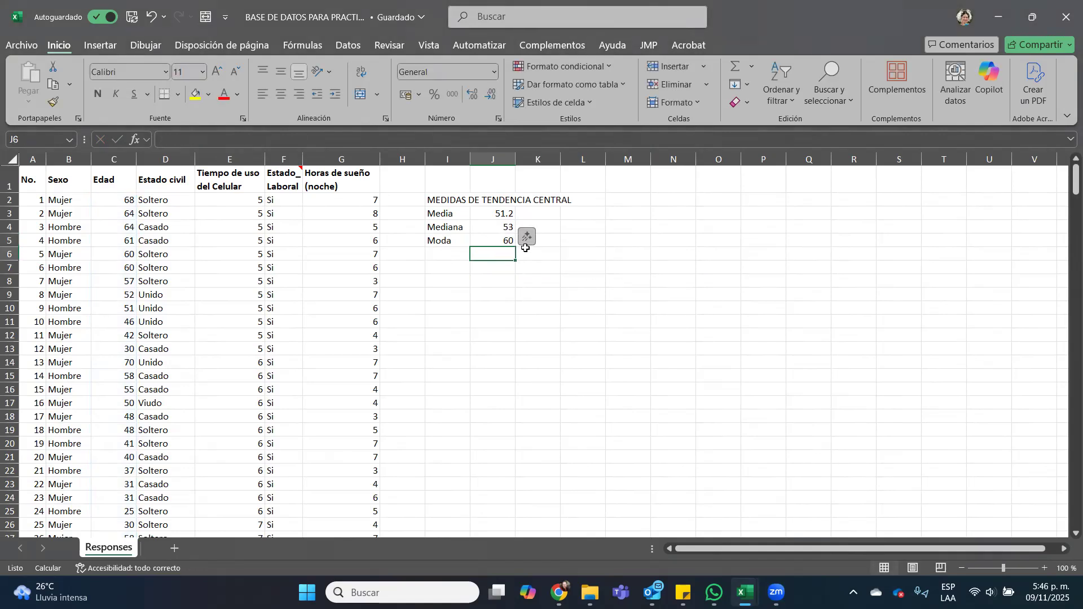
{"action": "key", "text": "Up"}
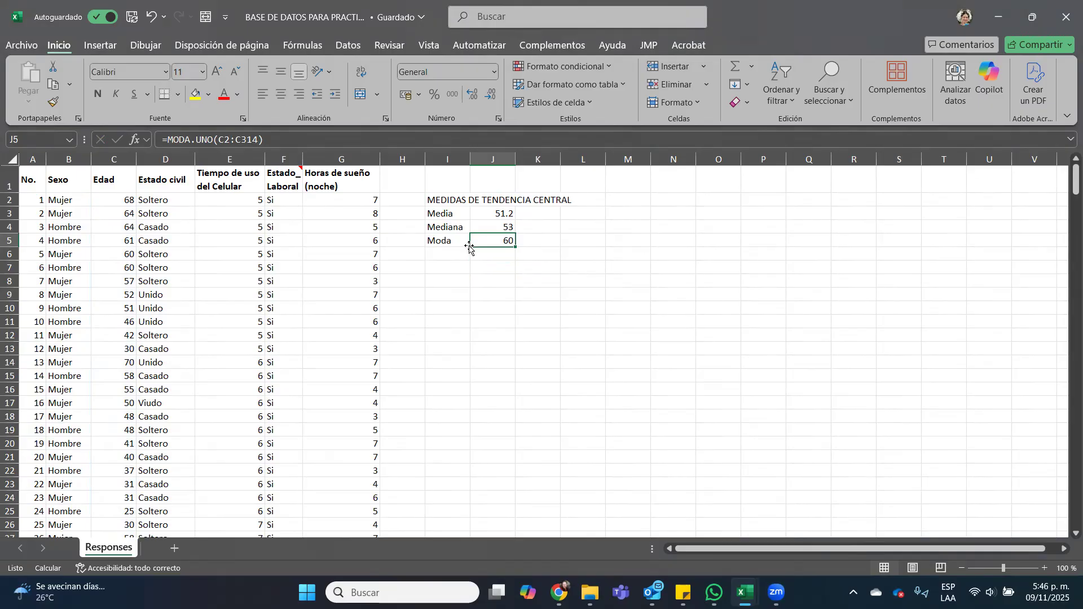
Step: Make the heading in I2 bold and extend it to read MEDIDAS DE TENDENCIA CENTRAL_EDAD
{"action": "left_click", "coordinate": [454, 201]}
{"action": "key", "text": "ctrl+n"}
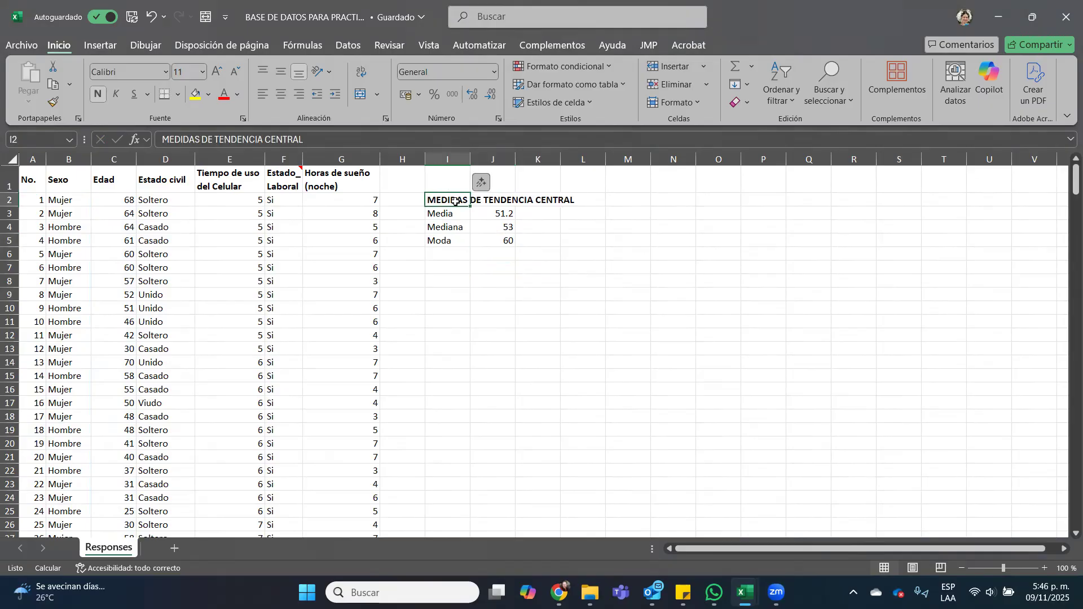
{"action": "left_click", "coordinate": [351, 143]}
{"action": "type", "text": "_"}
{"action": "key", "text": "Caps_Lock"}
{"action": "type", "text": "EDA"}
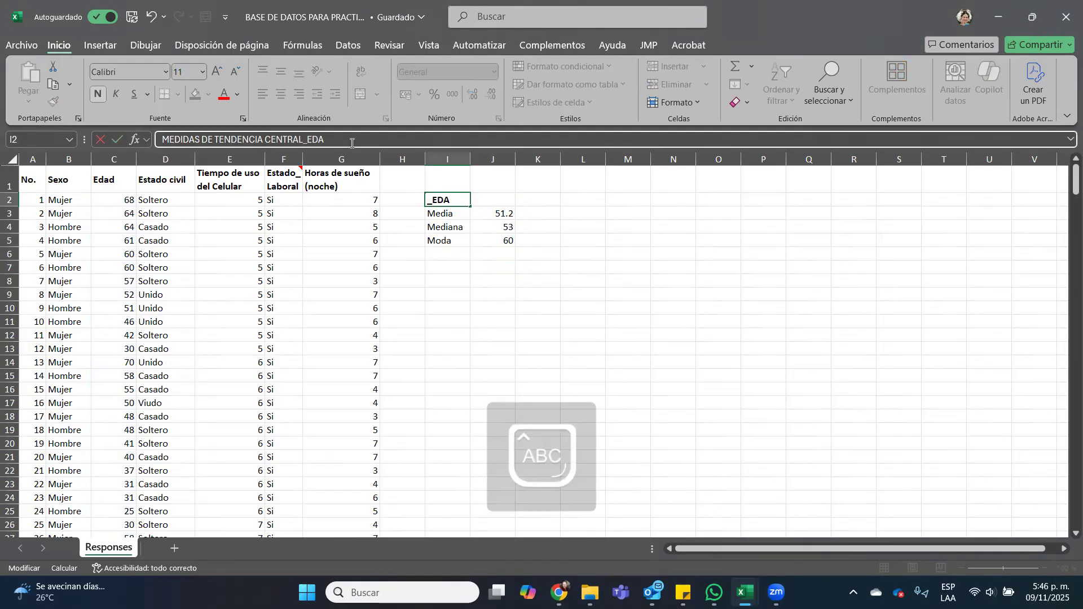
{"action": "key", "text": "Return"}
Step: Enter the heading MEDIDAS DE VARIABILIDAD in cell I7 and make it bold
{"action": "key", "text": "Return"}
{"action": "key", "text": "Return"}
{"action": "key", "text": "Return"}
{"action": "key", "text": "Return"}
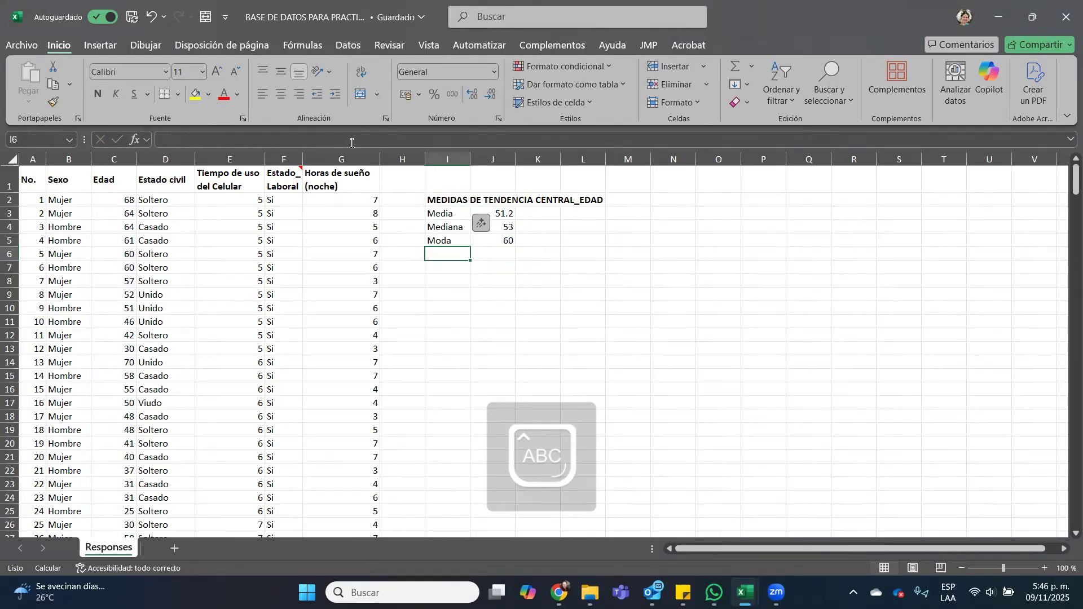
{"action": "type", "text": "MEDIDAS DE V"}
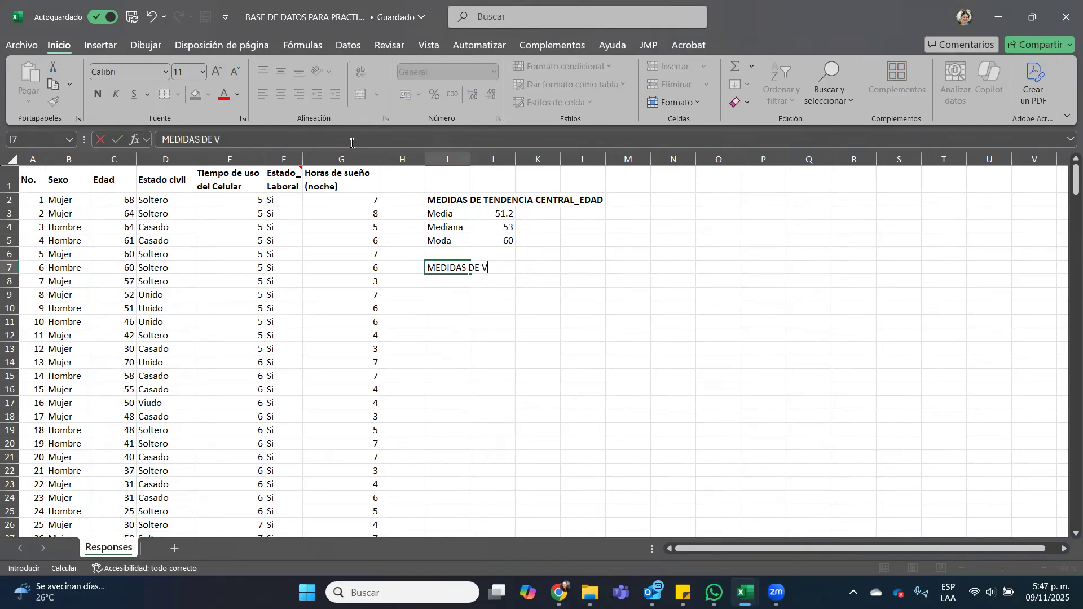
{"action": "type", "text": "ARIABILIDAD"}
{"action": "key", "text": "Return"}
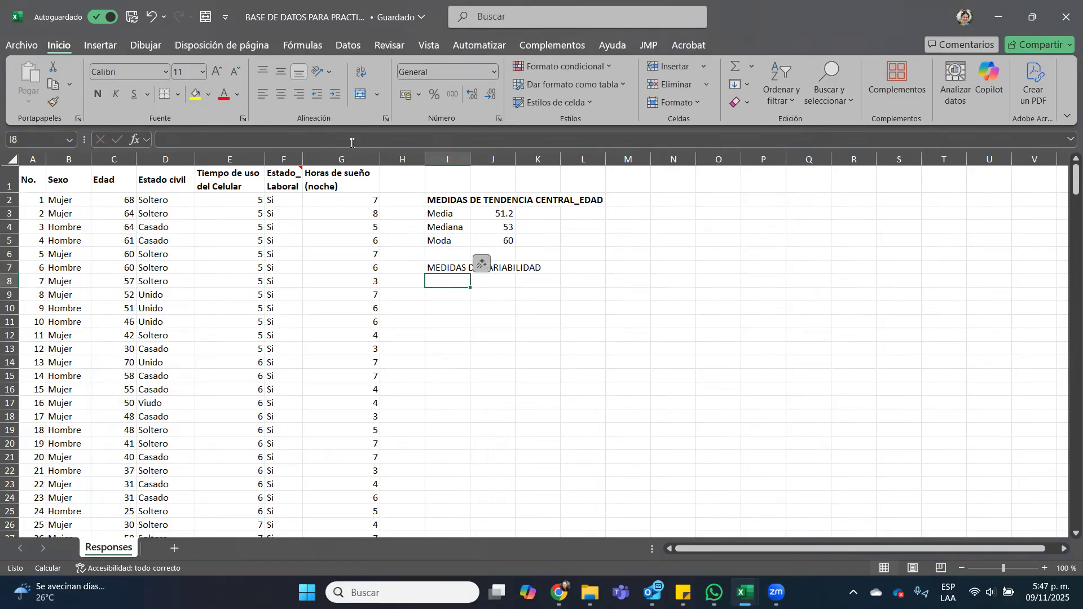
{"action": "left_click", "coordinate": [453, 267]}
{"action": "key", "text": "ctrl+n"}
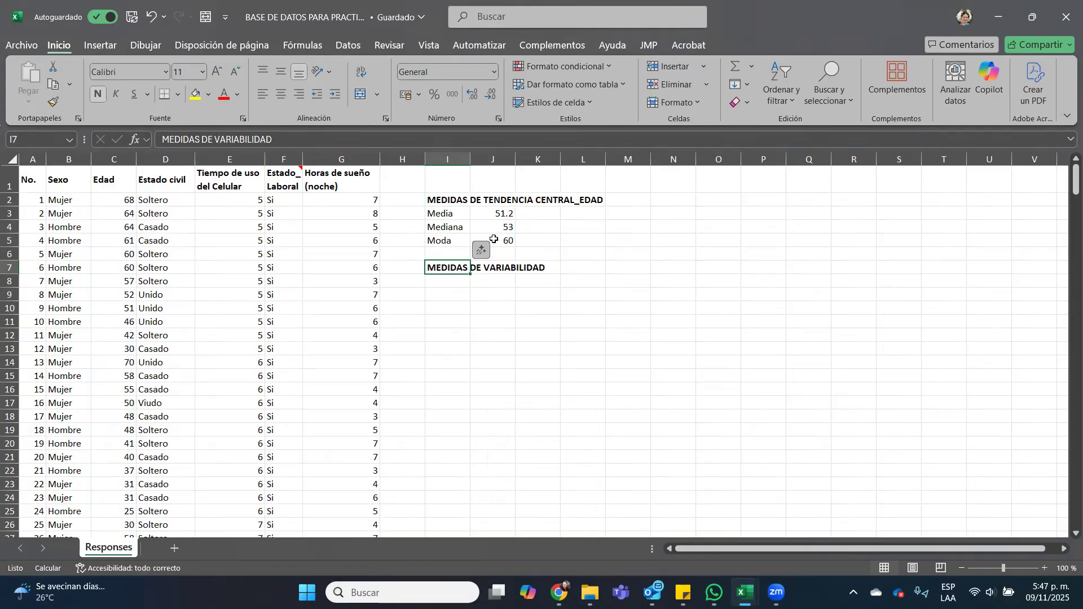
{"action": "left_click", "coordinate": [443, 202]}
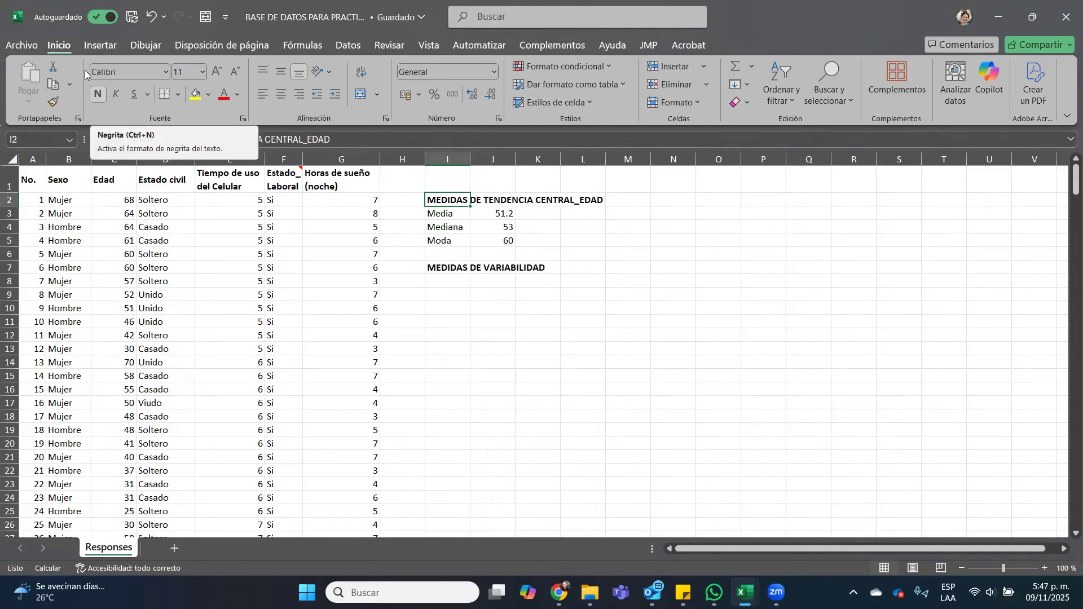
Step: Label cell I8 VARIANZA and calculate the sample variance of the ages in J8 with VAR.S over C2:C314
{"action": "left_click", "coordinate": [444, 281]}
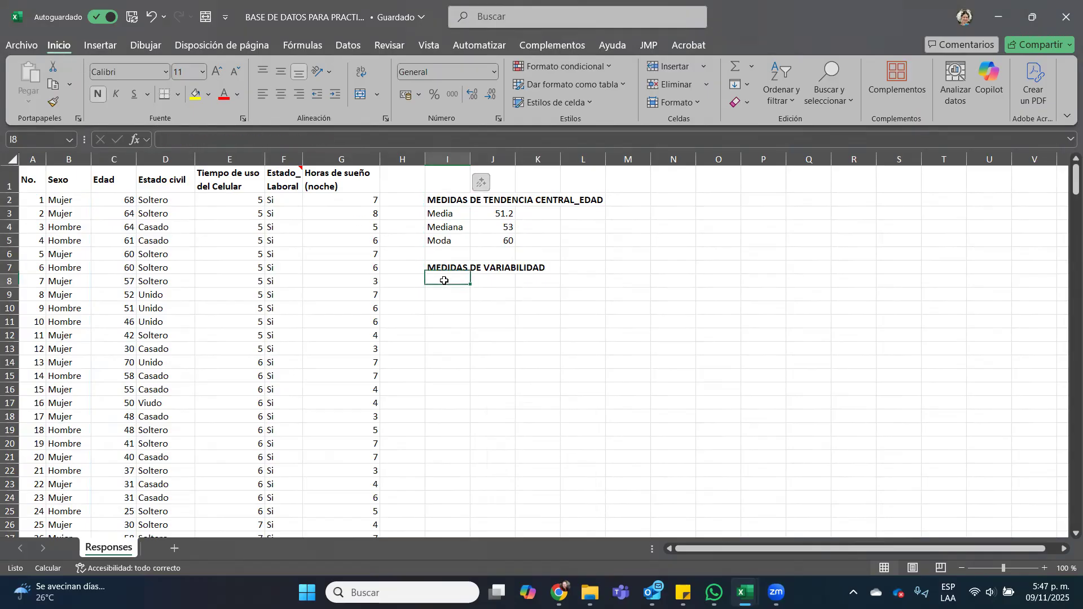
{"action": "type", "text": "VARIANZA"}
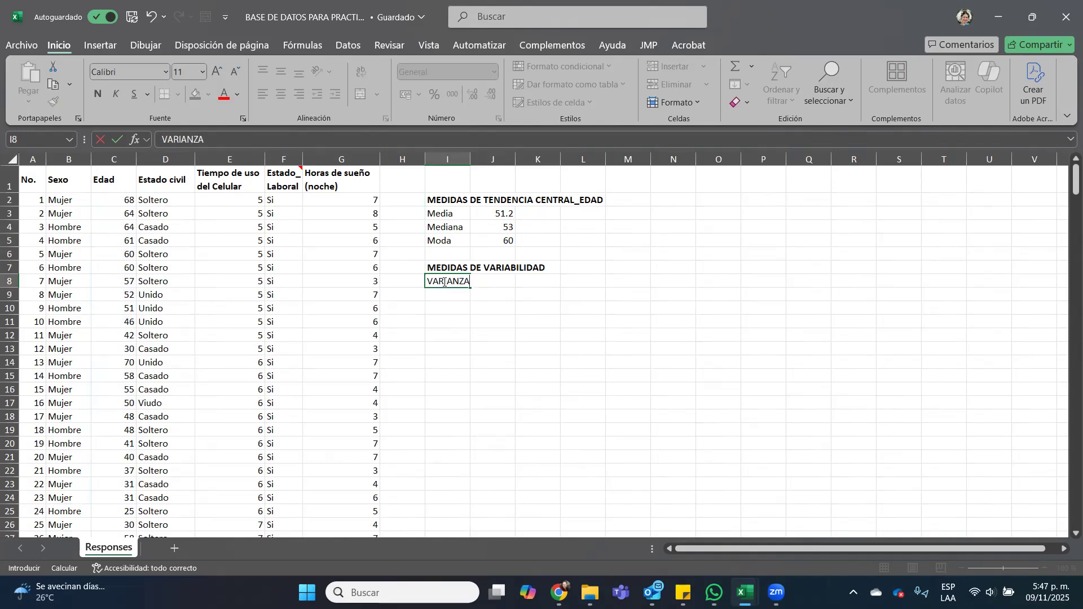
{"action": "key", "text": "Tab"}
{"action": "type", "text": "="}
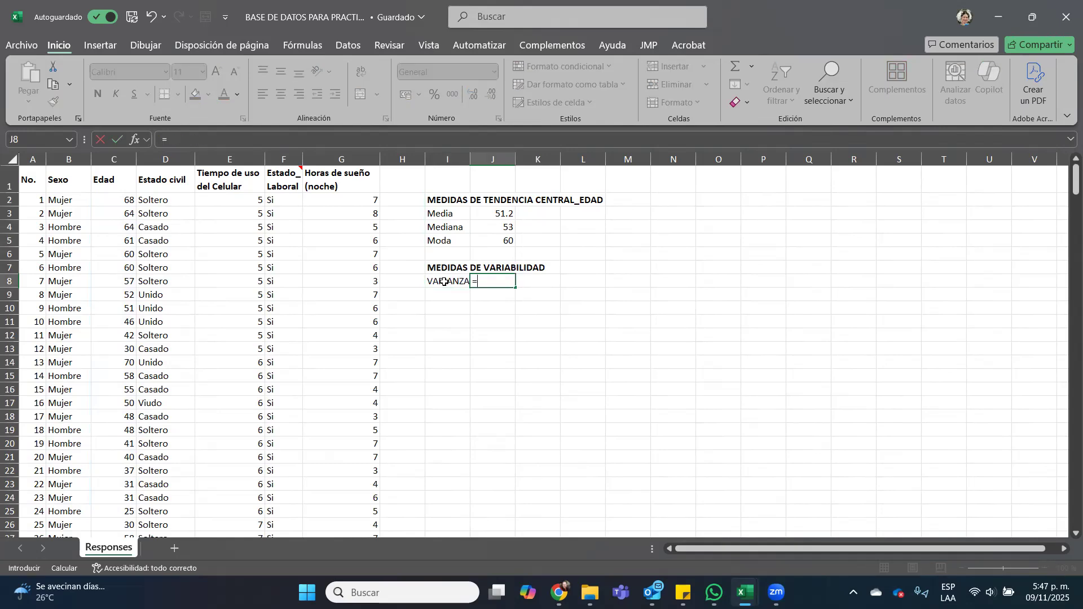
{"action": "type", "text": "VAR"}
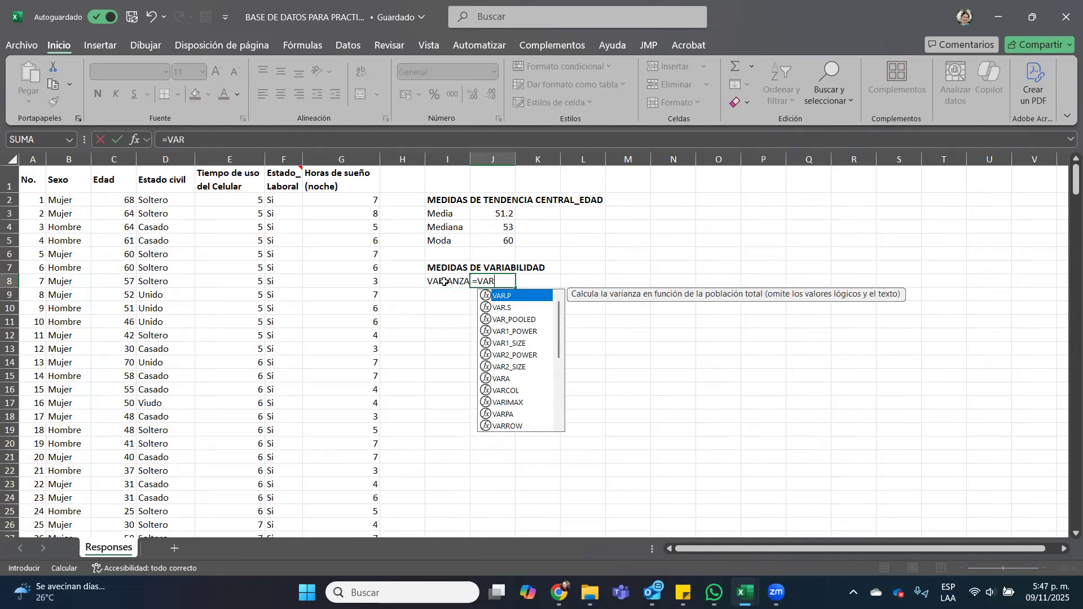
{"action": "double_click", "coordinate": [508, 309]}
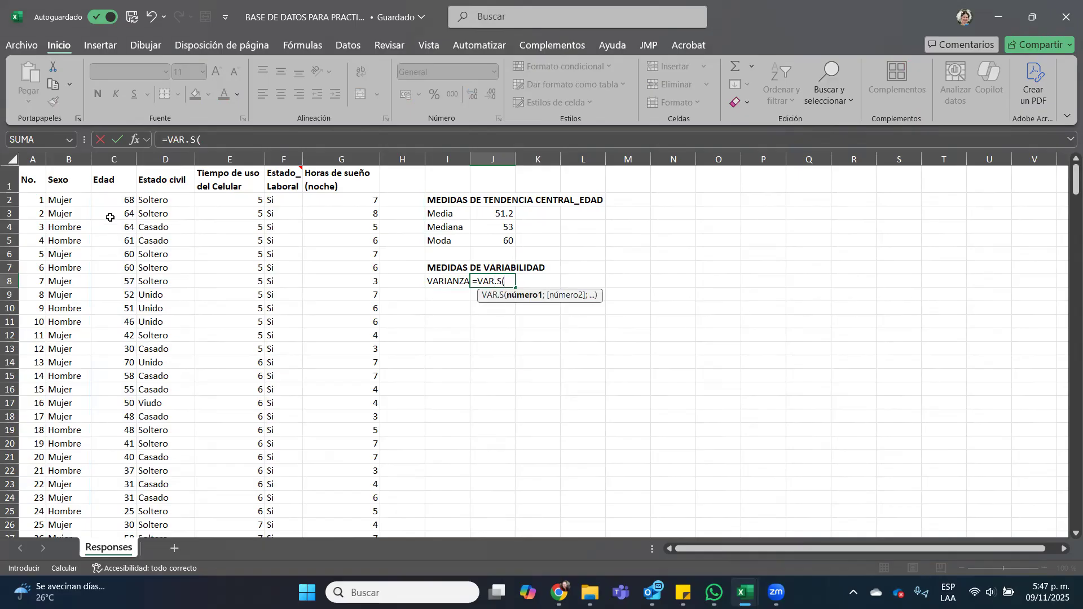
{"action": "left_click", "coordinate": [115, 200]}
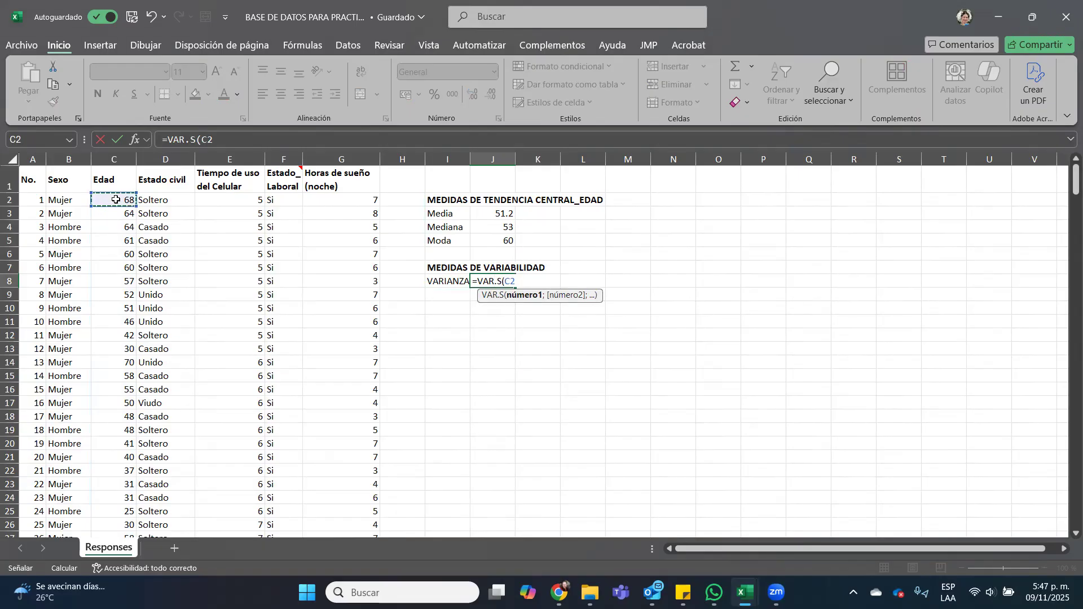
{"action": "key", "text": "ctrl+shift+Down"}
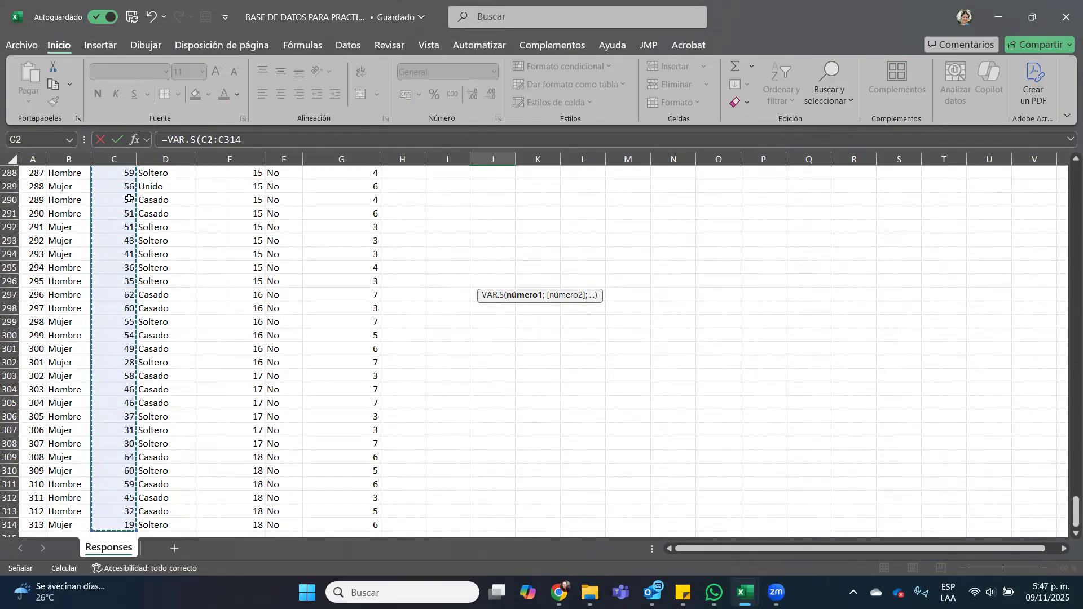
{"action": "left_click", "coordinate": [283, 138]}
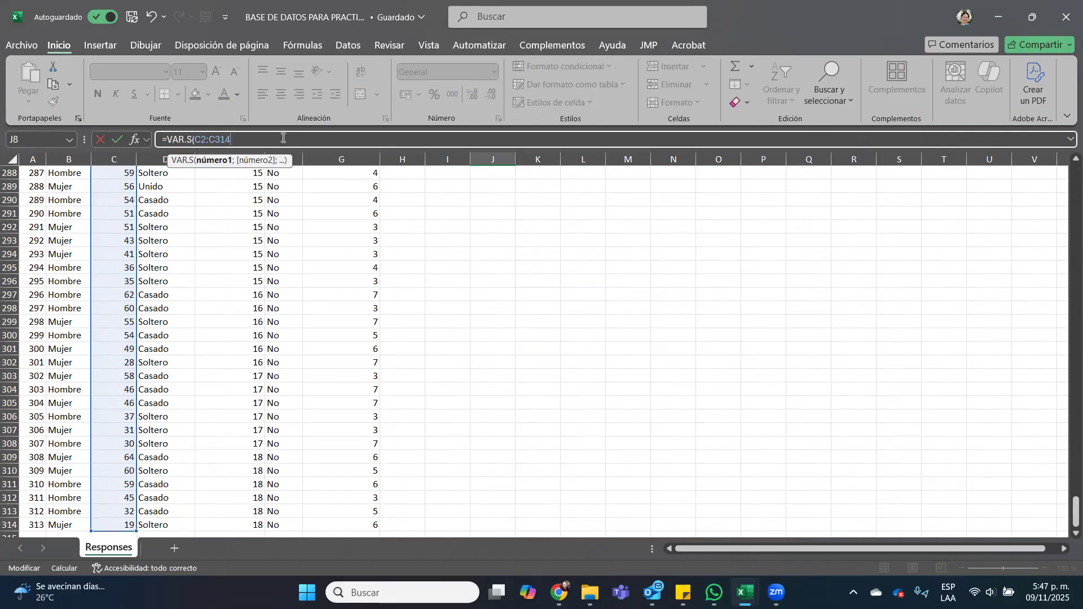
{"action": "type", "text": ")"}
{"action": "key", "text": "Return"}
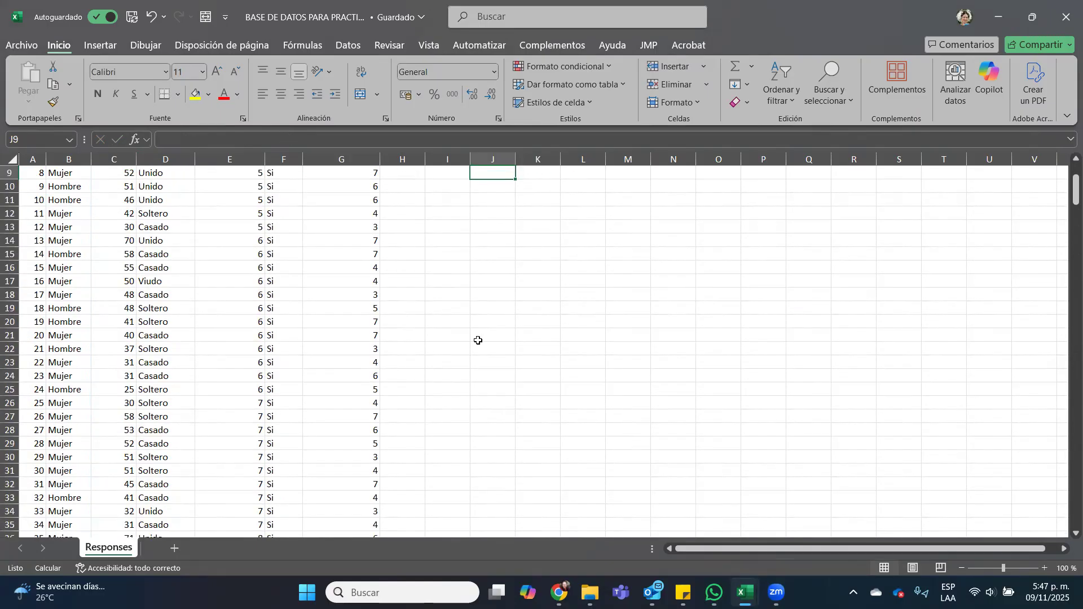
Step: Format the variance in cell J8 to show one decimal place
{"action": "left_click", "coordinate": [493, 281]}
{"action": "left_click", "coordinate": [490, 99]}
{"action": "left_click", "coordinate": [490, 99]}
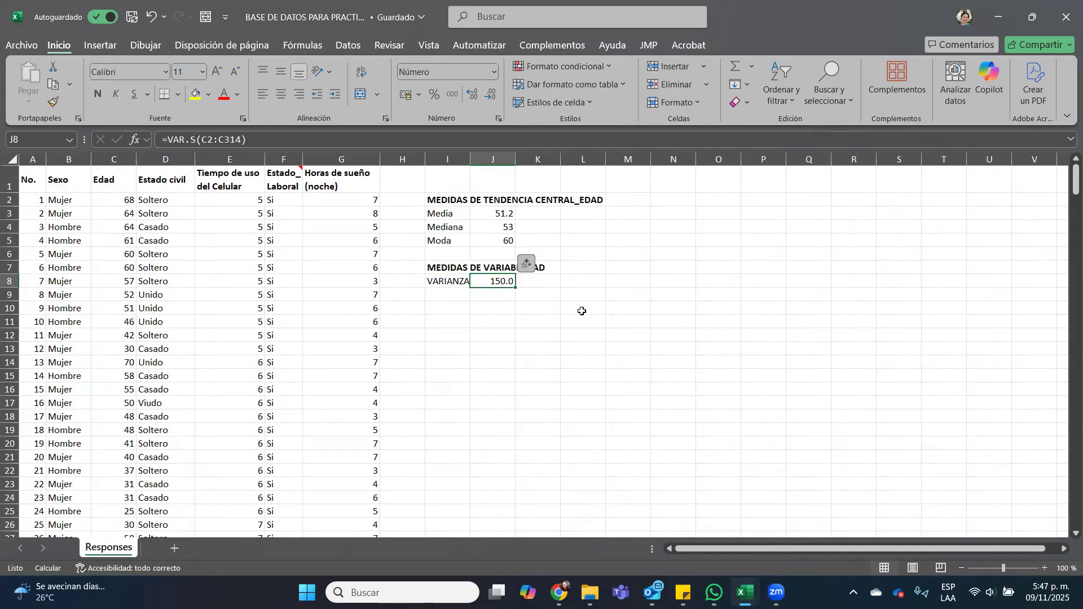
Step: Label cell I9 DESVIACIÓN ESTÁNDAR and widen column I to fit the label
{"action": "left_click", "coordinate": [454, 297]}
{"action": "left_click_drag", "start_coordinate": [470, 159], "coordinate": [480, 159]}
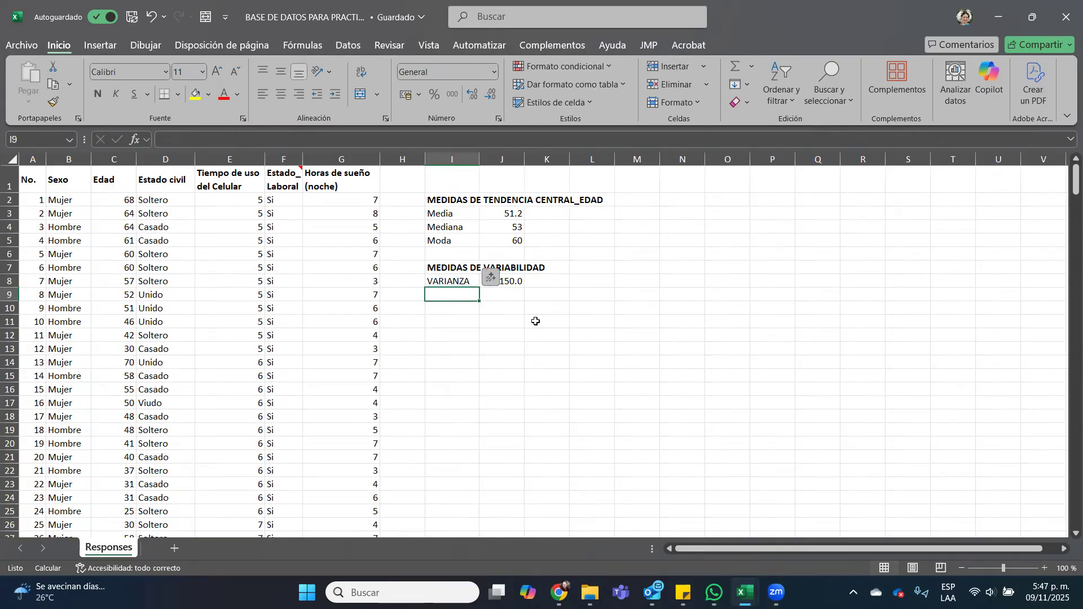
{"action": "type", "text": "DESVIA"}
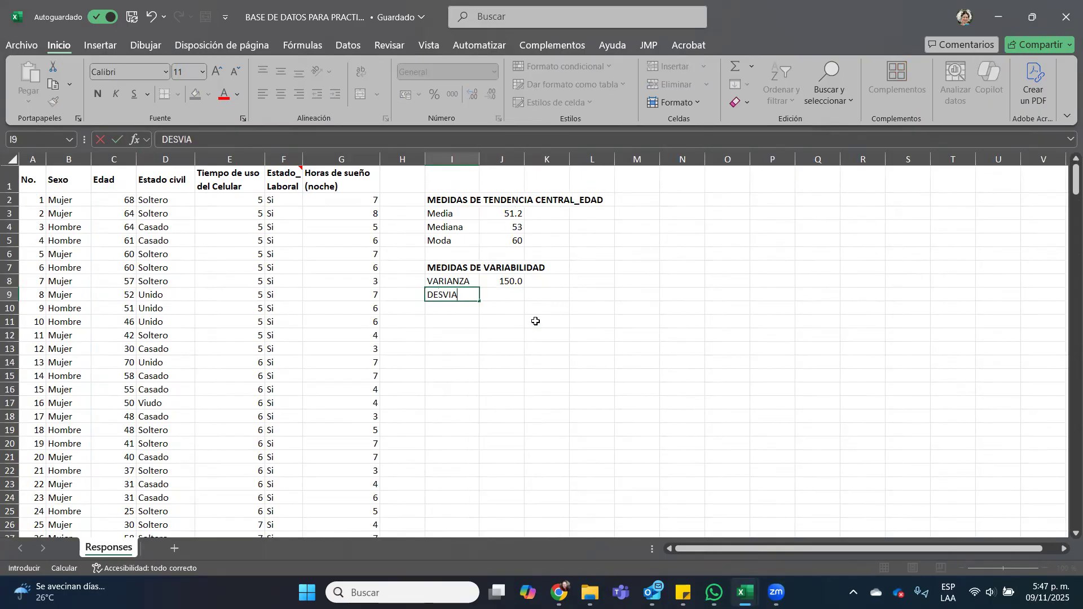
{"action": "type", "text": "CIÓN ESTÁNDAR"}
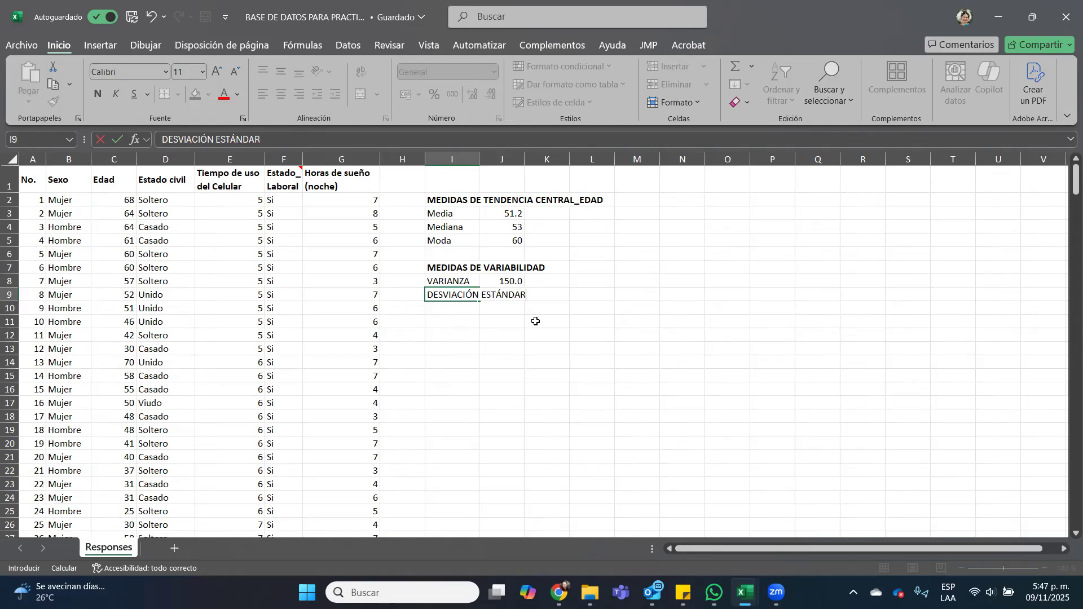
{"action": "key", "text": "Return"}
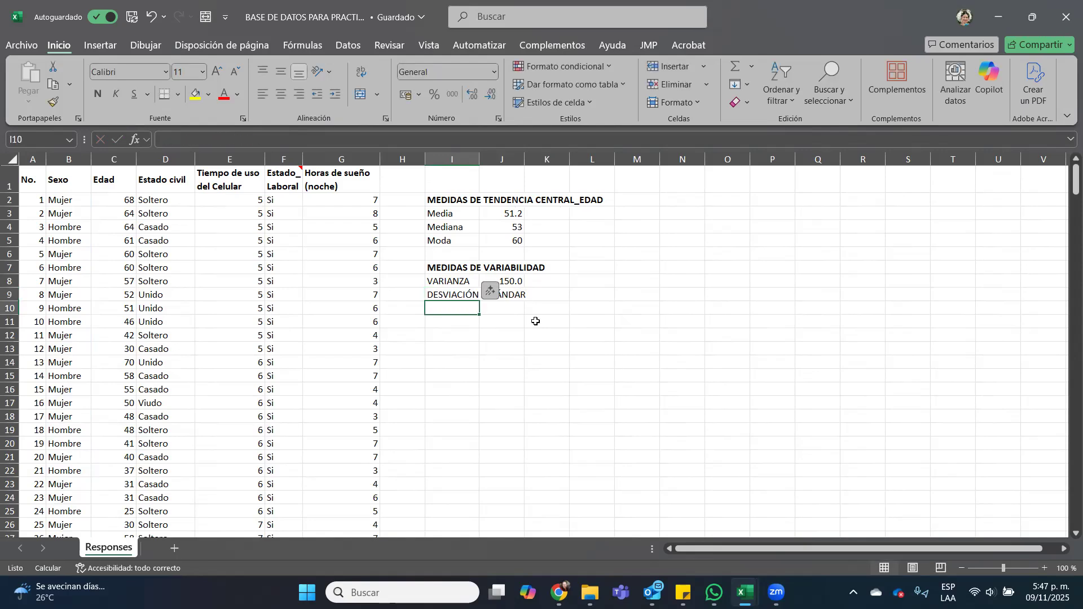
{"action": "left_click_drag", "start_coordinate": [479, 158], "coordinate": [539, 167]}
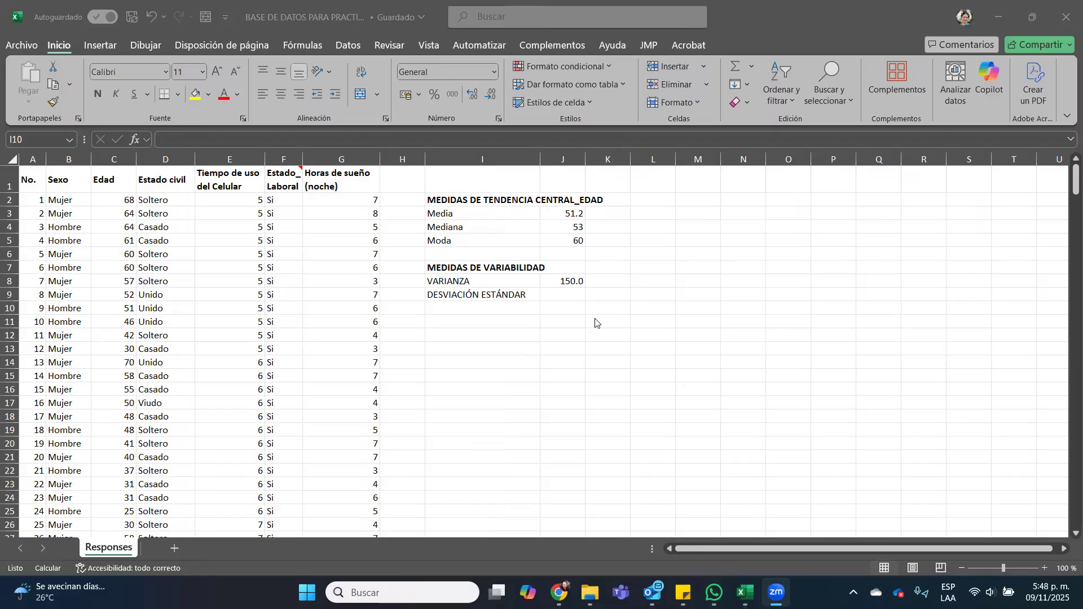
Step: Calculate the sample standard deviation of the ages in J9 with DESVEST.M over C2:C314 and select that cell
{"action": "left_click", "coordinate": [576, 293]}
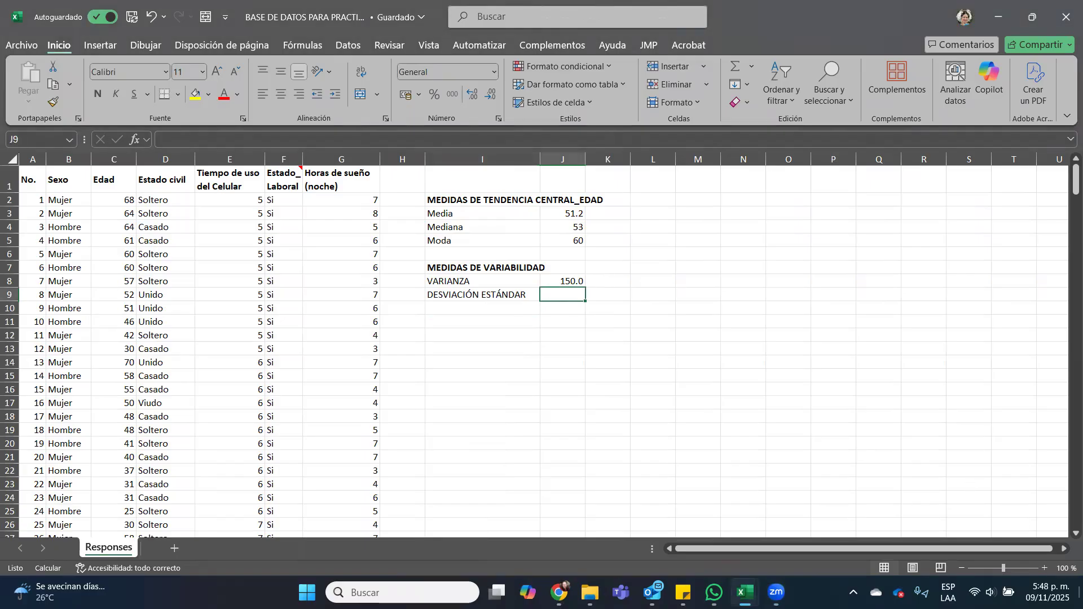
{"action": "type", "text": "=DES"}
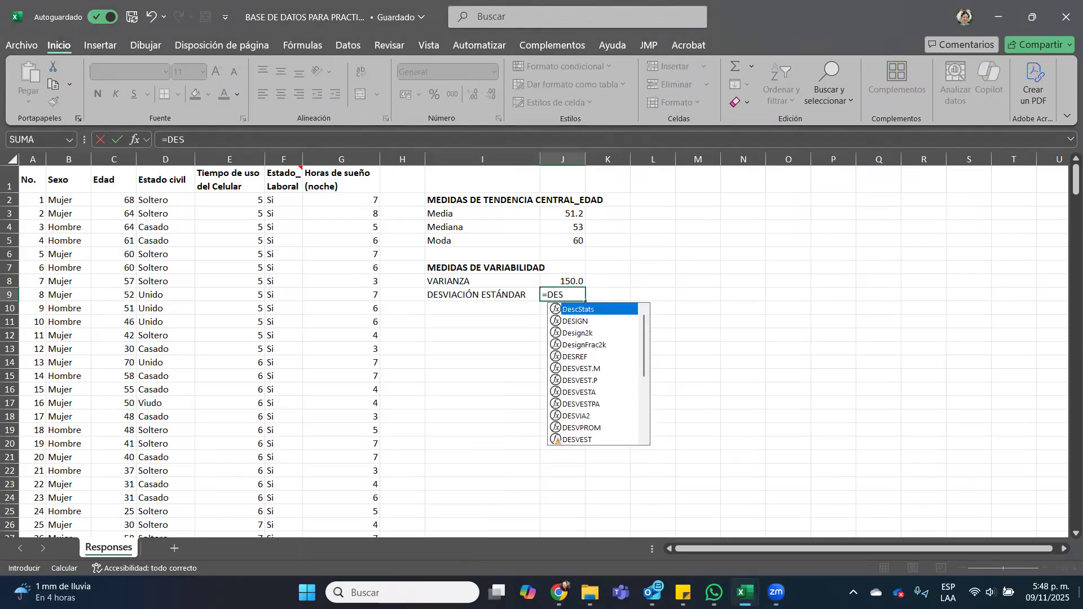
{"action": "type", "text": "V"}
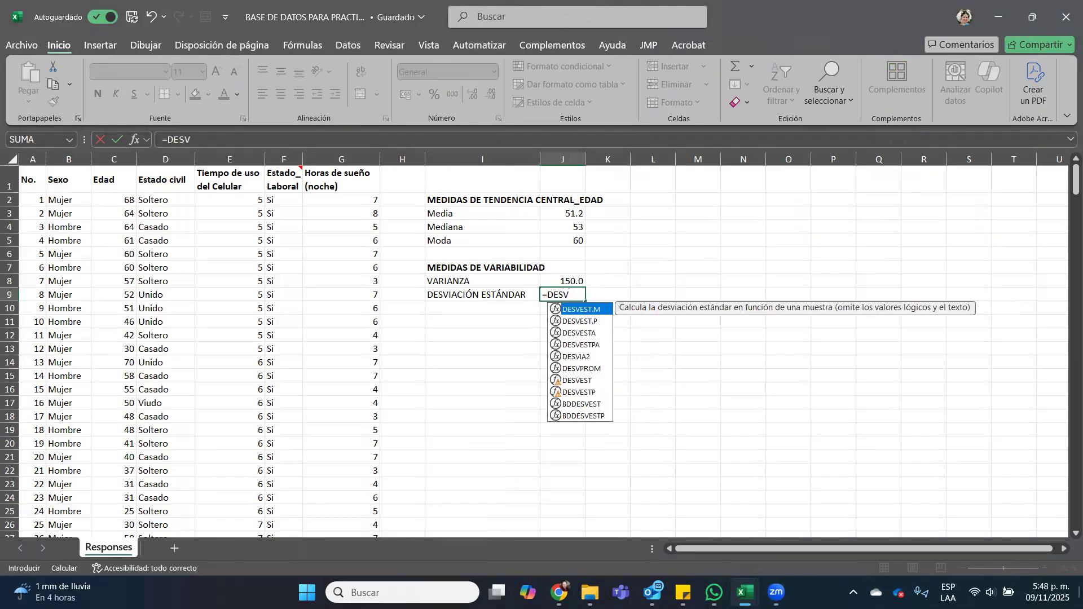
{"action": "double_click", "coordinate": [574, 310]}
{"action": "left_click", "coordinate": [113, 197]}
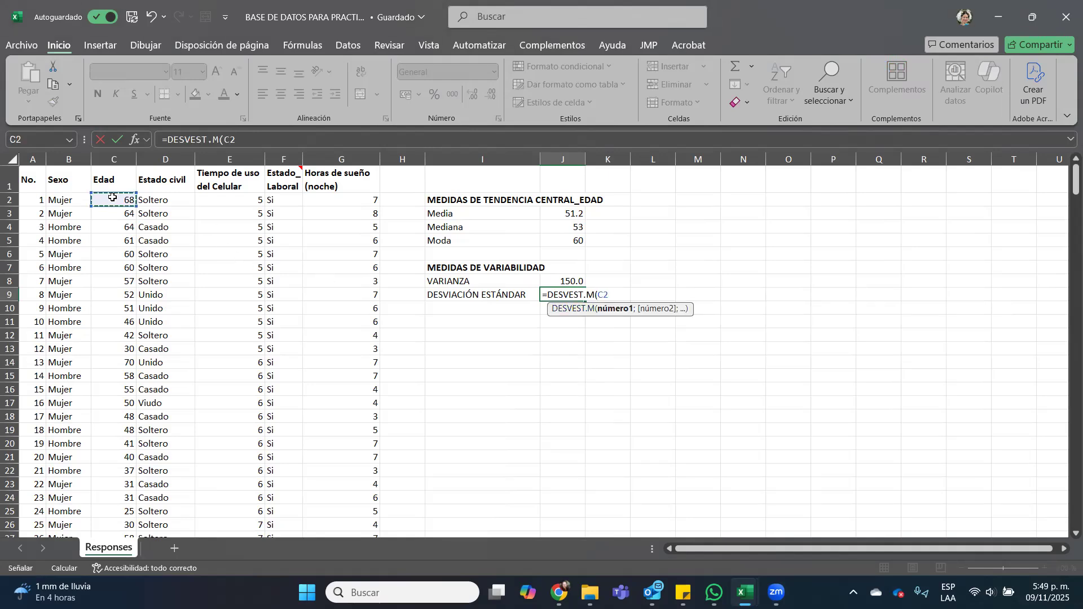
{"action": "key", "text": "ctrl+shift+Down"}
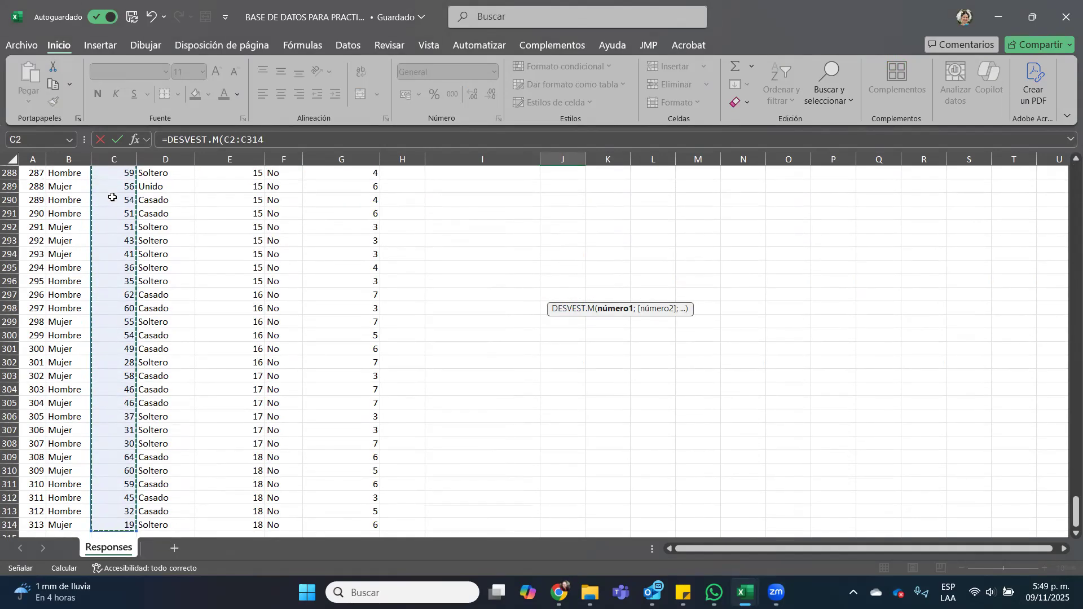
{"action": "key", "text": "Return"}
{"action": "scroll", "coordinate": [663, 383], "scroll_direction": "up", "scroll_amount": 3}
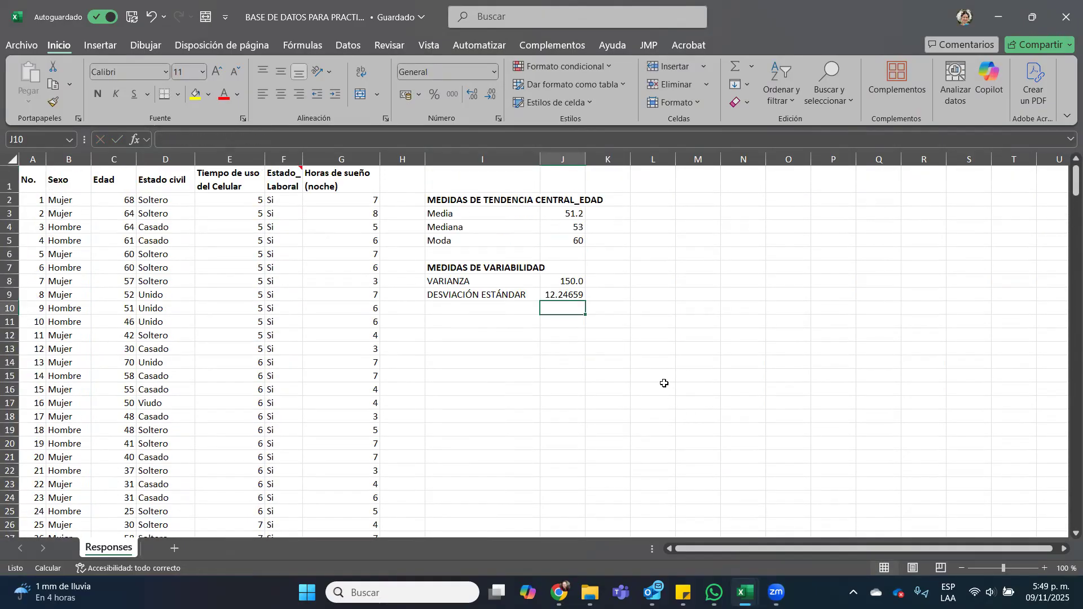
{"action": "left_click", "coordinate": [564, 294]}
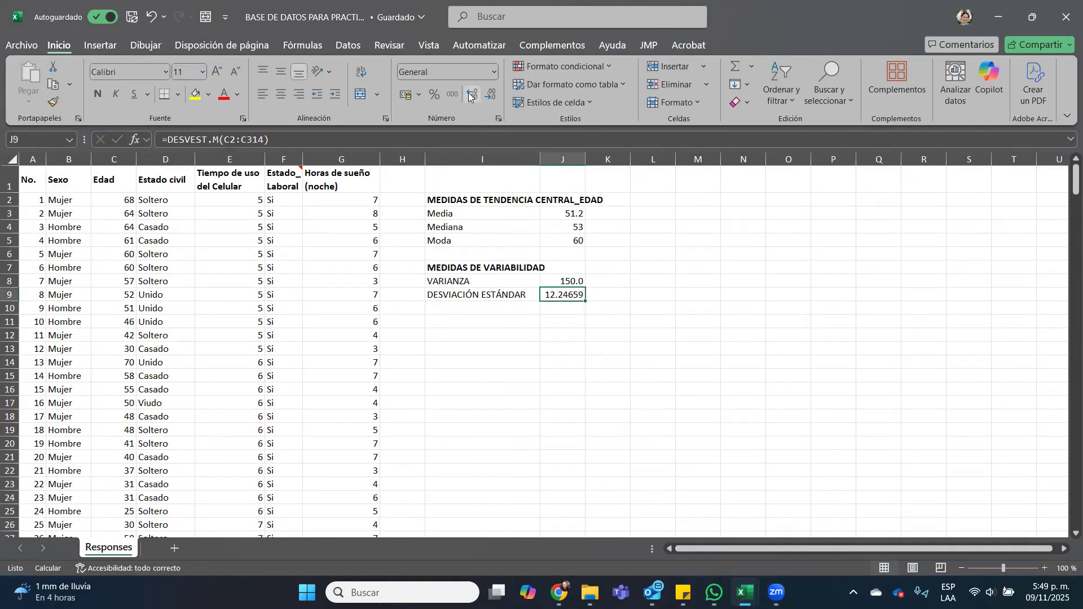
Step: Format the standard deviation in cell J9 to show one decimal place
{"action": "left_click", "coordinate": [490, 93]}
{"action": "left_click", "coordinate": [490, 93]}
{"action": "left_click", "coordinate": [490, 93]}
{"action": "left_click", "coordinate": [490, 93]}
Step: Cross-check the standard deviation in L9 by taking the square root of the variance with =RAIZ(J8)
{"action": "left_click", "coordinate": [656, 296]}
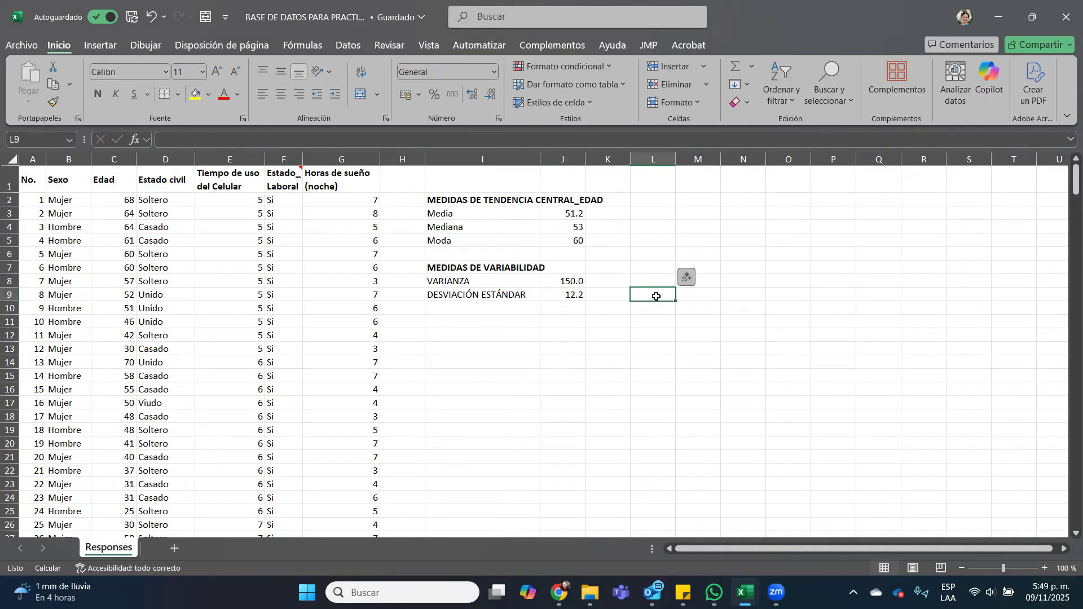
{"action": "type", "text": "=RA"}
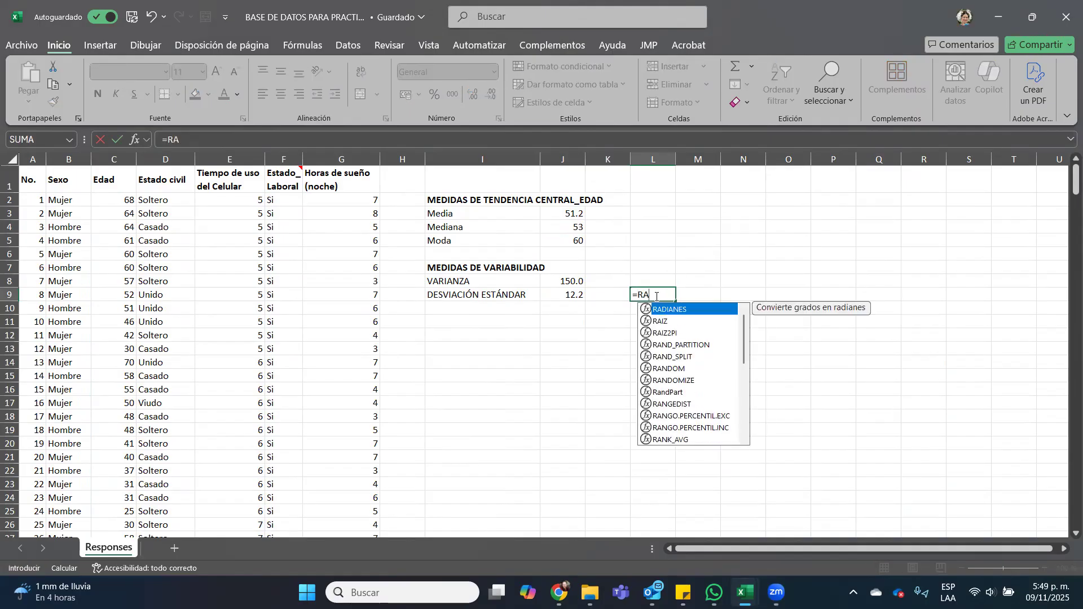
{"action": "type", "text": "IZ("}
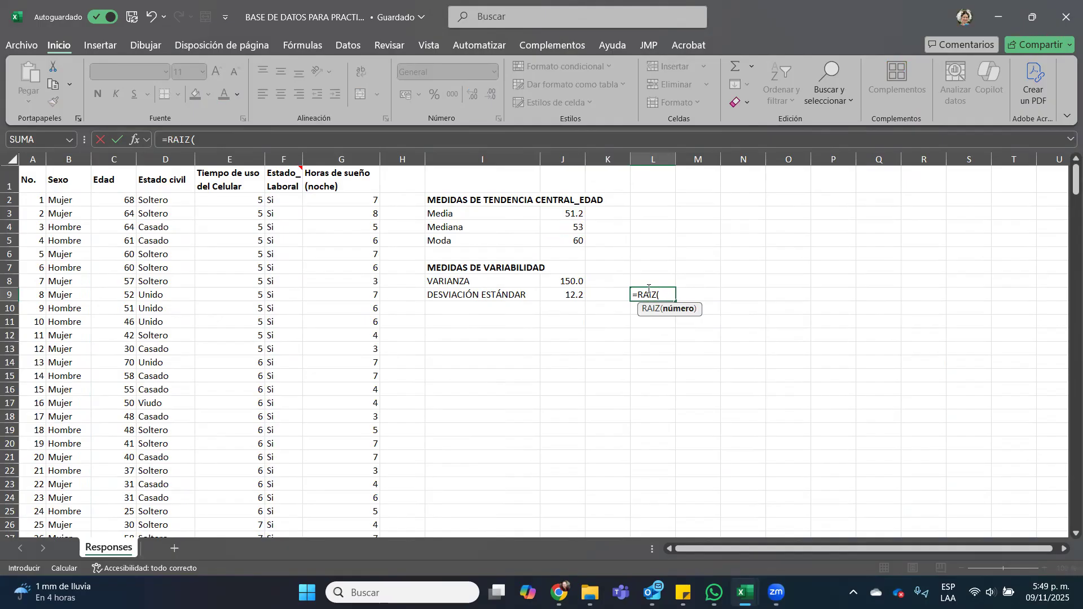
{"action": "left_click", "coordinate": [571, 282]}
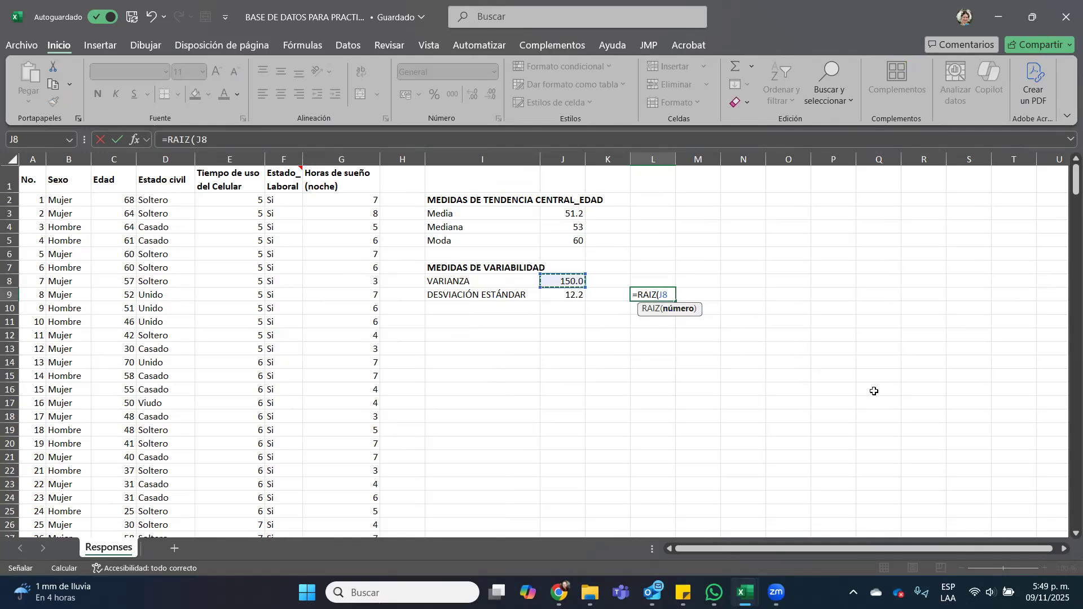
{"action": "type", "text": ")"}
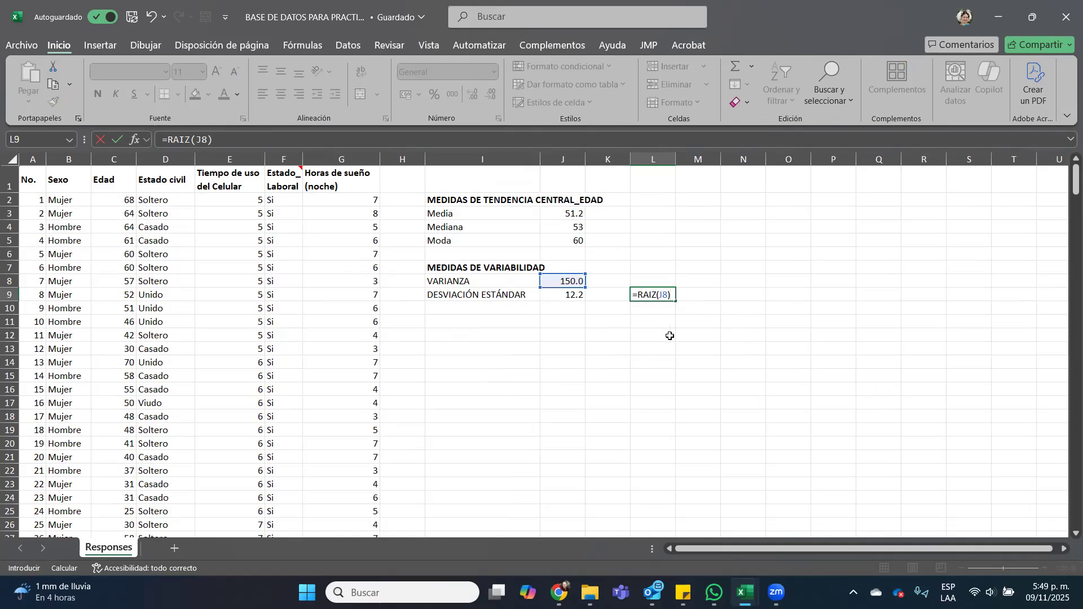
{"action": "key", "text": "Return"}
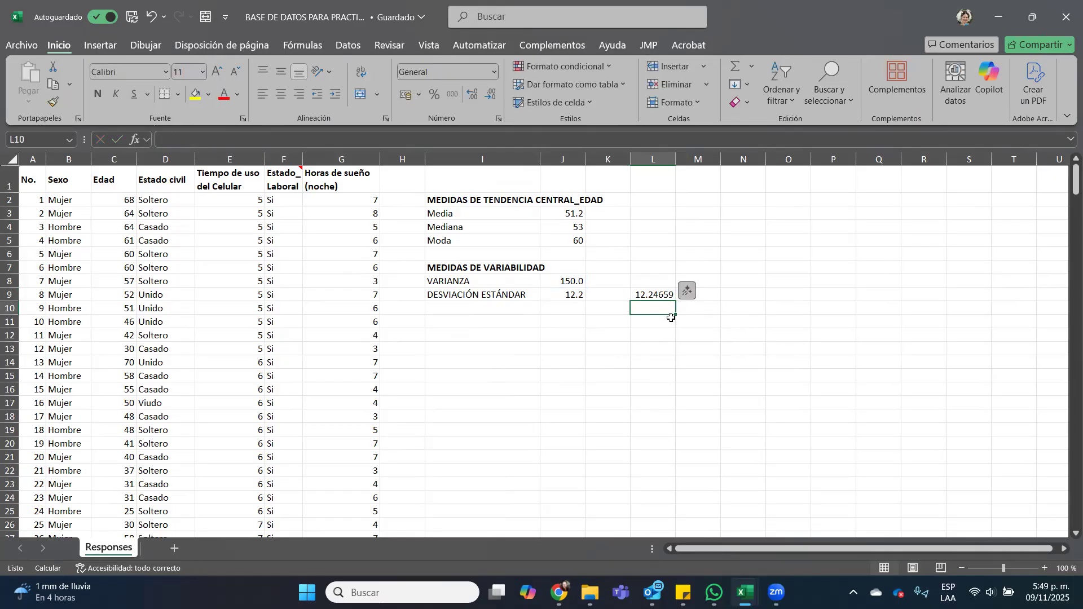
Step: Format the square-root check in L9 to one decimal place and clear its contents
{"action": "left_click", "coordinate": [652, 295]}
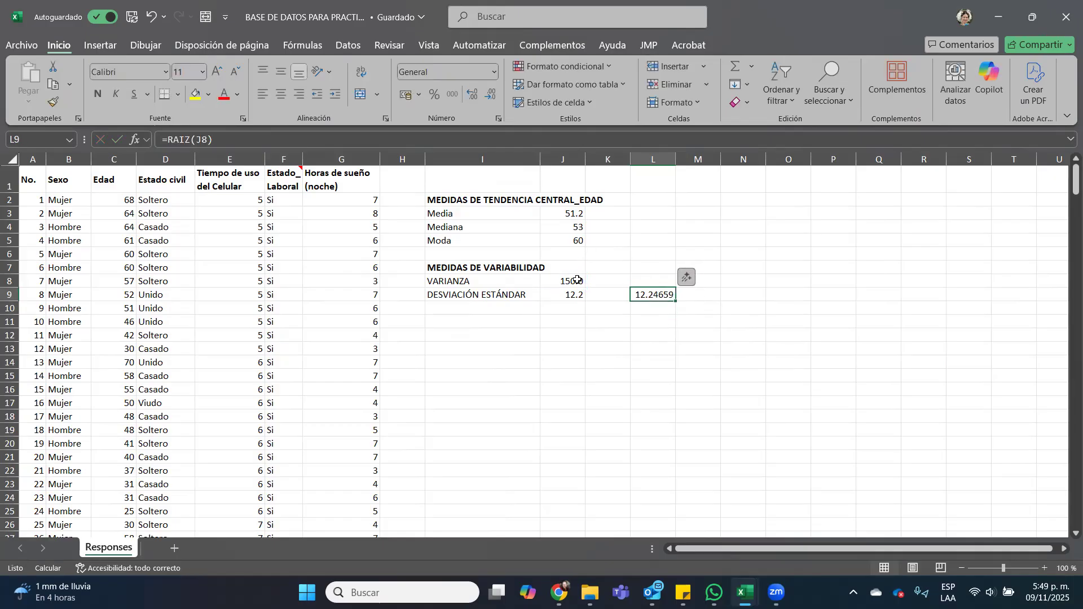
{"action": "left_click", "coordinate": [490, 95]}
{"action": "left_click", "coordinate": [490, 94]}
{"action": "left_click", "coordinate": [490, 95]}
{"action": "left_click", "coordinate": [490, 95]}
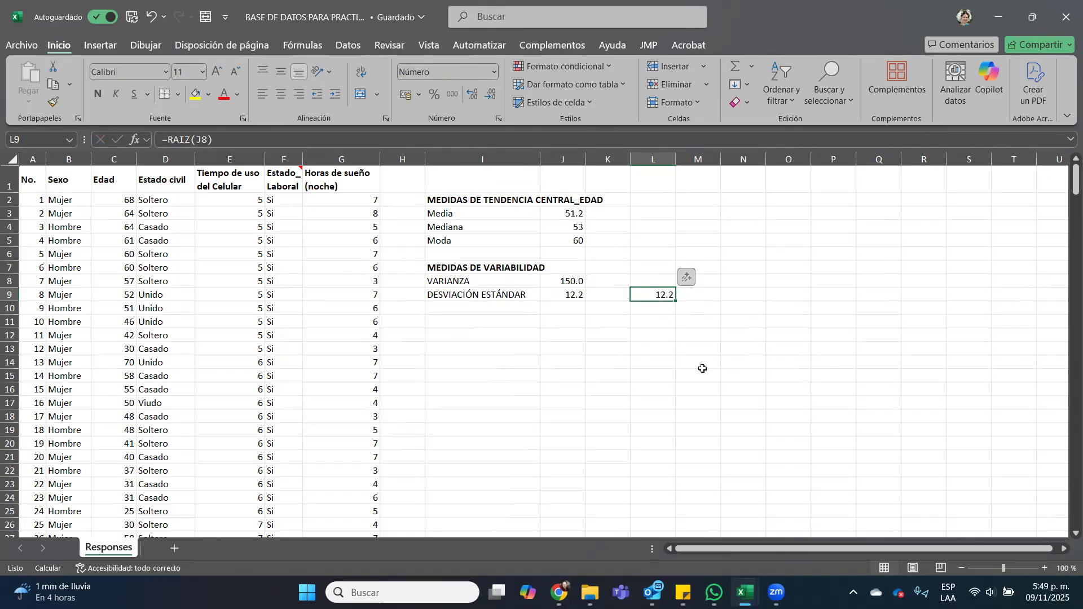
{"action": "key", "text": "Delete"}
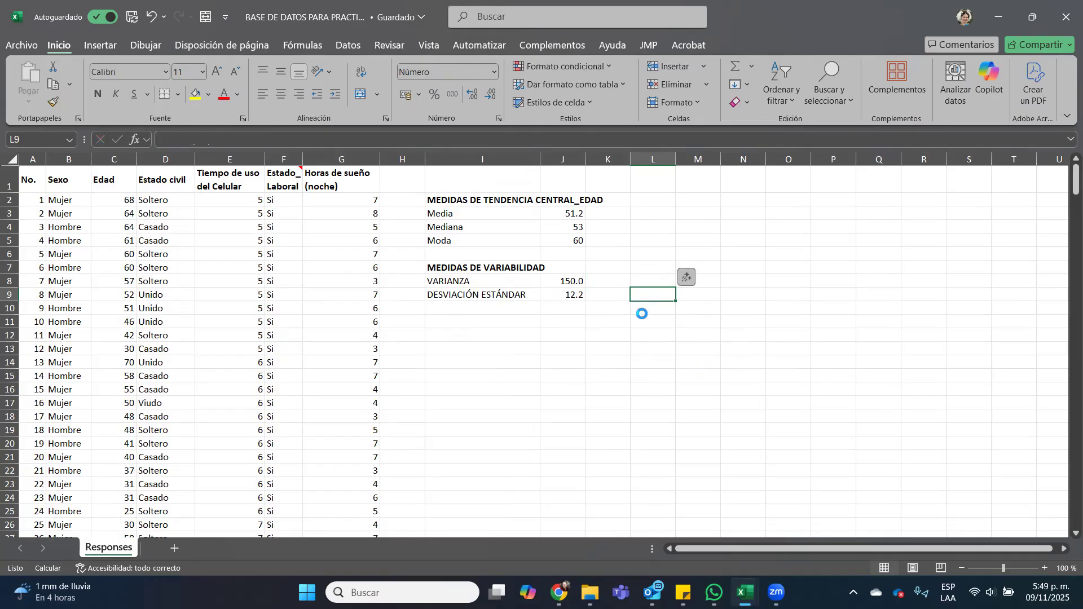
{"action": "left_click", "coordinate": [555, 295]}
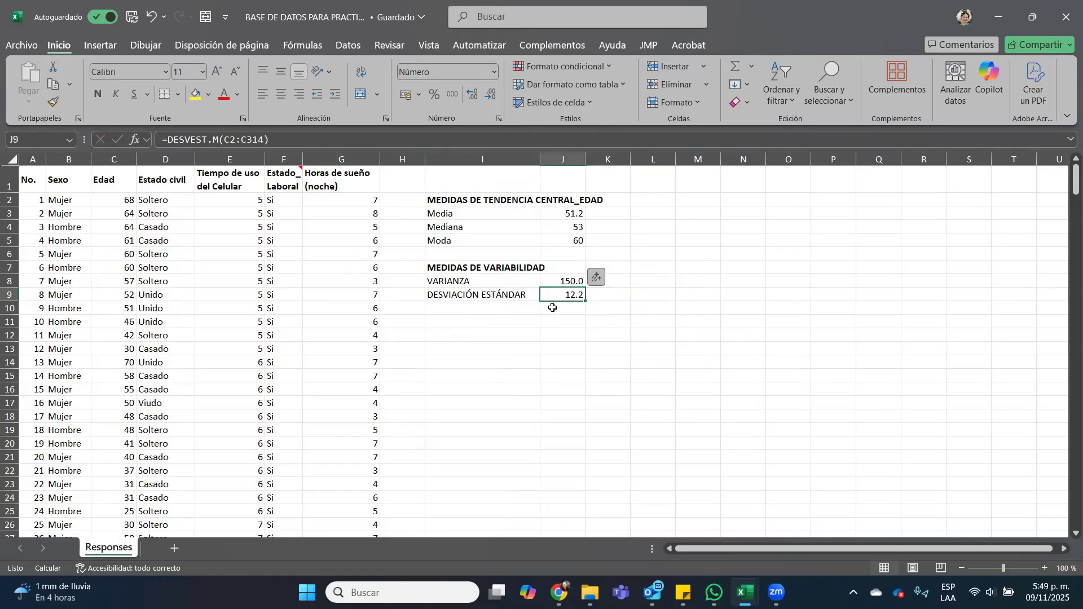
Step: Cross-check the variance in L8 by squaring the standard deviation with =POTENCIA(J9;2)
{"action": "left_click", "coordinate": [659, 280]}
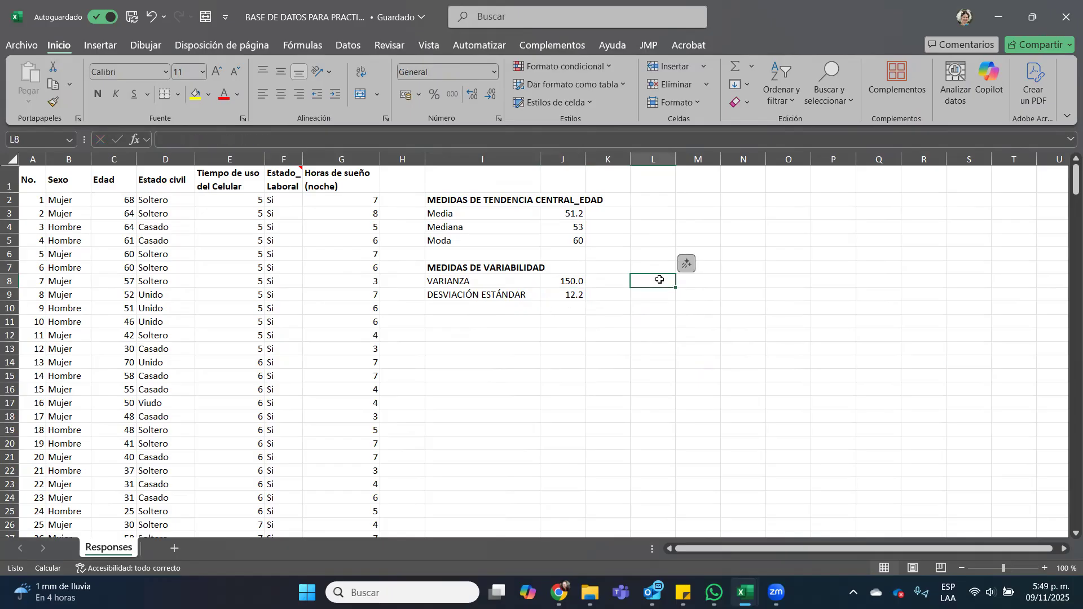
{"action": "type", "text": "="}
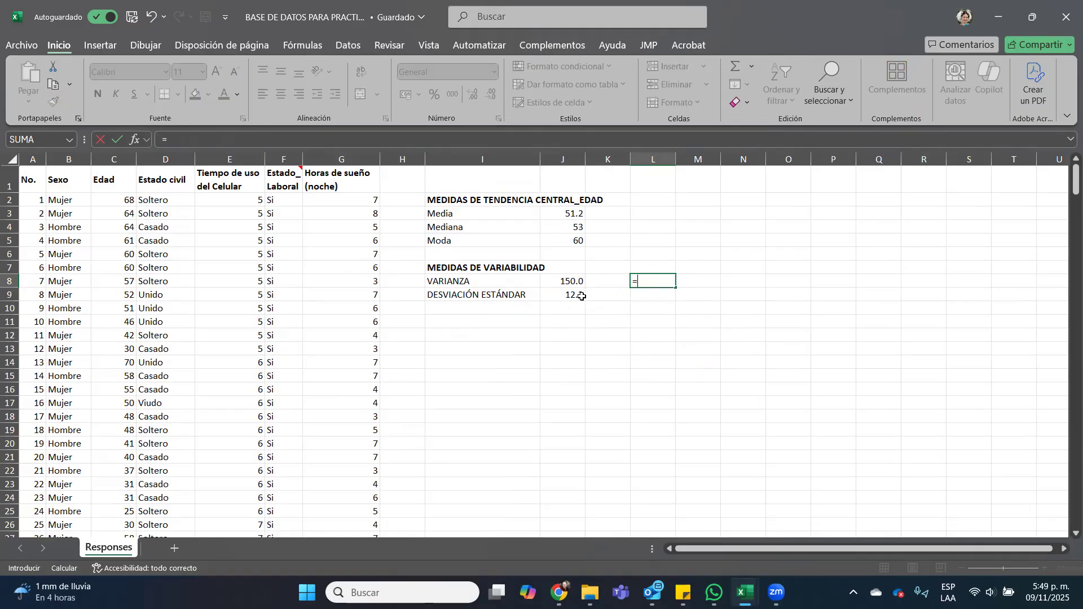
{"action": "type", "text": "POTENCIA"}
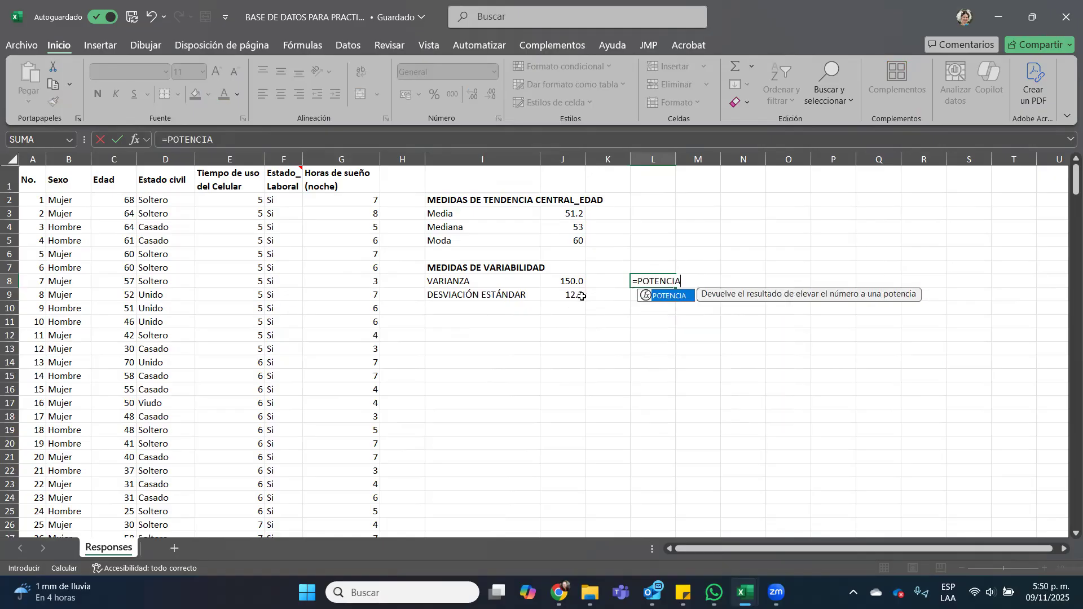
{"action": "type", "text": "("}
{"action": "left_click", "coordinate": [579, 298]}
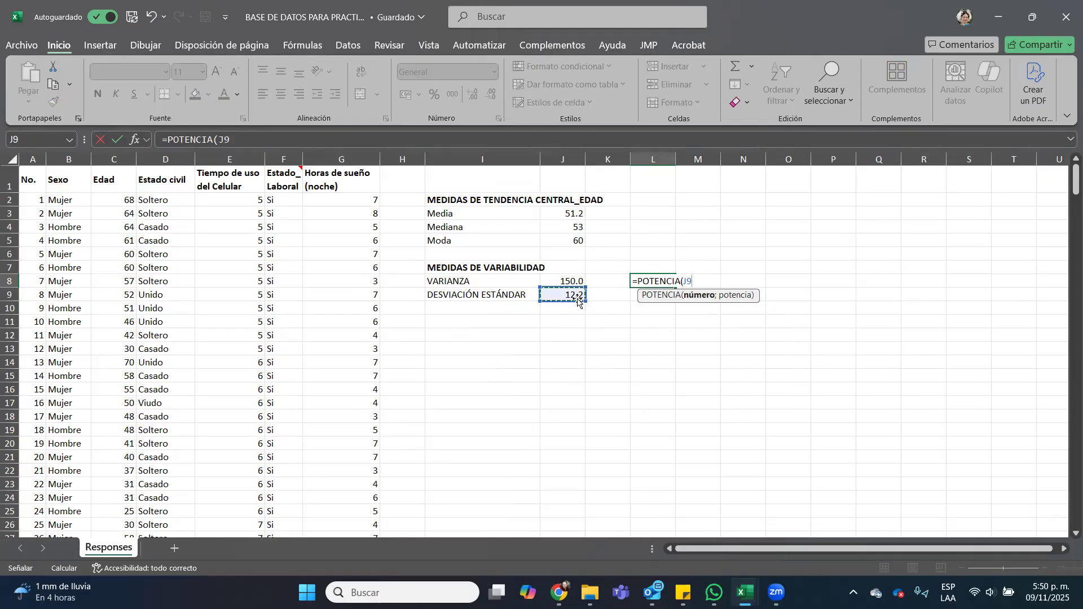
{"action": "type", "text": ";2"}
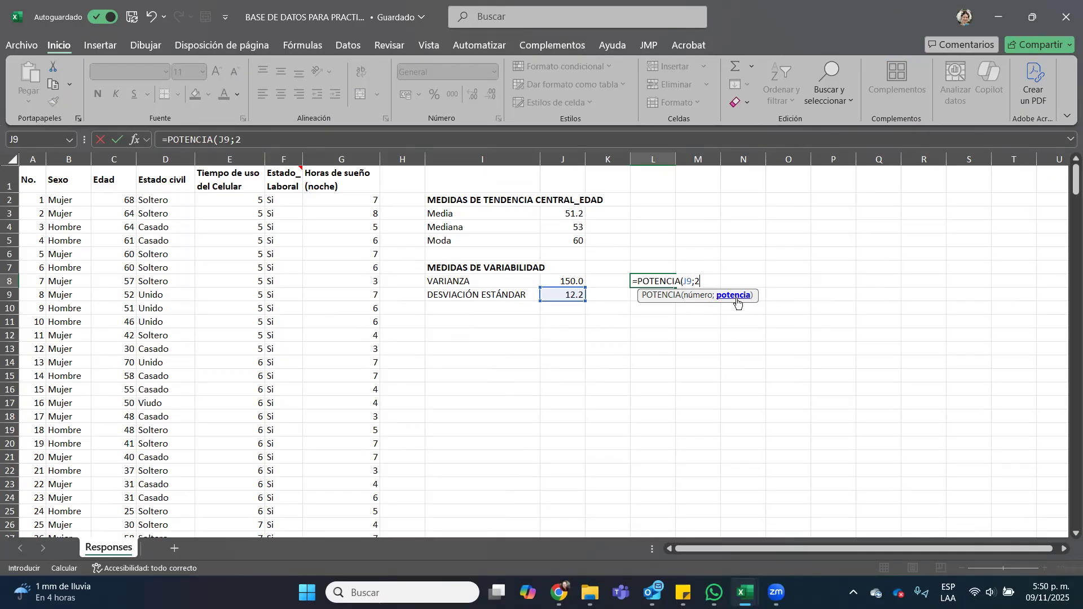
{"action": "type", "text": ")"}
{"action": "key", "text": "Return"}
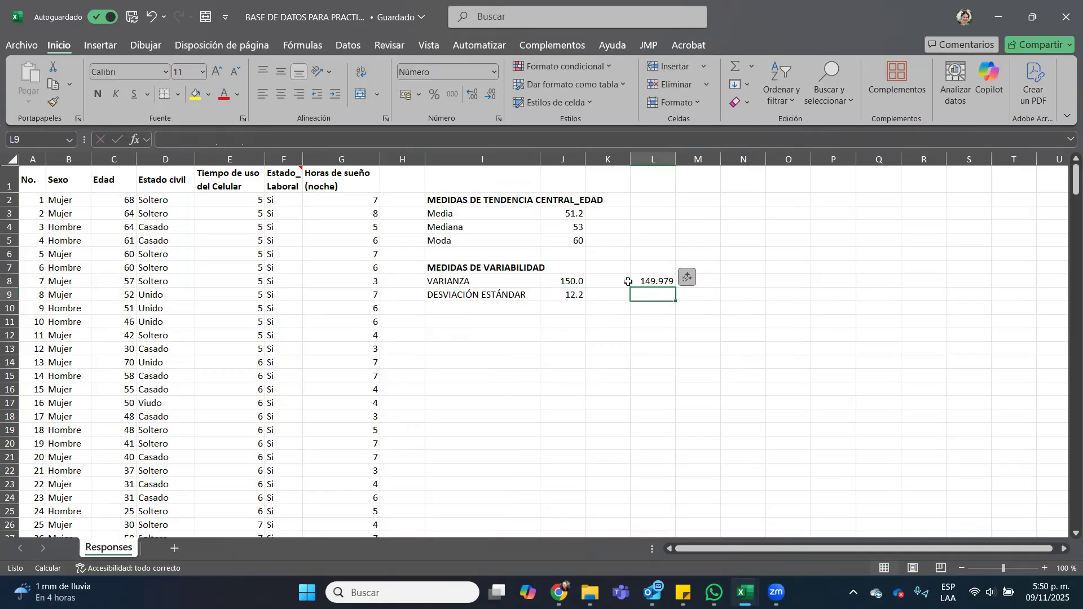
Step: Format the squared check in L8 to one decimal place and clear its contents
{"action": "left_click", "coordinate": [652, 278]}
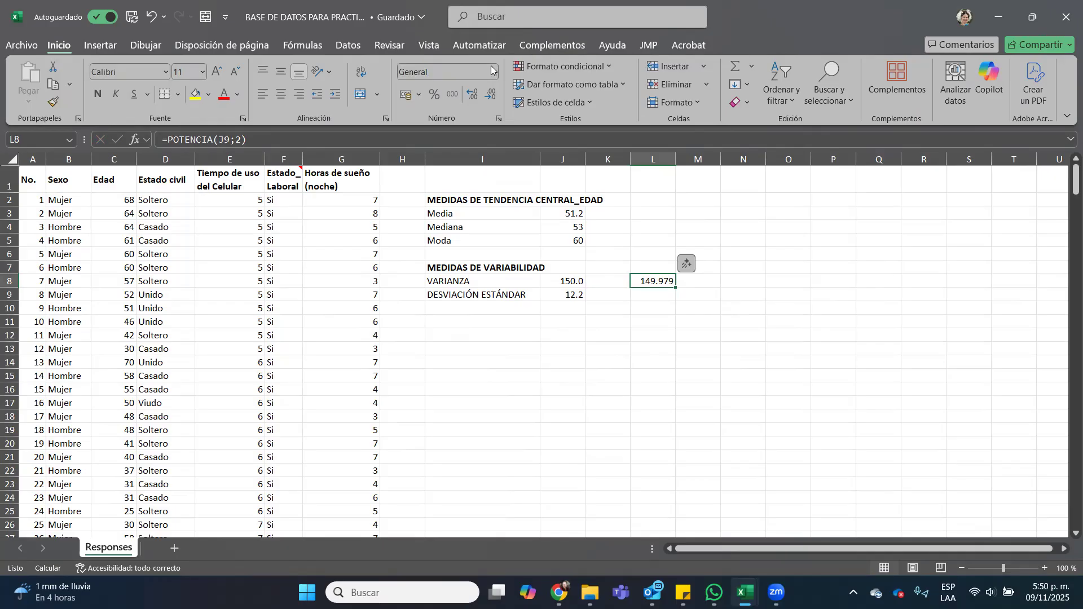
{"action": "left_click", "coordinate": [489, 97]}
{"action": "left_click", "coordinate": [490, 97]}
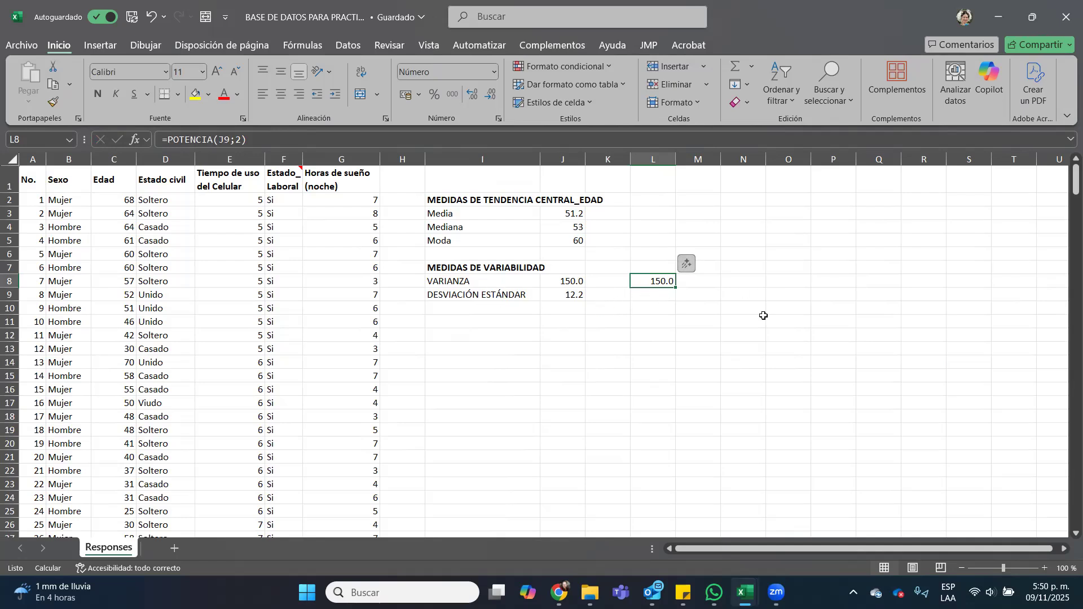
{"action": "key", "text": "Delete"}
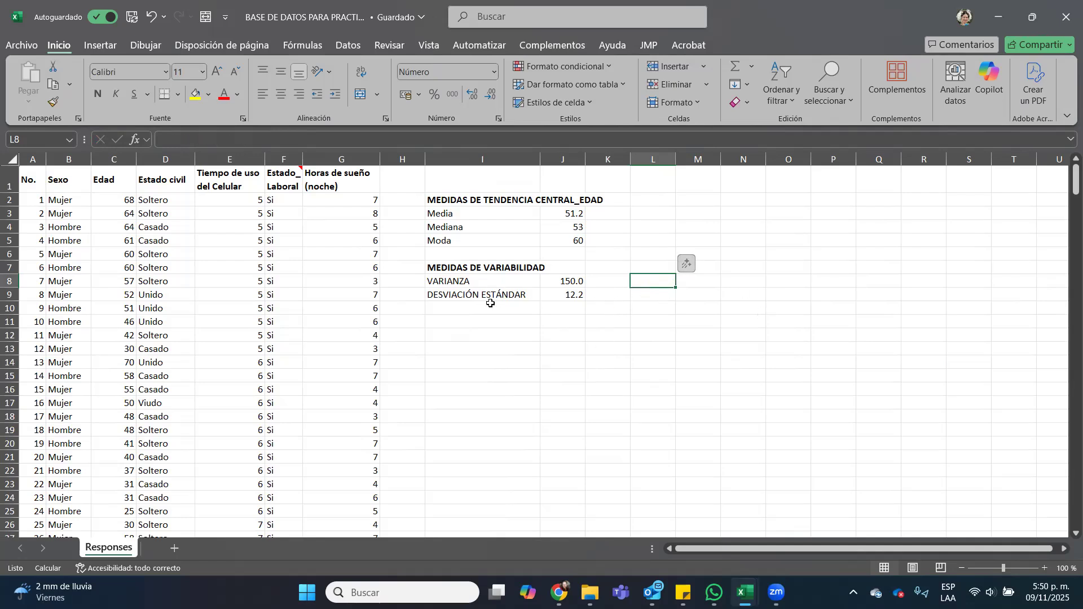
Step: Label cell I10 COEFICIENTE DE VARIACIÓN% and widen column I to fit the label
{"action": "left_click", "coordinate": [463, 310]}
{"action": "type", "text": "C"}
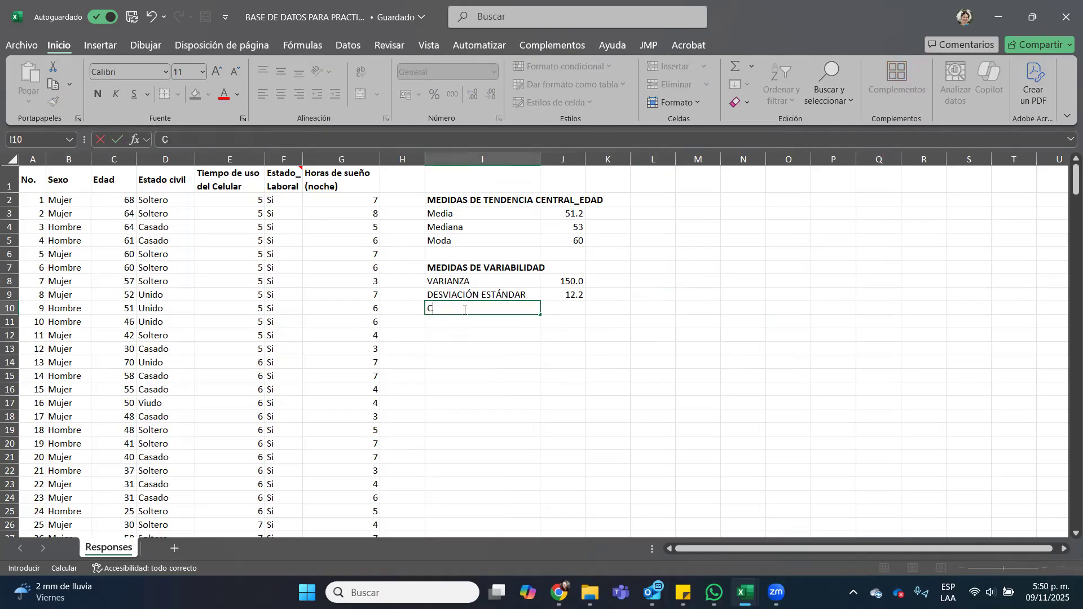
{"action": "type", "text": "OEFICIENTE DE VARIACIÓN%"}
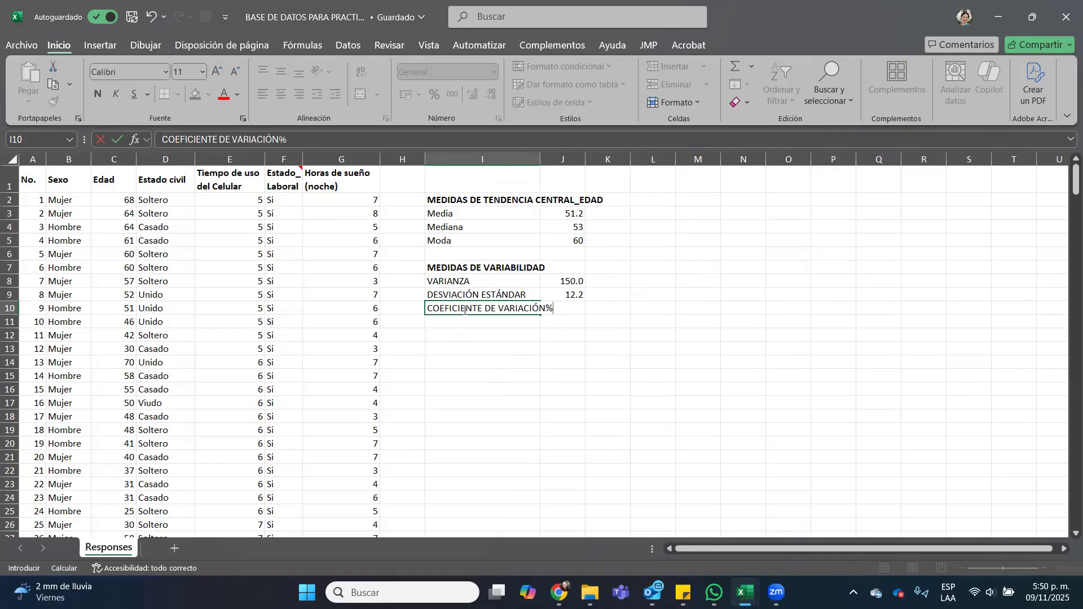
{"action": "key", "text": "Return"}
{"action": "left_click_drag", "start_coordinate": [540, 159], "coordinate": [556, 159]}
Step: Calculate the coefficient of variation in J10 by dividing the standard deviation by the mean and multiplying by 100 (=J9/J3*100)
{"action": "left_click", "coordinate": [594, 307]}
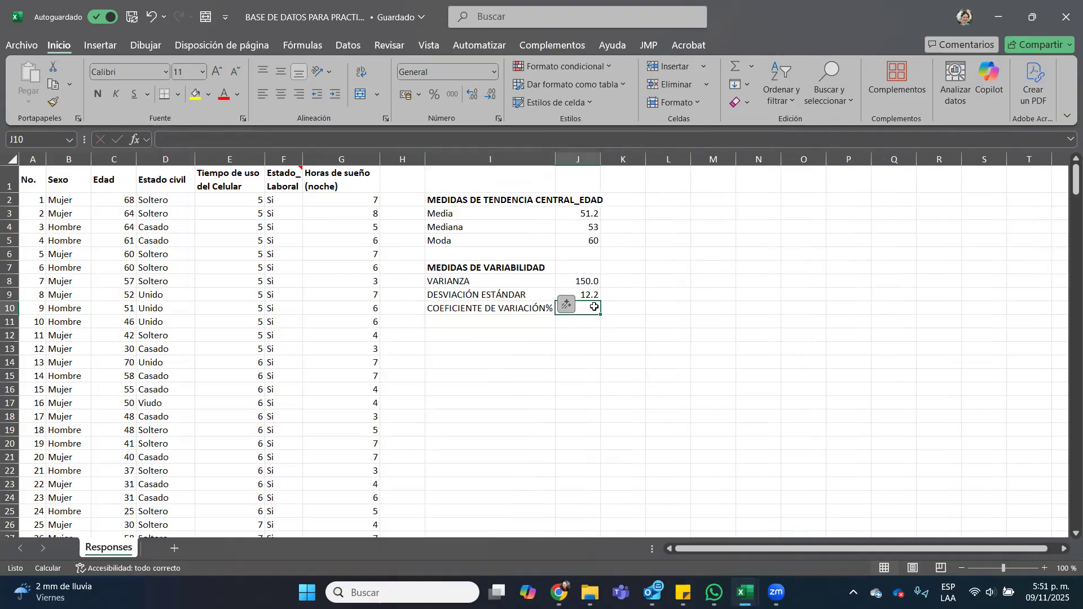
{"action": "type", "text": "="}
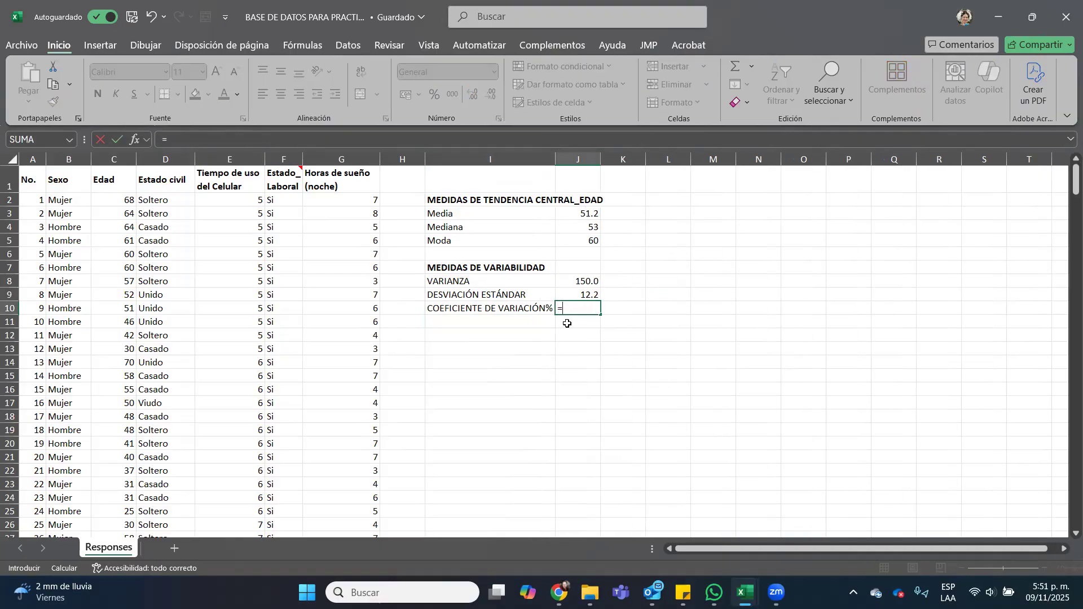
{"action": "left_click", "coordinate": [577, 295]}
{"action": "type", "text": "/"}
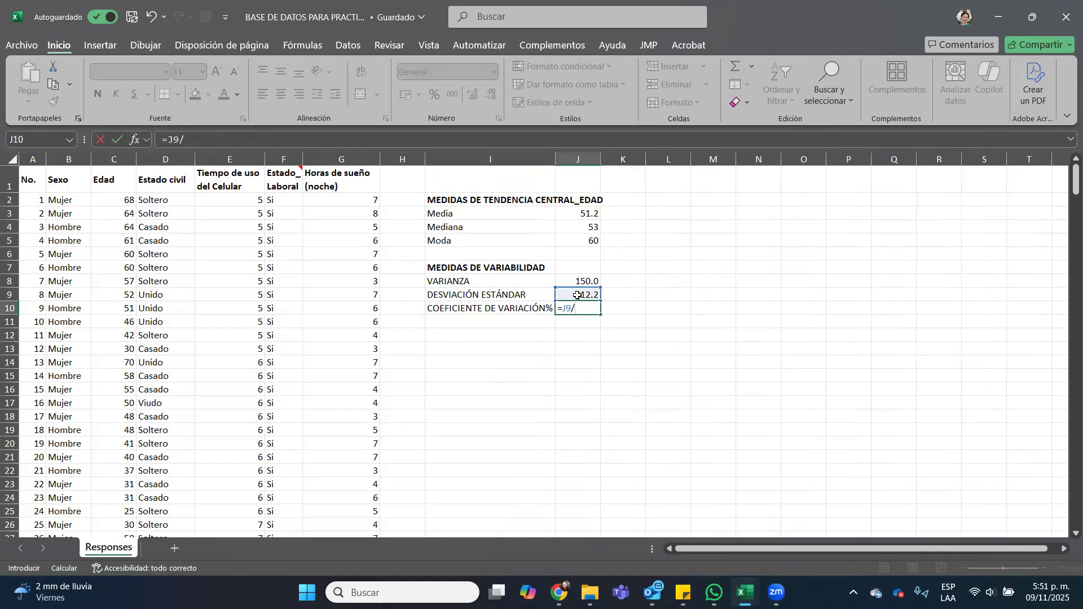
{"action": "left_click", "coordinate": [582, 216]}
{"action": "type", "text": "*100"}
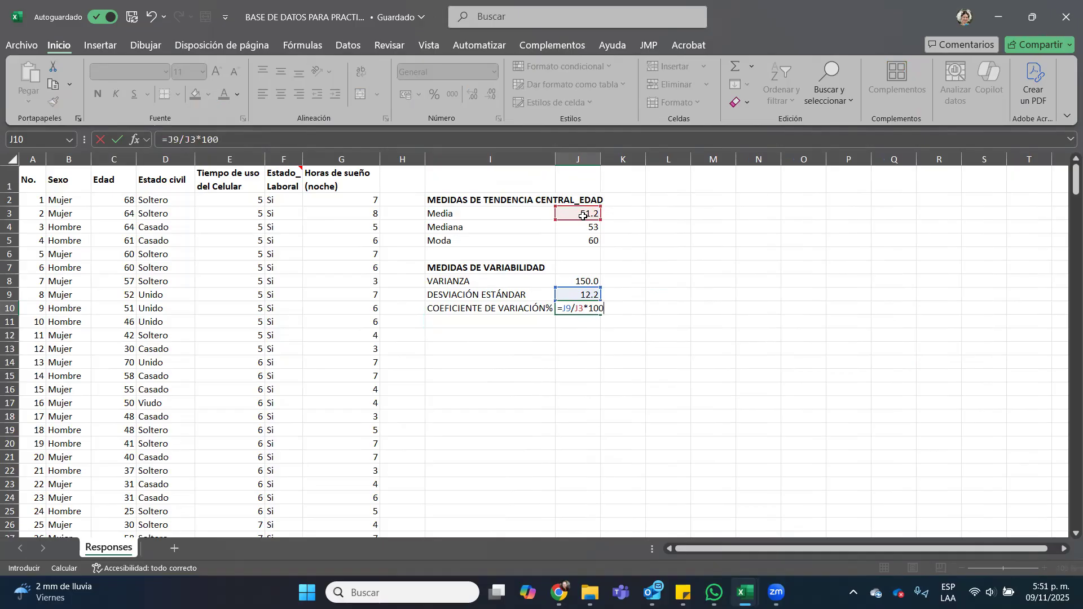
{"action": "key", "text": "Return"}
Step: Format the coefficient of variation in J10 to show one decimal place
{"action": "left_click", "coordinate": [579, 305]}
{"action": "left_click", "coordinate": [489, 93]}
{"action": "left_click", "coordinate": [489, 93]}
{"action": "left_click", "coordinate": [488, 93]}
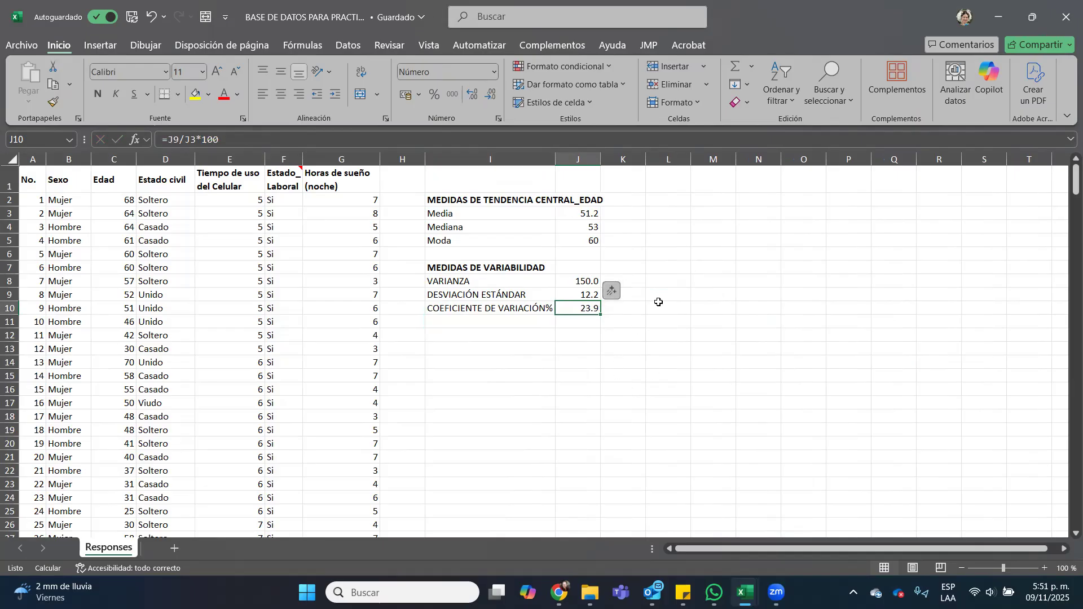
Step: Enter a % sign in K10 beside the coefficient of variation
{"action": "left_click", "coordinate": [632, 312]}
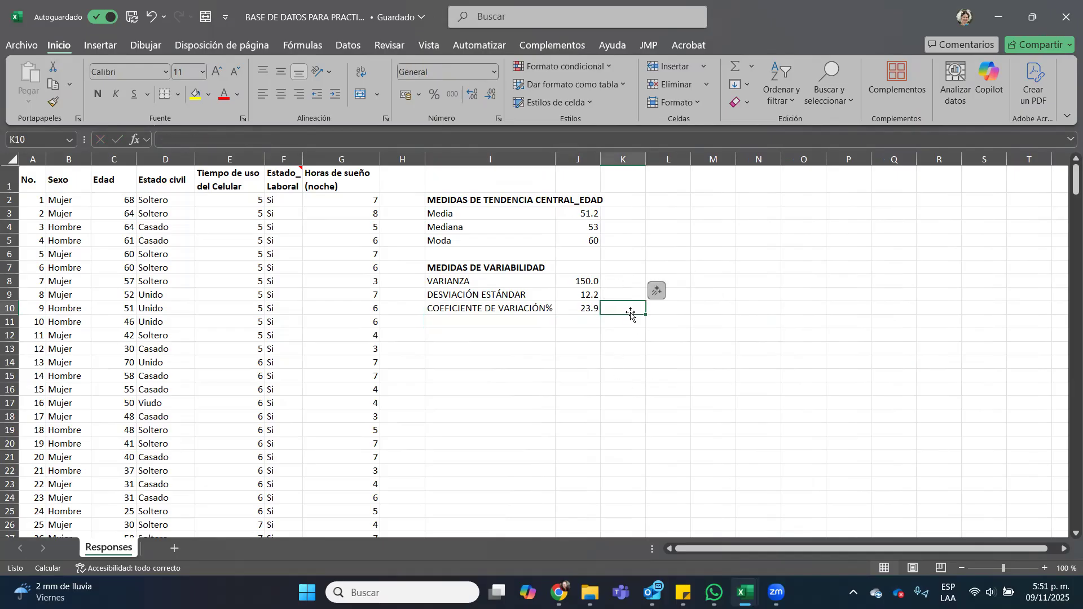
{"action": "type", "text": "%"}
{"action": "key", "text": "Return"}
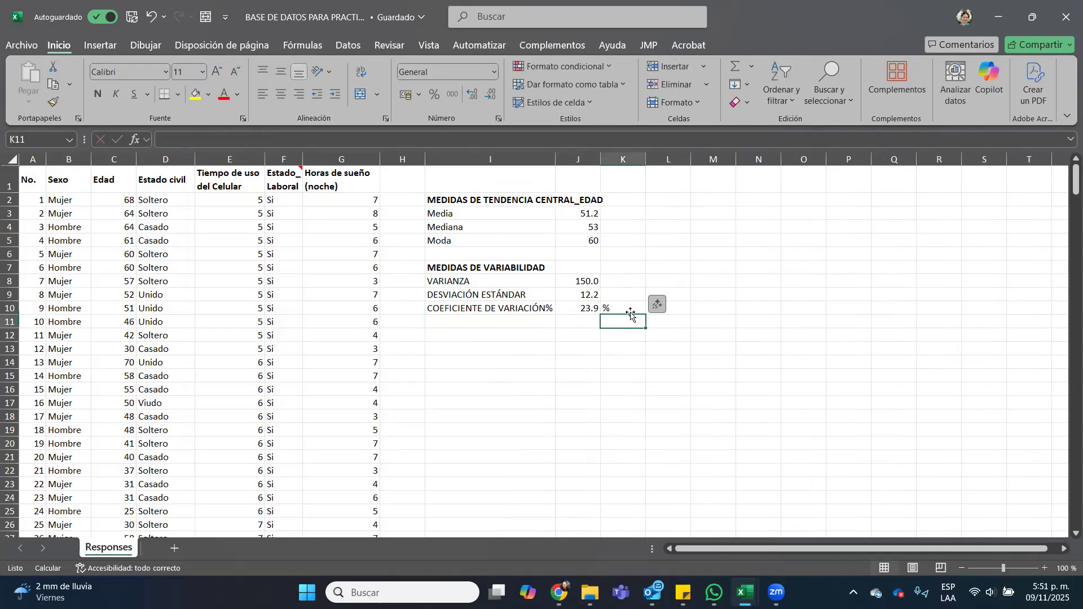
Step: Examine the multiplication by 100 in the J10 coefficient of variation formula without changing it
{"action": "left_click", "coordinate": [586, 308]}
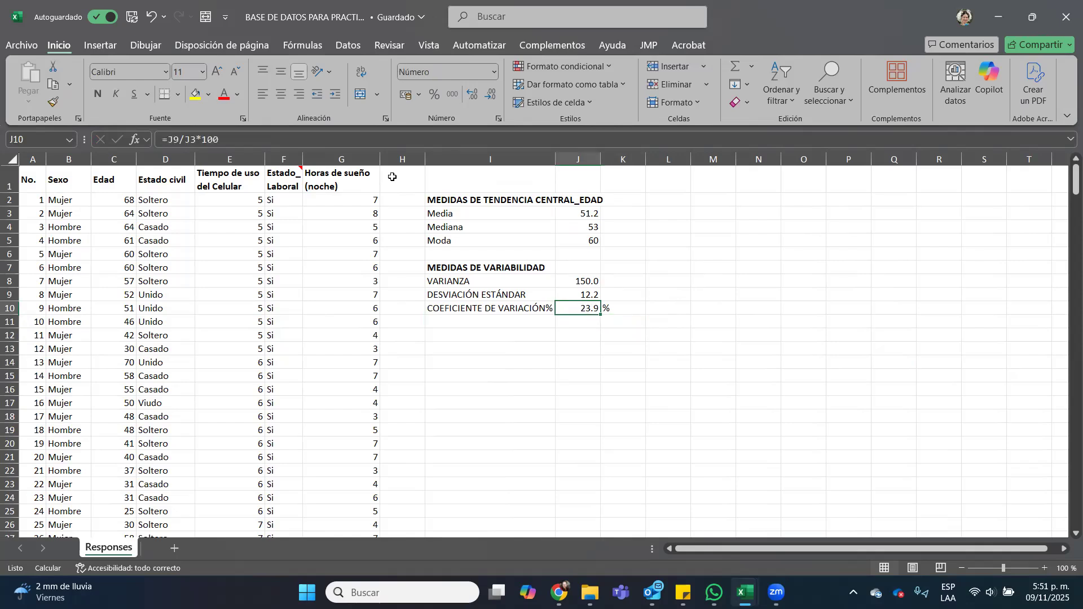
{"action": "left_click", "coordinate": [202, 139]}
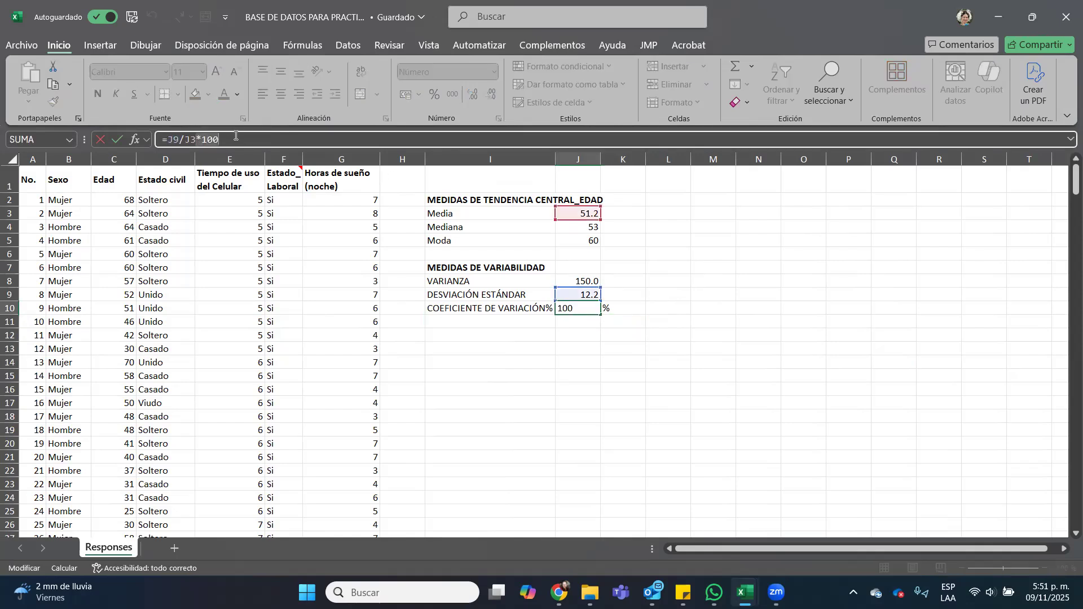
{"action": "key", "text": "ctrl+Return"}
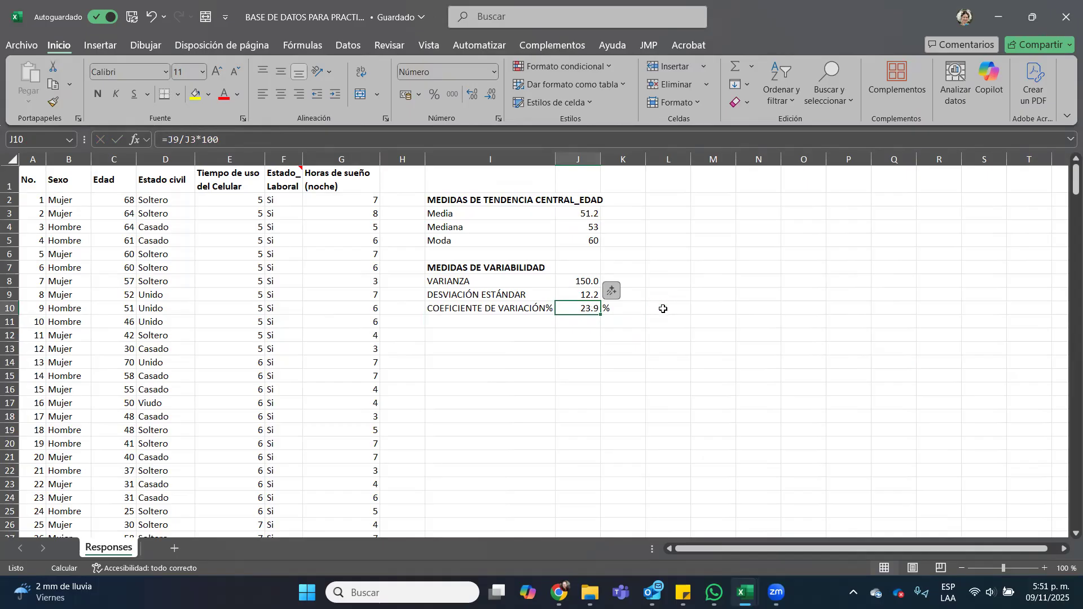
Step: Enter the interpretation "Moderada varibilidad de la edad respecto a su media." in L10, beside the coefficient of variation
{"action": "left_click", "coordinate": [661, 308]}
{"action": "type", "text": "Moderada"}
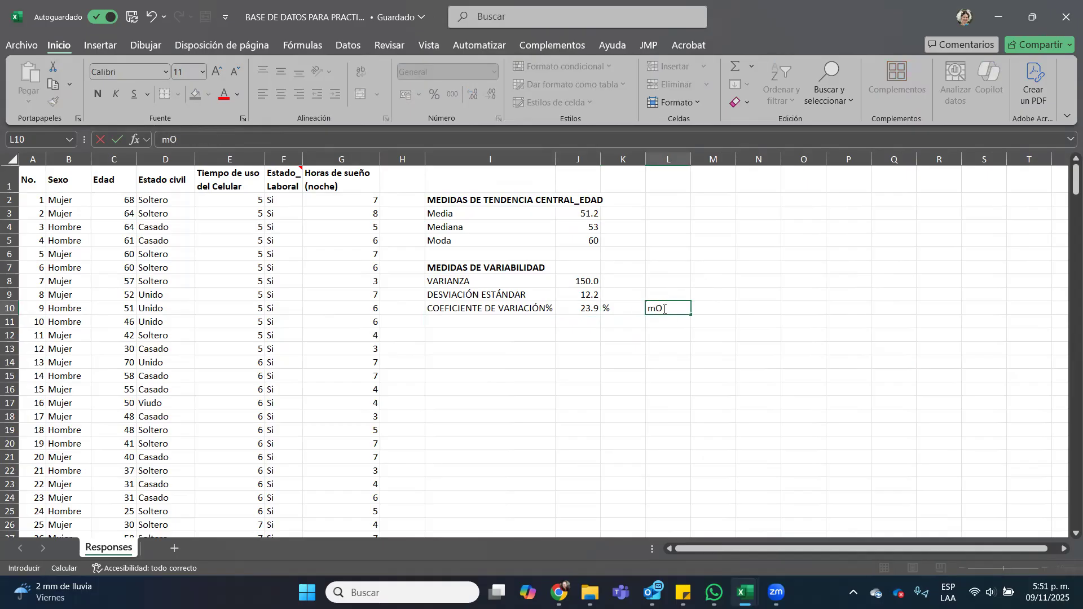
{"action": "type", "text": " va"}
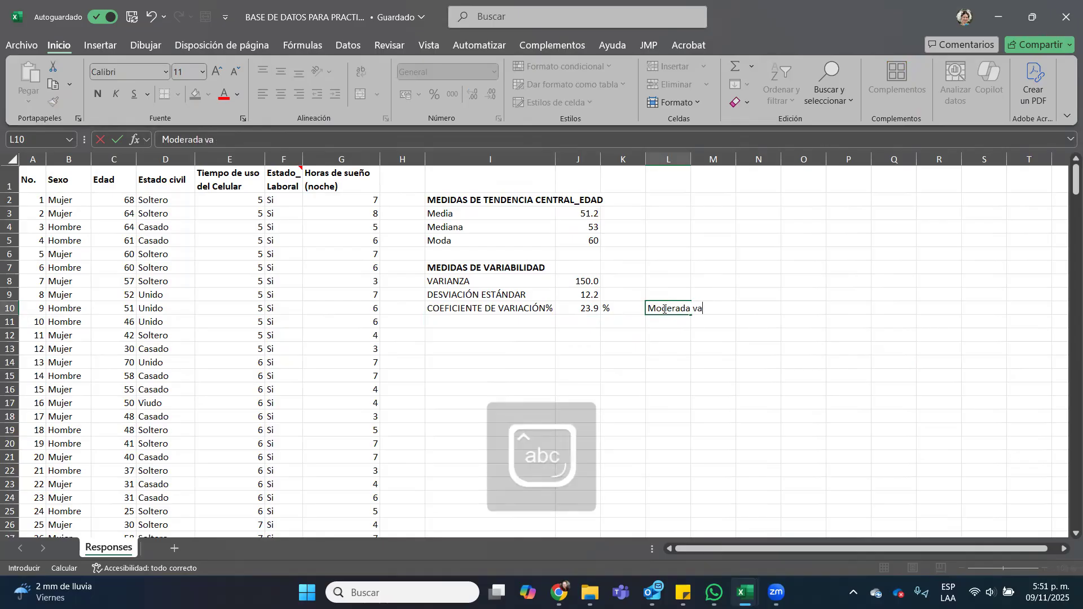
{"action": "type", "text": "ribilidad de la "}
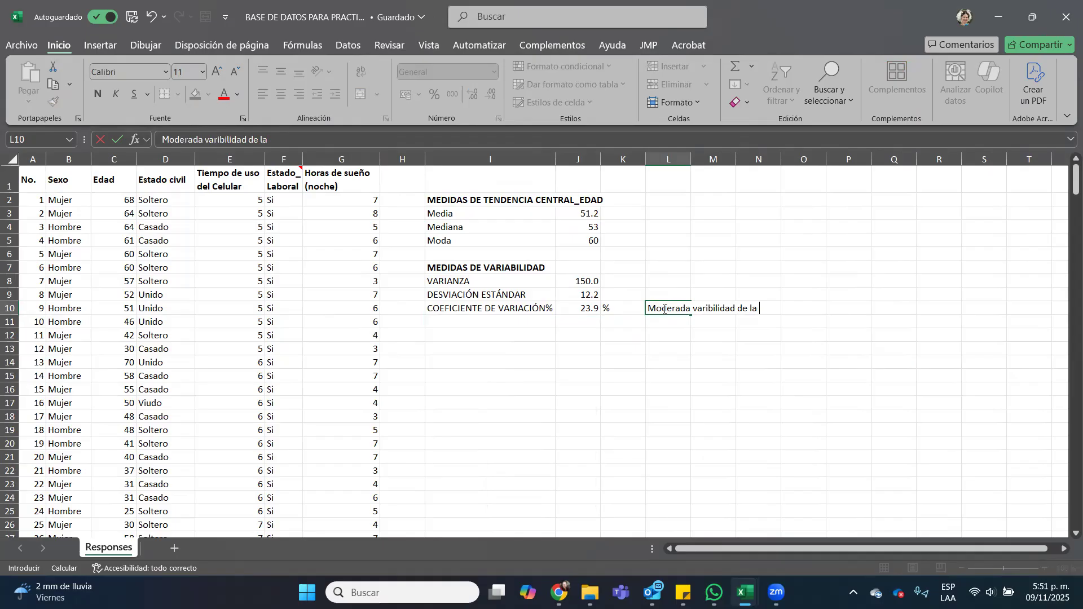
{"action": "type", "text": "edad respecto a su media"}
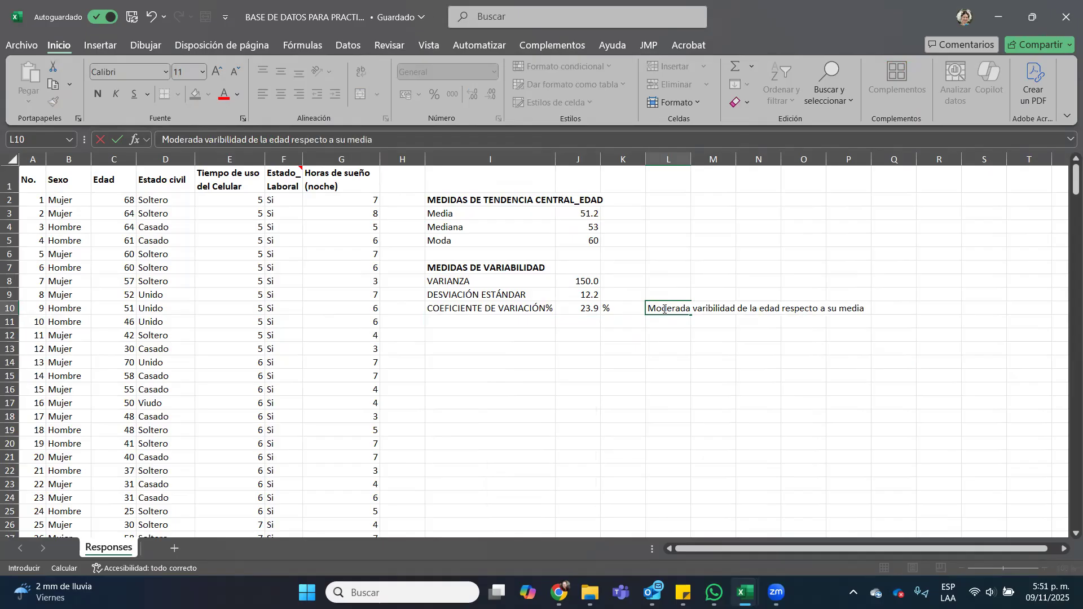
{"action": "type", "text": "."}
{"action": "key", "text": "Return"}
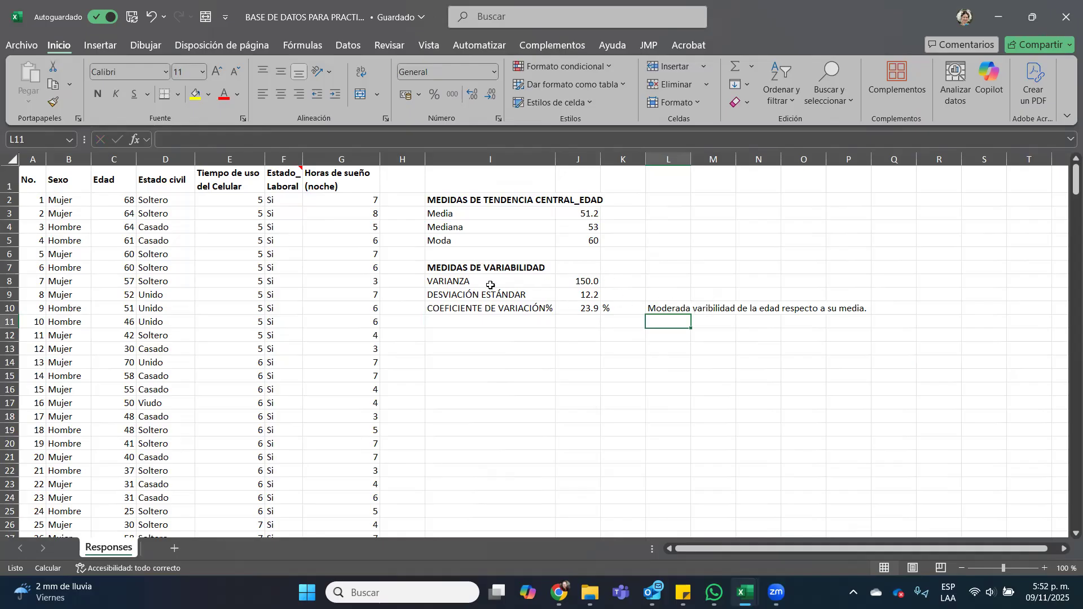
Step: Enter the heading "Edad" in J7 above the variability results and make it bold
{"action": "left_click", "coordinate": [613, 281]}
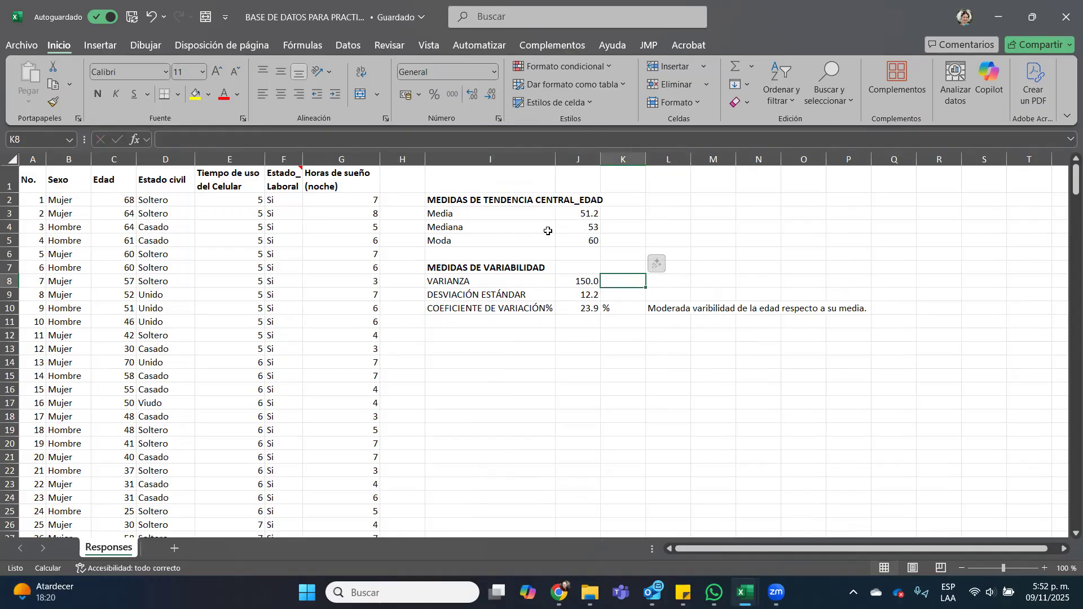
{"action": "left_click", "coordinate": [571, 267]}
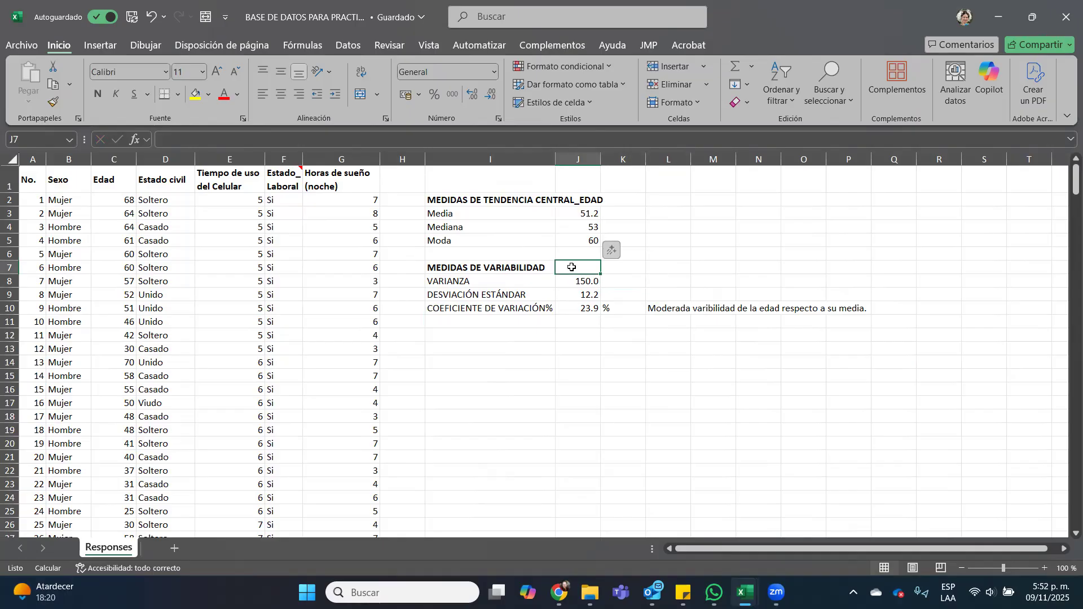
{"action": "type", "text": "eda"}
{"action": "key", "text": "BackSpace"}
{"action": "key", "text": "BackSpace"}
{"action": "key", "text": "BackSpace"}
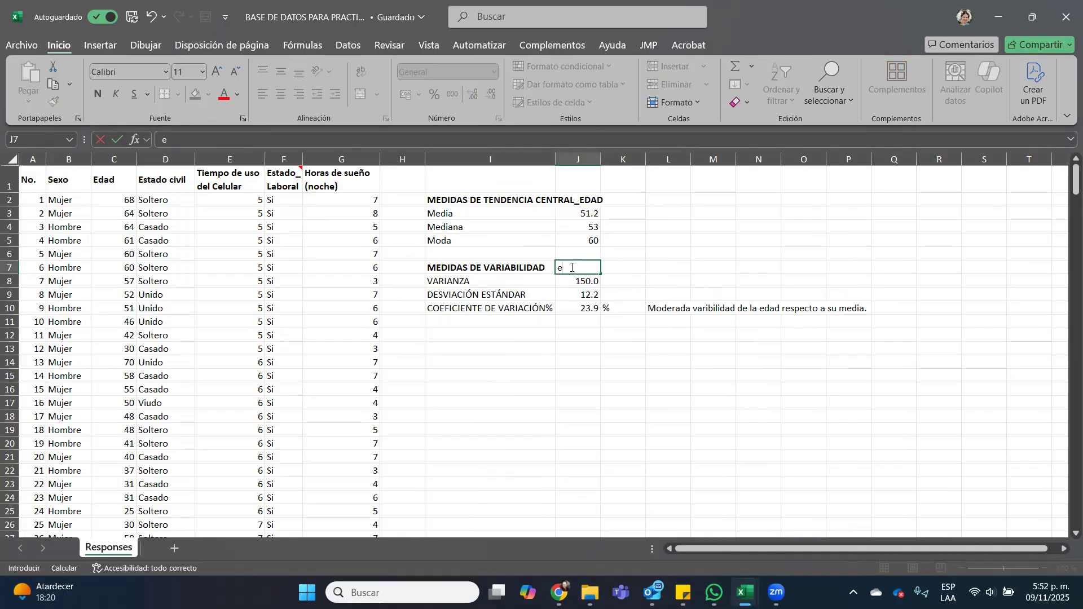
{"action": "type", "text": "Es"}
{"action": "type", "text": "dad"}
{"action": "key", "text": "Return"}
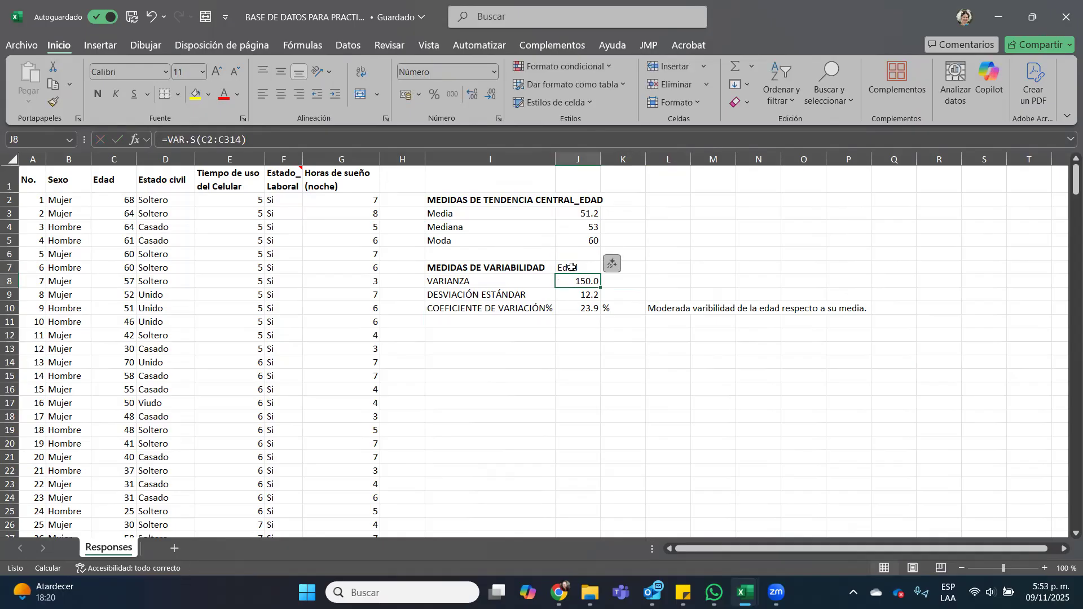
{"action": "left_click", "coordinate": [571, 267]}
{"action": "key", "text": "ctrl+n"}
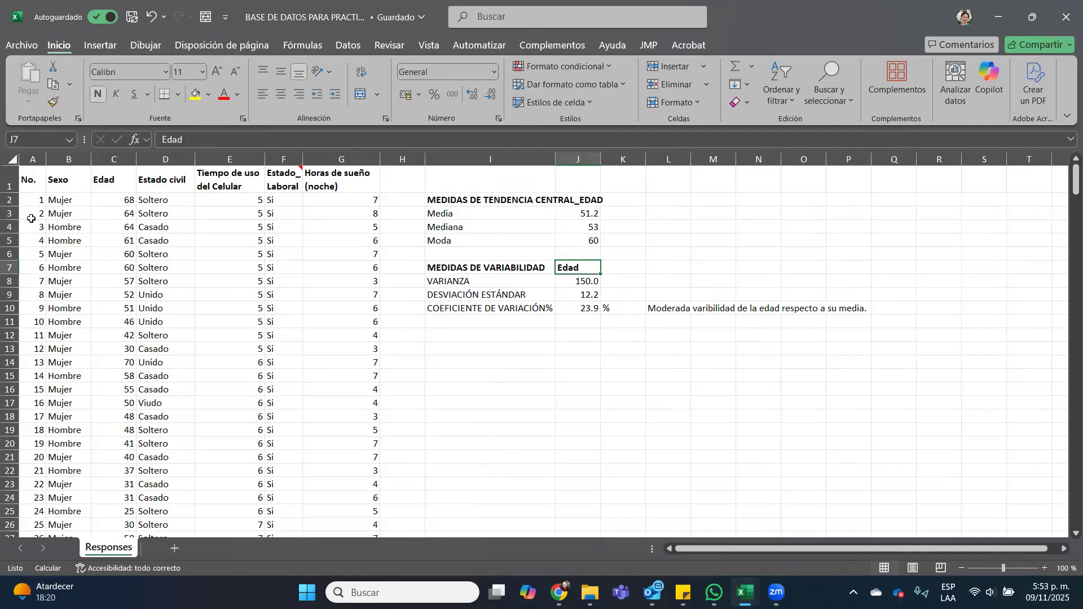
{"action": "left_click", "coordinate": [279, 213]}
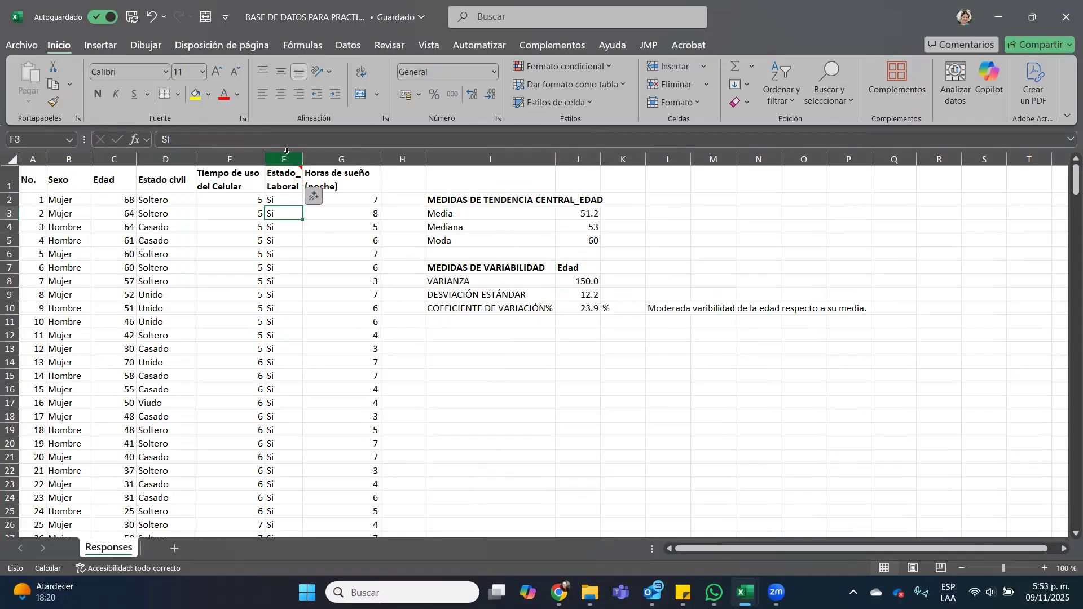
{"action": "left_click", "coordinate": [285, 163]}
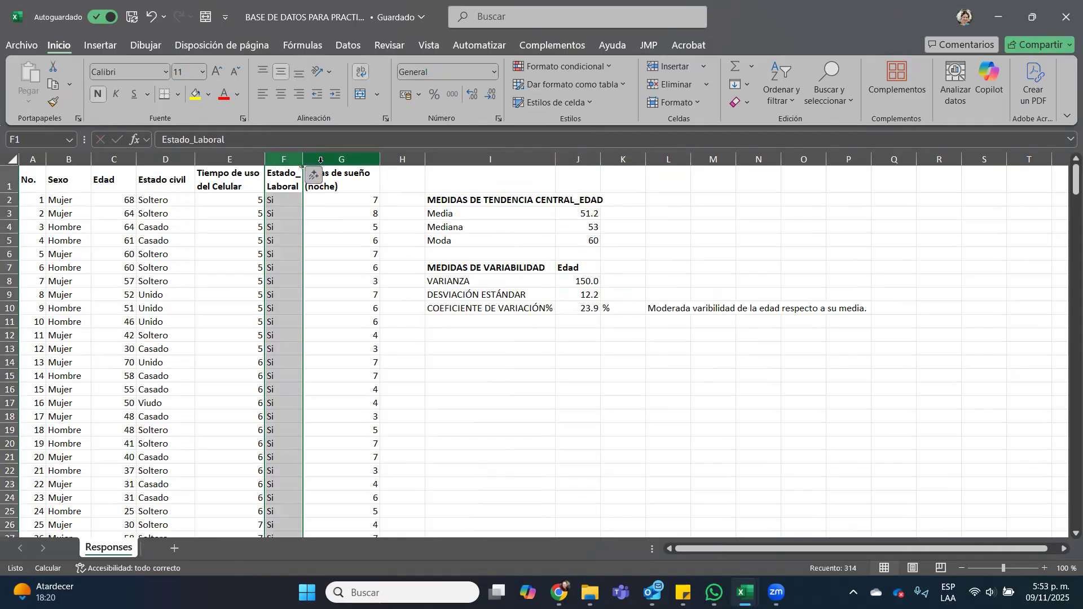
{"action": "left_click", "coordinate": [506, 283]}
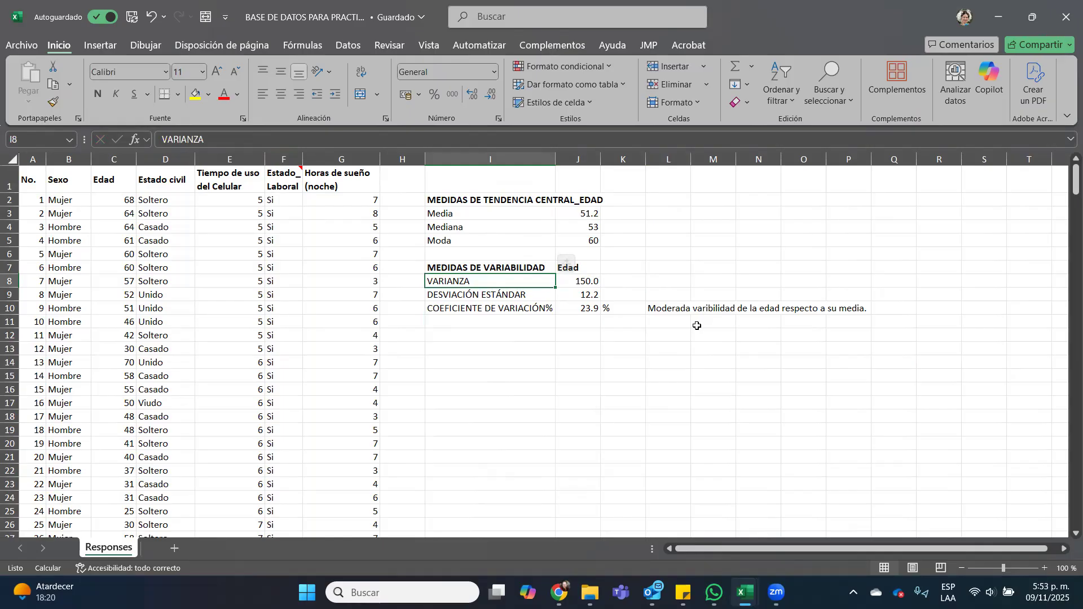
Step: Insert a histogram of the Edad column and place it just below the variability measures
{"action": "left_click", "coordinate": [118, 157]}
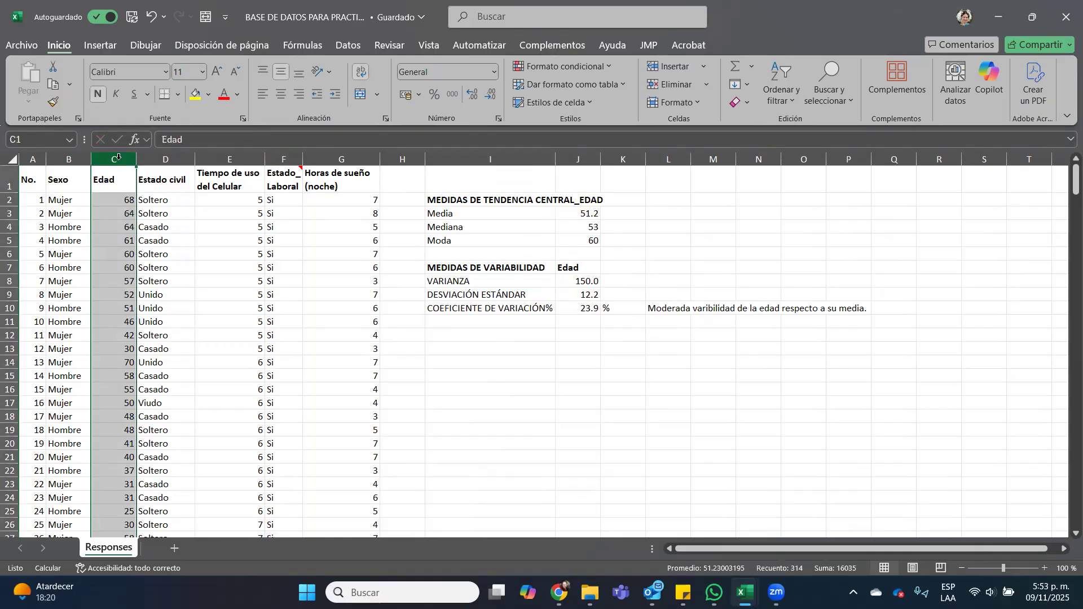
{"action": "left_click", "coordinate": [89, 45]}
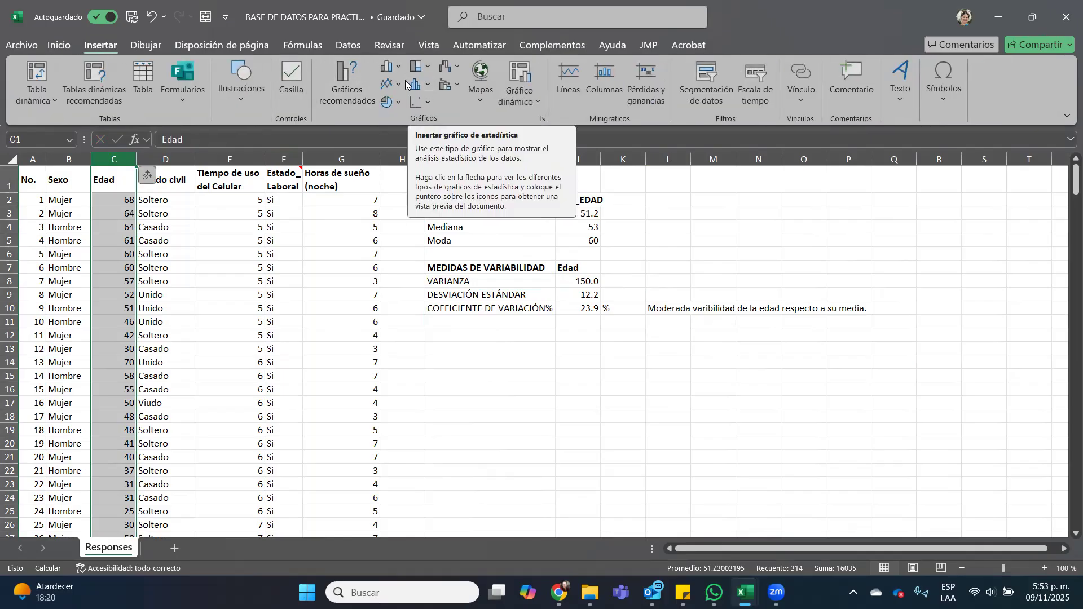
{"action": "left_click", "coordinate": [430, 88]}
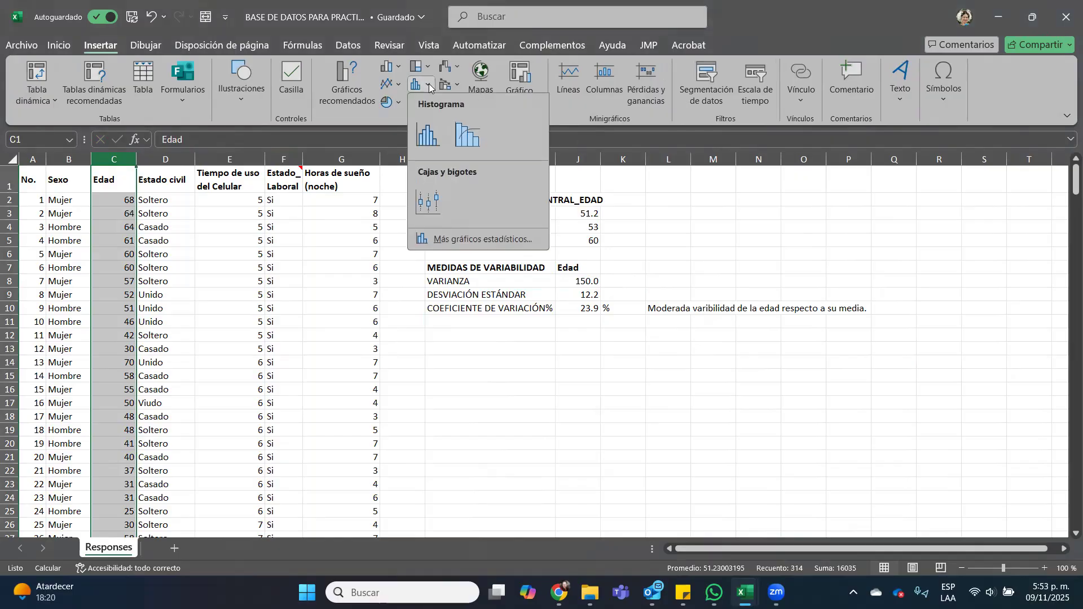
{"action": "left_click", "coordinate": [422, 135]}
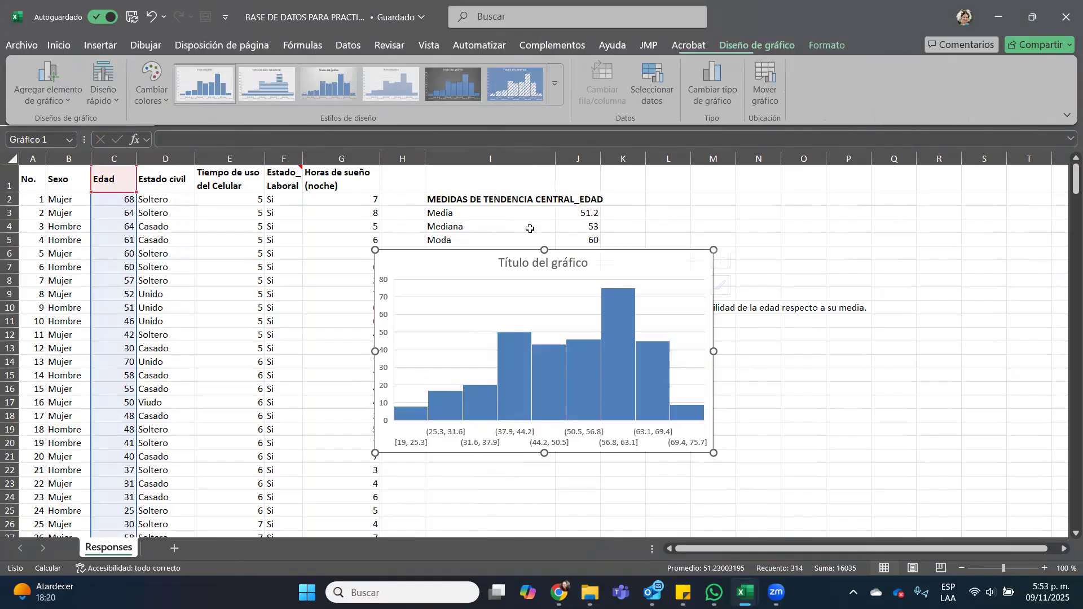
{"action": "left_click_drag", "start_coordinate": [642, 274], "coordinate": [683, 349]}
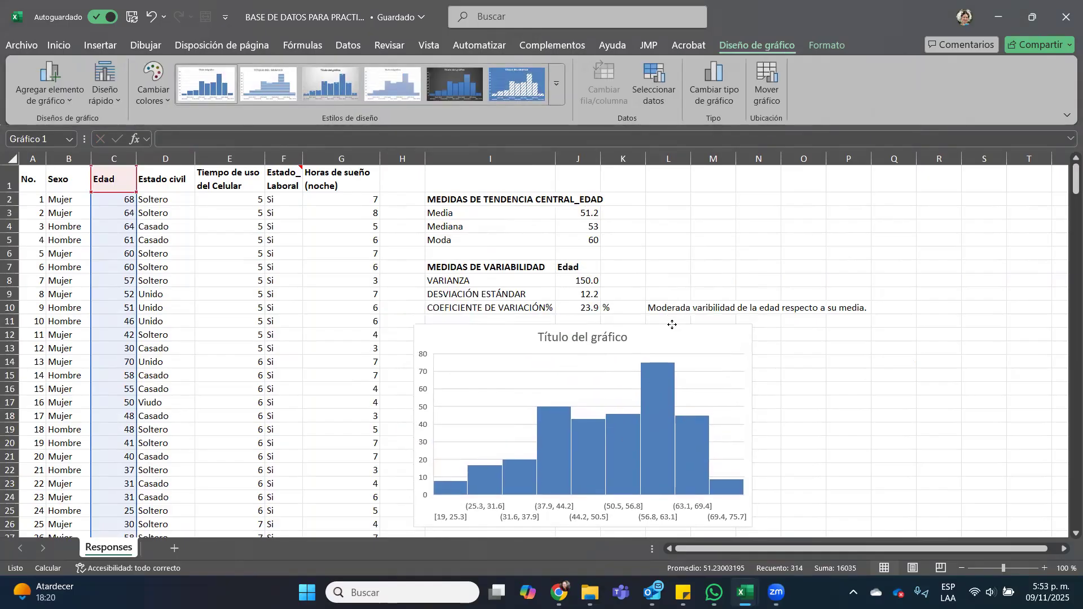
Step: Insert a box-and-whisker chart of the Edad column and place it directly below the histogram
{"action": "scroll", "coordinate": [688, 316], "scroll_direction": "down", "scroll_amount": 2}
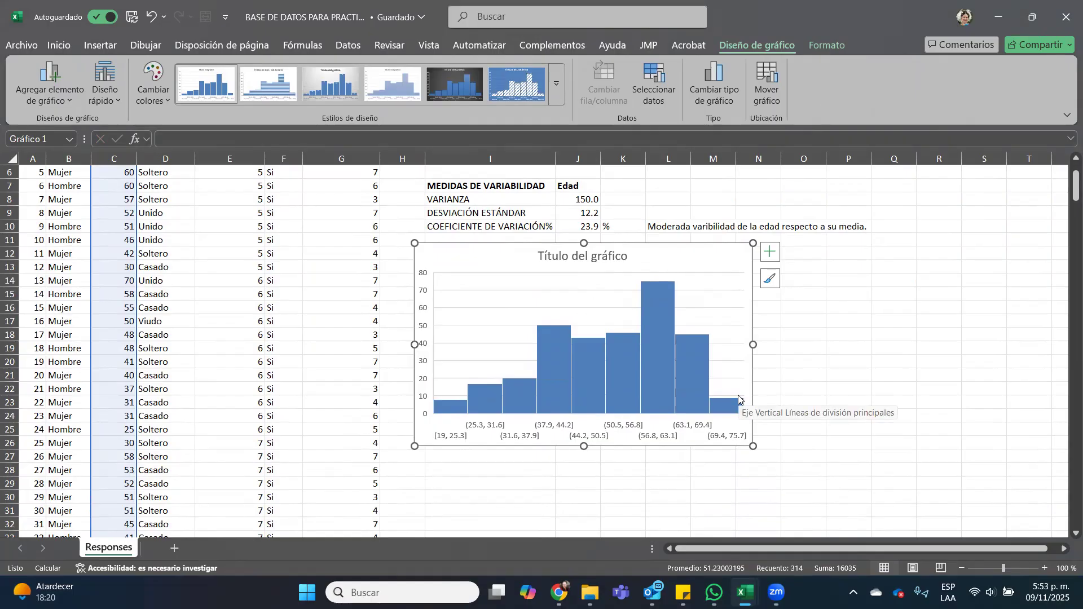
{"action": "left_click", "coordinate": [113, 158]}
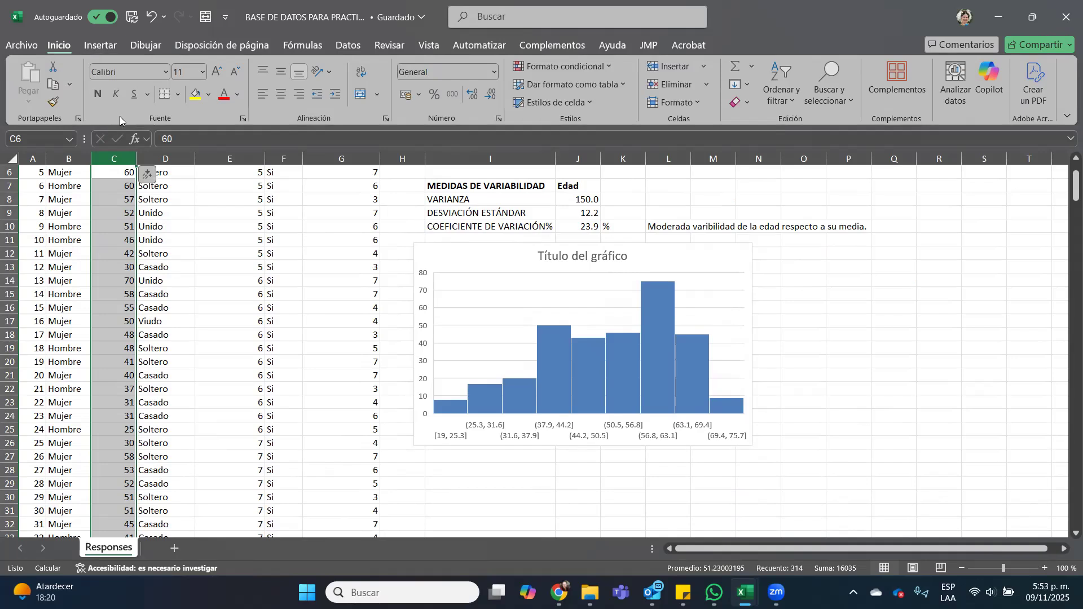
{"action": "left_click", "coordinate": [100, 45]}
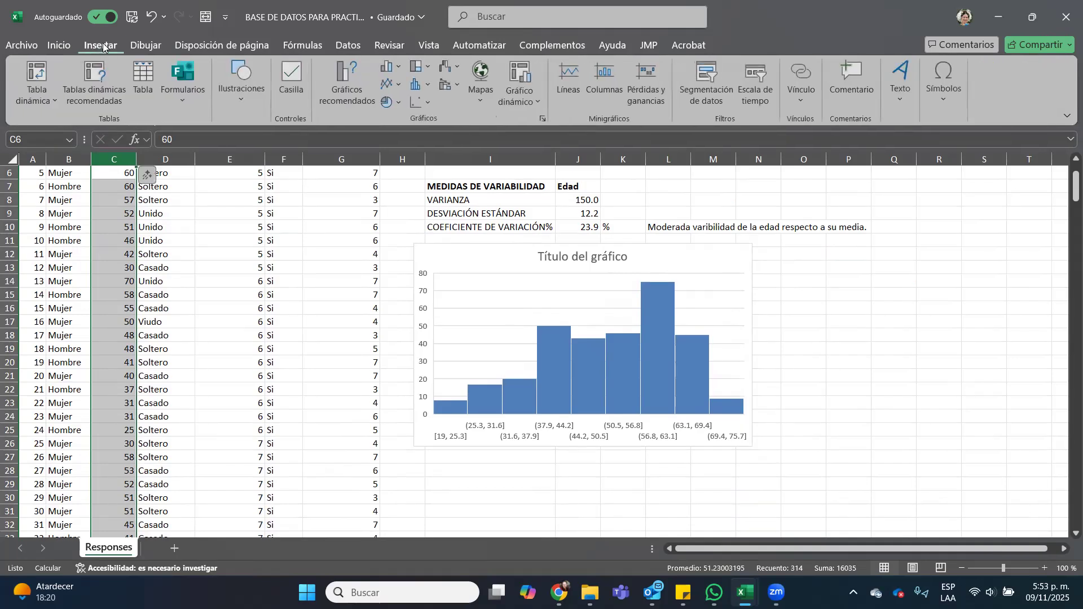
{"action": "left_click", "coordinate": [431, 85]}
{"action": "left_click", "coordinate": [430, 202]}
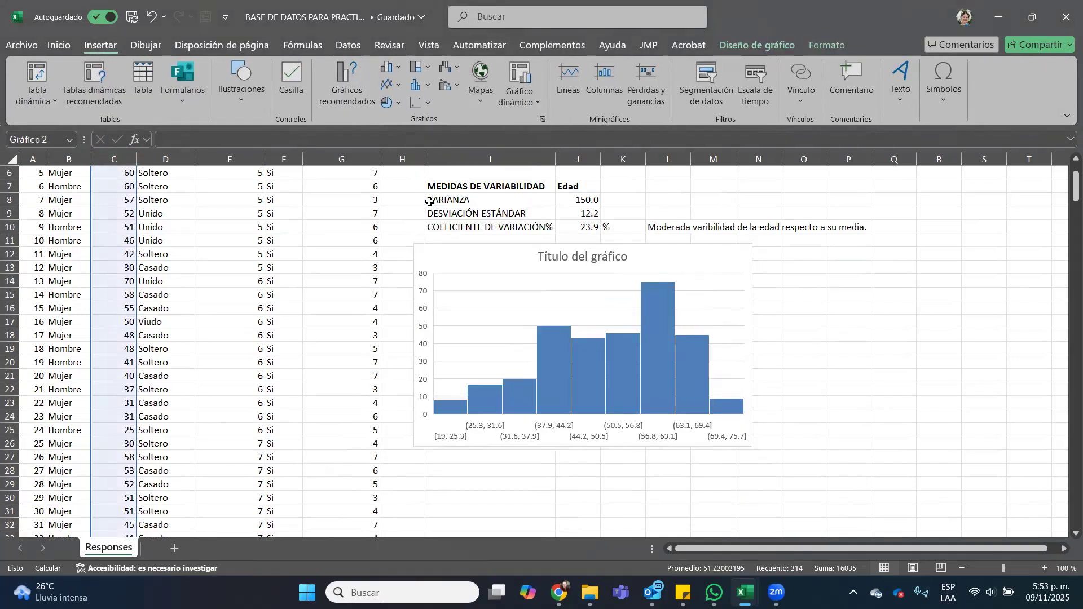
{"action": "scroll", "coordinate": [524, 248], "scroll_direction": "down", "scroll_amount": 2}
{"action": "left_click_drag", "start_coordinate": [416, 190], "coordinate": [444, 386]}
{"action": "scroll", "coordinate": [537, 366], "scroll_direction": "down", "scroll_amount": 2}
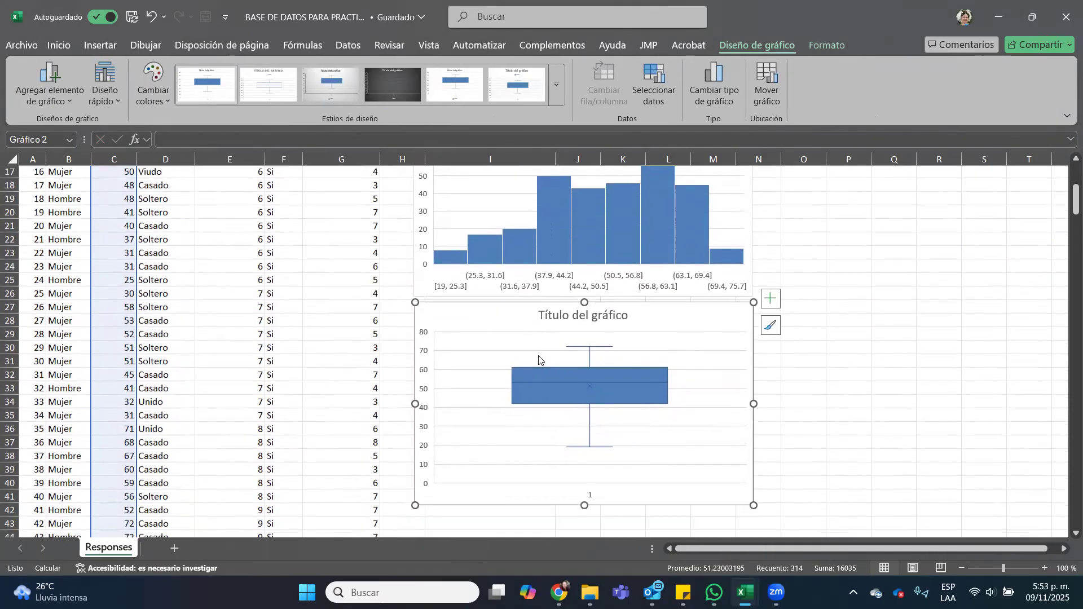
Step: Widen the histogram to about the end of column P and trace a freehand distribution curve over its bars
{"action": "scroll", "coordinate": [636, 368], "scroll_direction": "down", "scroll_amount": 2, "text": "ctrl"}
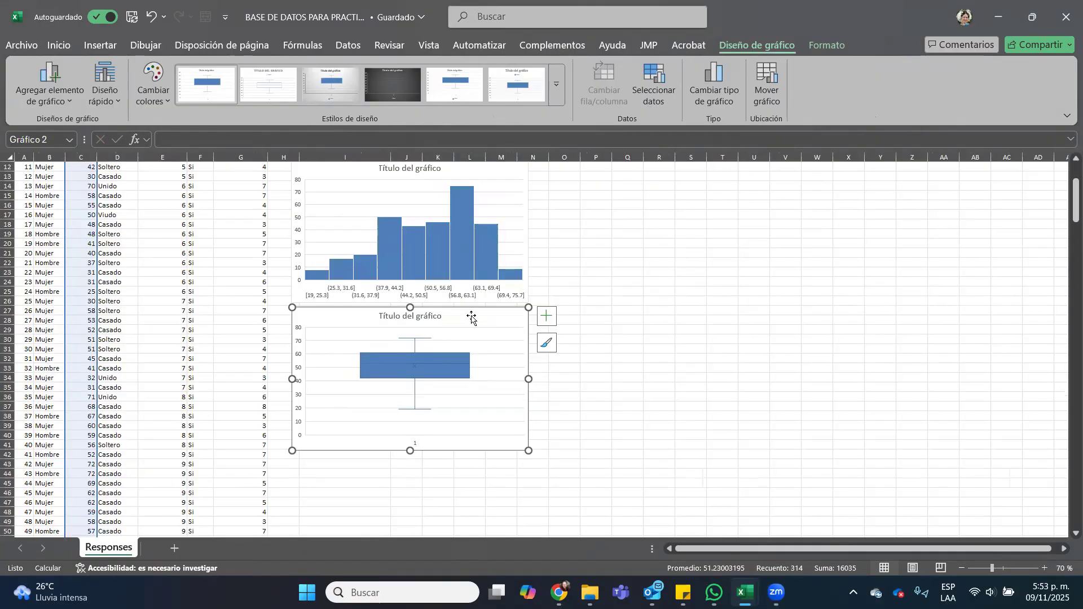
{"action": "scroll", "coordinate": [471, 318], "scroll_direction": "up", "scroll_amount": 1}
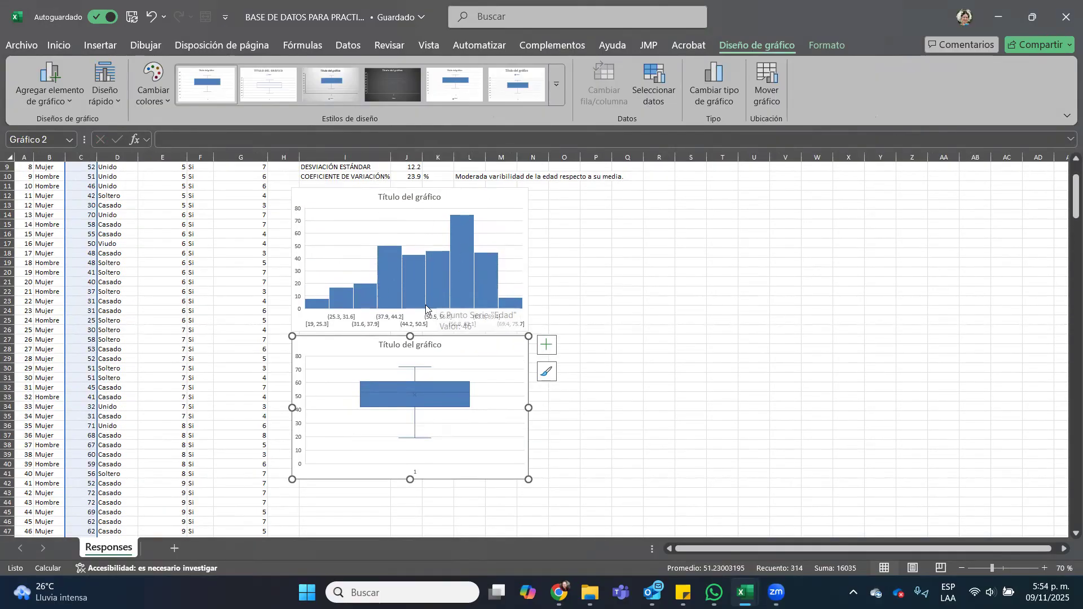
{"action": "mouse_move", "coordinate": [455, 268]}
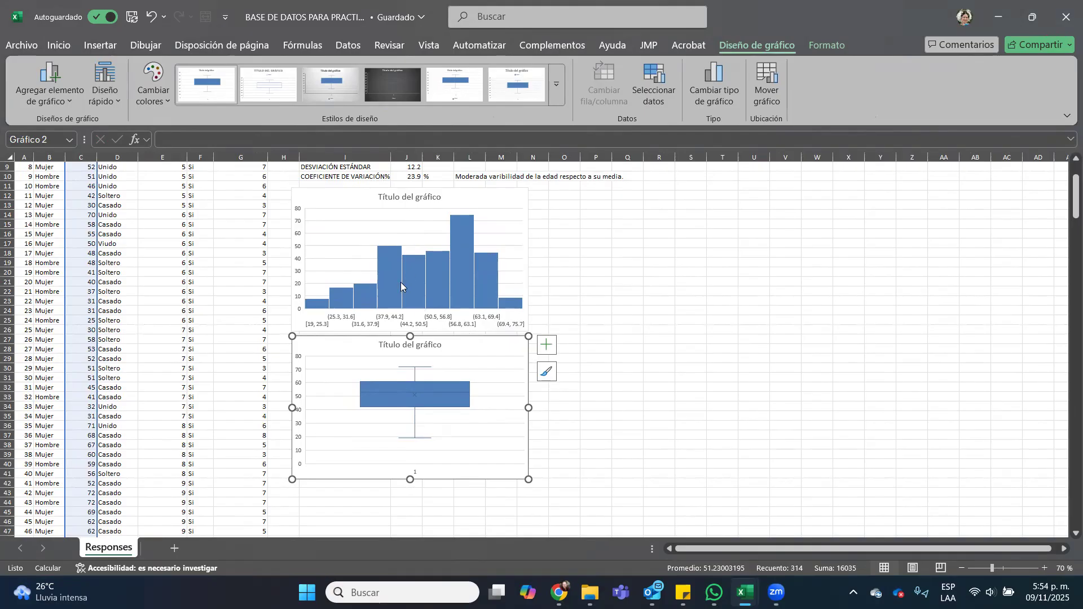
{"action": "left_click", "coordinate": [525, 257]}
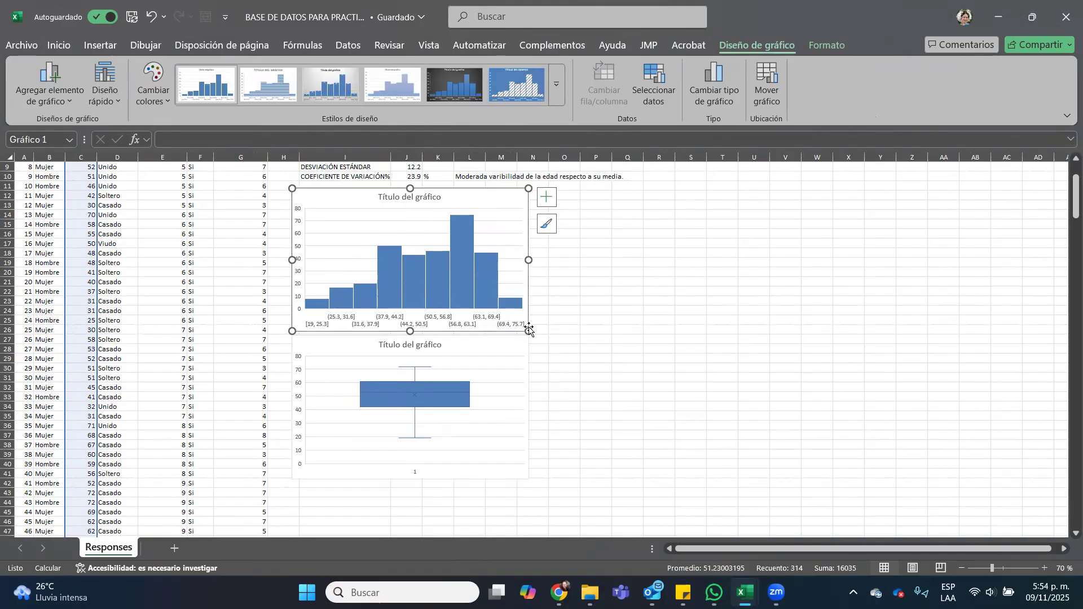
{"action": "left_click_drag", "start_coordinate": [528, 330], "coordinate": [611, 324]}
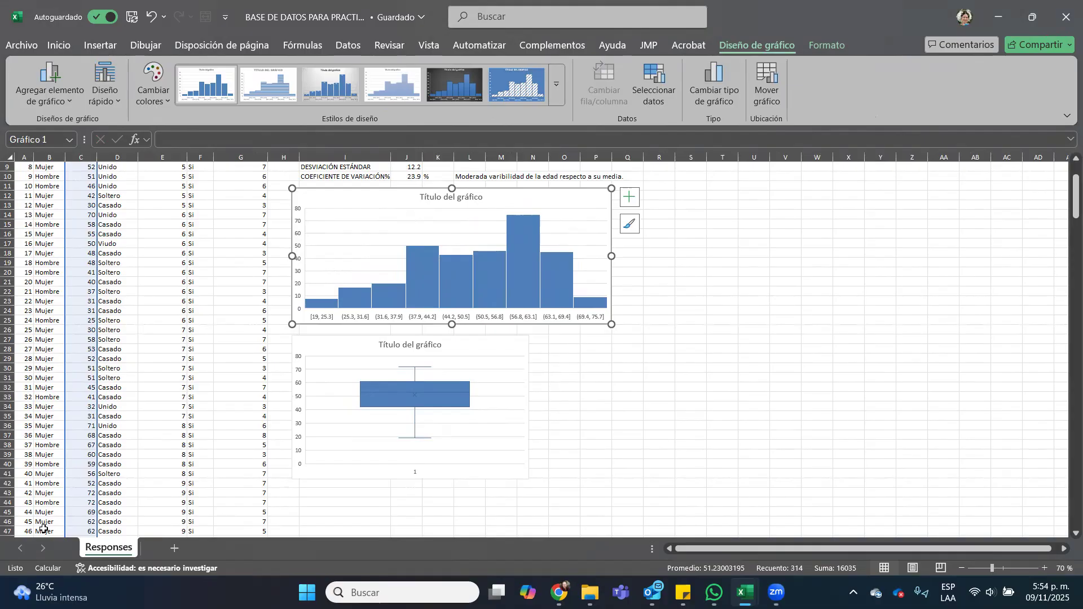
{"action": "mouse_move", "coordinate": [608, 296]}
{"action": "left_mouse_down"}
{"action": "mouse_move", "coordinate": [545, 213]}
{"action": "mouse_move", "coordinate": [508, 211]}
{"action": "mouse_move", "coordinate": [385, 277]}
{"action": "mouse_move", "coordinate": [305, 292]}
{"action": "left_mouse_up"}
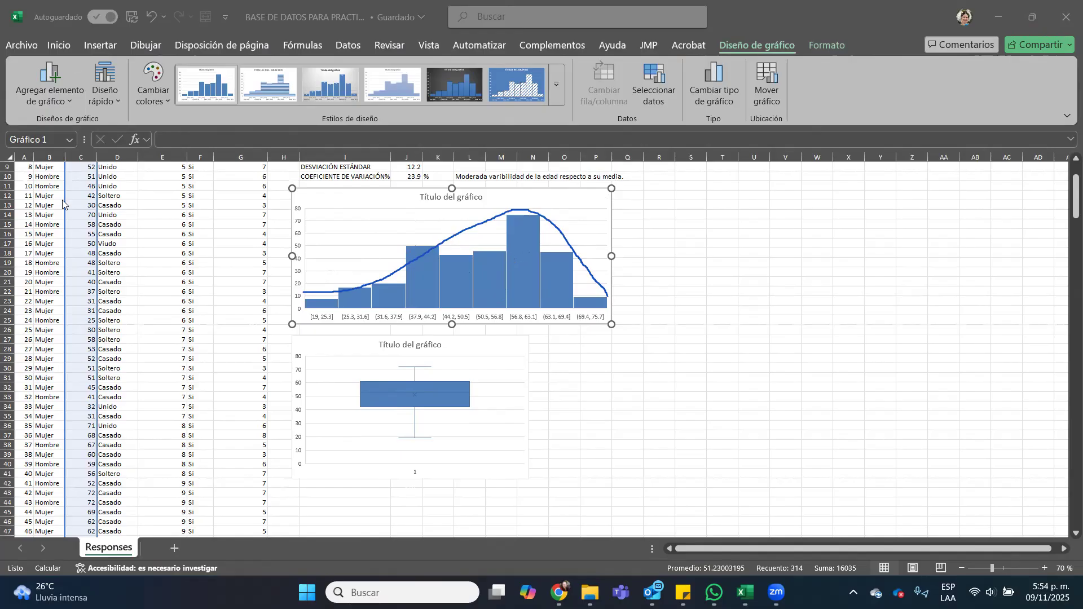
Step: Replace the histogram's title with "Distribución de las edades de los encuestados"
{"action": "left_click", "coordinate": [586, 204]}
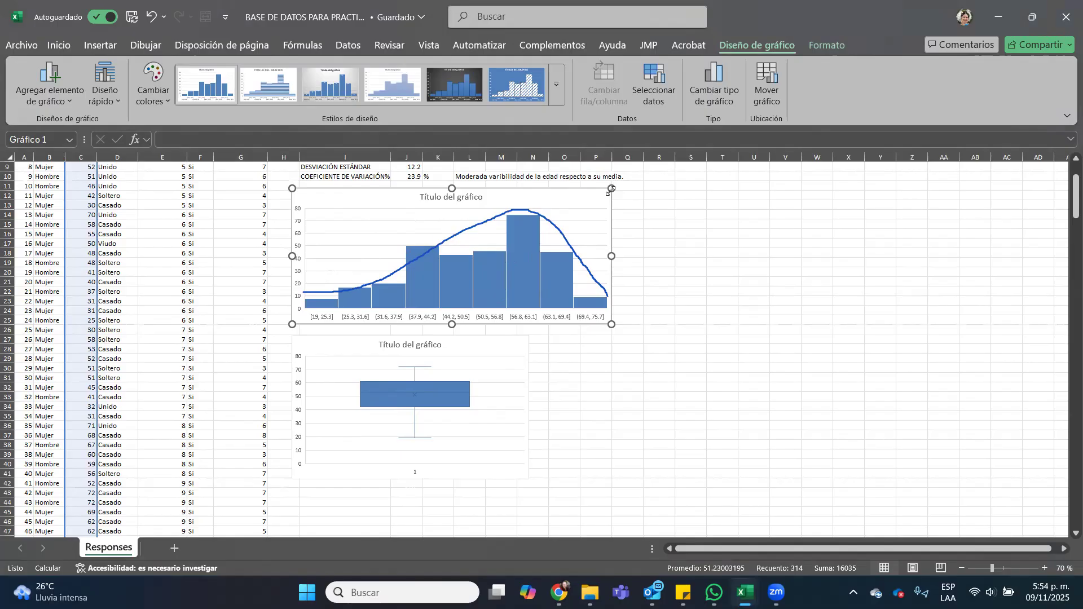
{"action": "left_click", "coordinate": [629, 202]}
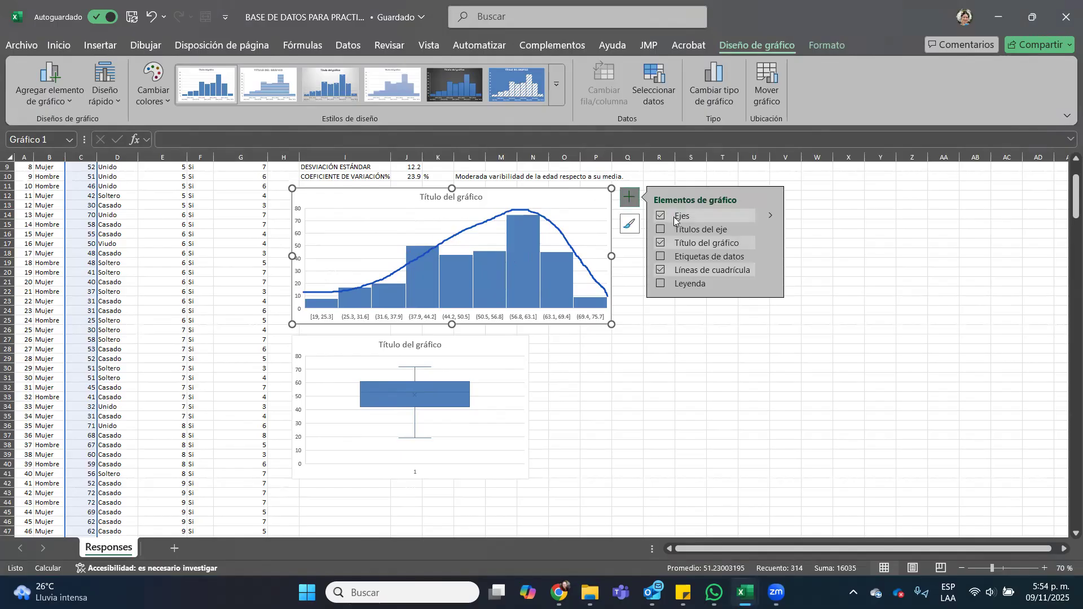
{"action": "left_click", "coordinate": [457, 204]}
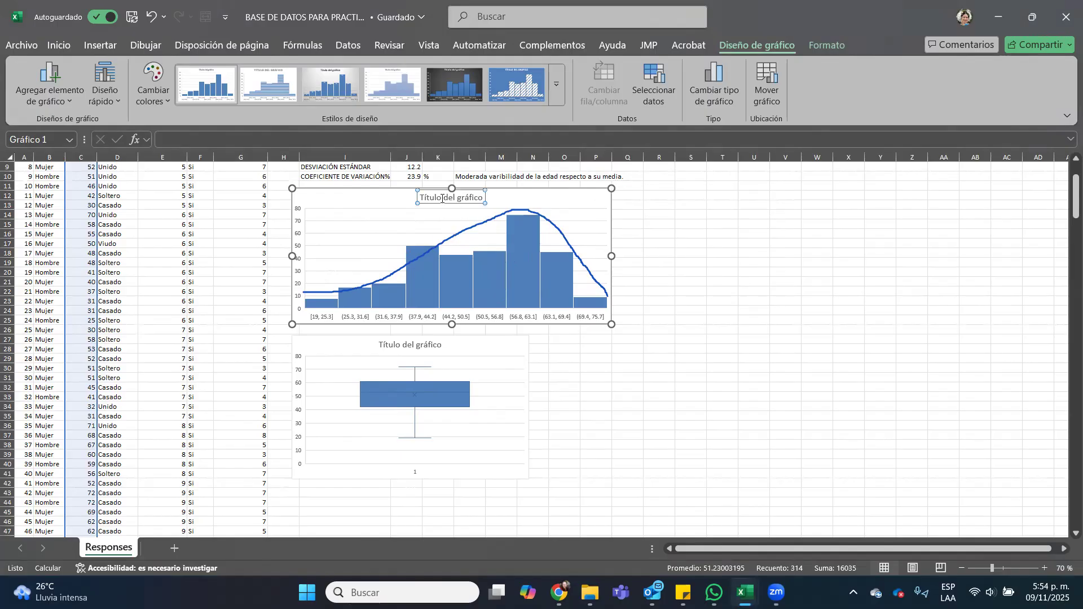
{"action": "left_click", "coordinate": [441, 197]}
{"action": "left_click_drag", "start_coordinate": [420, 197], "coordinate": [475, 193]}
{"action": "type", "text": "Distribución de"}
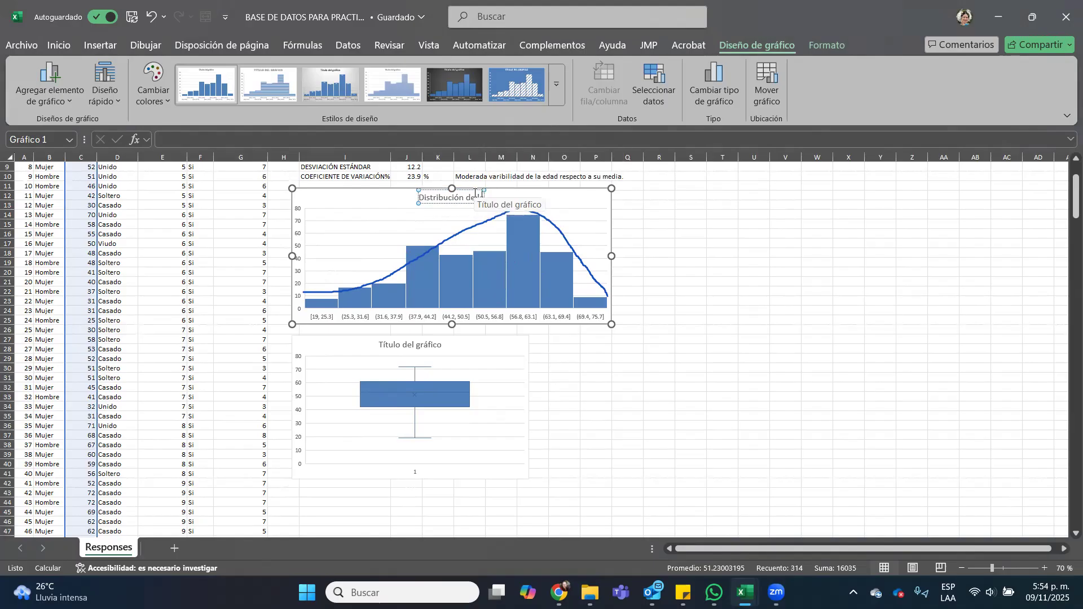
{"action": "type", "text": " las edades de l"}
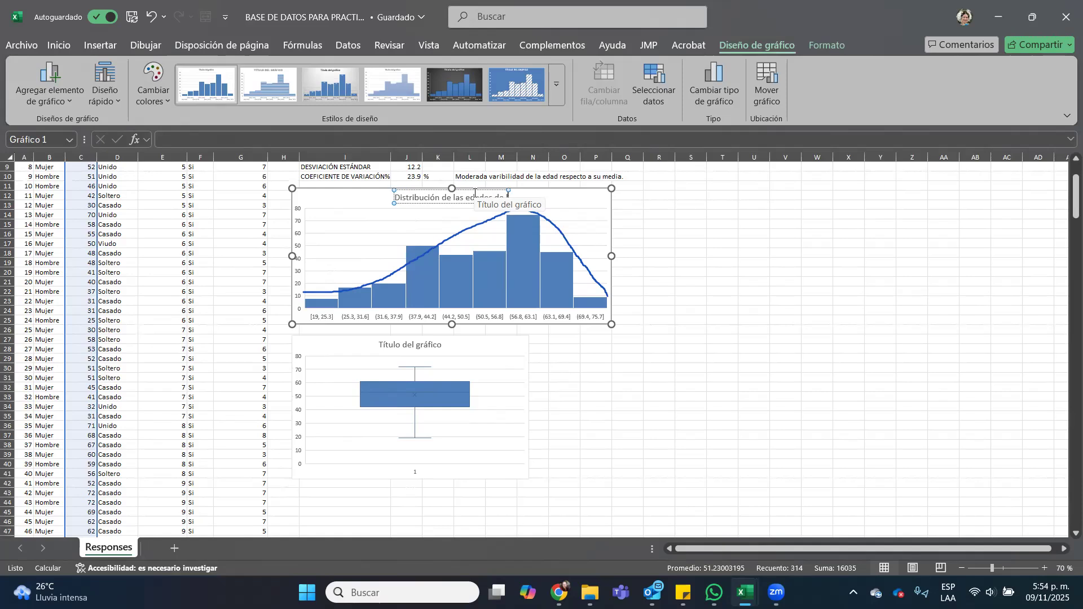
{"action": "type", "text": "os encuestados"}
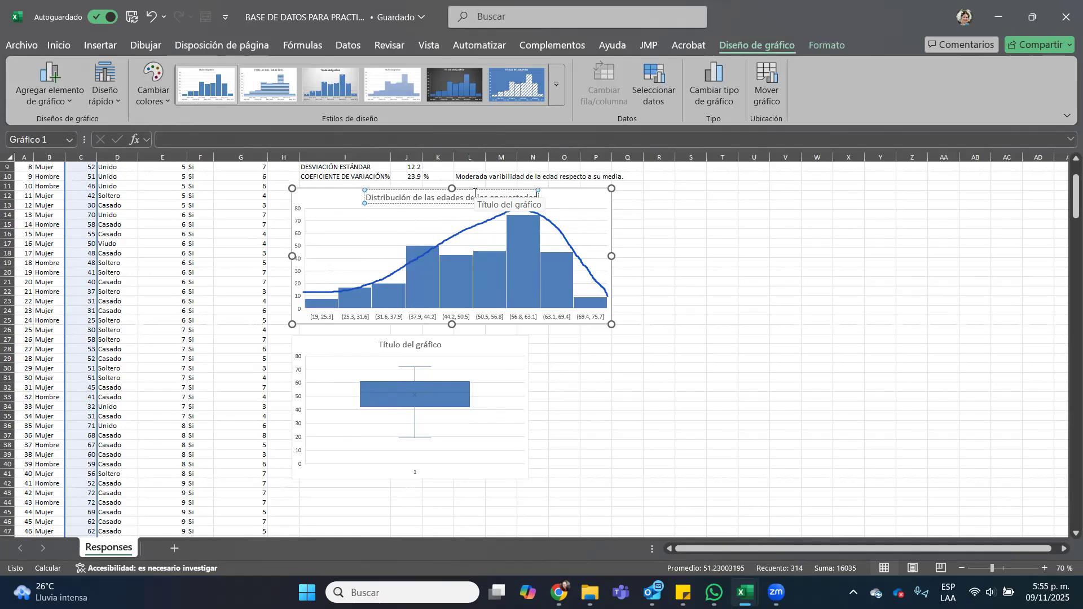
Step: Replace the box plot's title with "Edades de los encuestados"
{"action": "left_click", "coordinate": [498, 350]}
{"action": "left_click", "coordinate": [420, 347]}
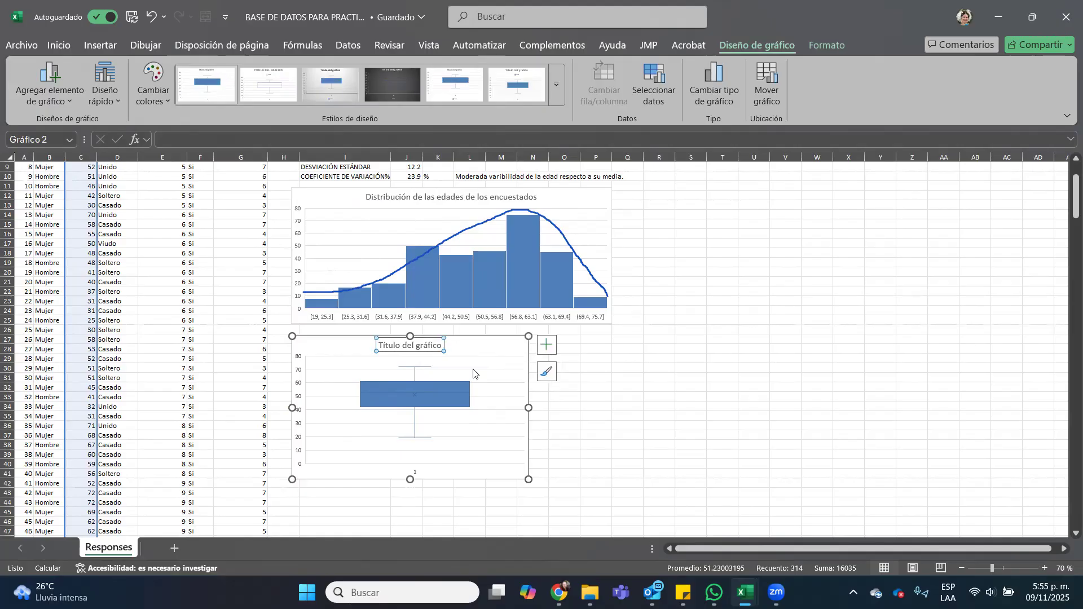
{"action": "type", "text": "Edades"}
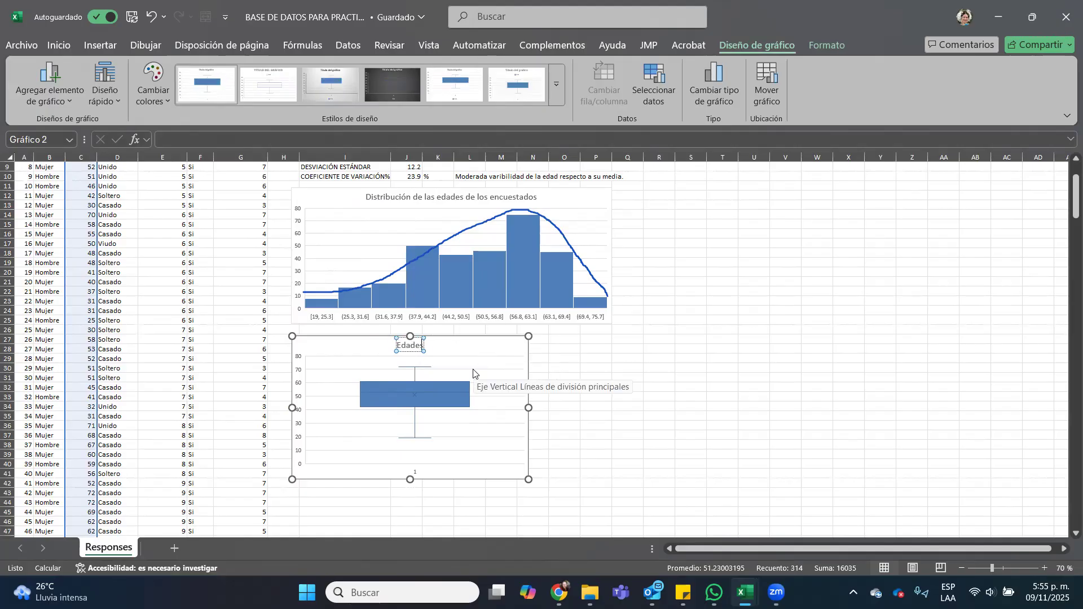
{"action": "type", "text": " de los encuestados"}
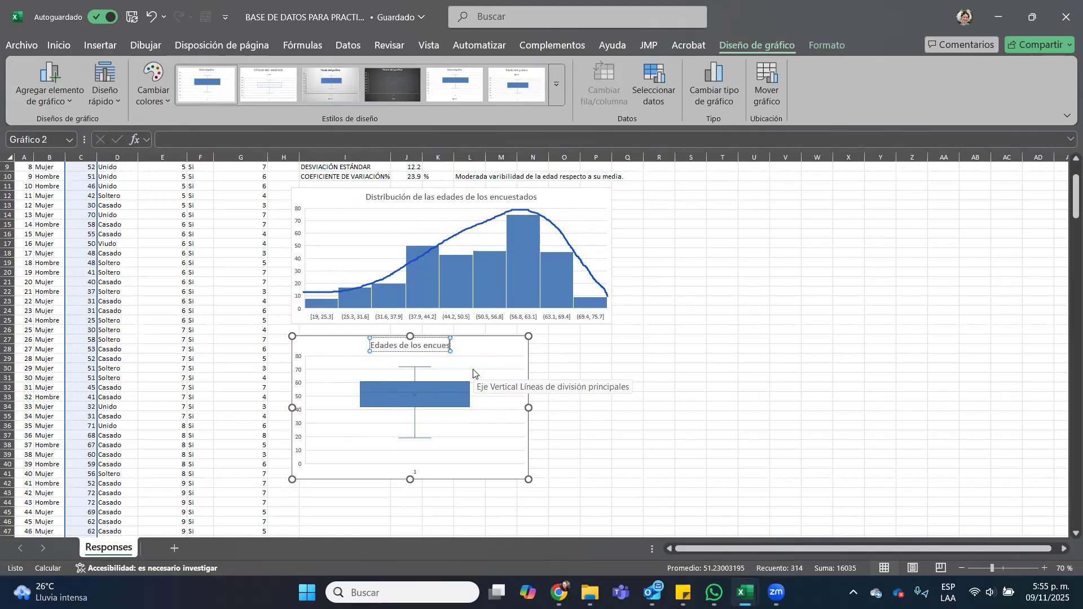
{"action": "left_click", "coordinate": [522, 355]}
Step: Delete the freehand distribution curve drawn over the charts
{"action": "scroll", "coordinate": [525, 360], "scroll_direction": "down", "scroll_amount": 4}
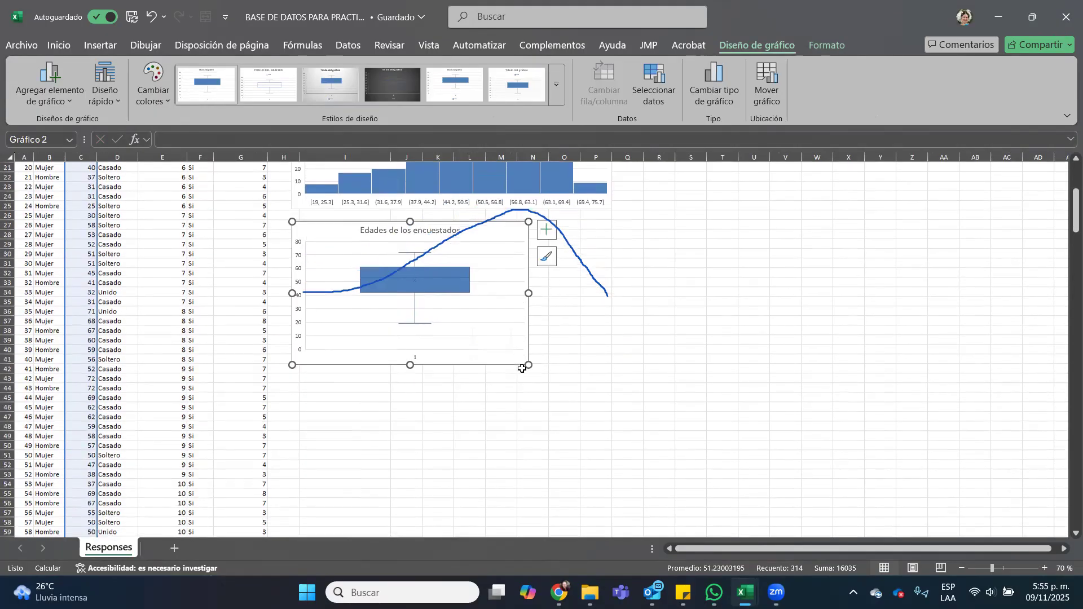
{"action": "left_click", "coordinate": [568, 244]}
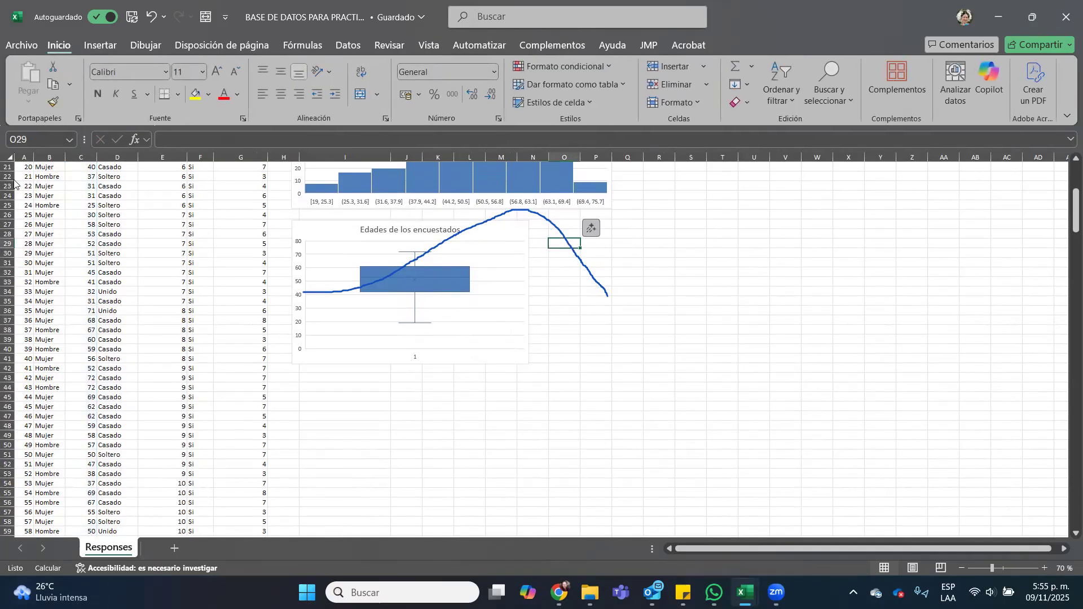
{"action": "left_click", "coordinate": [575, 253]}
{"action": "key", "text": "Delete"}
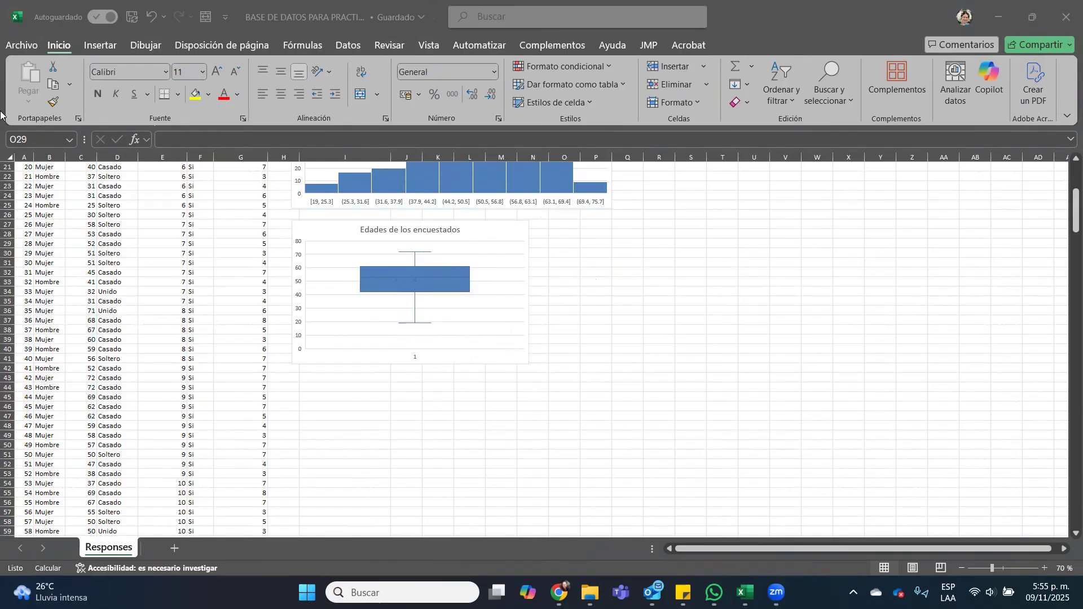
Step: Move the box plot to its own new chart sheet named "Cajas y Bigotes"
{"action": "right_click", "coordinate": [496, 227]}
{"action": "left_click", "coordinate": [547, 371]}
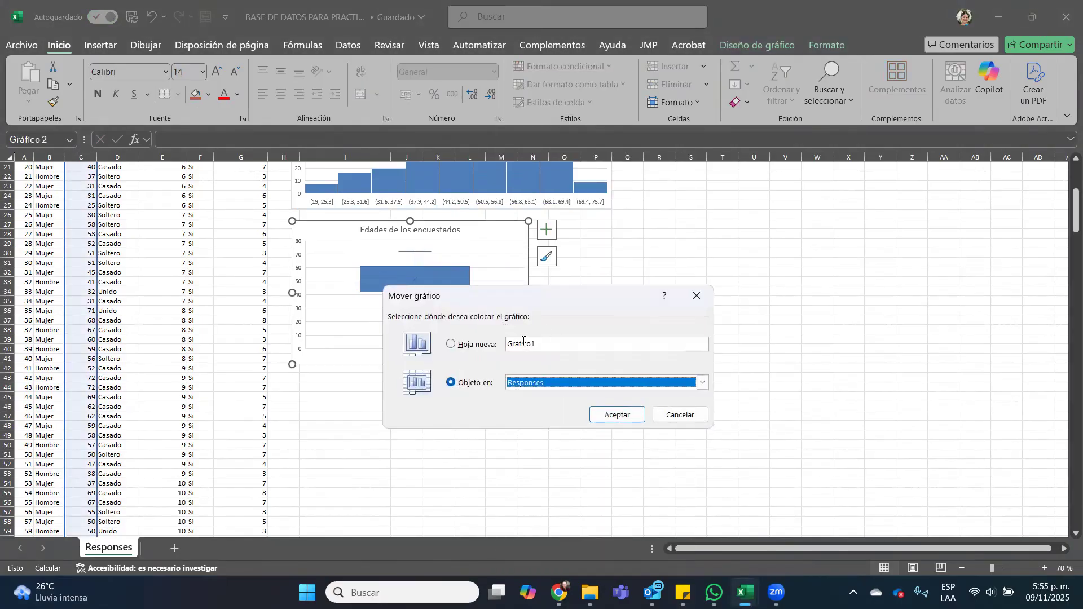
{"action": "left_click", "coordinate": [543, 342]}
{"action": "key", "text": "BackSpace"}
{"action": "key", "text": "BackSpace"}
{"action": "key", "text": "BackSpace"}
{"action": "key", "text": "BackSpace"}
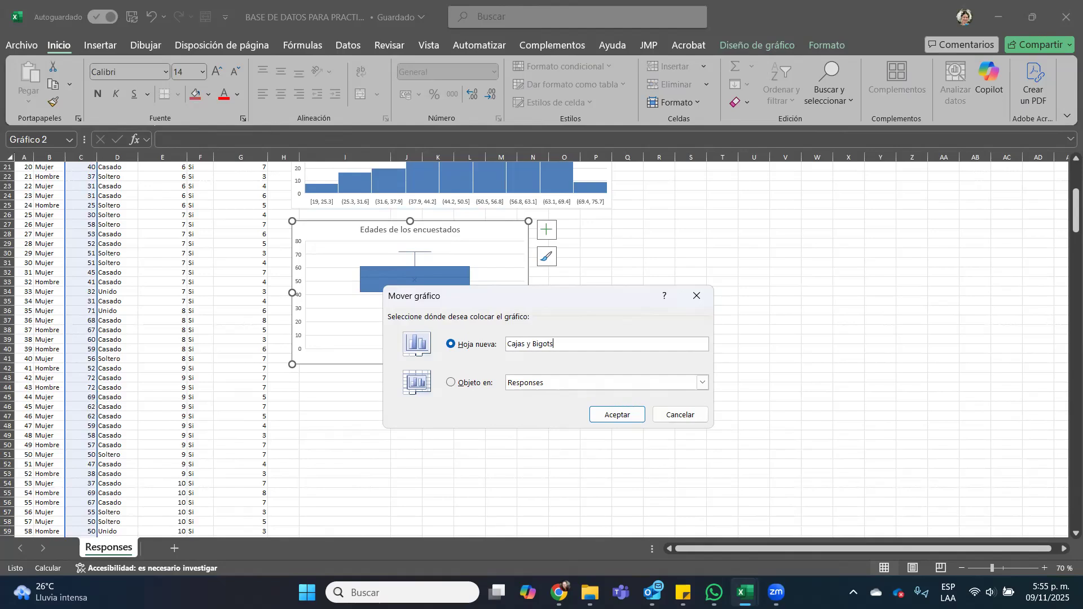
{"action": "left_click", "coordinate": [631, 420]}
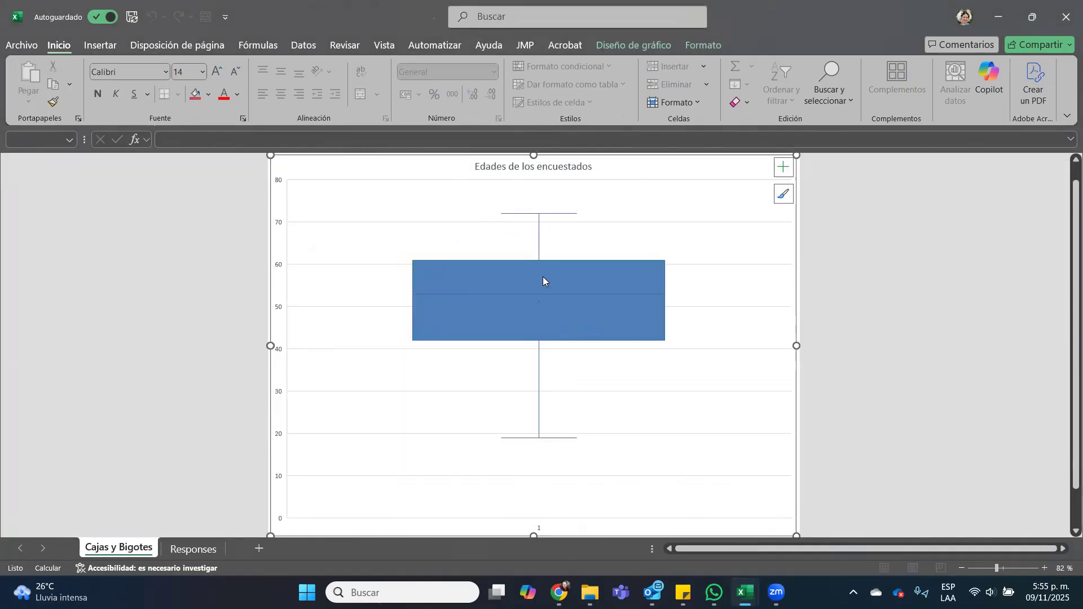
Step: Change the box plot's colors to the green monochromatic palette
{"action": "left_click", "coordinate": [573, 268]}
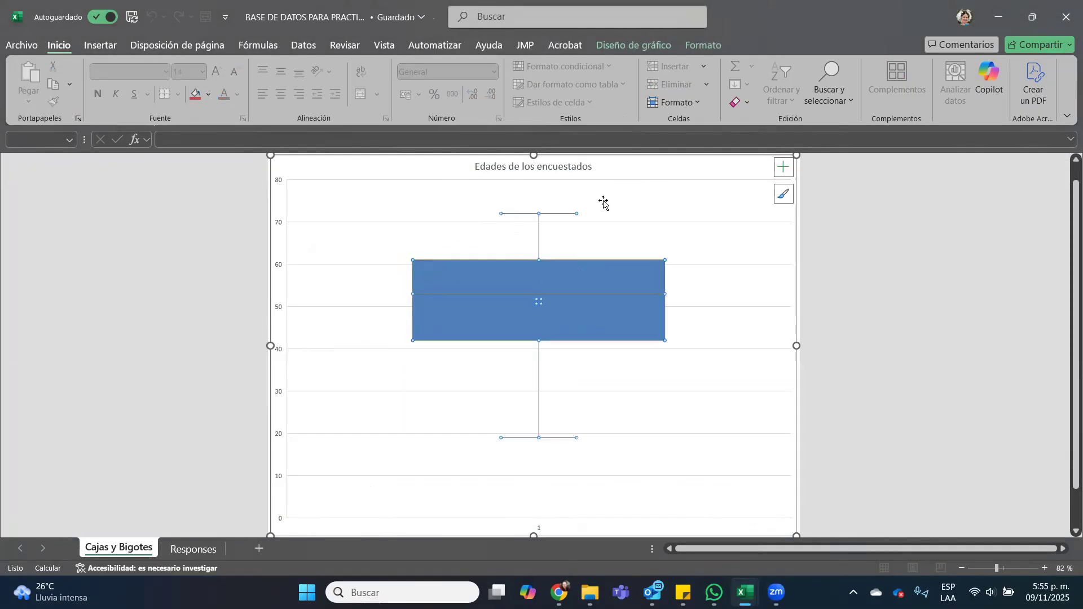
{"action": "left_click", "coordinate": [633, 46]}
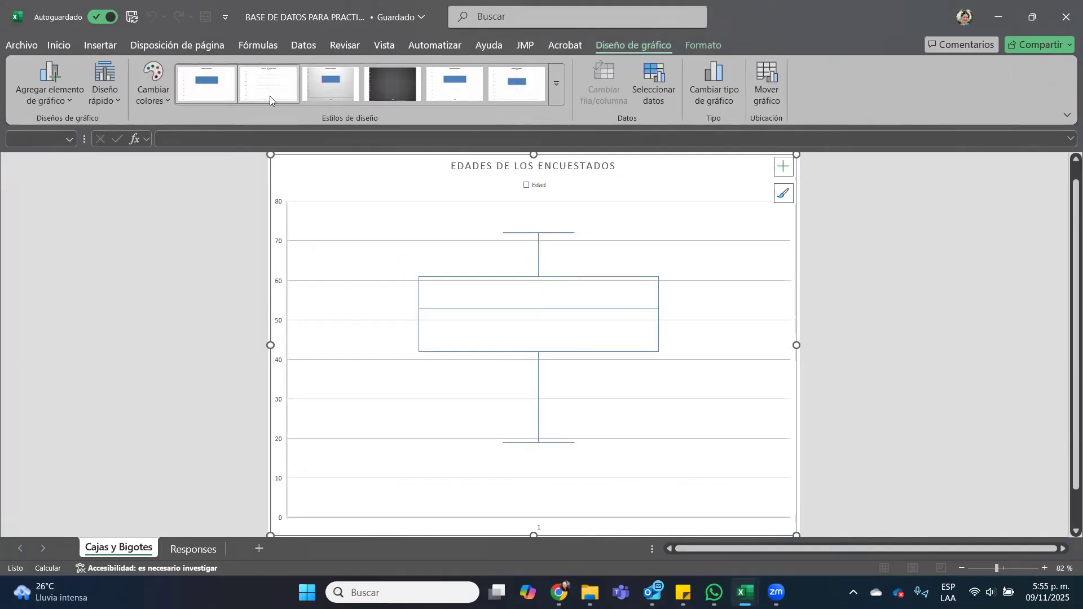
{"action": "left_click", "coordinate": [156, 94]}
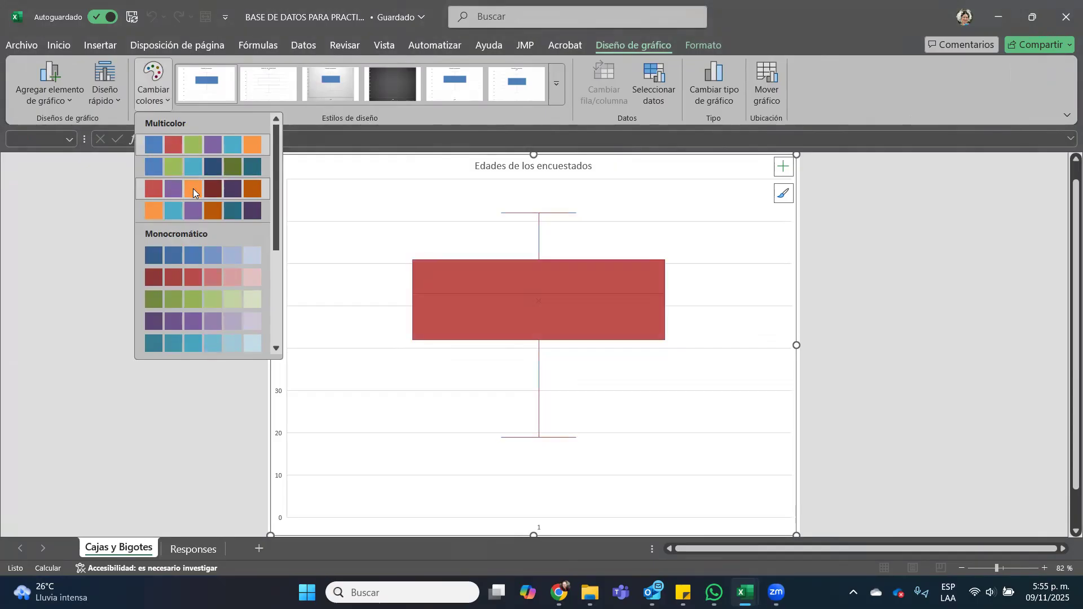
{"action": "left_click", "coordinate": [233, 299]}
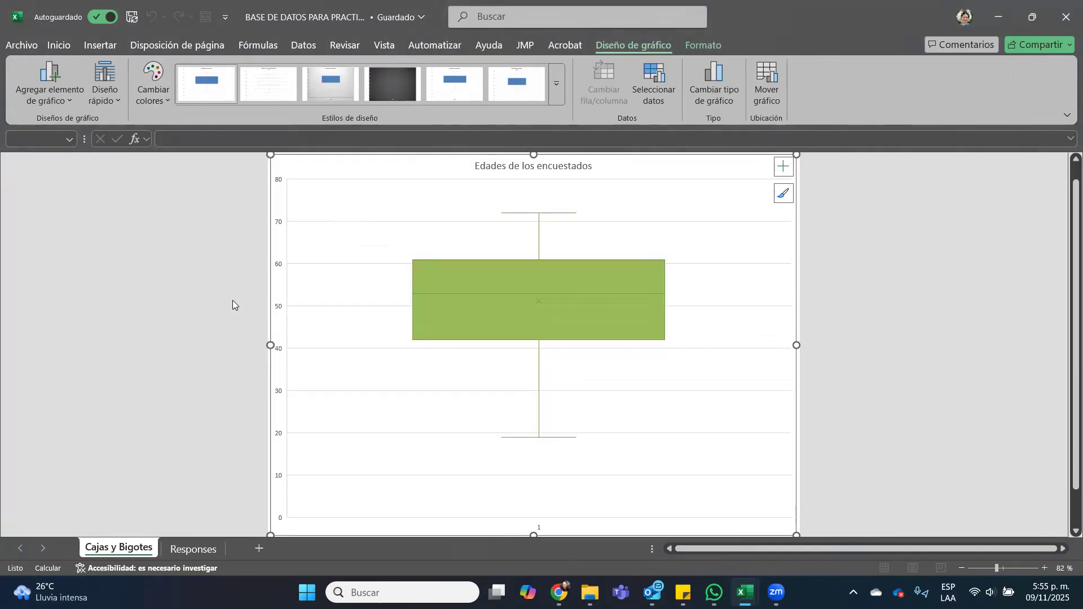
Step: Make the box plot's title and axis text red and fill the box with red
{"action": "left_click", "coordinate": [679, 222]}
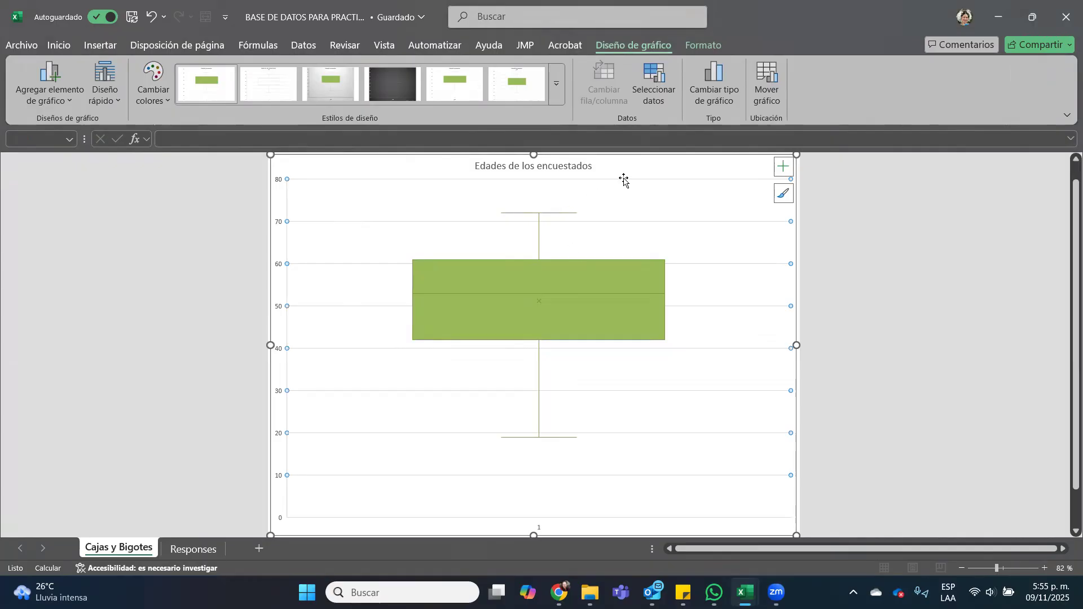
{"action": "left_click", "coordinate": [56, 46]}
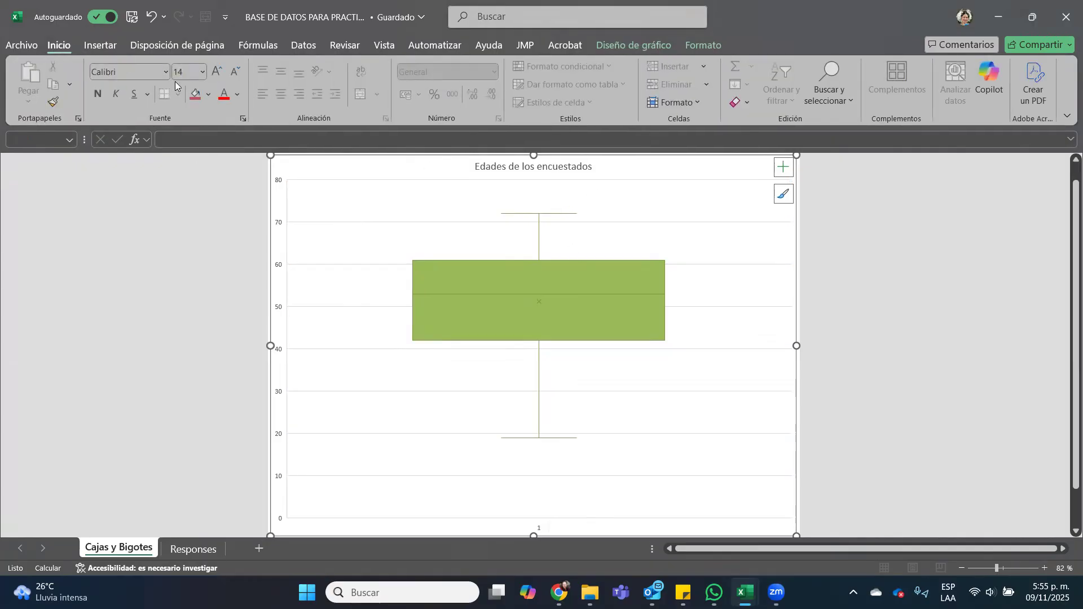
{"action": "left_click", "coordinate": [540, 243]}
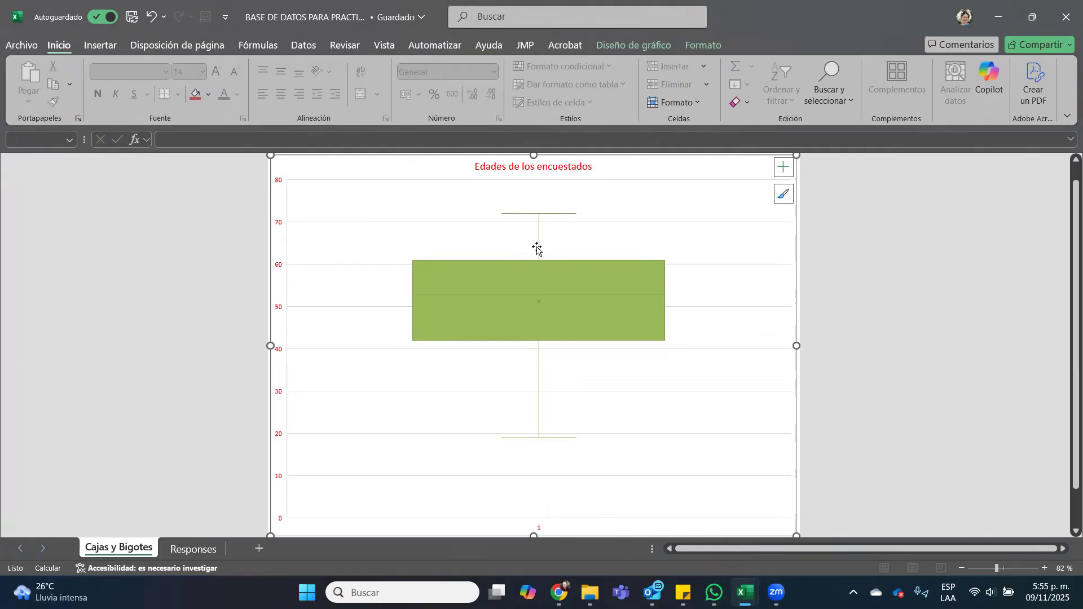
{"action": "left_click", "coordinate": [563, 307]}
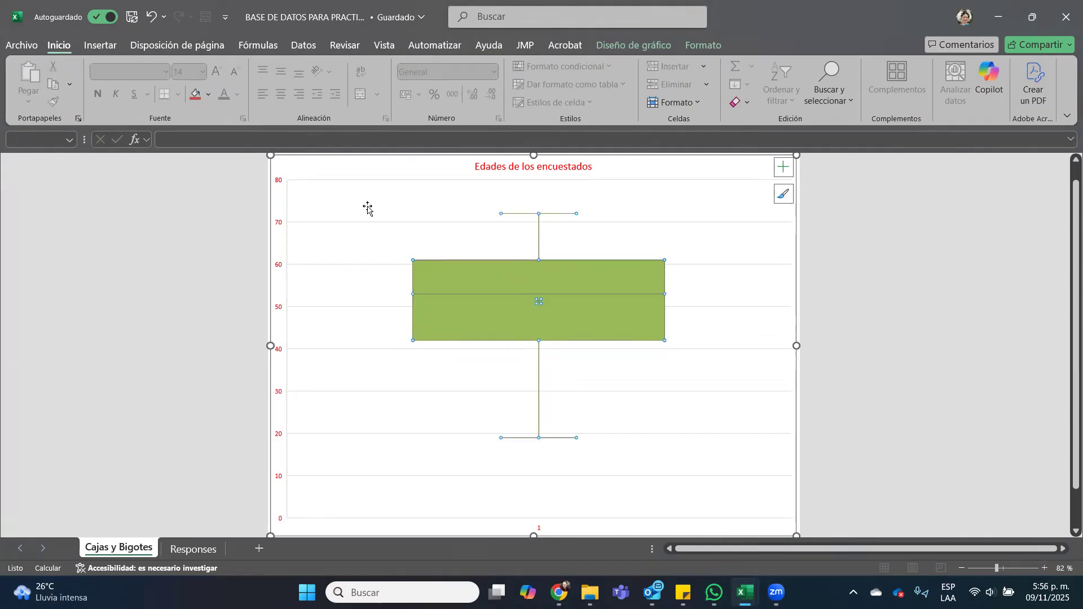
{"action": "left_click", "coordinate": [196, 94]}
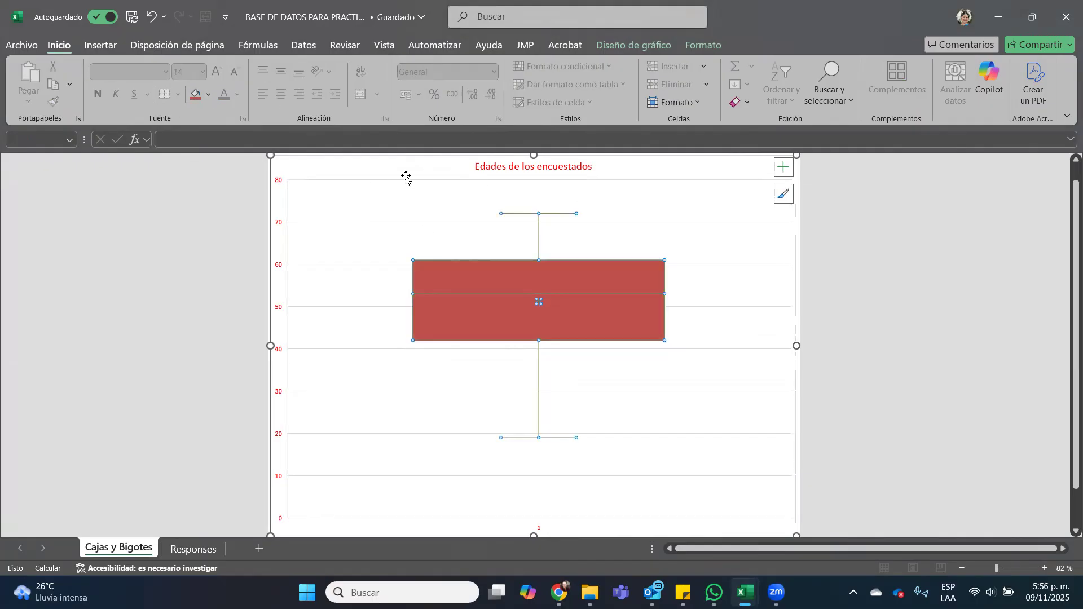
Step: Try a light green fill on the plot area behind the box and undo it
{"action": "left_click", "coordinate": [551, 241]}
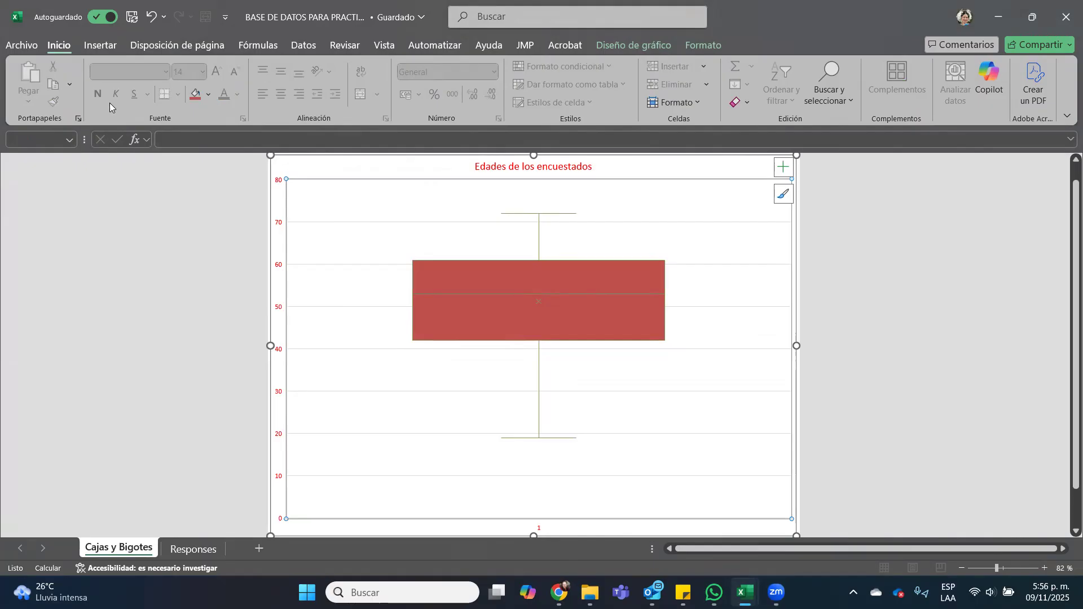
{"action": "left_click", "coordinate": [208, 95]}
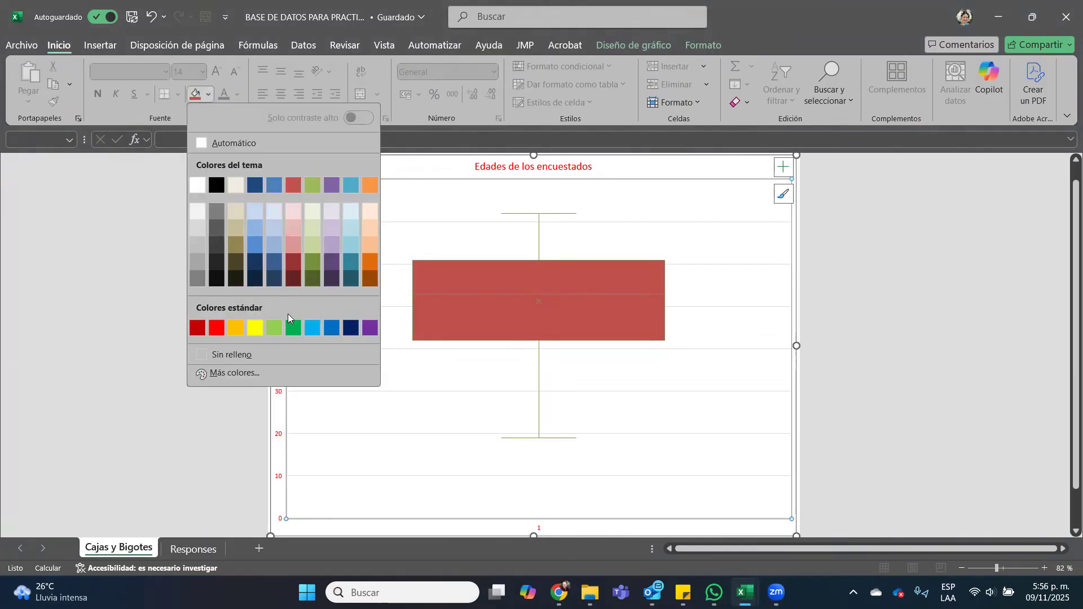
{"action": "left_click", "coordinate": [279, 330]}
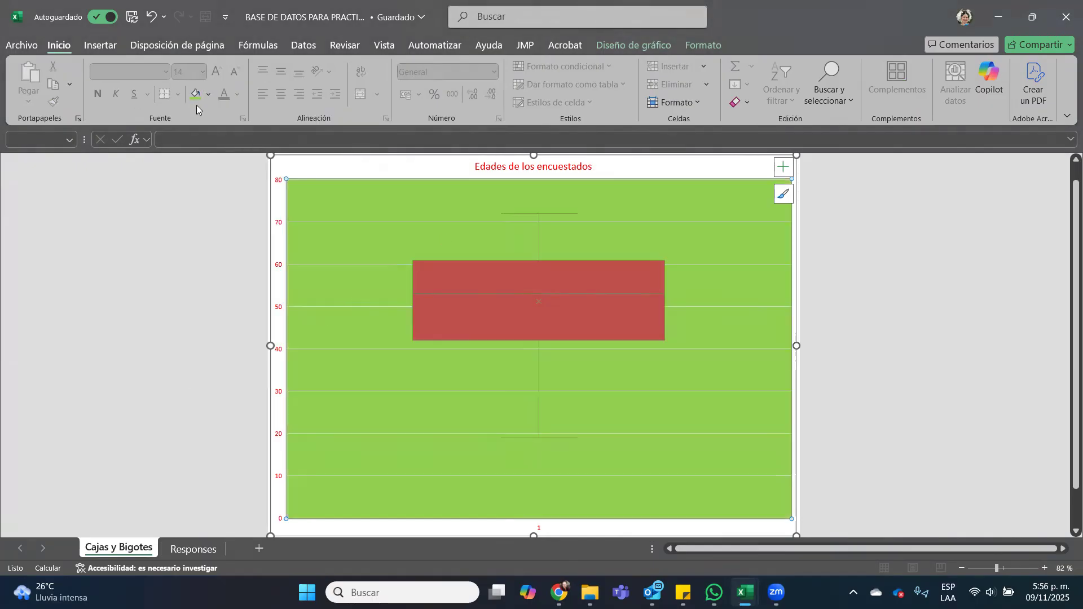
{"action": "left_click", "coordinate": [150, 16]}
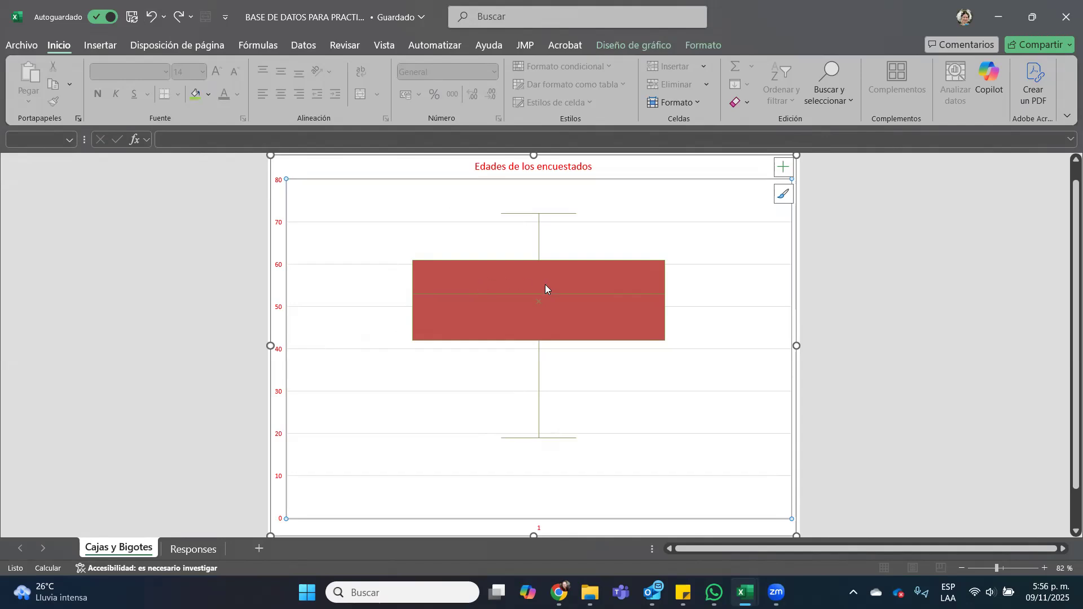
{"action": "left_click", "coordinate": [856, 242]}
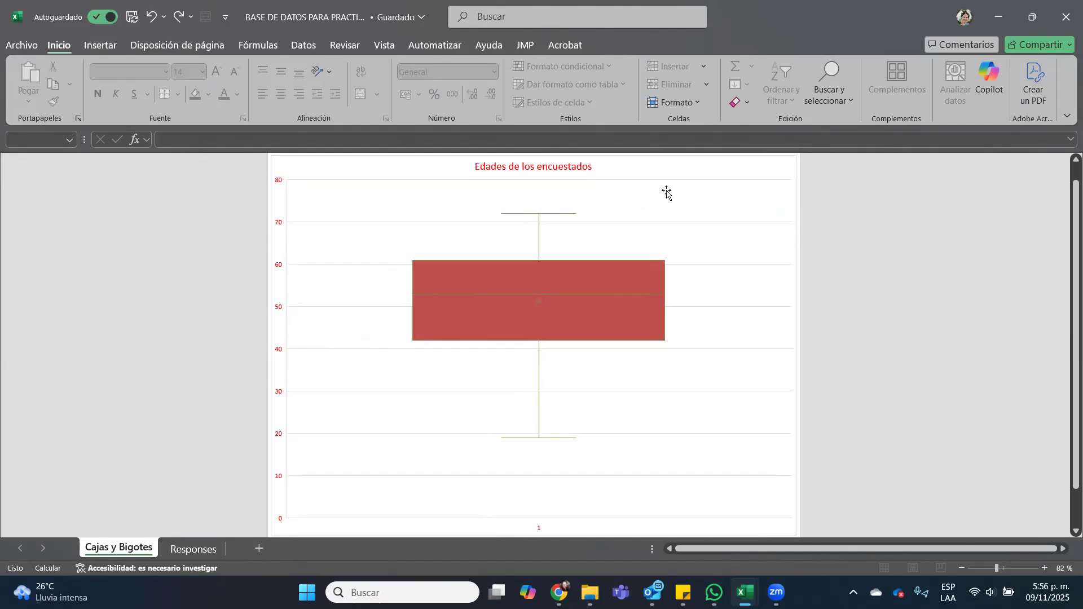
Step: Try to recolor the red box by applying the green monochromatic palette again
{"action": "left_click", "coordinate": [667, 192]}
{"action": "left_click", "coordinate": [562, 296]}
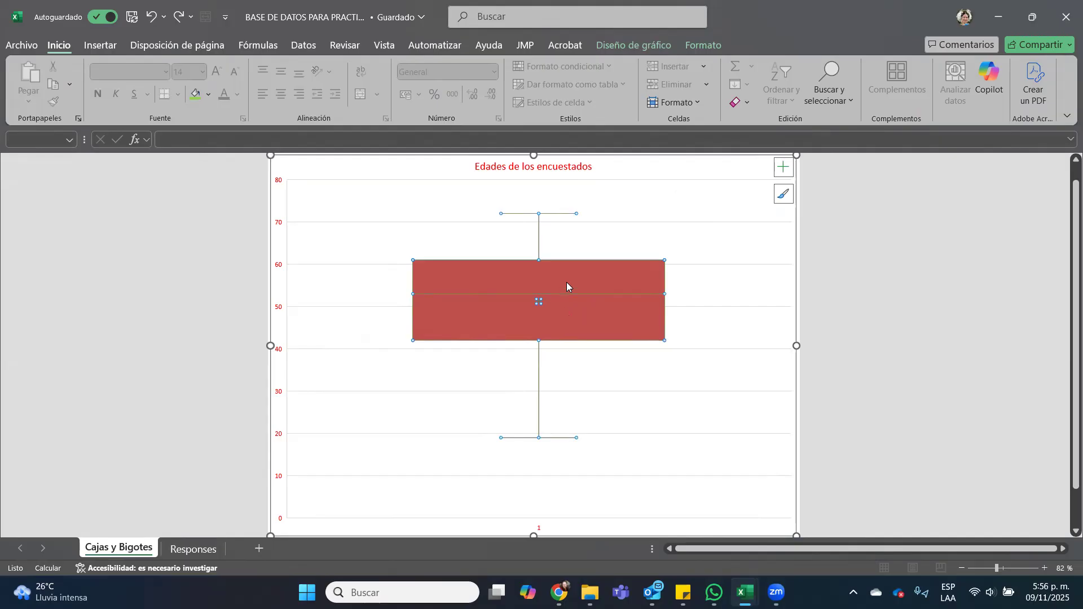
{"action": "left_click", "coordinate": [634, 45]}
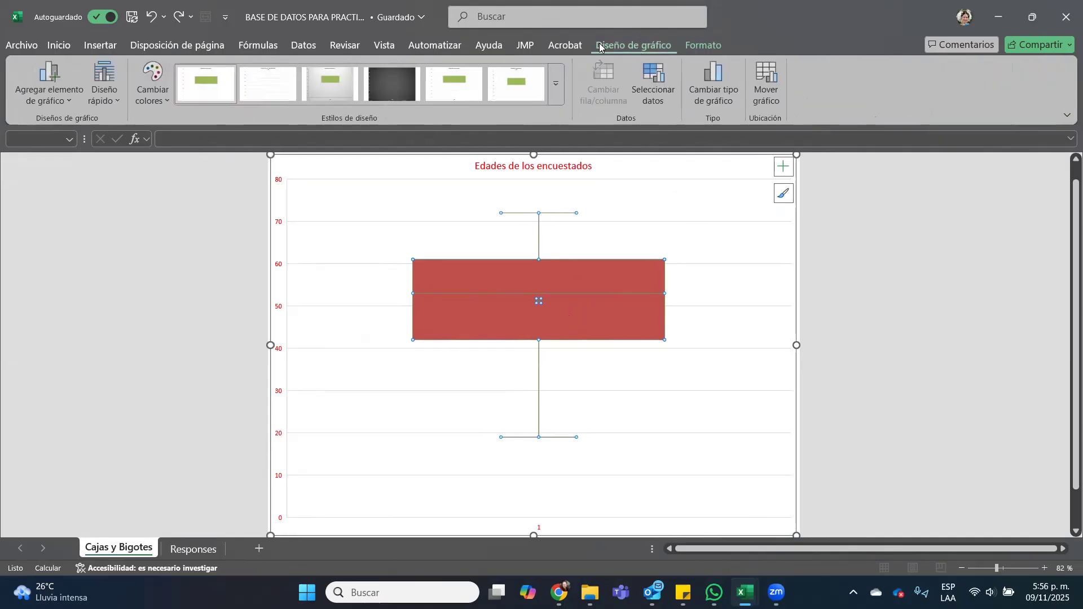
{"action": "left_click", "coordinate": [152, 85]}
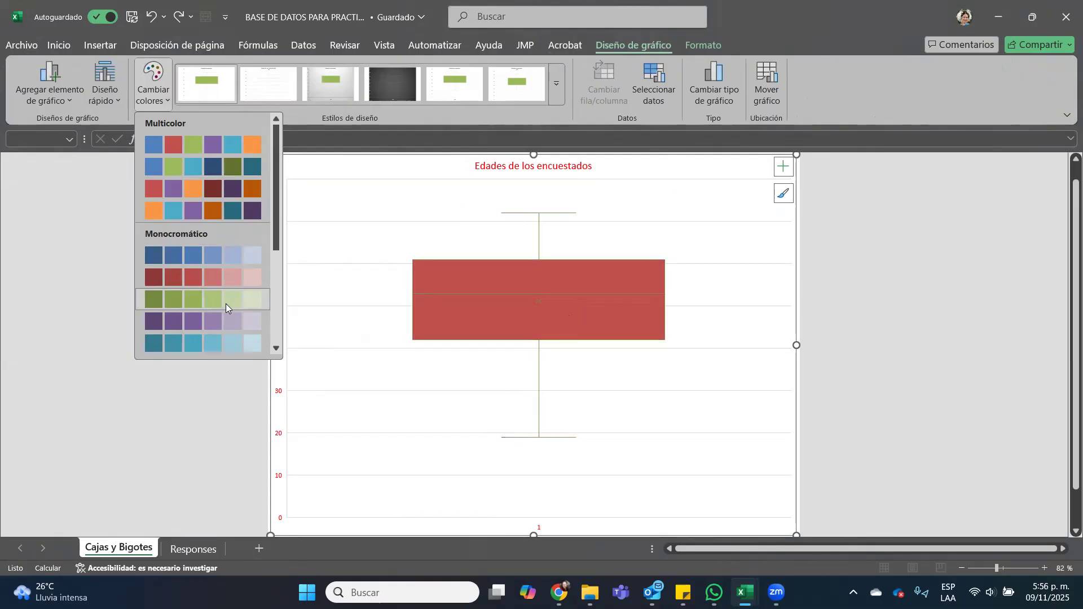
{"action": "left_click", "coordinate": [227, 301]}
{"action": "left_click", "coordinate": [580, 295]}
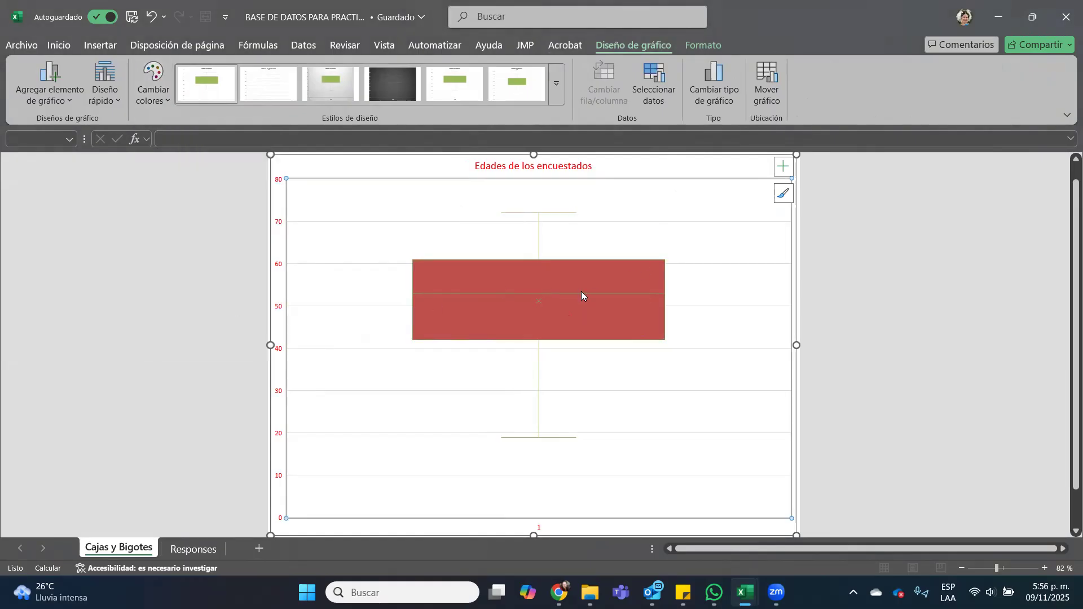
{"action": "left_click", "coordinate": [587, 273]}
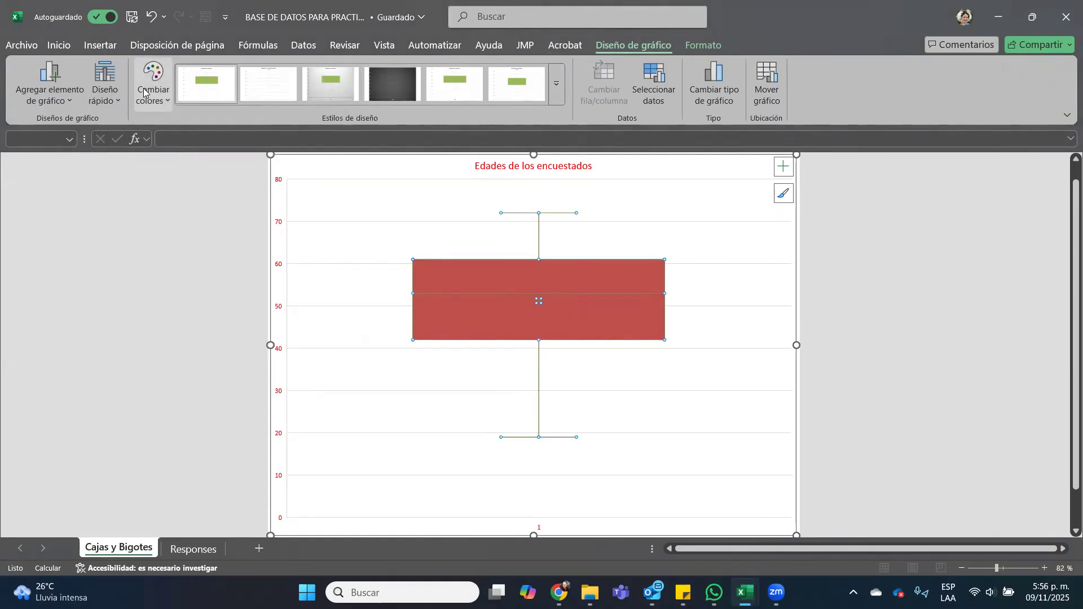
{"action": "left_click", "coordinate": [208, 90]}
{"action": "left_click", "coordinate": [602, 186]}
Step: Fill the box of the box plot with light green
{"action": "left_click", "coordinate": [576, 308]}
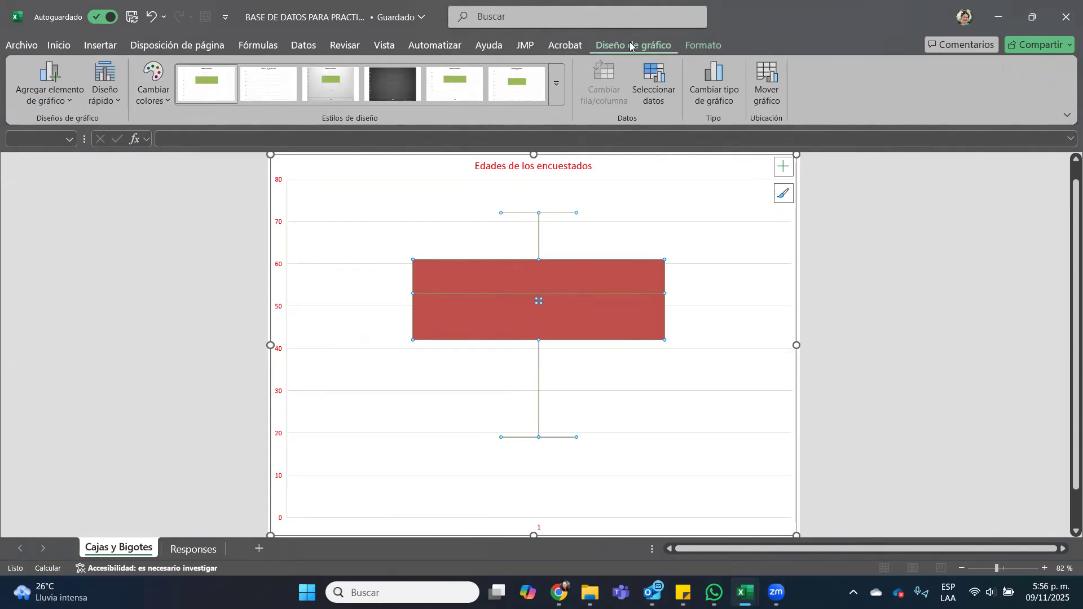
{"action": "left_click", "coordinate": [102, 46]}
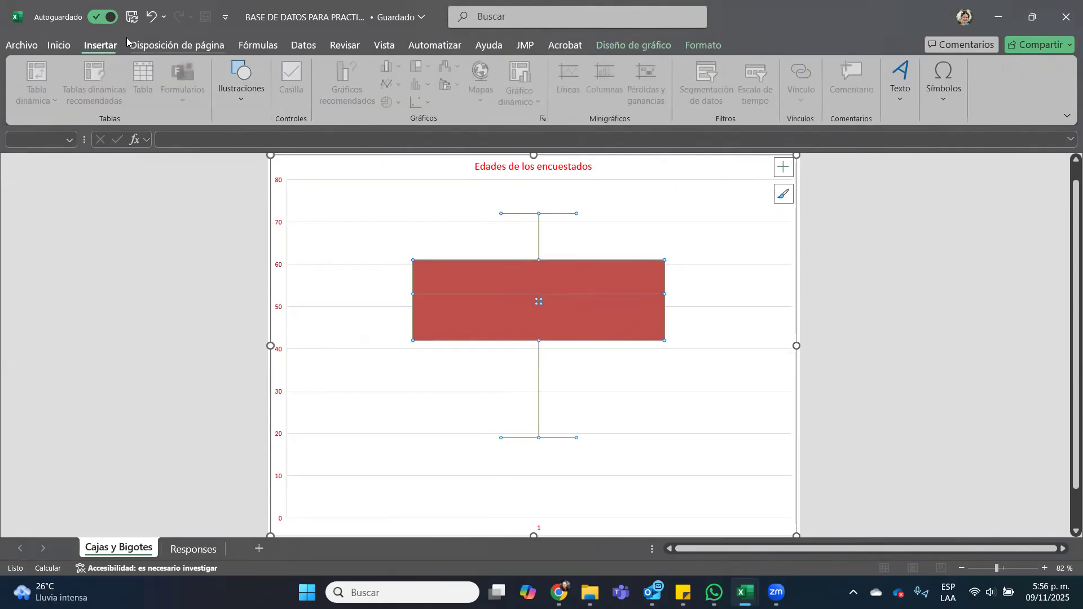
{"action": "left_click", "coordinate": [58, 46]}
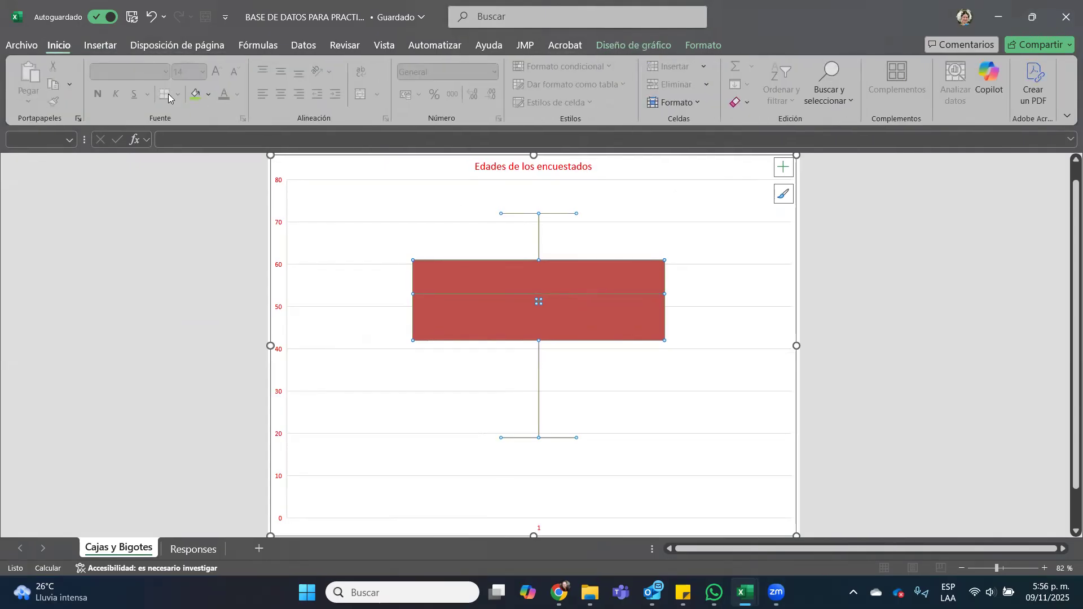
{"action": "left_click", "coordinate": [200, 94]}
{"action": "left_click", "coordinate": [704, 193]}
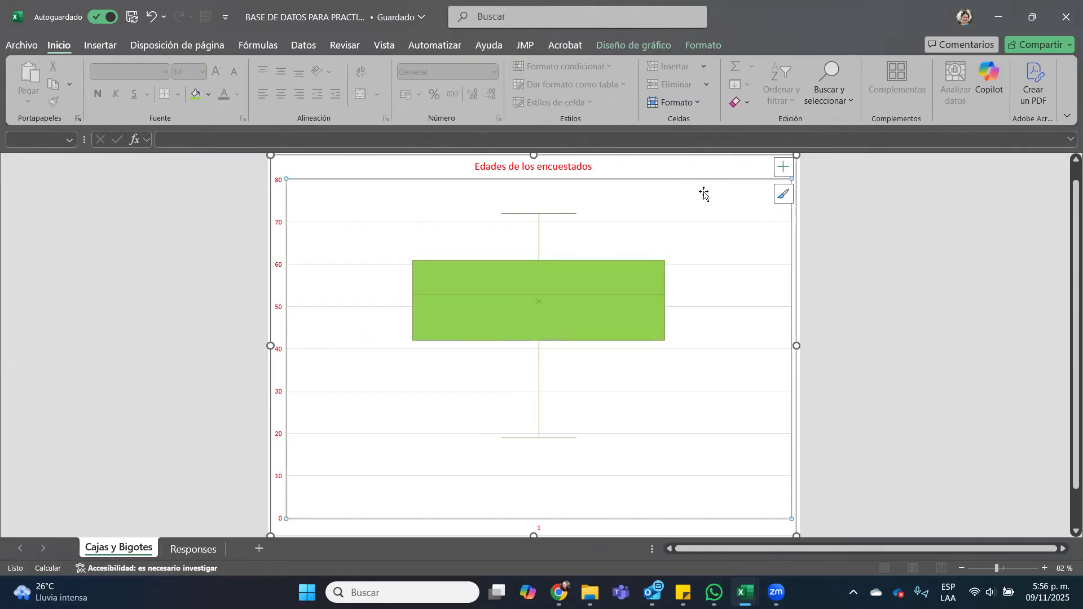
Step: Add data labels to the box plot
{"action": "left_click", "coordinate": [550, 304]}
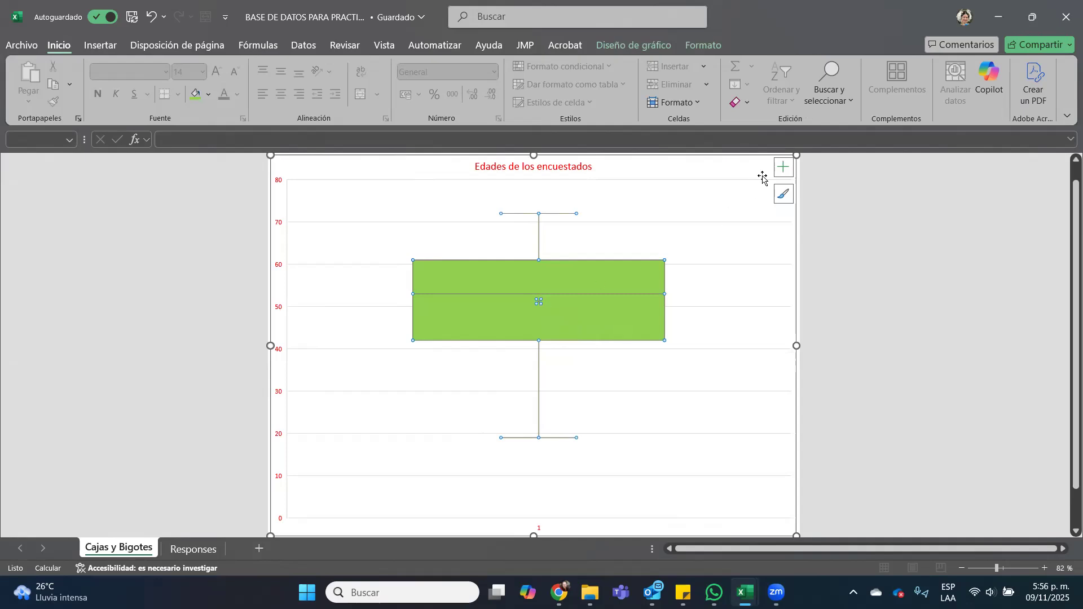
{"action": "left_click", "coordinate": [783, 167]}
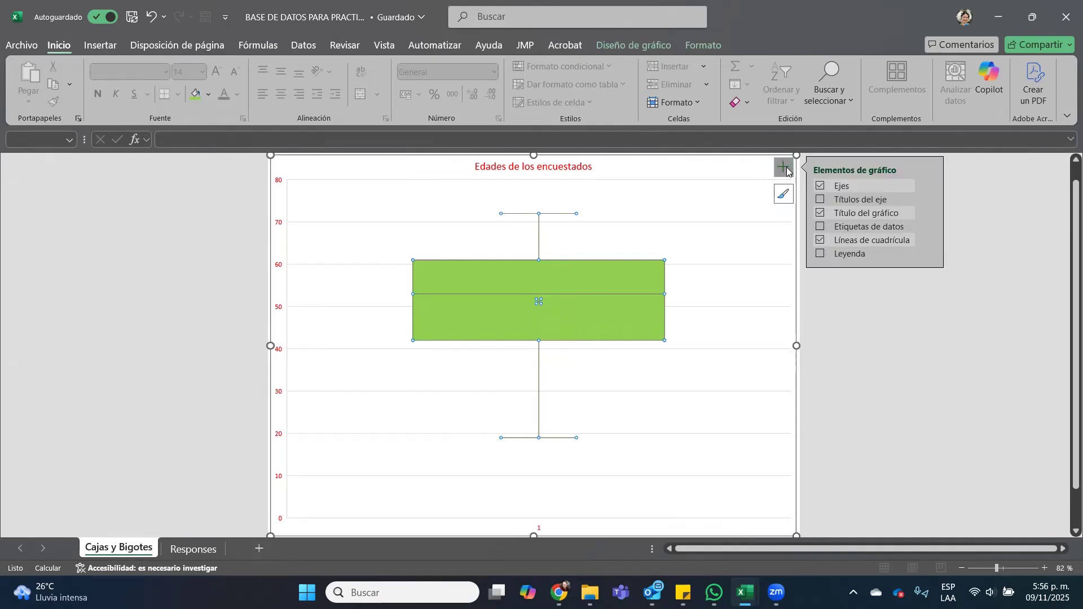
{"action": "left_click", "coordinate": [844, 227]}
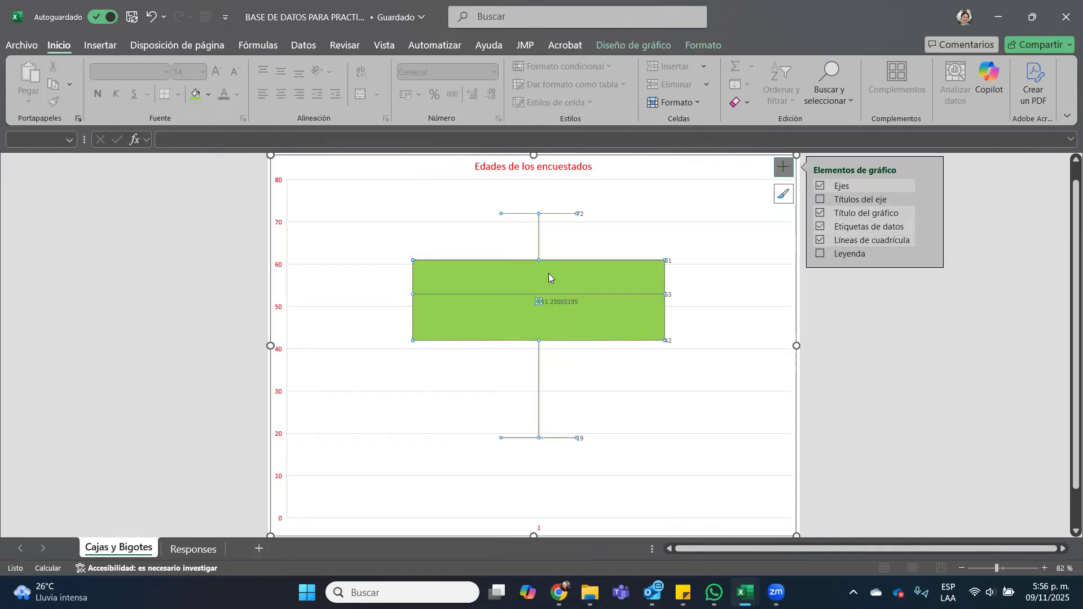
Step: Increase the font size of all the text in the box plot to 16
{"action": "left_click", "coordinate": [445, 190]}
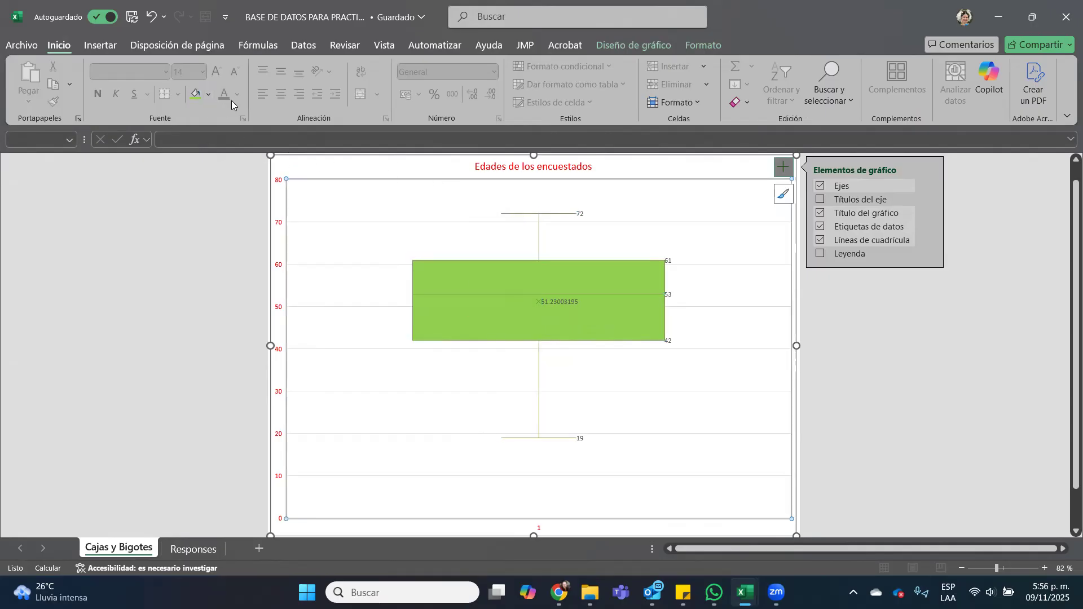
{"action": "left_click", "coordinate": [422, 266]}
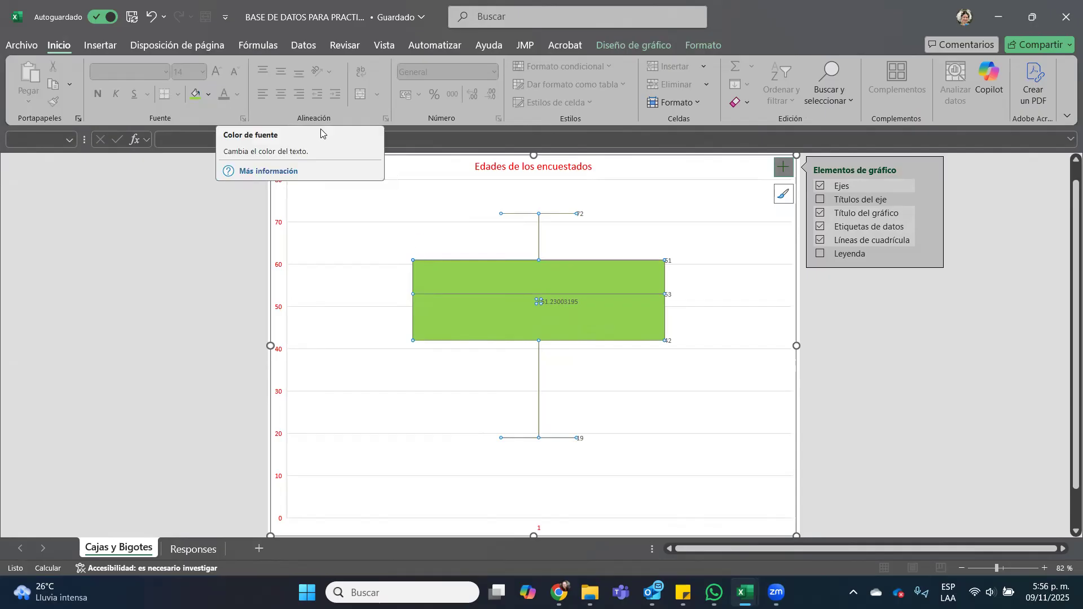
{"action": "left_click", "coordinate": [487, 236]}
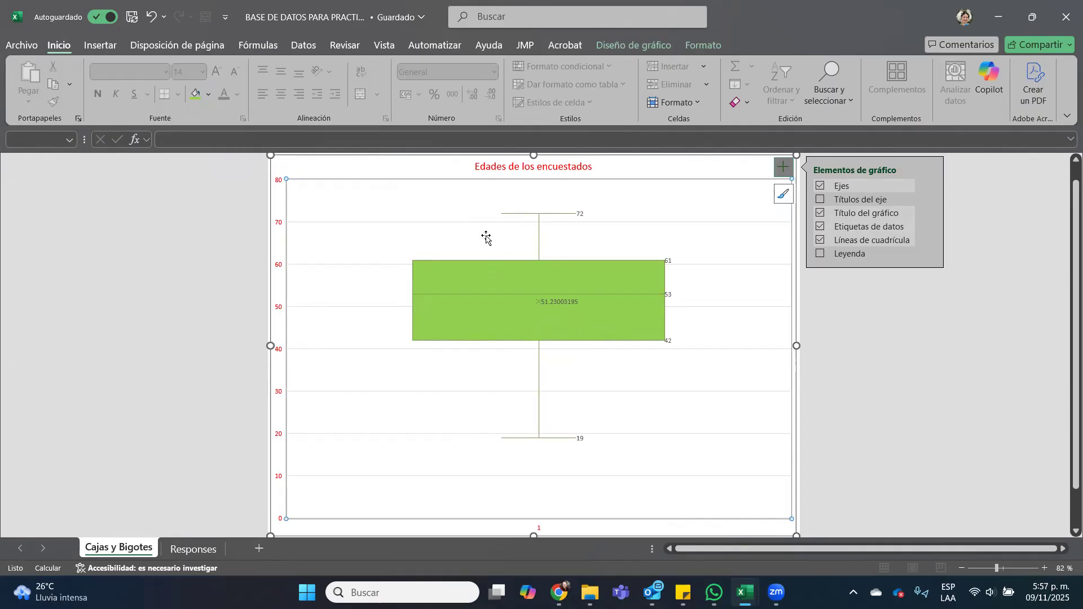
{"action": "left_click", "coordinate": [297, 162]}
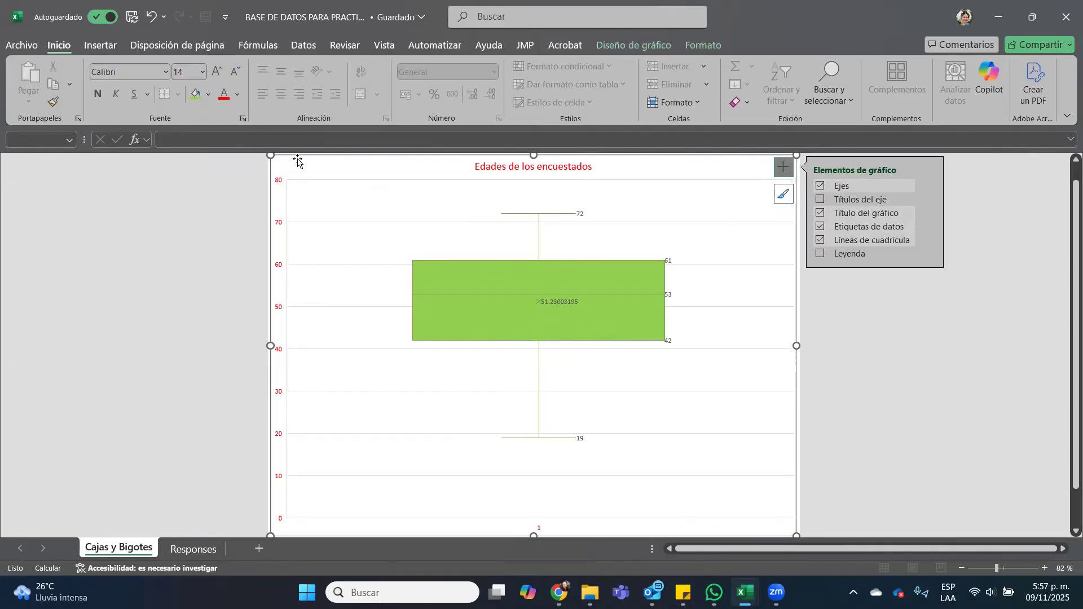
{"action": "left_click", "coordinate": [216, 70]}
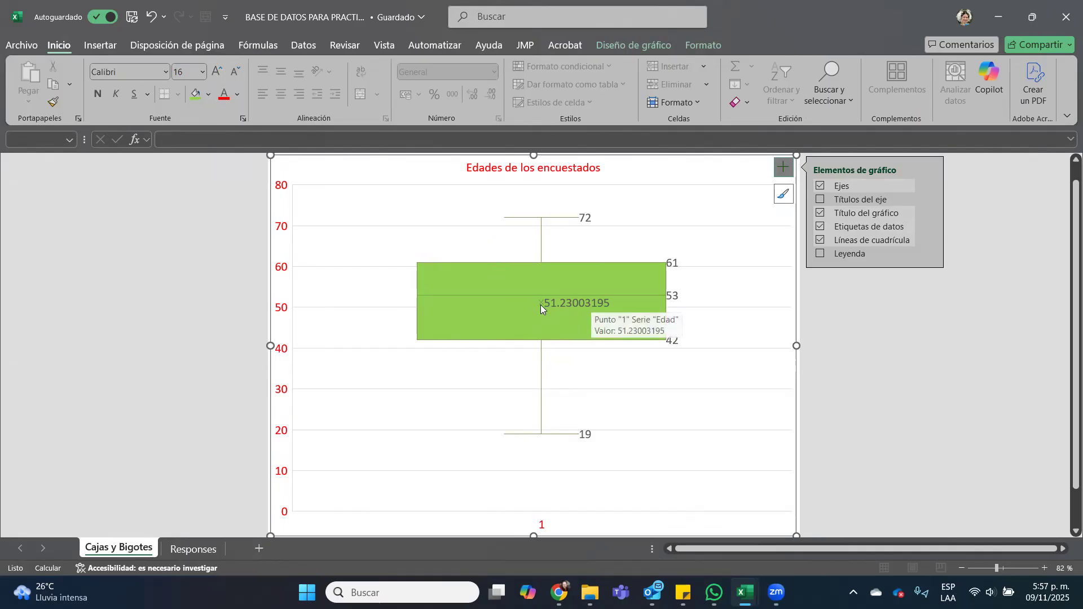
Step: Compare the mean, median and quartile labels of the box plot with the central tendency values on the Responses sheet
{"action": "mouse_move", "coordinate": [560, 301]}
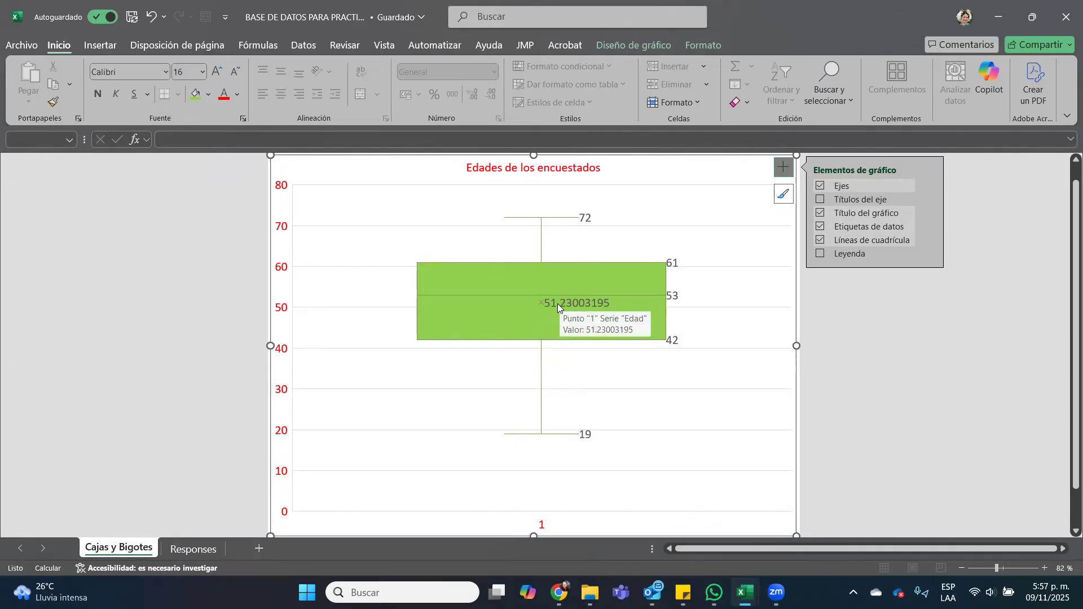
{"action": "left_click", "coordinate": [191, 550]}
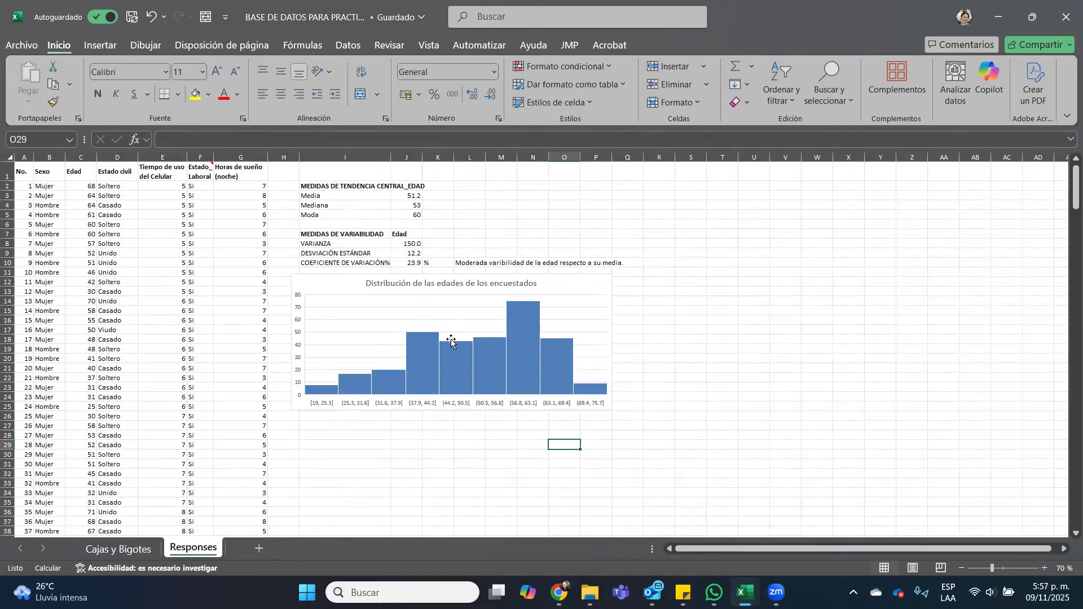
{"action": "left_click", "coordinate": [413, 201]}
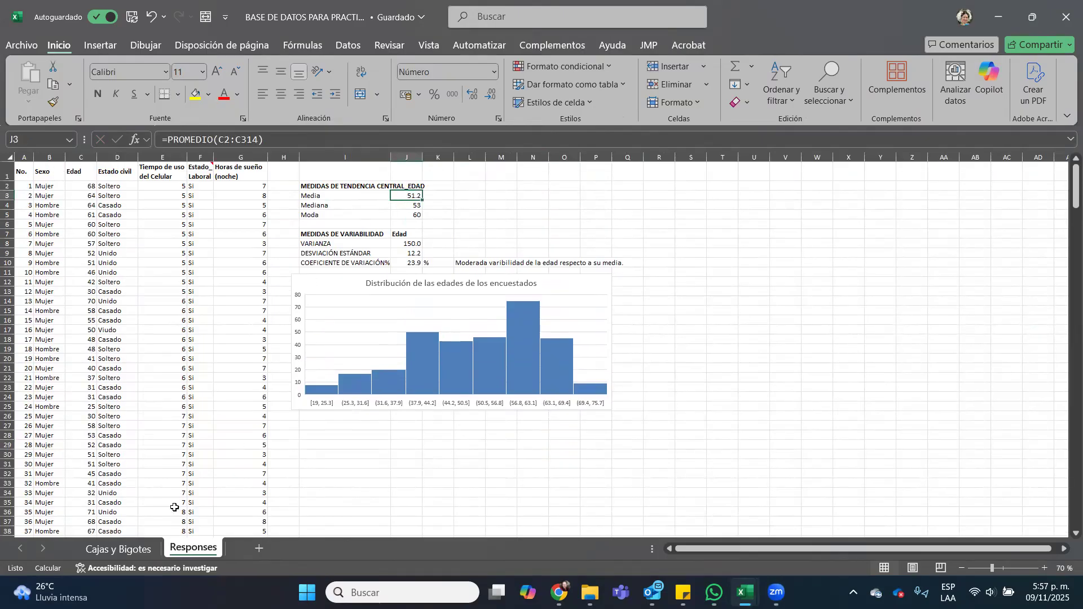
{"action": "left_click", "coordinate": [118, 549]}
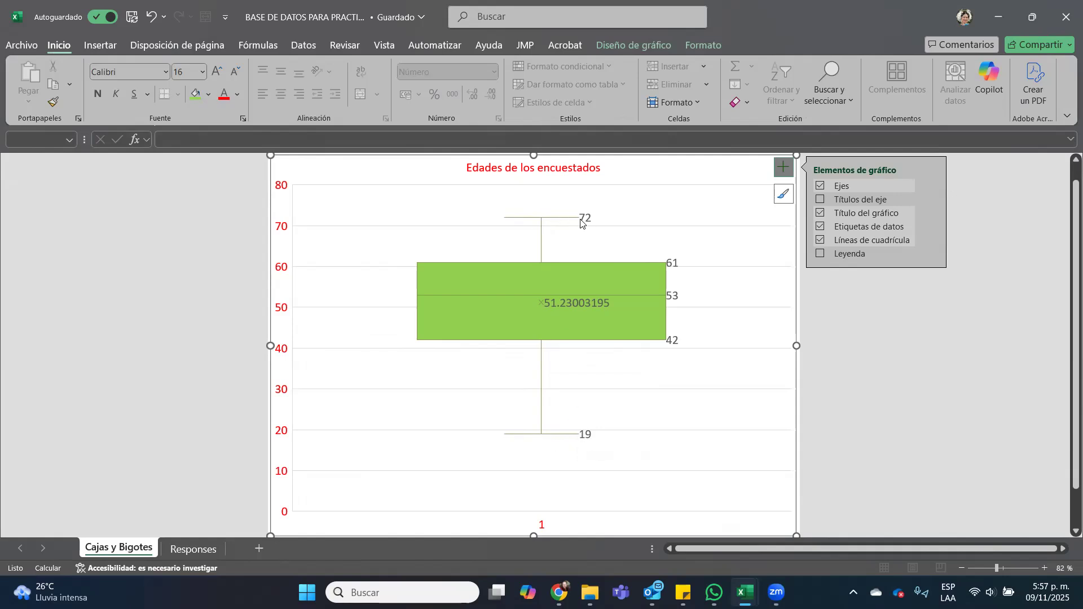
{"action": "mouse_move", "coordinate": [672, 349]}
{"action": "mouse_move", "coordinate": [543, 303]}
{"action": "left_click", "coordinate": [193, 548]}
{"action": "left_click", "coordinate": [407, 207]}
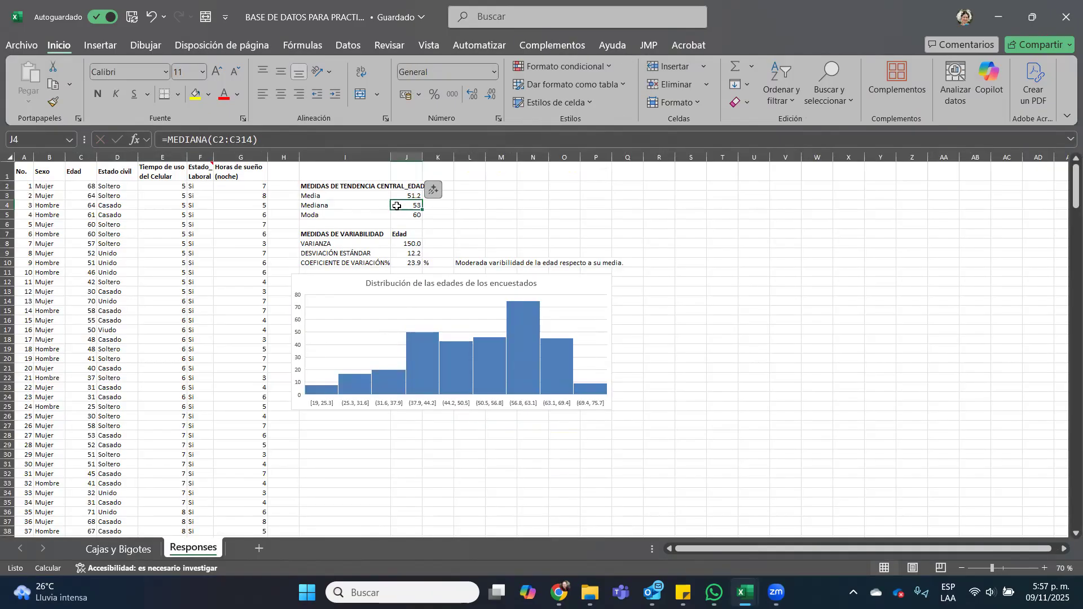
{"action": "left_click", "coordinate": [121, 548]}
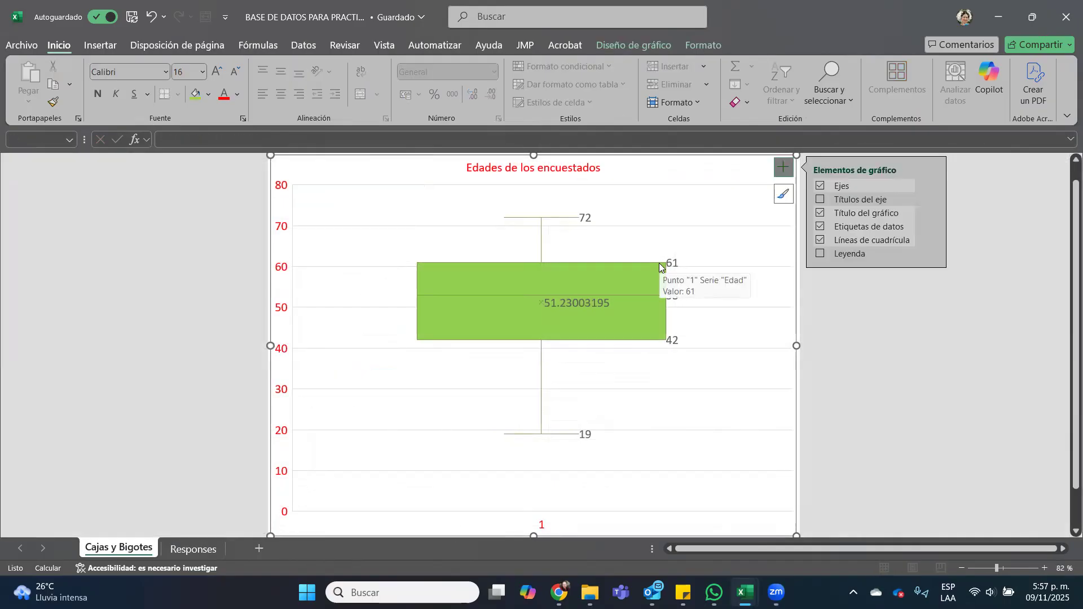
{"action": "mouse_move", "coordinate": [672, 265]}
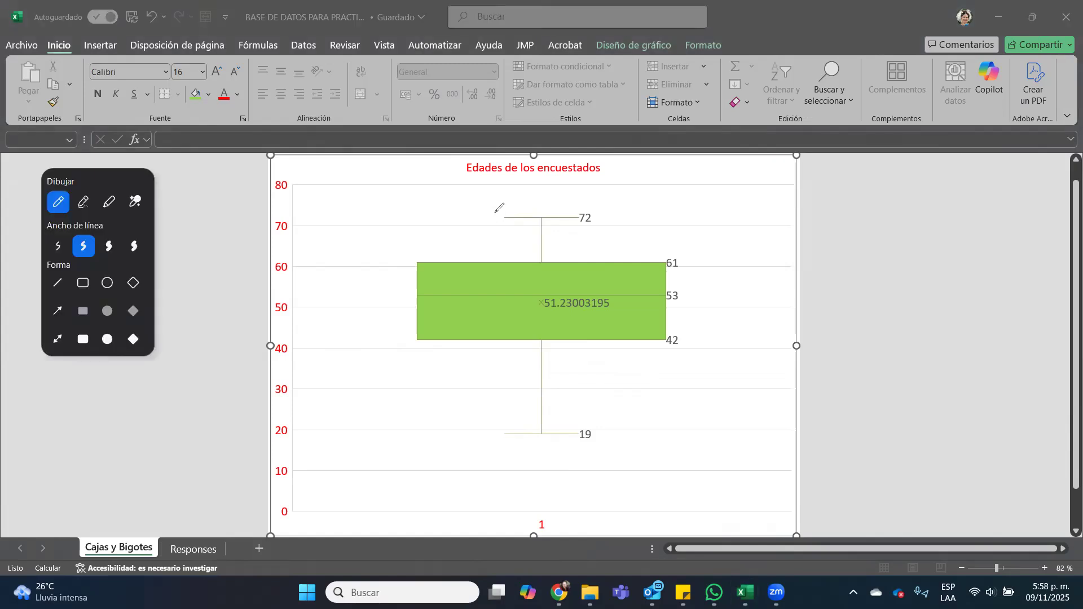
Step: Draw a freehand distribution curve beside the box plot from the maximum to the minimum whisker, and erase it
{"action": "mouse_move", "coordinate": [494, 213]}
{"action": "left_mouse_down"}
{"action": "mouse_move", "coordinate": [399, 270]}
{"action": "mouse_move", "coordinate": [394, 309]}
{"action": "mouse_move", "coordinate": [409, 338]}
{"action": "mouse_move", "coordinate": [482, 402]}
{"action": "mouse_move", "coordinate": [498, 436]}
{"action": "left_mouse_up"}
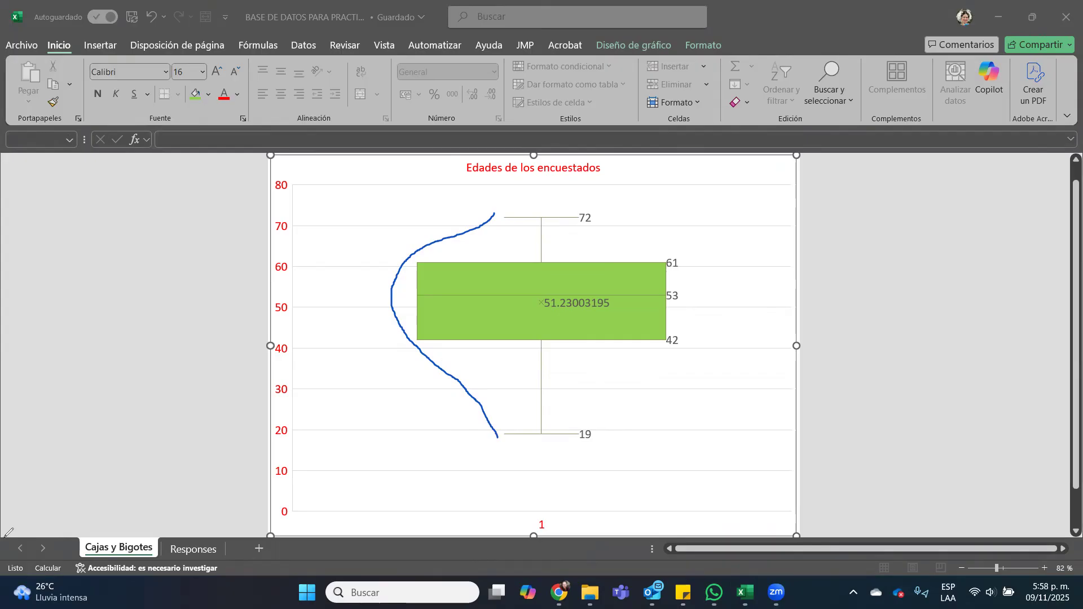
{"action": "left_click", "coordinate": [417, 252]}
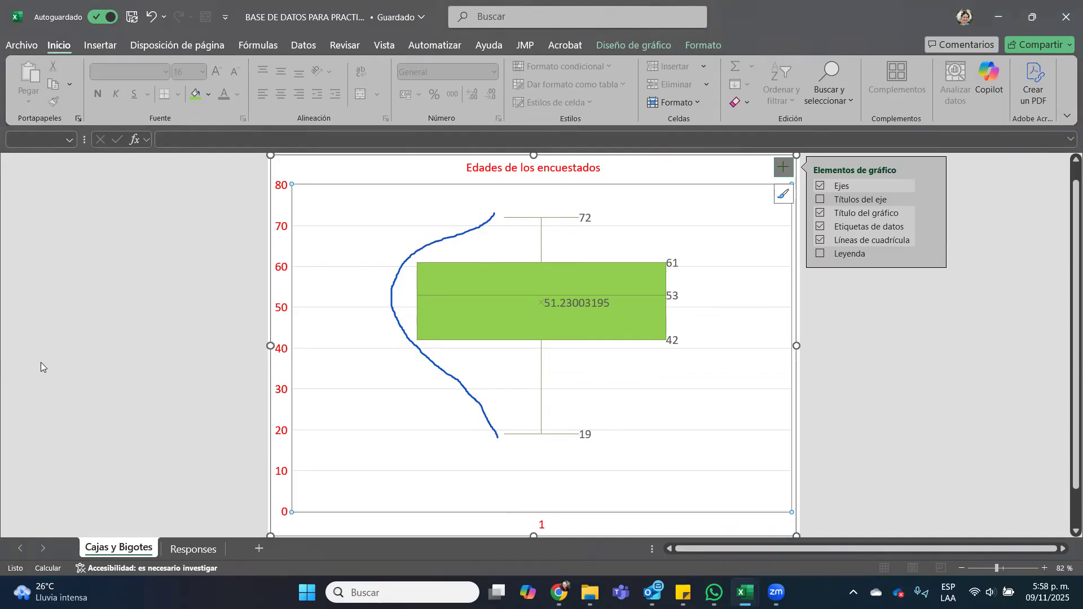
{"action": "key", "text": "ctrl+shift+4"}
{"action": "key", "text": "e"}
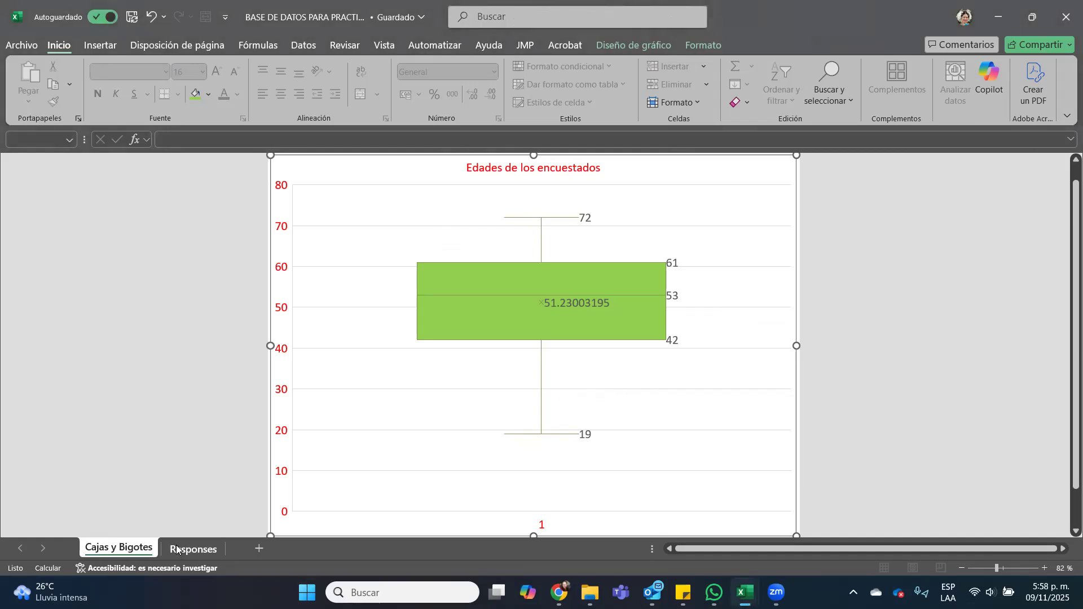
Step: Start the Estadística descriptiva data analysis from the Responses sheet
{"action": "left_click", "coordinate": [191, 550]}
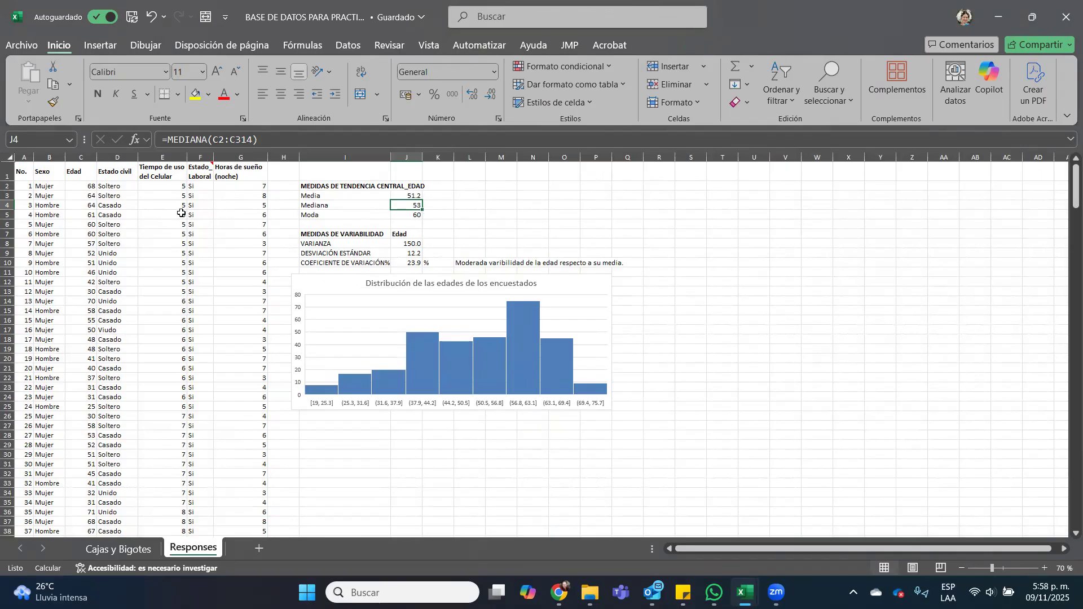
{"action": "left_click", "coordinate": [346, 45]}
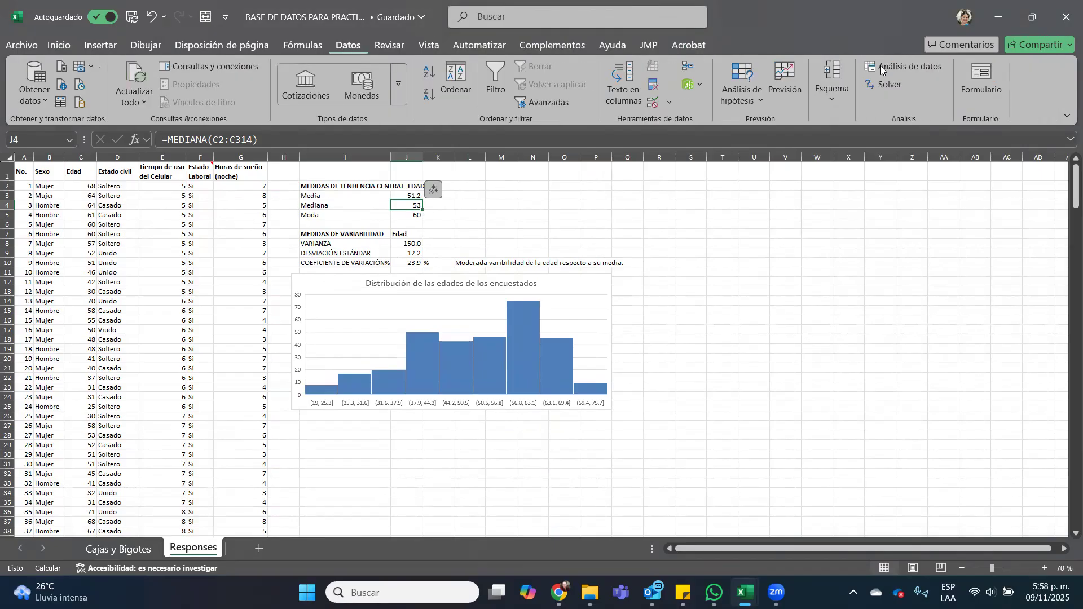
{"action": "left_click", "coordinate": [897, 67]}
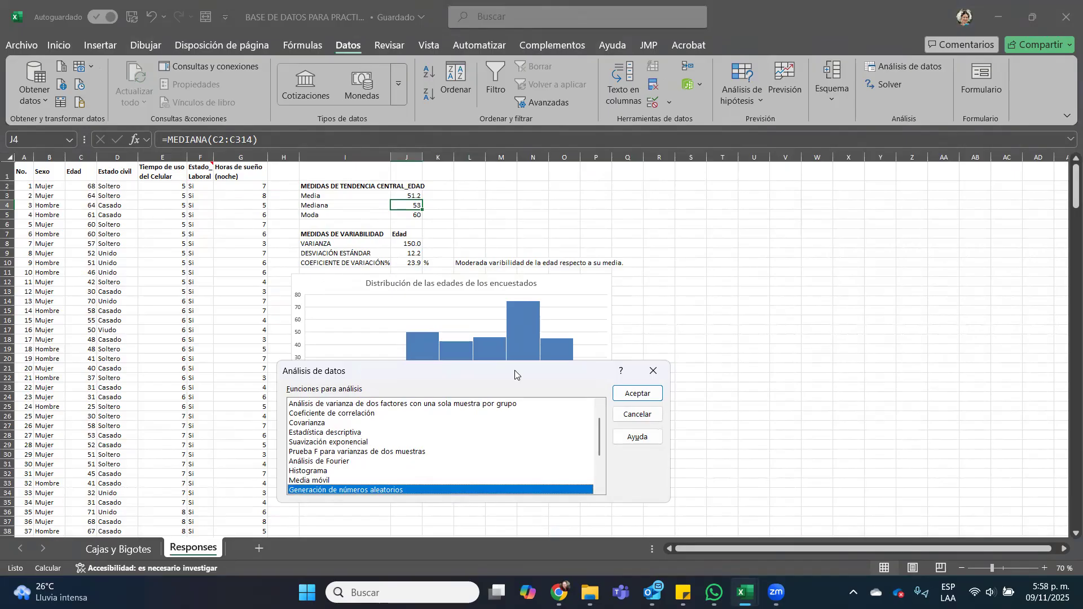
{"action": "left_click_drag", "start_coordinate": [515, 375], "coordinate": [869, 191]}
{"action": "left_click", "coordinate": [690, 249]}
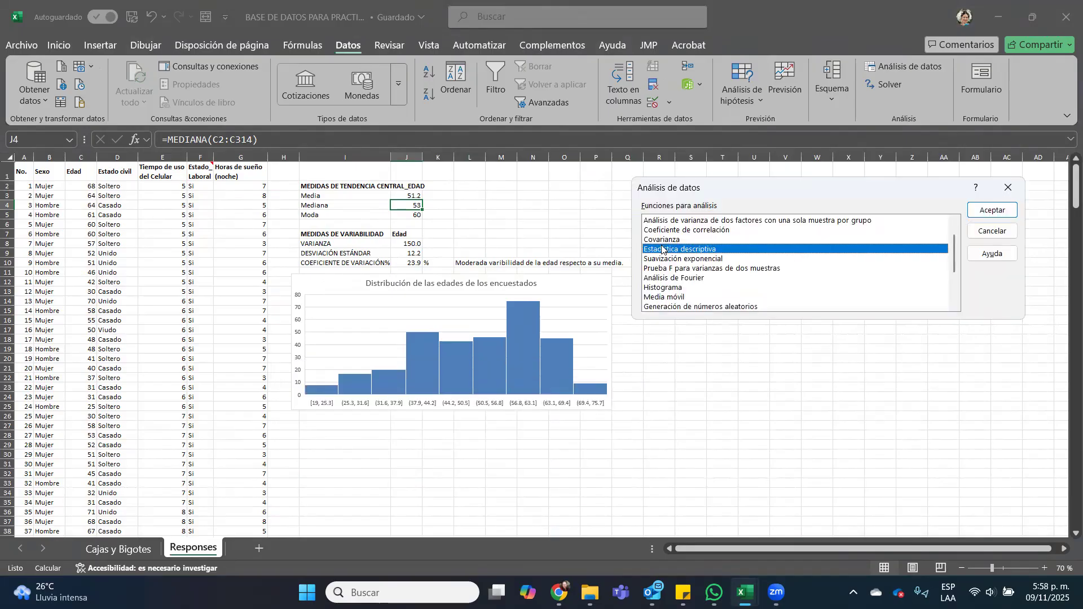
{"action": "left_click", "coordinate": [988, 212]}
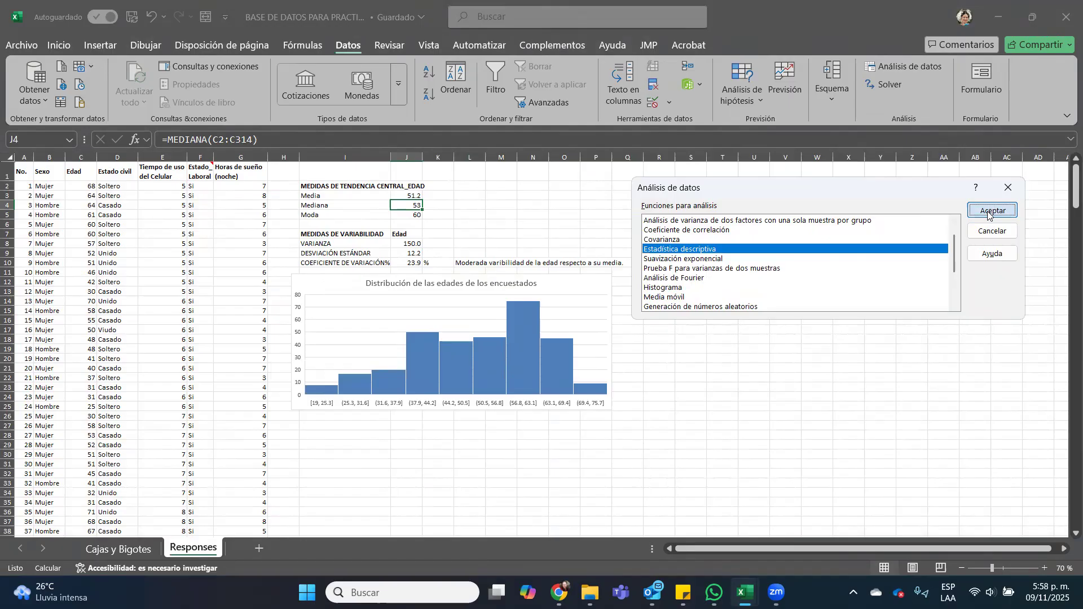
{"action": "left_click", "coordinate": [84, 185]}
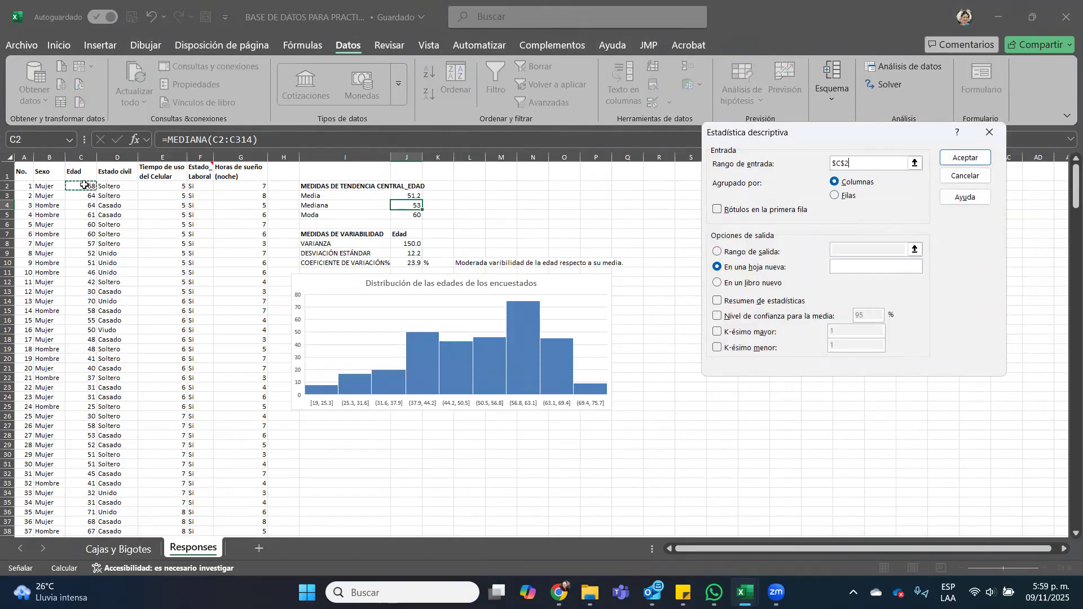
{"action": "key", "text": "ctrl+shift+Down"}
{"action": "key", "text": "BackSpace"}
{"action": "key", "text": "BackSpace"}
{"action": "key", "text": "BackSpace"}
{"action": "key", "text": "BackSpace"}
{"action": "key", "text": "BackSpace"}
{"action": "key", "text": "BackSpace"}
{"action": "key", "text": "BackSpace"}
{"action": "key", "text": "BackSpace"}
{"action": "key", "text": "BackSpace"}
{"action": "scroll", "coordinate": [115, 198], "scroll_direction": "up", "scroll_amount": 18}
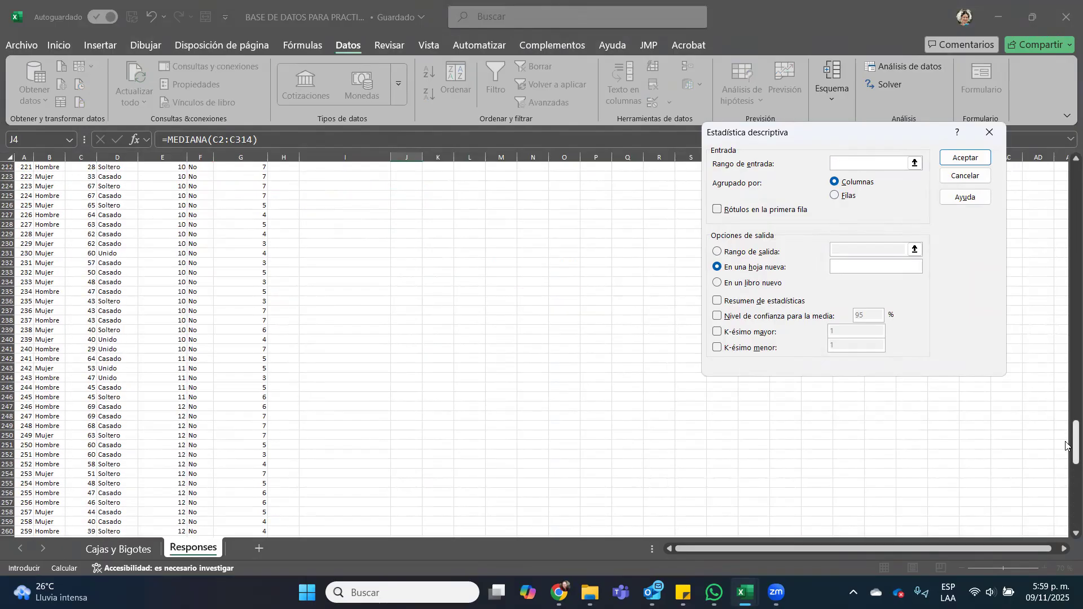
{"action": "scroll", "coordinate": [1065, 446], "scroll_direction": "up", "scroll_amount": 5}
{"action": "left_click_drag", "start_coordinate": [1075, 417], "coordinate": [1064, 141]}
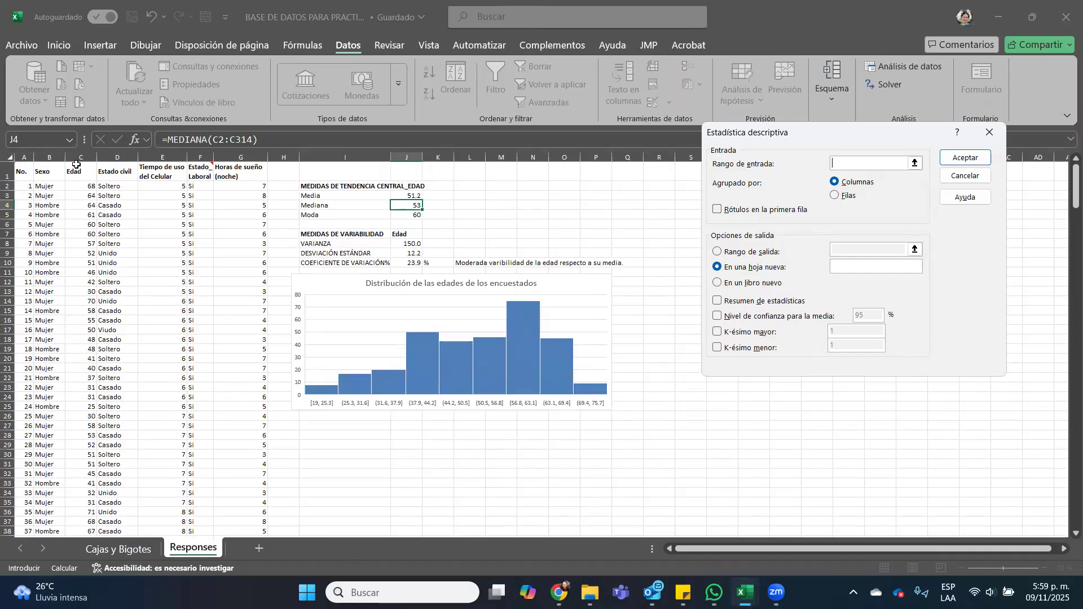
Step: Generate the statistics summary for $C$1:$C$314, with labels in the first row, on a new sheet named Estadísticas de Edad
{"action": "left_click", "coordinate": [81, 167]}
{"action": "key", "text": "ctrl+shift+Down"}
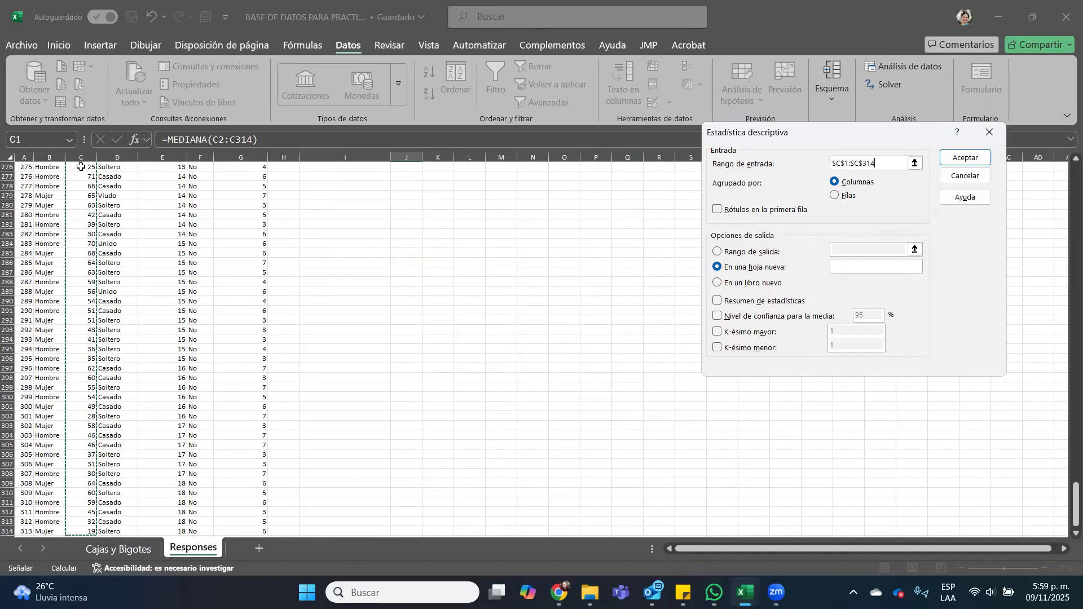
{"action": "left_click", "coordinate": [718, 210]}
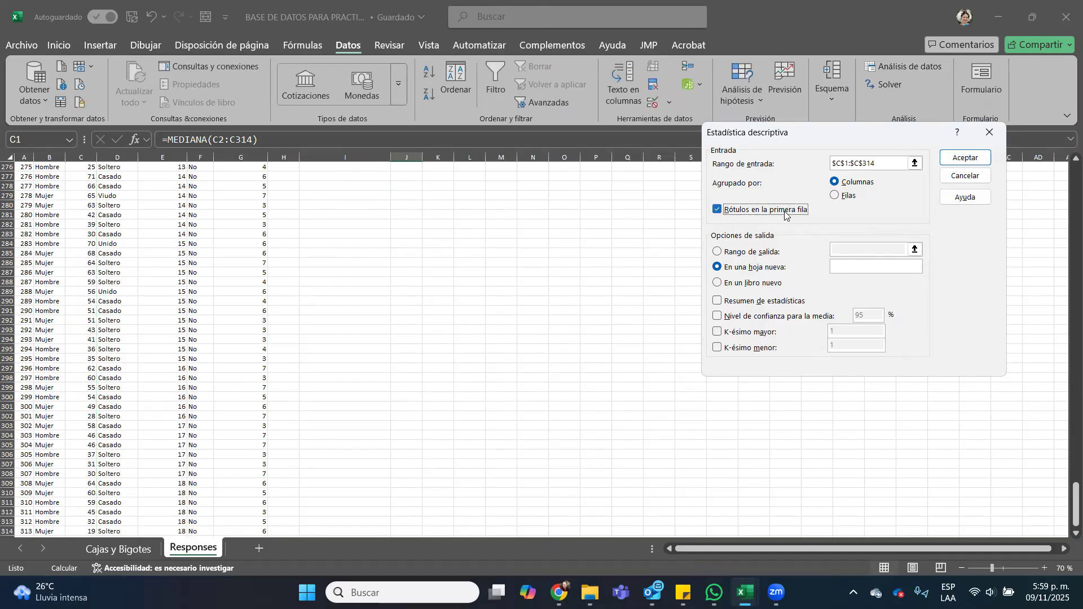
{"action": "left_click", "coordinate": [861, 266]}
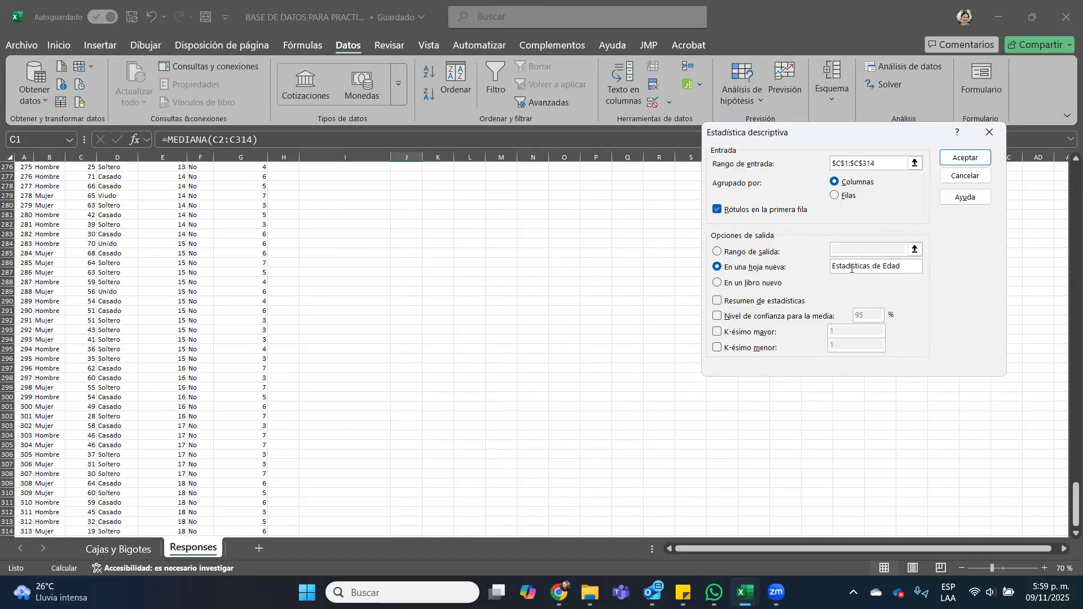
{"action": "left_click", "coordinate": [729, 305]}
{"action": "left_click", "coordinate": [956, 158]}
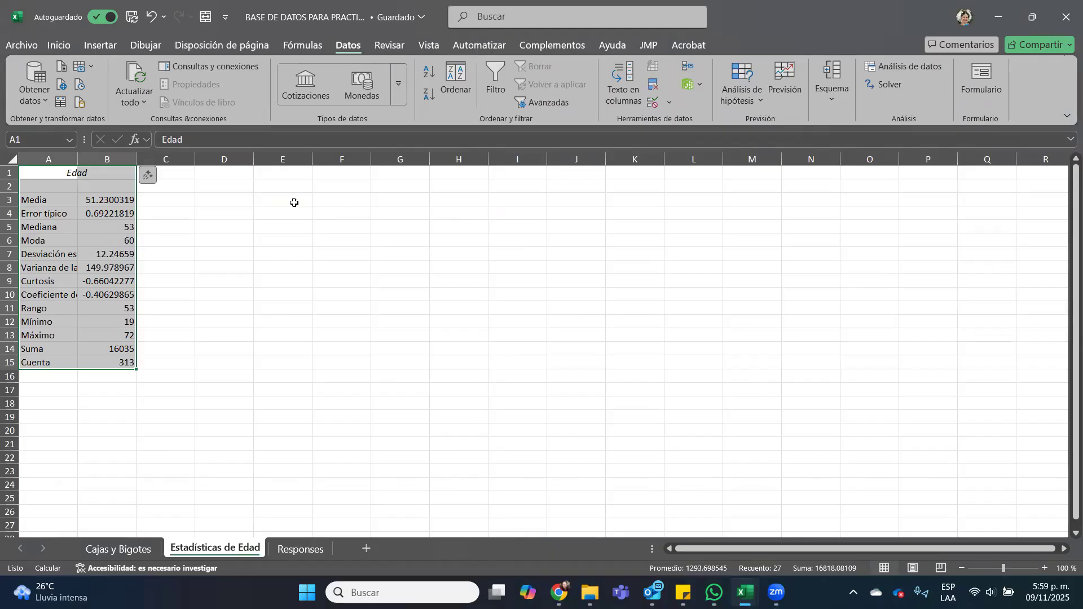
Step: Widen column A of the statistics table to fit its full labels
{"action": "double_click", "coordinate": [78, 159]}
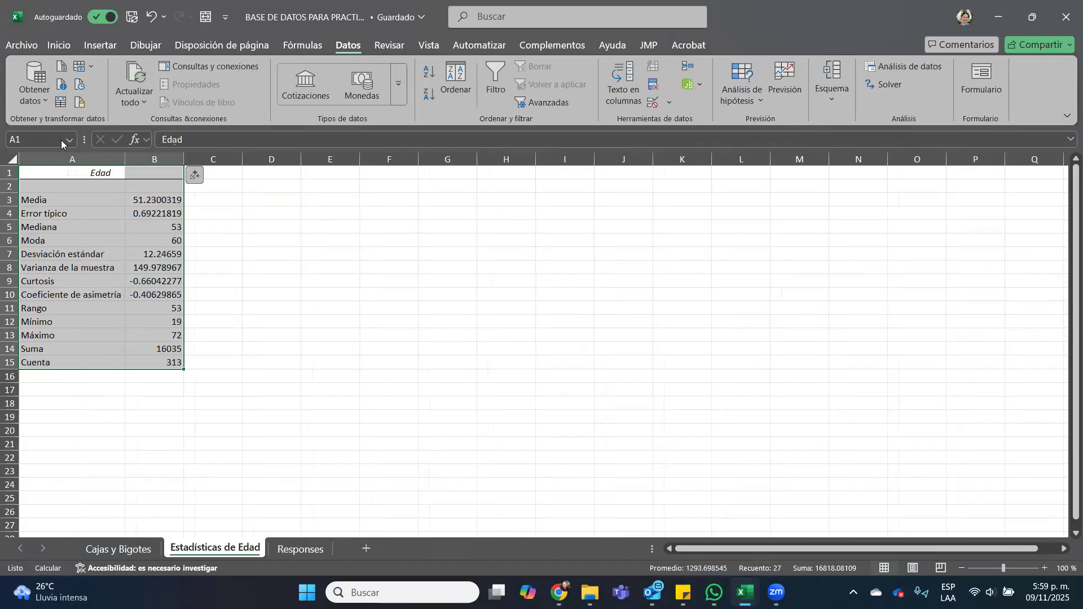
{"action": "scroll", "coordinate": [124, 270], "scroll_direction": "up", "scroll_amount": 2, "text": "ctrl"}
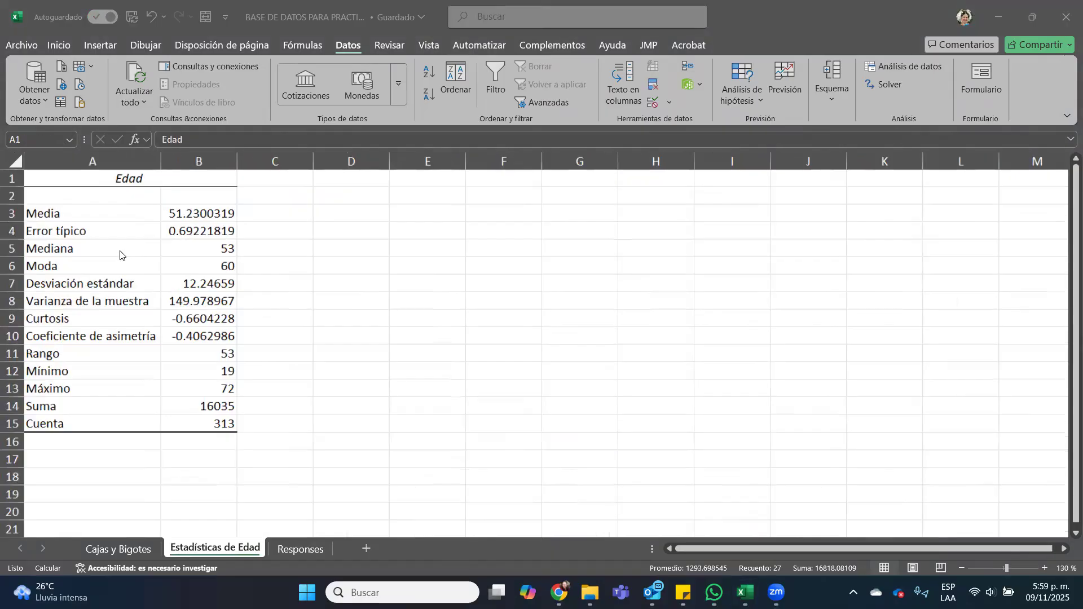
{"action": "scroll", "coordinate": [224, 233], "scroll_direction": "up", "scroll_amount": 1, "text": "ctrl"}
Step: Reduce the mean and standard error in B3:B4 to one decimal place
{"action": "left_click_drag", "start_coordinate": [234, 222], "coordinate": [236, 241]}
{"action": "left_click", "coordinate": [59, 46]}
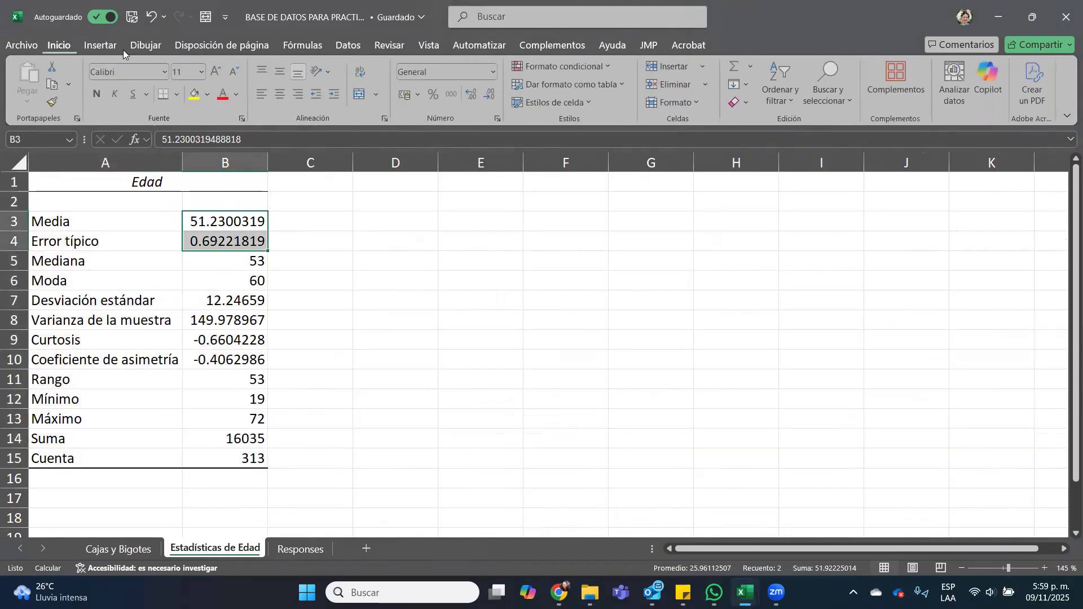
{"action": "left_click", "coordinate": [494, 93]}
{"action": "left_click", "coordinate": [494, 94]}
{"action": "left_click", "coordinate": [494, 93]}
{"action": "left_click", "coordinate": [494, 94]}
{"action": "left_click", "coordinate": [494, 93]}
{"action": "left_click", "coordinate": [494, 94]}
Step: Reduce the standard deviation, variance, kurtosis and skewness in B7:B10 to one decimal place
{"action": "left_click_drag", "start_coordinate": [257, 299], "coordinate": [248, 361]}
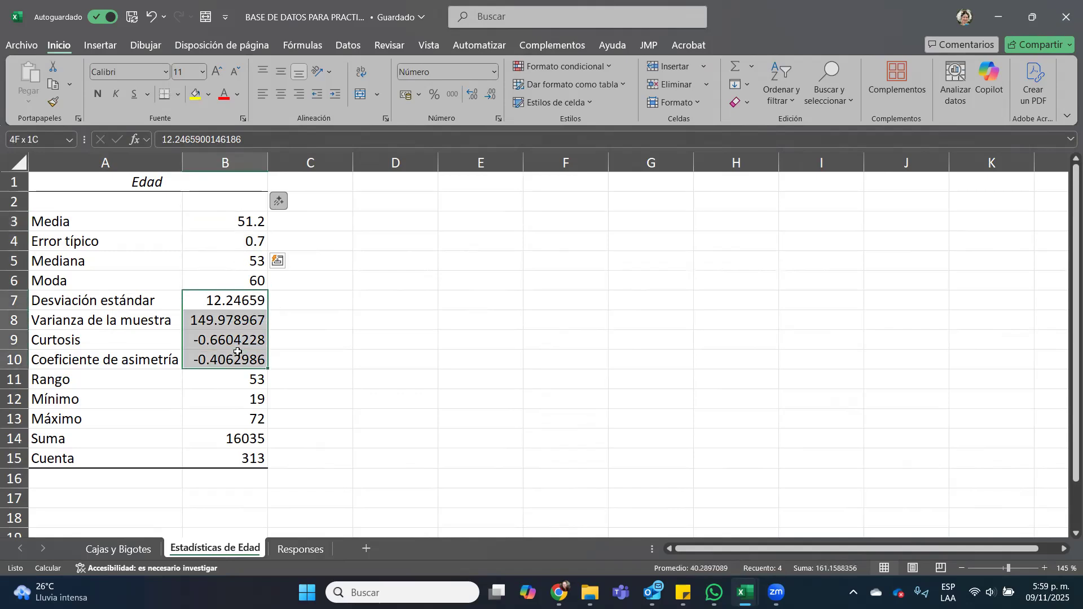
{"action": "left_click", "coordinate": [492, 94]}
{"action": "left_click", "coordinate": [491, 94]}
{"action": "left_click", "coordinate": [491, 94]}
{"action": "left_click", "coordinate": [492, 94]}
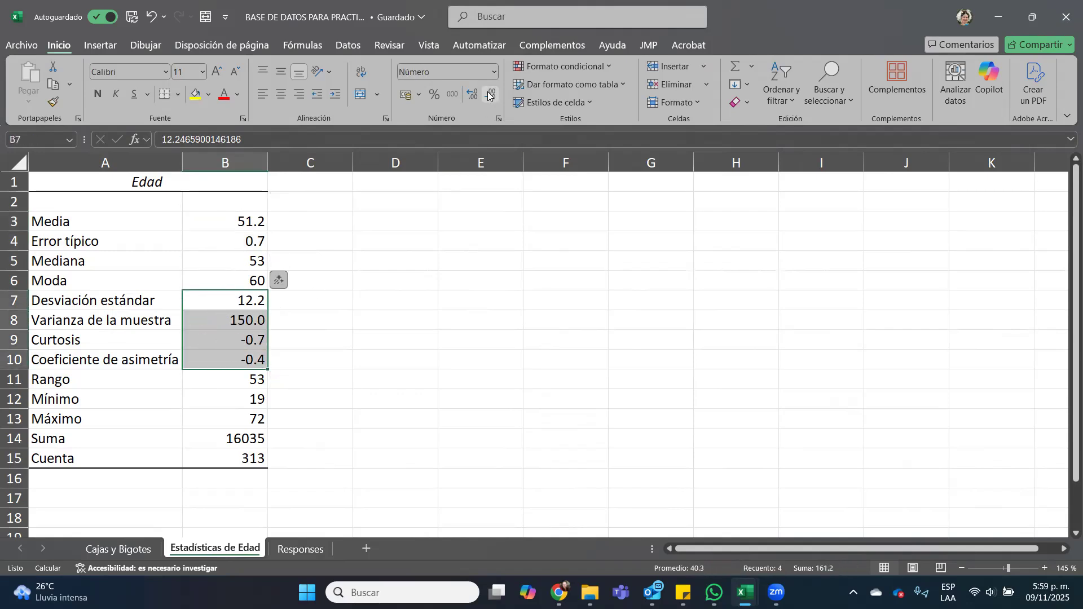
{"action": "left_click", "coordinate": [383, 268]}
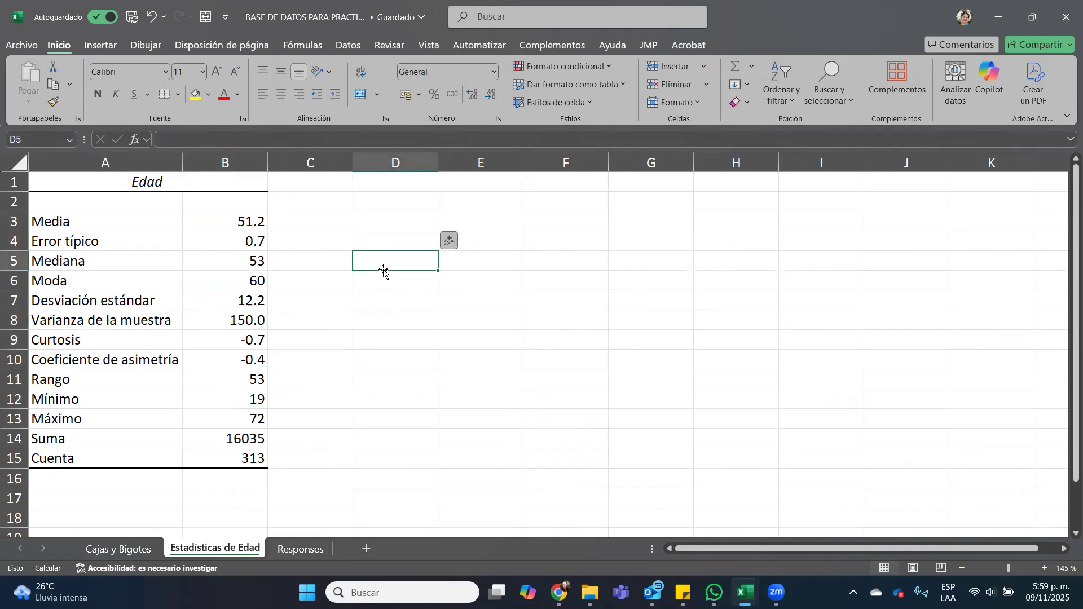
{"action": "left_click", "coordinate": [208, 219]}
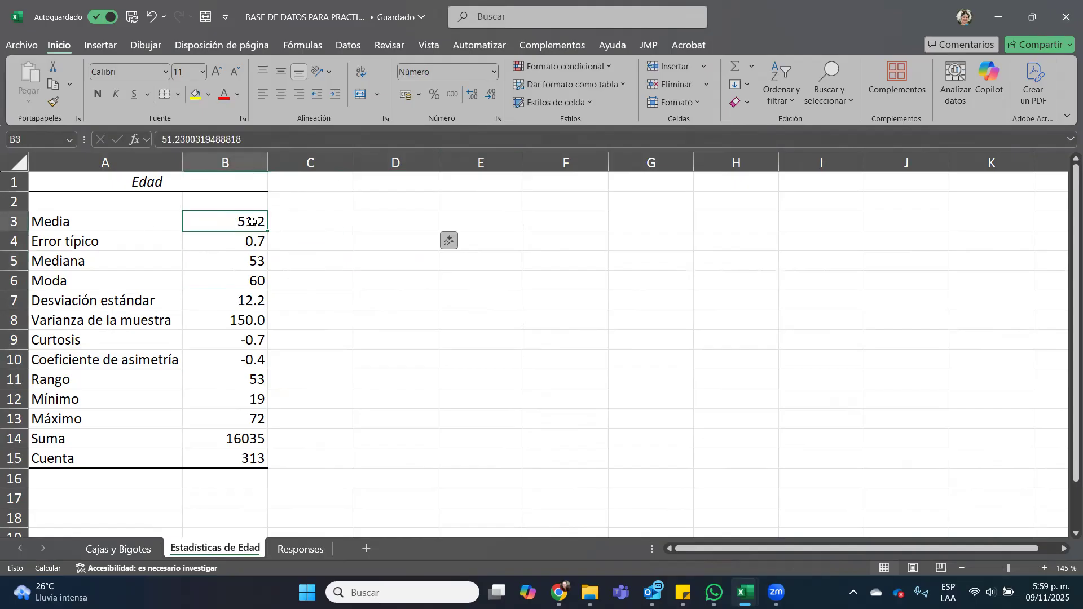
{"action": "left_click", "coordinate": [228, 258]}
{"action": "left_click", "coordinate": [226, 284]}
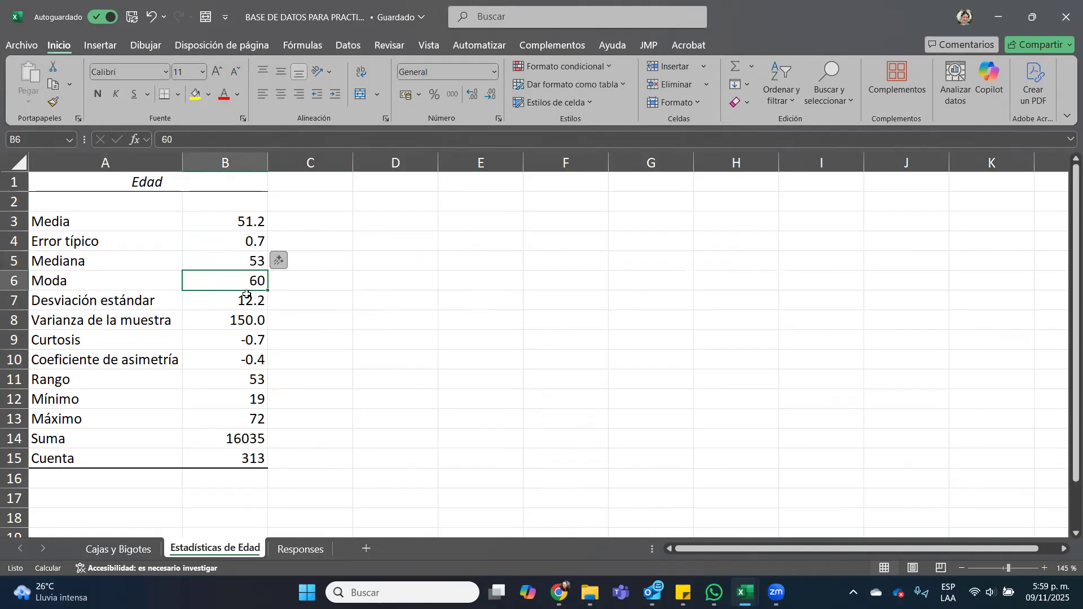
{"action": "left_click_drag", "start_coordinate": [230, 301], "coordinate": [227, 318]}
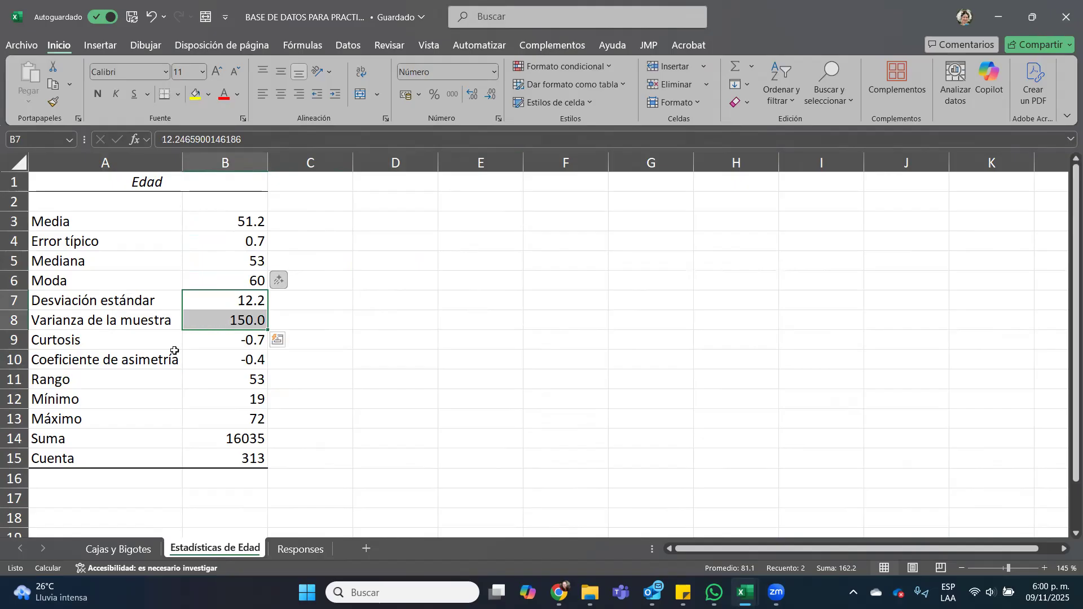
Step: Colour the text of the Curtosis and Coeficiente de asimetría rows in A9:B10 red
{"action": "left_click_drag", "start_coordinate": [164, 346], "coordinate": [223, 360]}
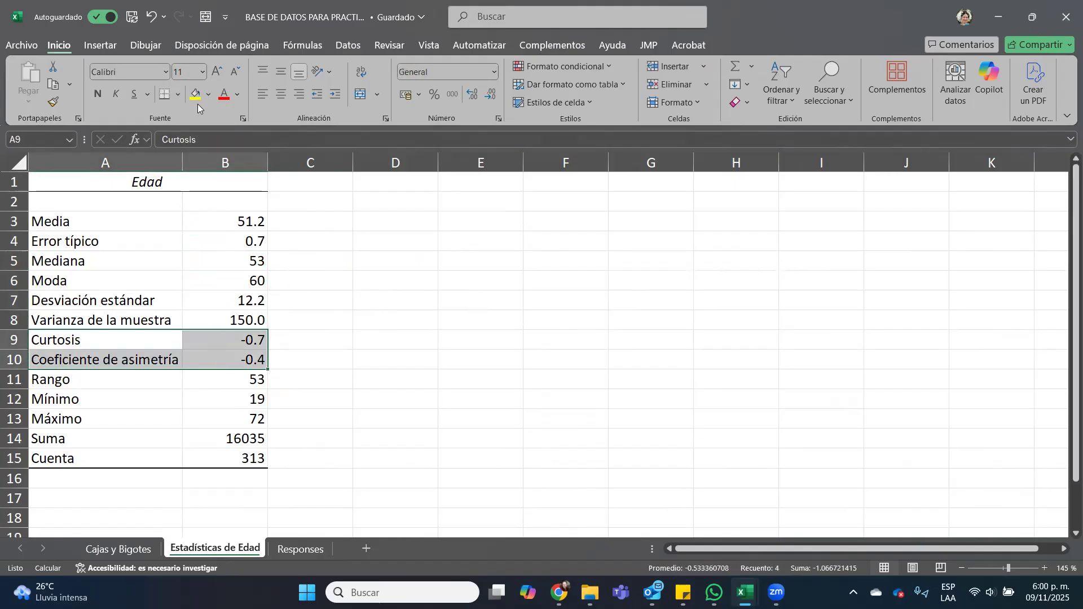
{"action": "left_click", "coordinate": [223, 94]}
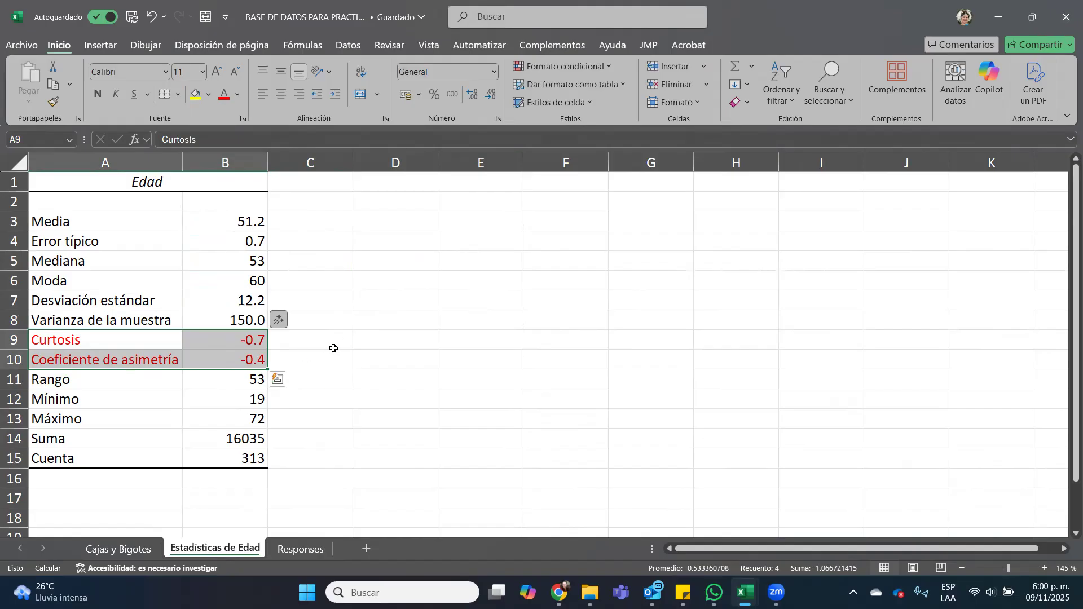
{"action": "left_click", "coordinate": [374, 340]}
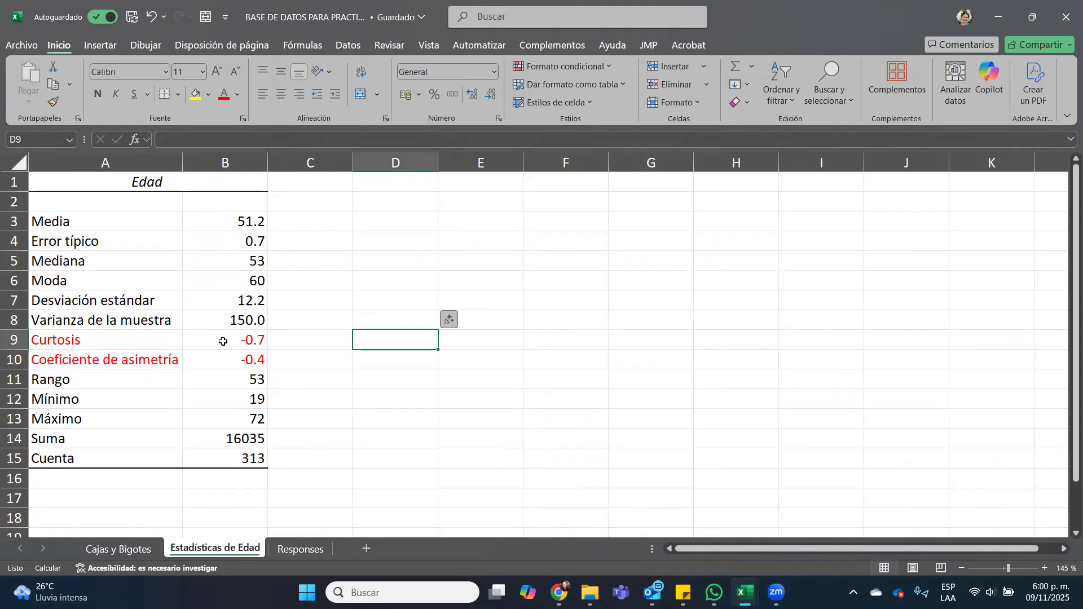
{"action": "left_click", "coordinate": [228, 357]}
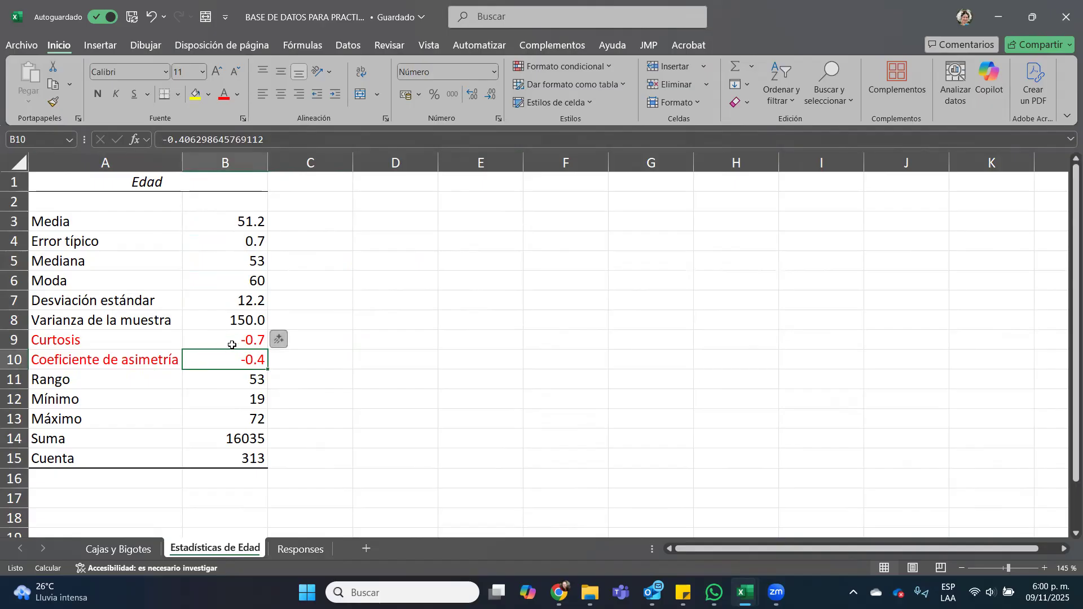
{"action": "left_click", "coordinate": [249, 400]}
{"action": "left_click", "coordinate": [251, 417]}
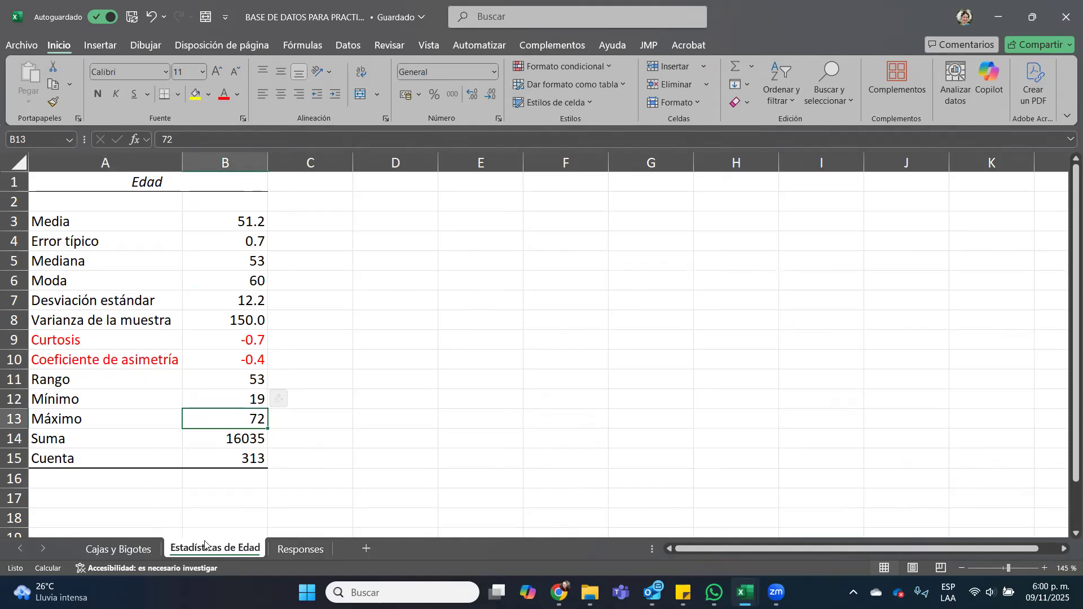
Step: Create a pivot table on a new worksheet from the survey data in Responses!$A$1:$G$314
{"action": "left_click", "coordinate": [299, 549]}
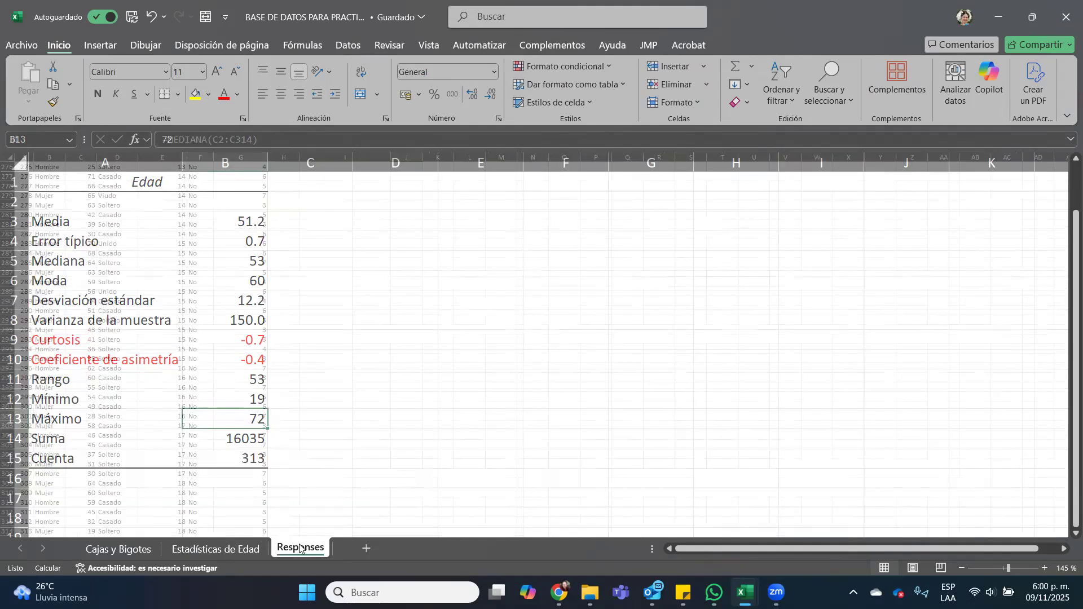
{"action": "left_click_drag", "start_coordinate": [1068, 473], "coordinate": [1064, 174]}
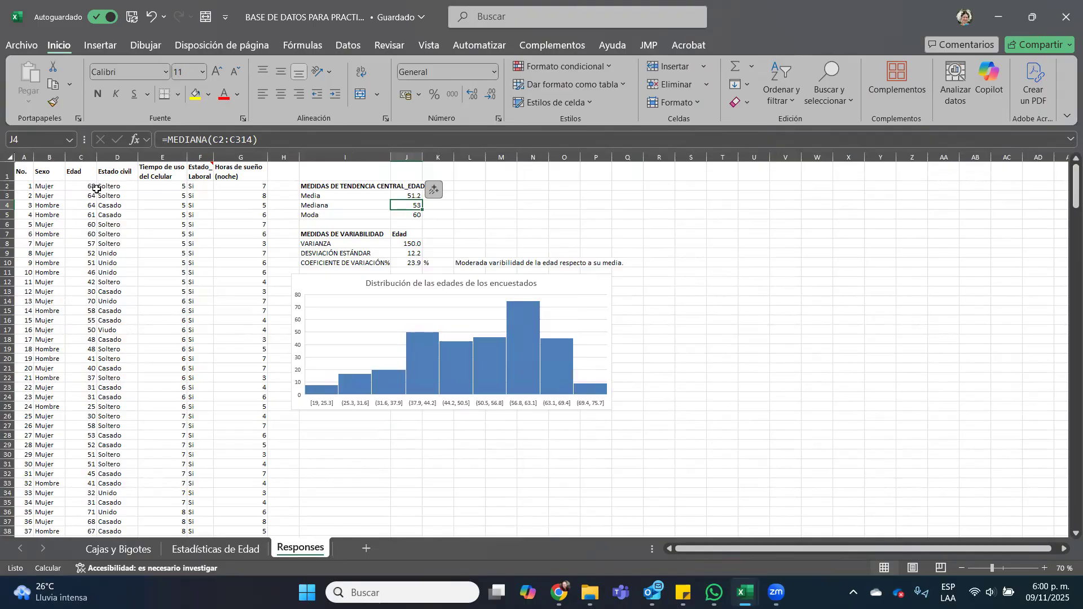
{"action": "left_click", "coordinate": [85, 195]}
{"action": "left_click", "coordinate": [101, 45]}
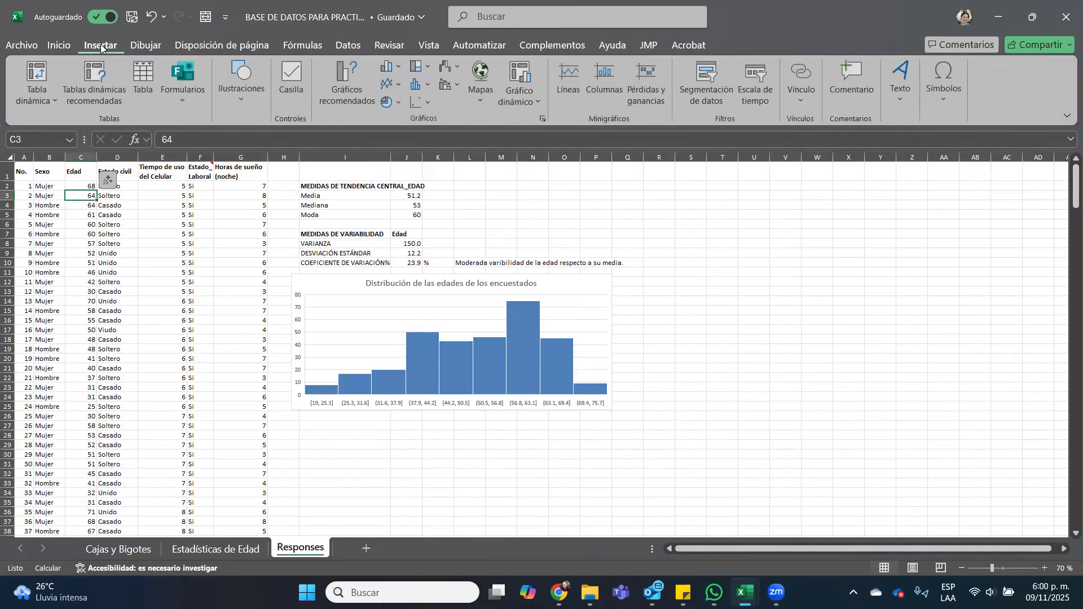
{"action": "left_click", "coordinate": [45, 73]}
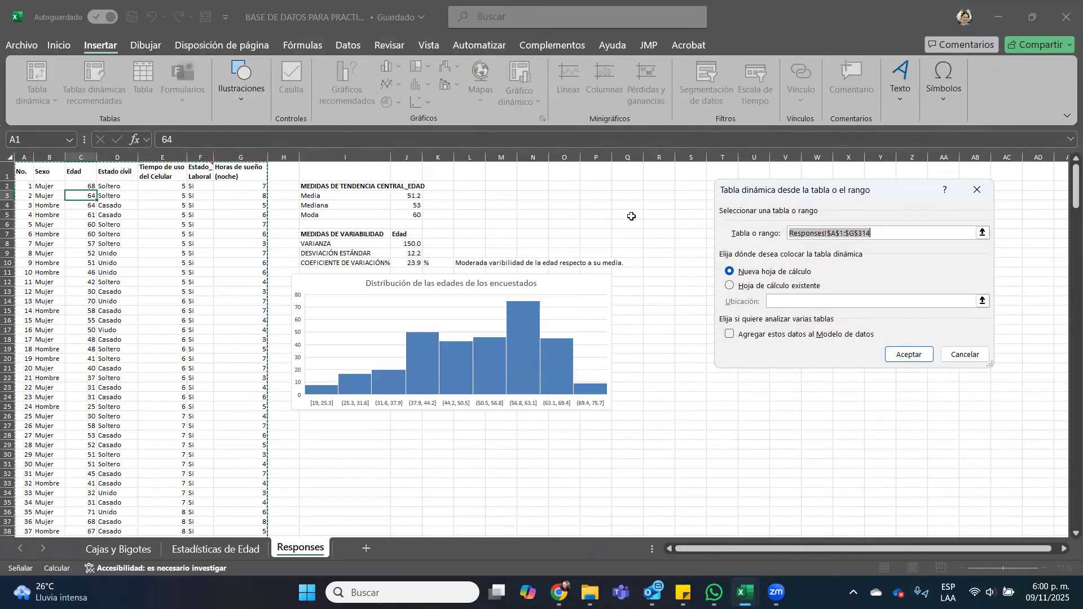
{"action": "left_click", "coordinate": [909, 354]}
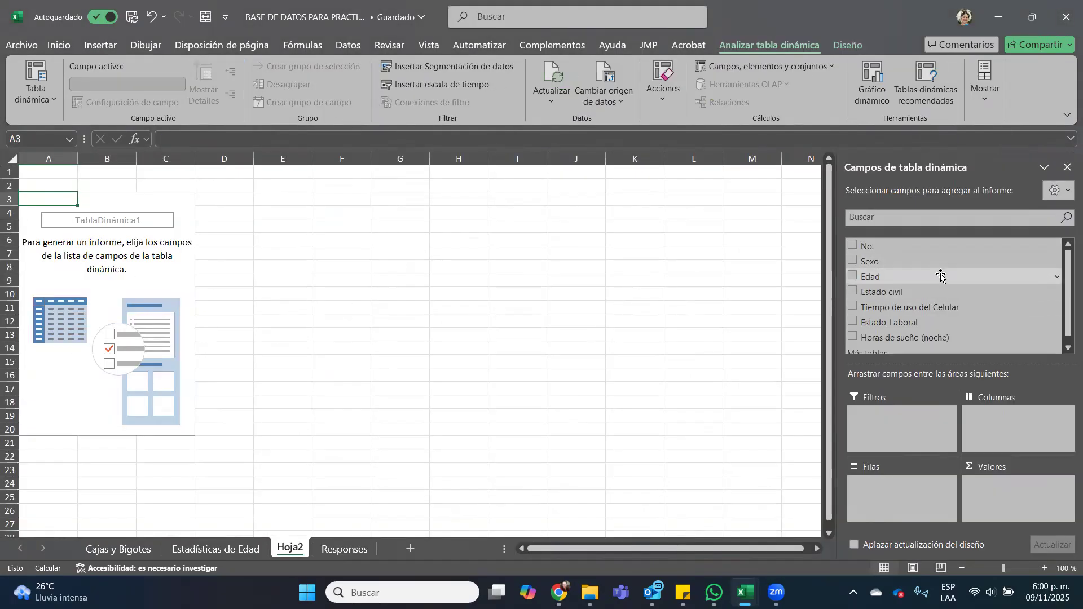
Step: Lay out the pivot table with Sexo as columns, Edad as rows and the count of Sexo as values
{"action": "left_click_drag", "start_coordinate": [891, 263], "coordinate": [1007, 431]}
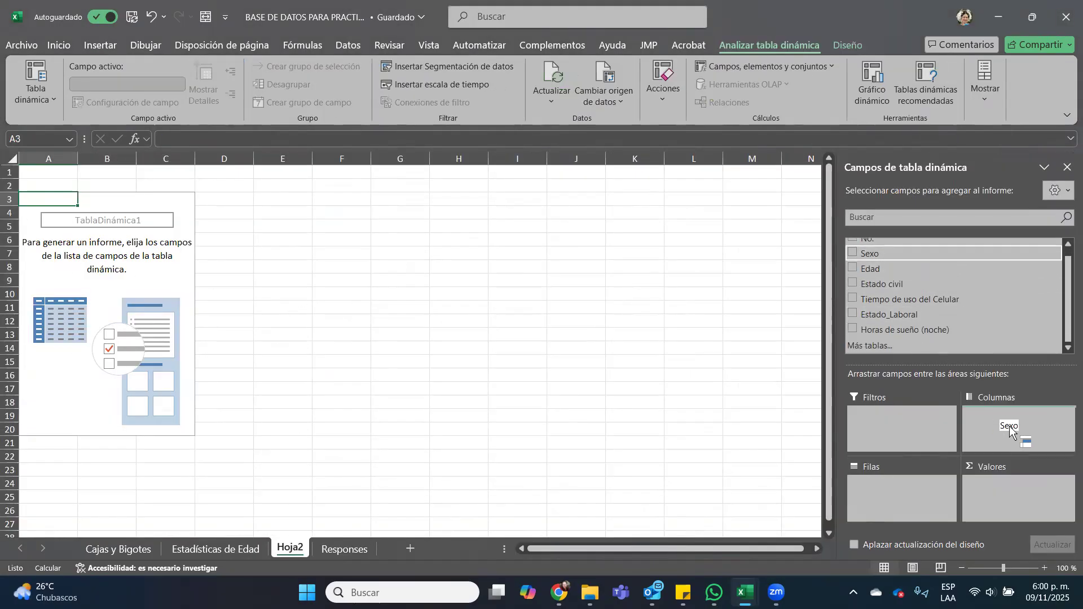
{"action": "left_click_drag", "start_coordinate": [890, 271], "coordinate": [907, 499]}
{"action": "left_click_drag", "start_coordinate": [942, 331], "coordinate": [1013, 508]}
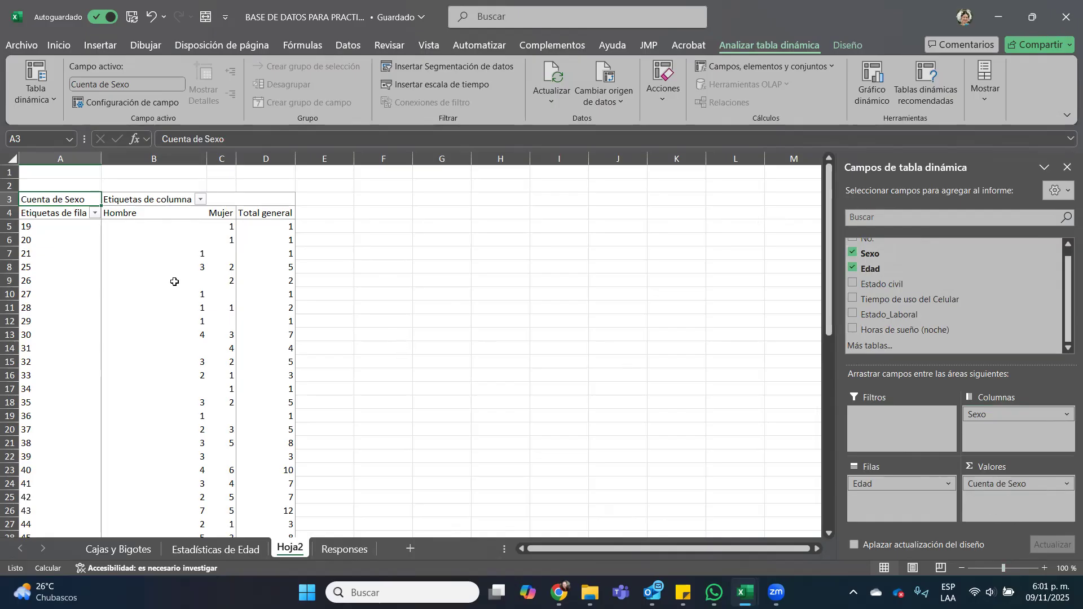
Step: Replace Sexo with Edad in the pivot table's values and summarise it by count (Recuento)
{"action": "left_click_drag", "start_coordinate": [988, 484], "coordinate": [925, 304]}
{"action": "left_click_drag", "start_coordinate": [895, 257], "coordinate": [1001, 503]}
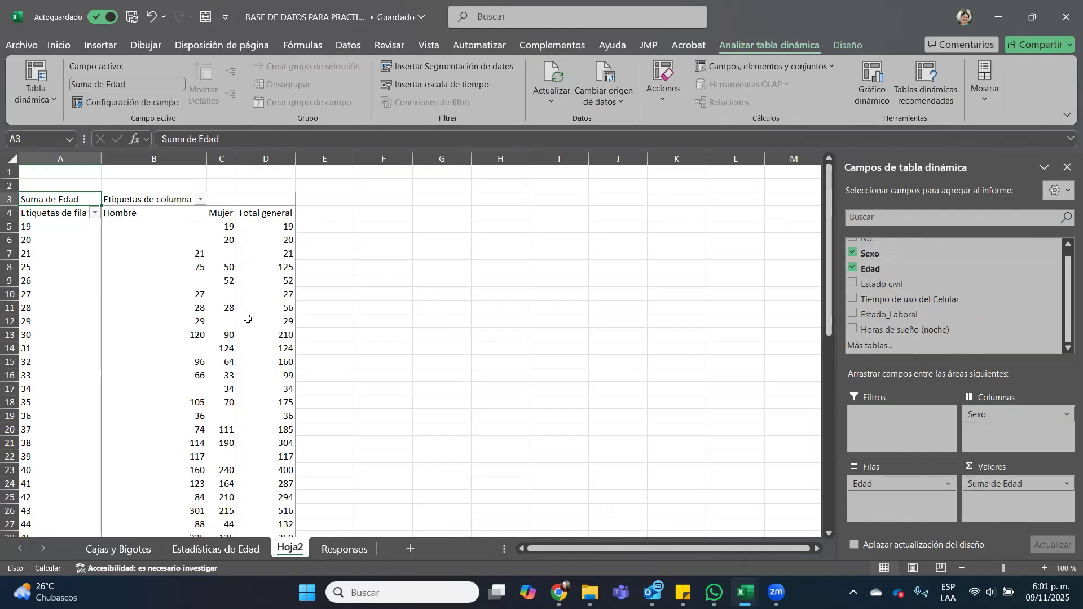
{"action": "right_click", "coordinate": [219, 227]}
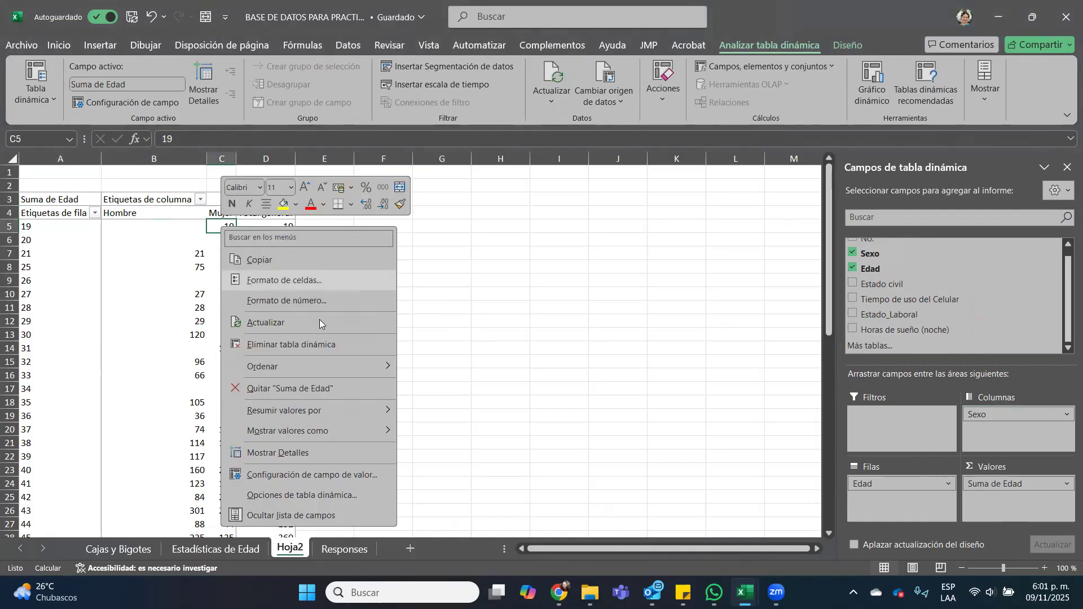
{"action": "mouse_move", "coordinate": [353, 433]}
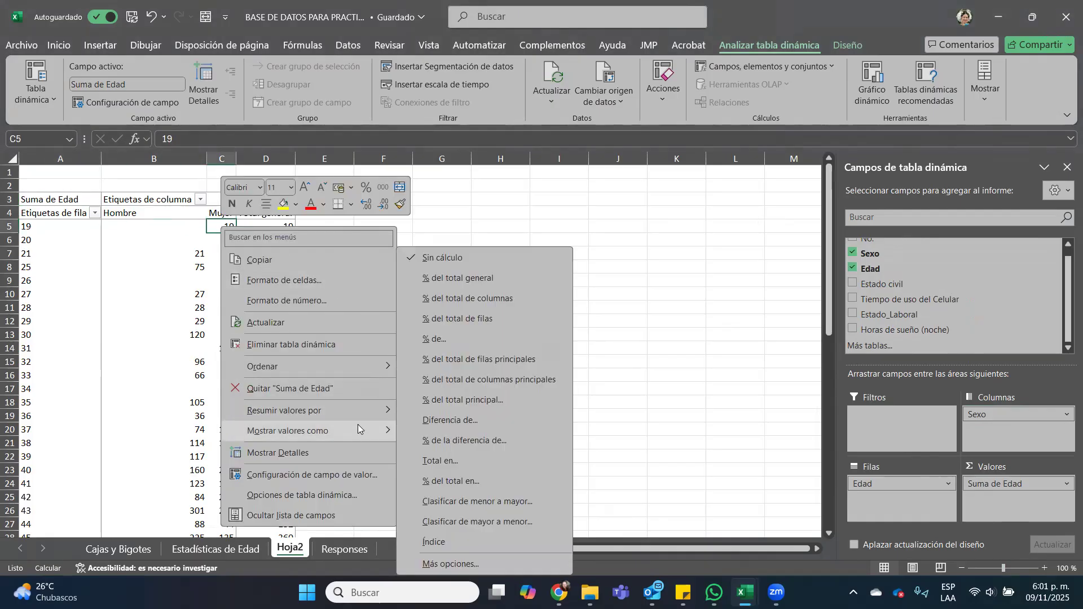
{"action": "mouse_move", "coordinate": [368, 411]}
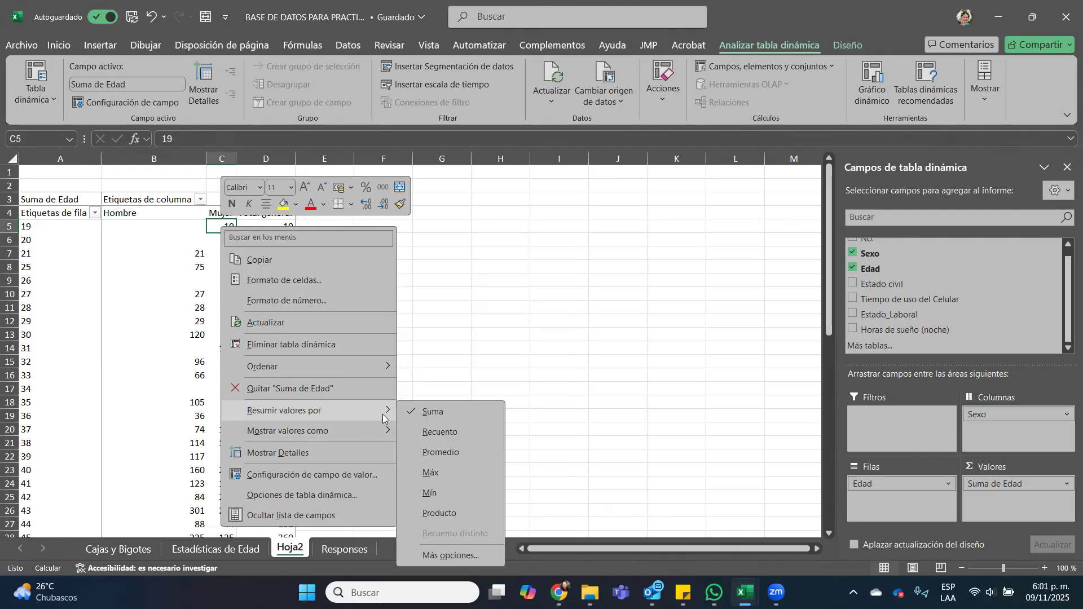
{"action": "left_click", "coordinate": [433, 433]}
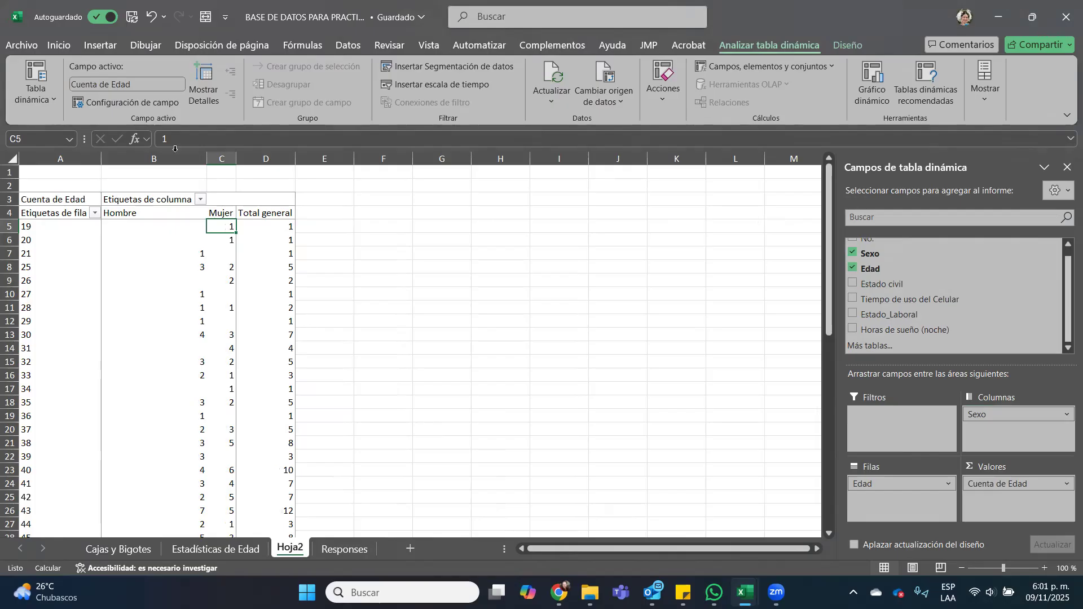
{"action": "left_click", "coordinate": [146, 104]}
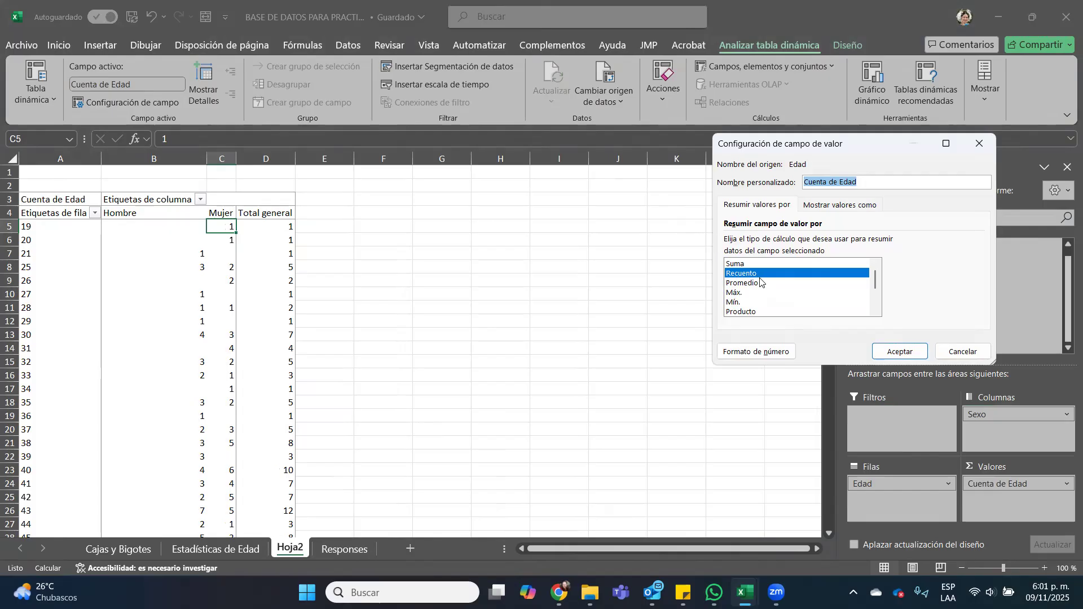
{"action": "left_click", "coordinate": [918, 352]}
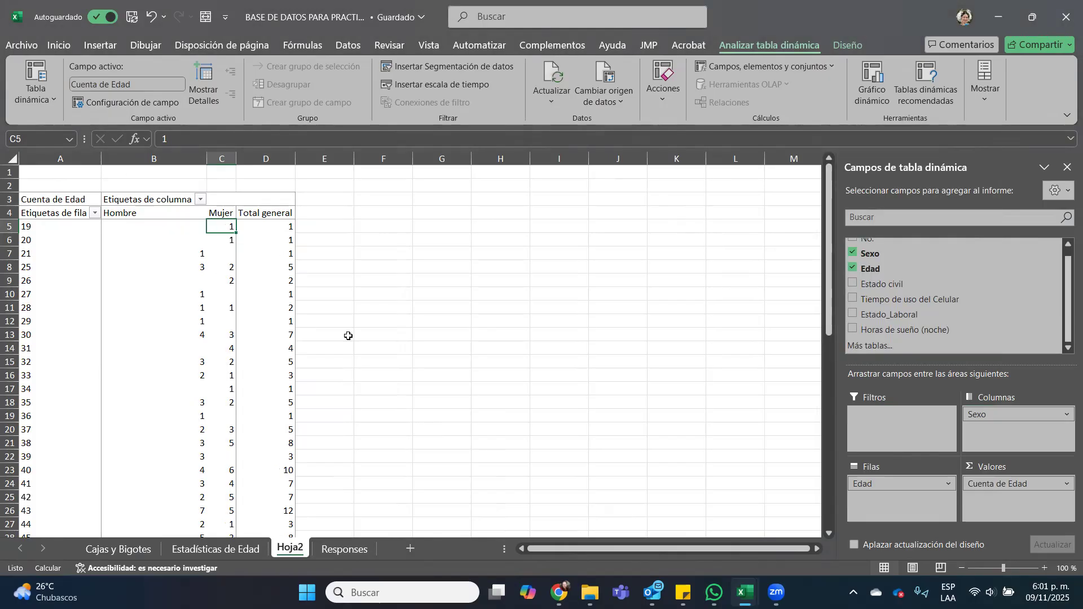
Step: Rename the pivot table's column labels header in B3 as Sexo
{"action": "left_click", "coordinate": [165, 198]}
{"action": "type", "text": "Se"}
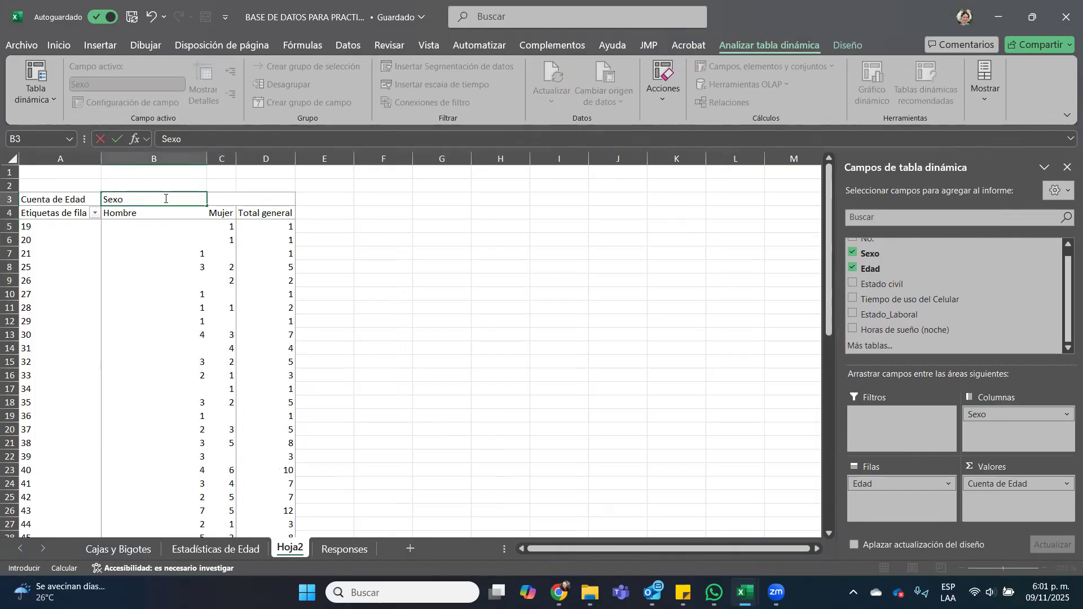
{"action": "type", "text": "xo"}
Step: Rename the pivot table's value field header in A3 as "Edad." with a trailing period
{"action": "left_click", "coordinate": [47, 200]}
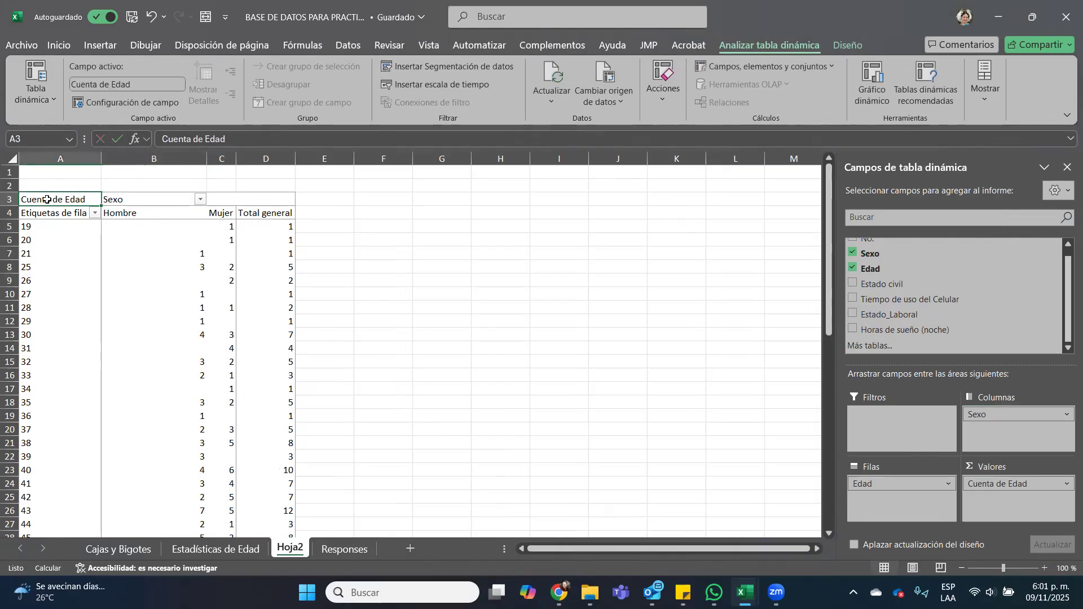
{"action": "type", "text": "Edad"}
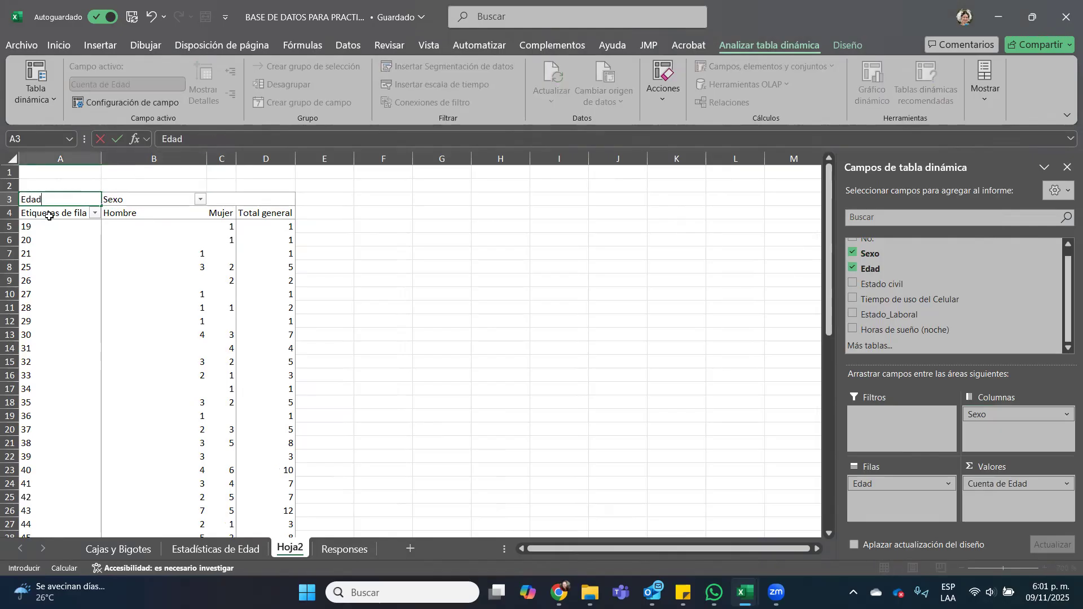
{"action": "key", "text": "Return"}
{"action": "left_click", "coordinate": [545, 334]}
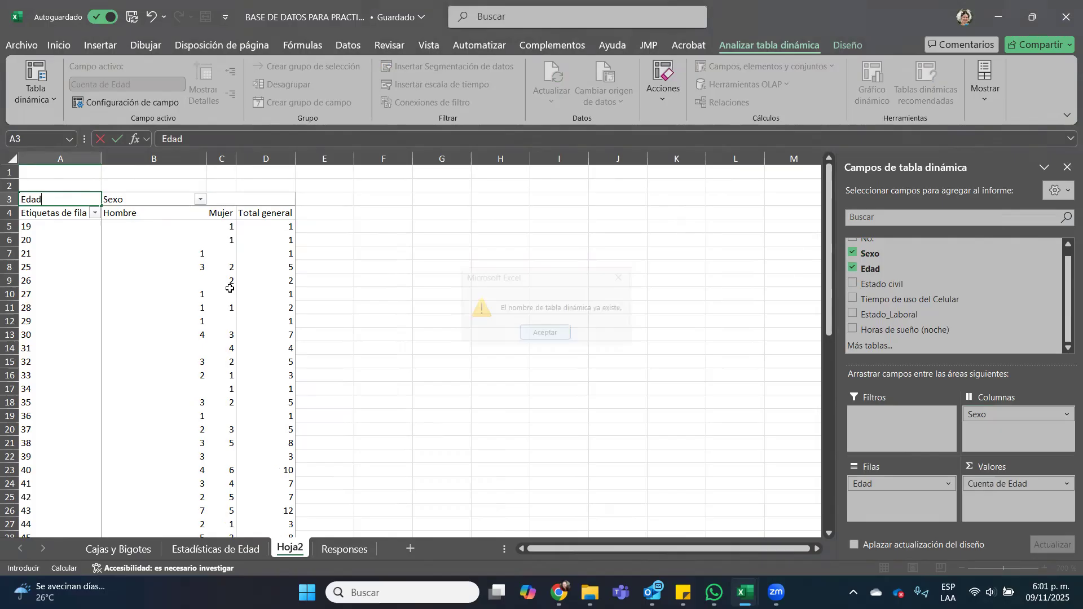
{"action": "left_click", "coordinate": [552, 328]}
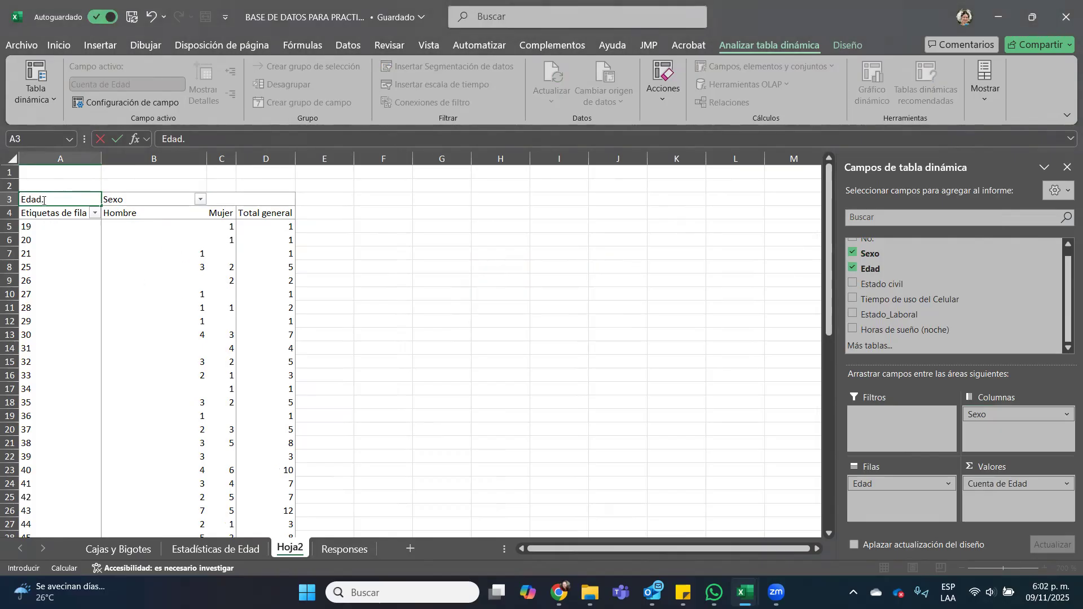
{"action": "type", "text": "."}
{"action": "key", "text": "Return"}
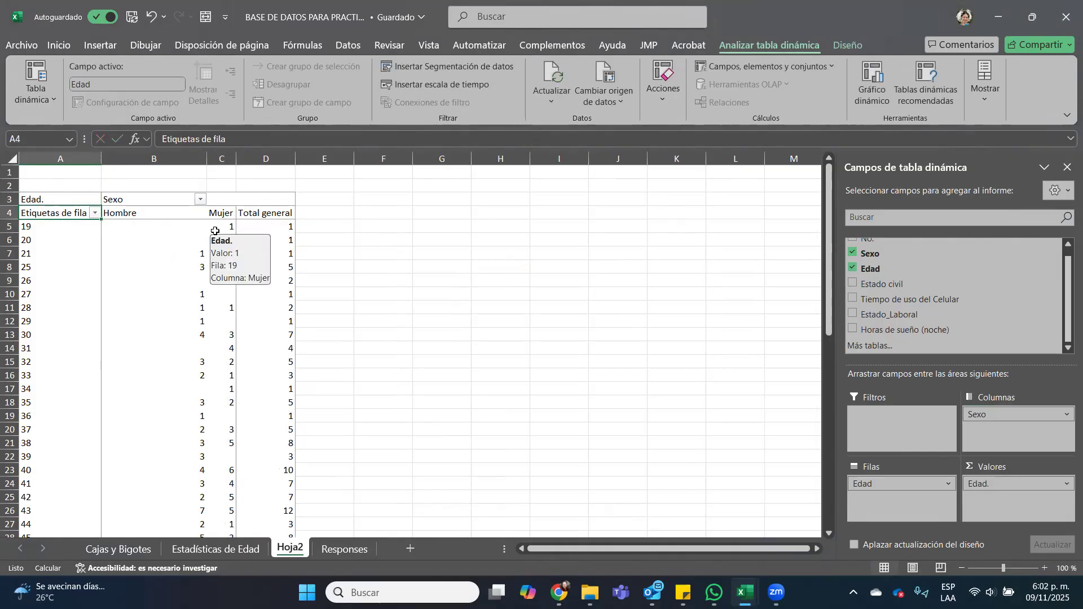
Step: Group the pivot table's Edad row labels from 19 to 72 in intervals of 10
{"action": "left_click", "coordinate": [30, 240]}
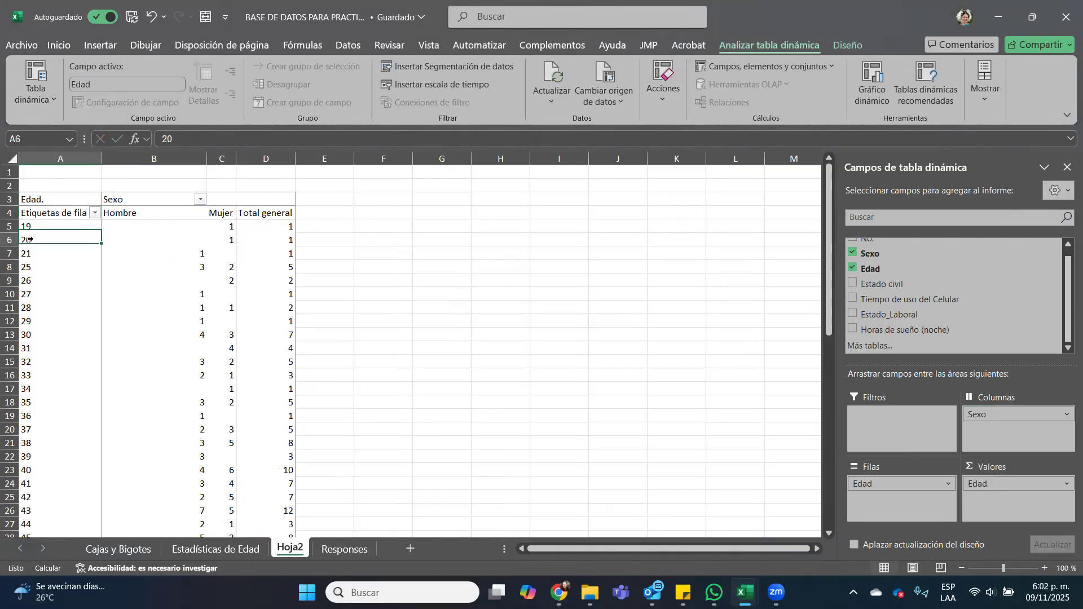
{"action": "right_click", "coordinate": [31, 241]}
{"action": "left_click", "coordinate": [82, 439]}
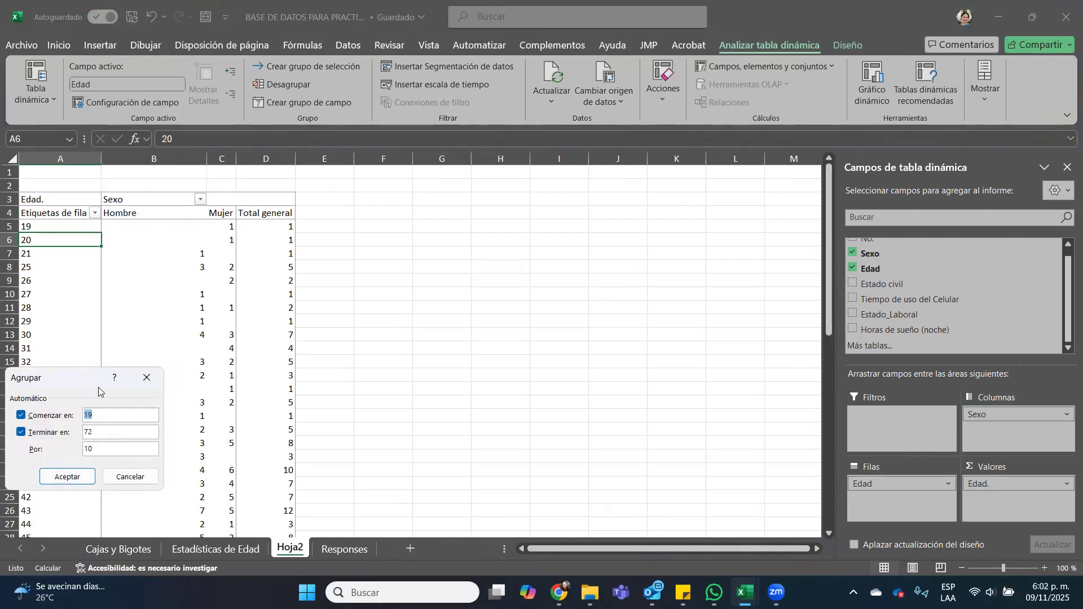
{"action": "left_click_drag", "start_coordinate": [91, 379], "coordinate": [491, 185]}
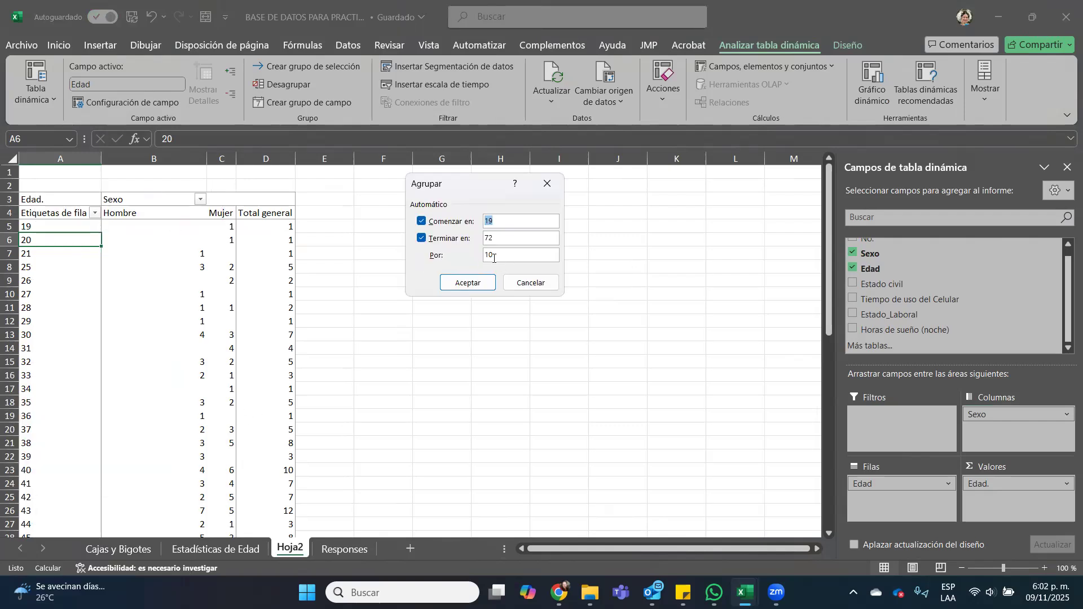
{"action": "left_click", "coordinate": [473, 280]}
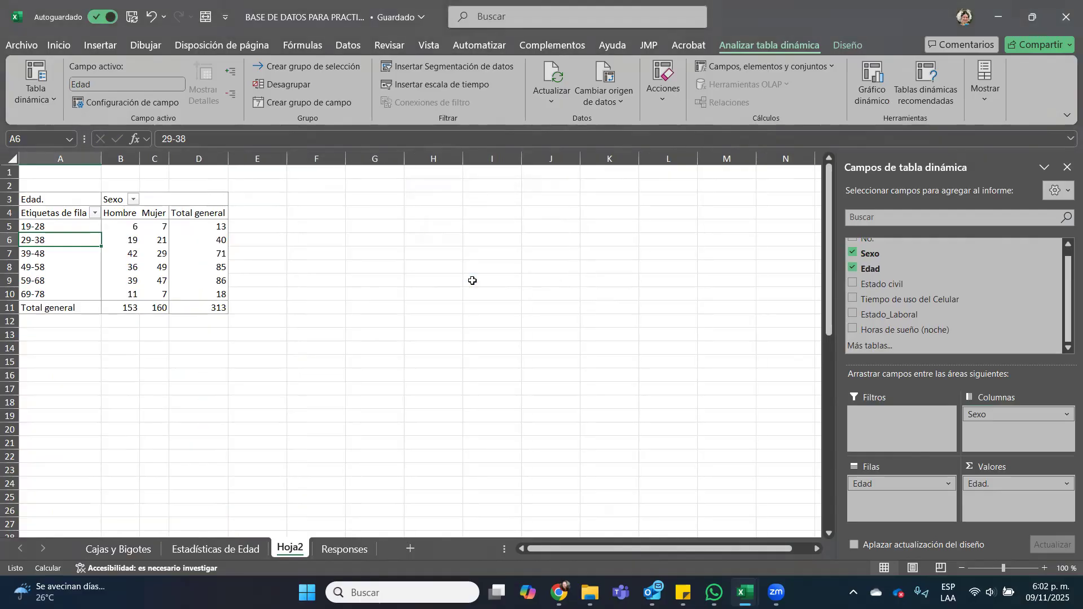
Step: Regroup the pivot table's Edad row labels in intervals of 5
{"action": "right_click", "coordinate": [45, 228]}
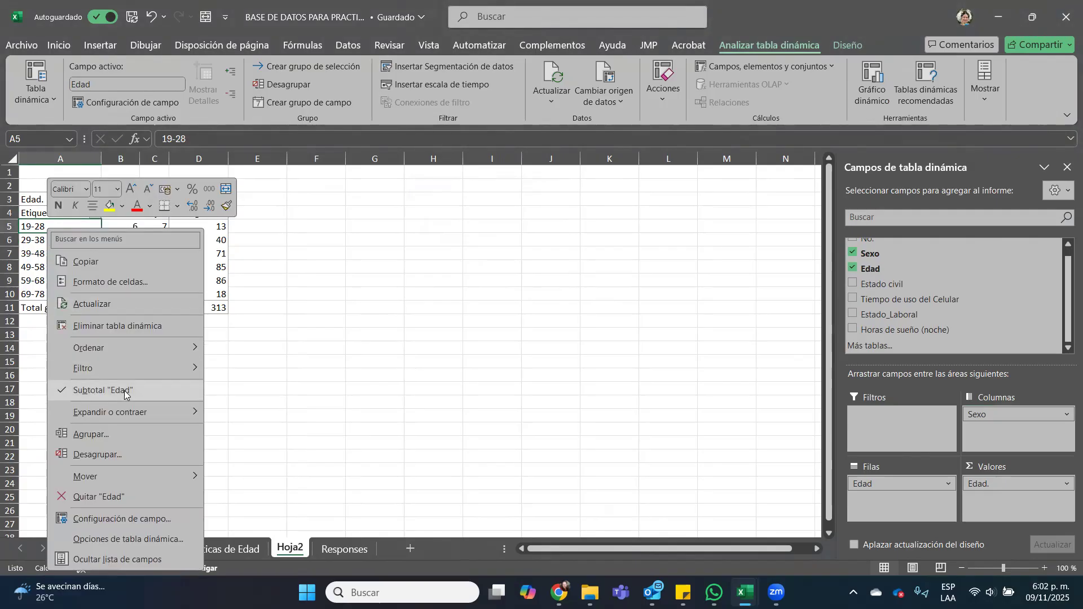
{"action": "left_click", "coordinate": [89, 434]}
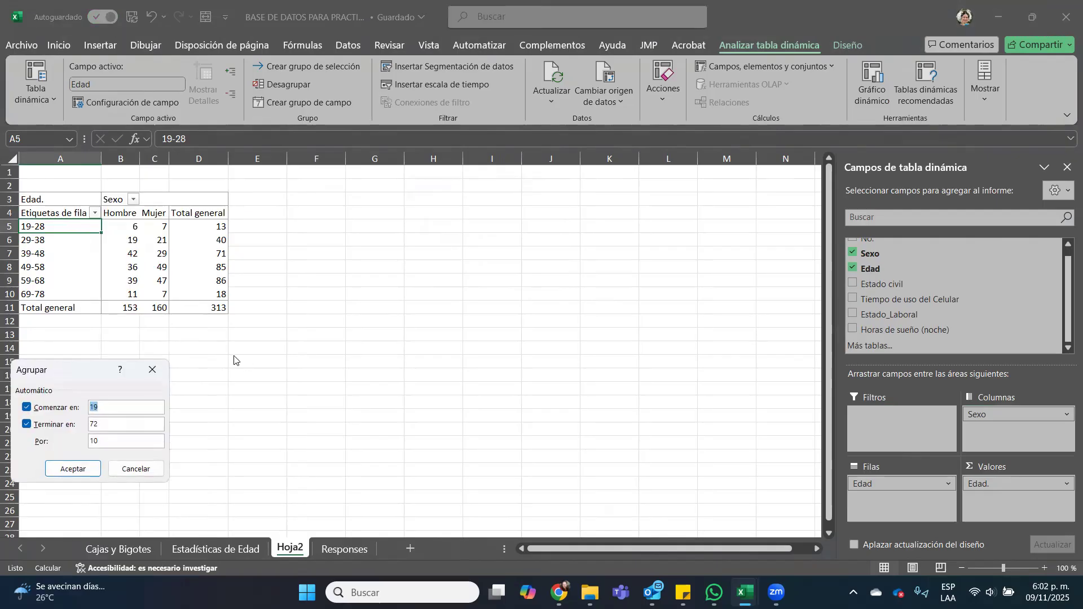
{"action": "type", "text": "5"}
{"action": "left_click", "coordinate": [74, 468]}
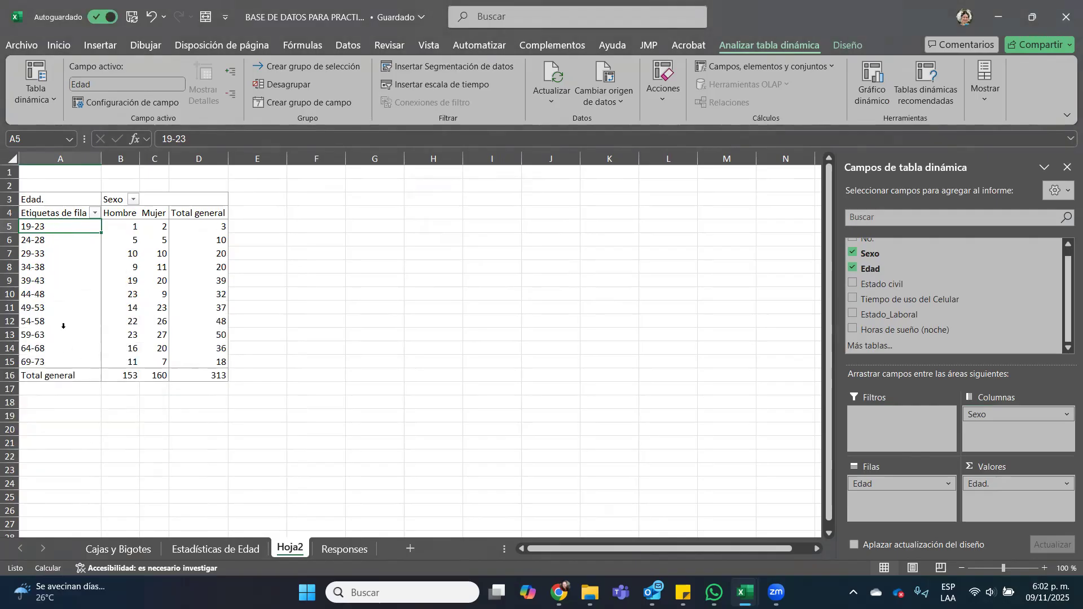
Step: Enter the table title "Tabla 1. Distribución de los encuestados, por sexo, según edad" in cell A1
{"action": "left_click", "coordinate": [49, 173]}
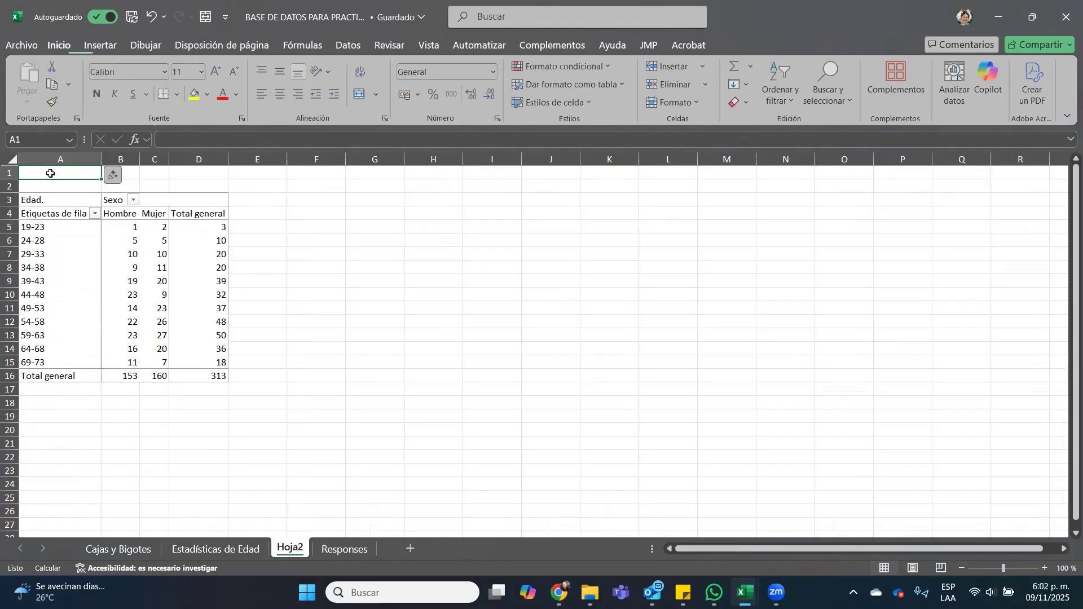
{"action": "type", "text": "Tabla"}
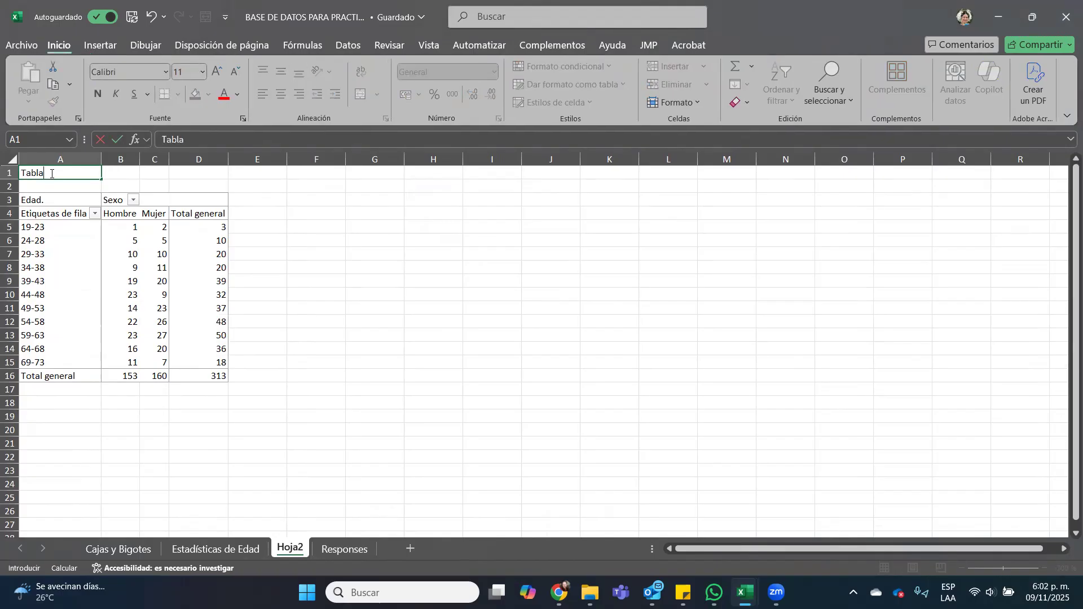
{"action": "type", "text": " 1. Distribución de laos encuestados, por sexo, seg"}
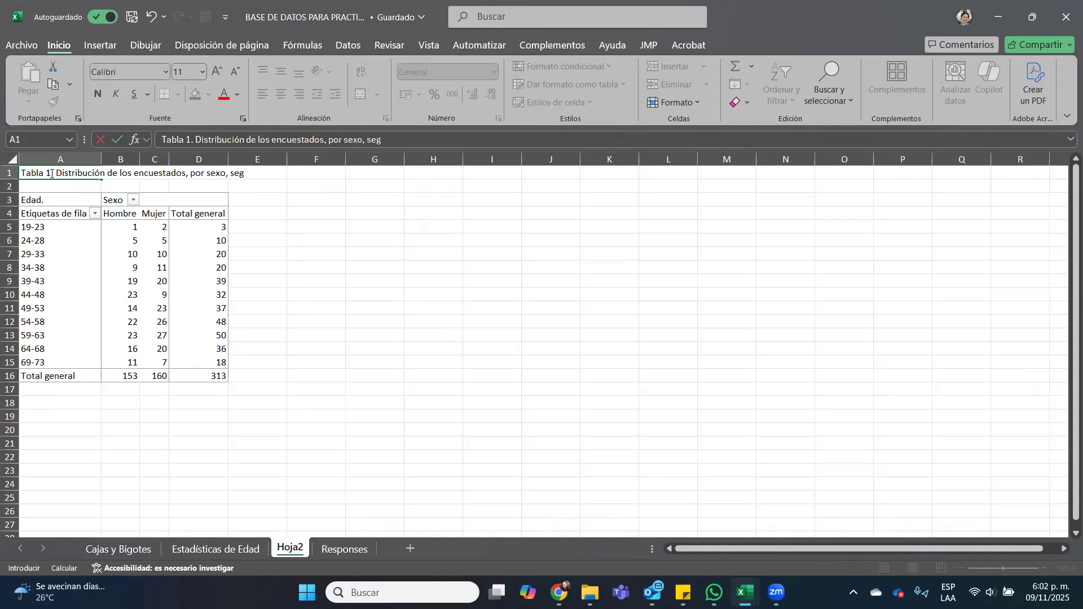
{"action": "type", "text": "ún edad"}
{"action": "key", "text": "Return"}
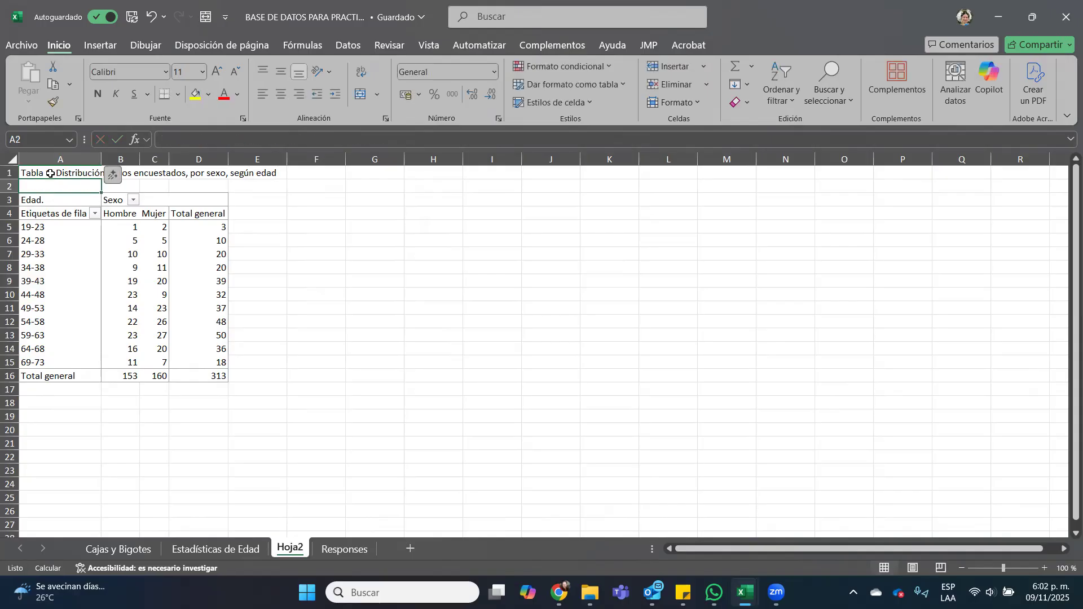
Step: Merge and center the title across A1:D1, wrap it onto two lines in a taller row, and make it bold
{"action": "left_click_drag", "start_coordinate": [51, 173], "coordinate": [223, 174]}
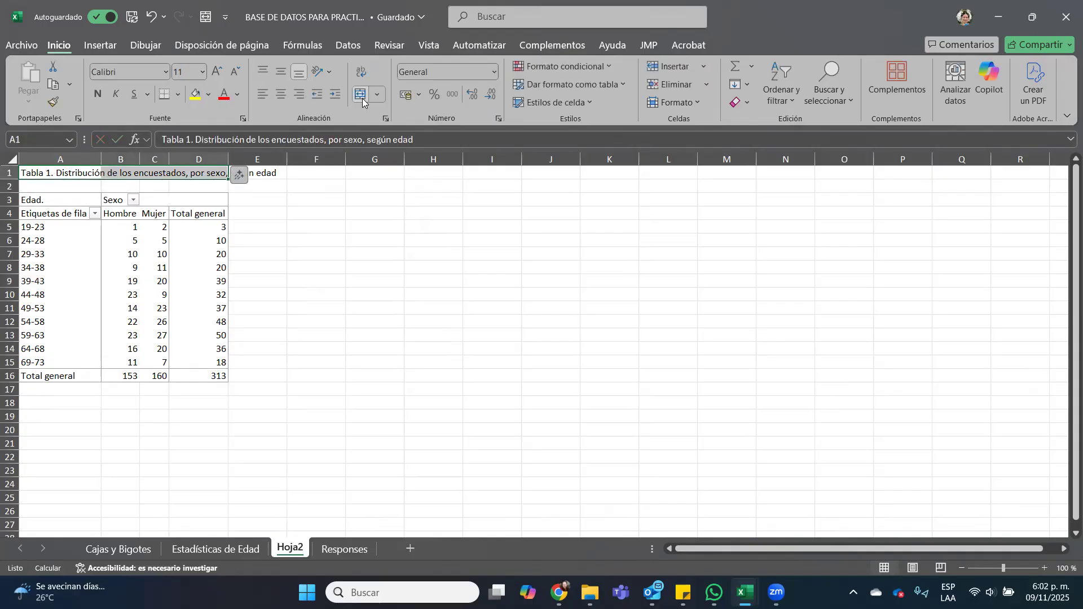
{"action": "left_click", "coordinate": [363, 86]}
{"action": "left_click", "coordinate": [361, 71]}
{"action": "left_click_drag", "start_coordinate": [10, 179], "coordinate": [10, 196]}
{"action": "left_click", "coordinate": [98, 94]}
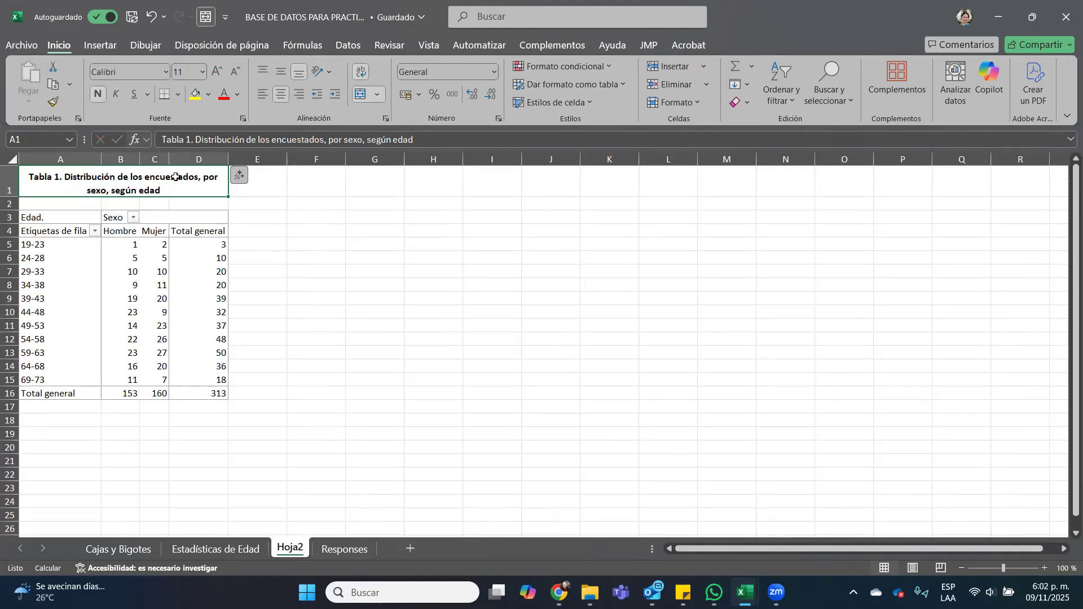
Step: Hide the "Etiquetas de fila" header in A4 by setting its font color to white
{"action": "left_click", "coordinate": [42, 234]}
{"action": "left_click", "coordinate": [238, 94]}
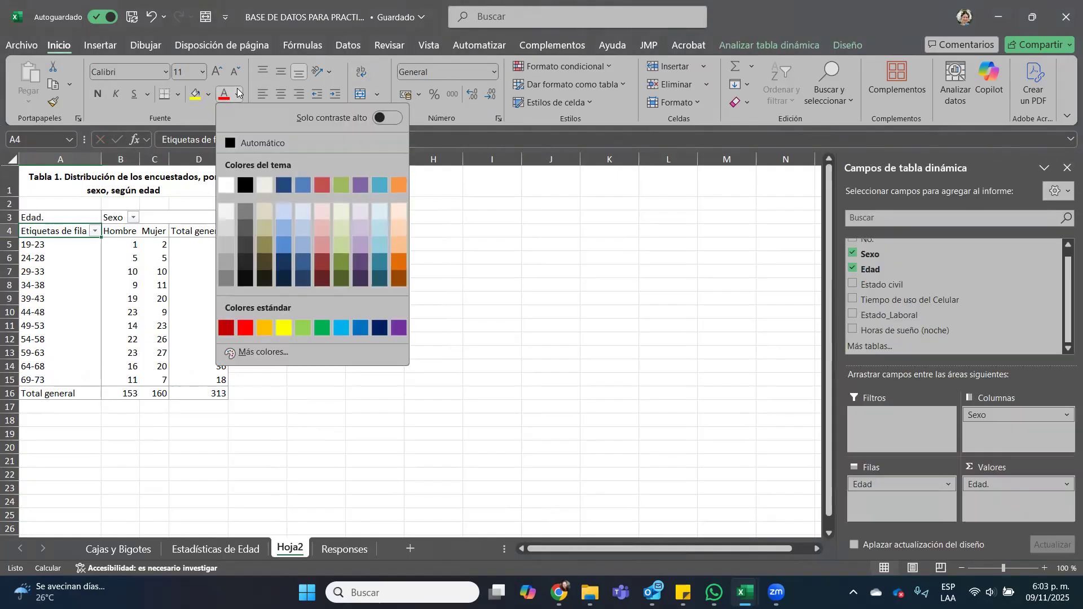
{"action": "left_click", "coordinate": [227, 185]}
{"action": "left_click", "coordinate": [338, 269]}
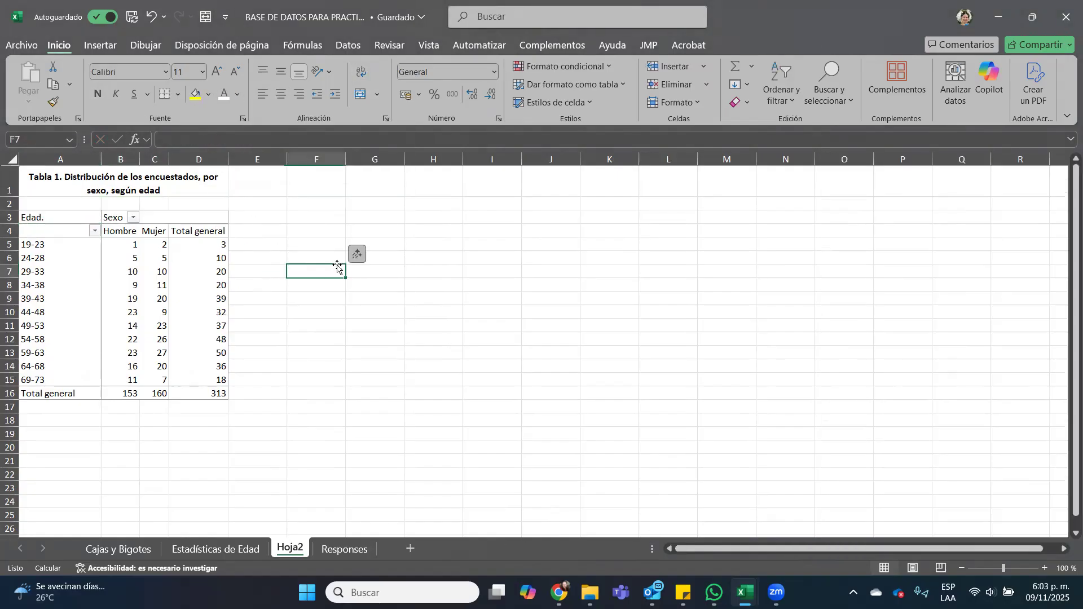
Step: Insert a 3-D clustered column pivot chart from the age and sex pivot table and place it beside the table
{"action": "scroll", "coordinate": [164, 342], "scroll_direction": "up", "scroll_amount": 1}
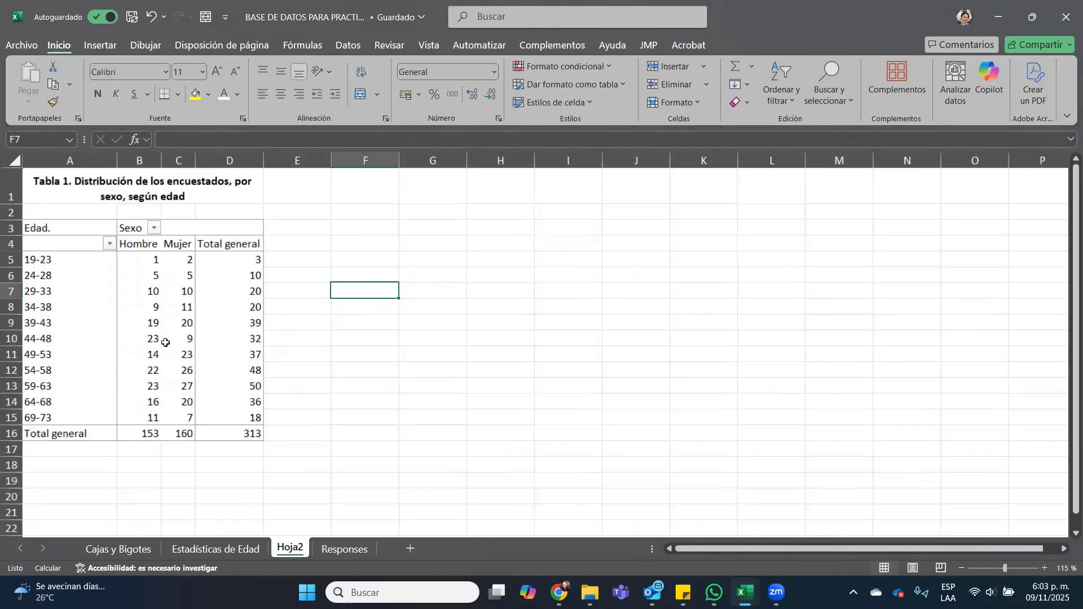
{"action": "scroll", "coordinate": [165, 343], "scroll_direction": "up", "scroll_amount": 1}
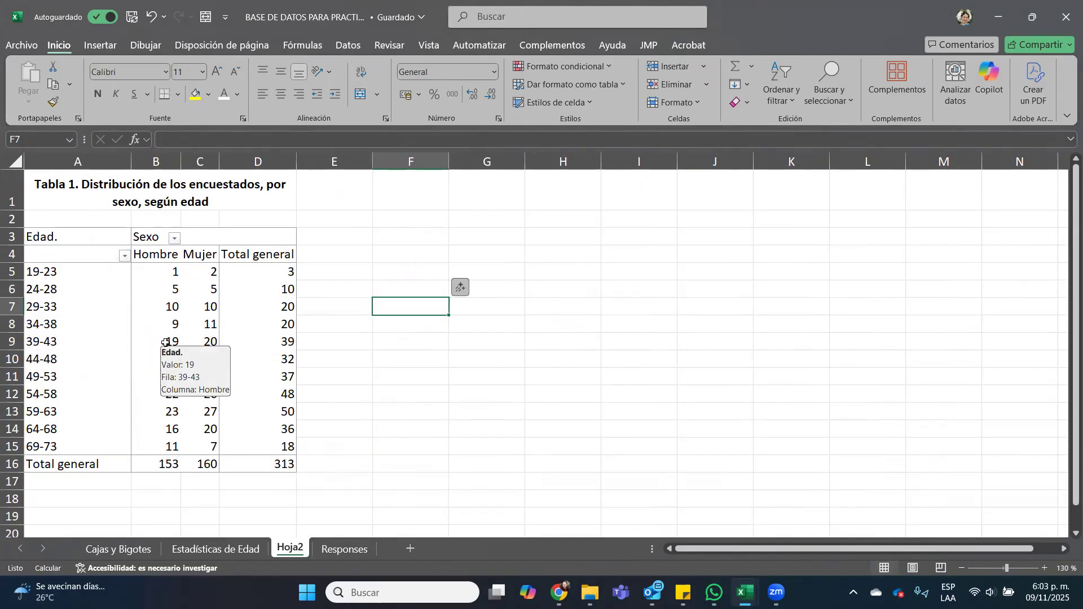
{"action": "left_click", "coordinate": [154, 286]}
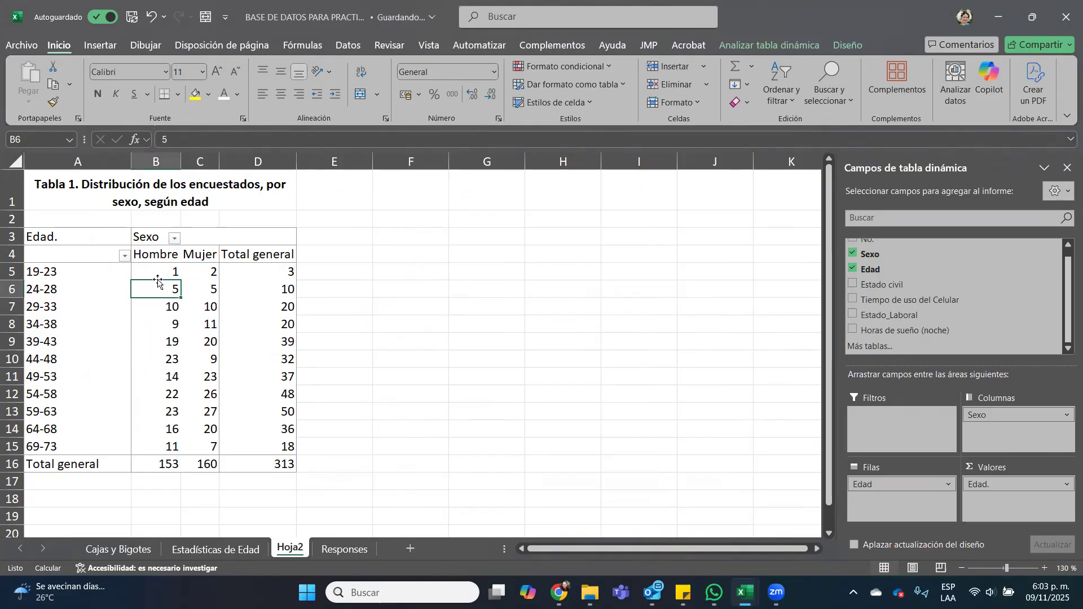
{"action": "left_click", "coordinate": [102, 45]}
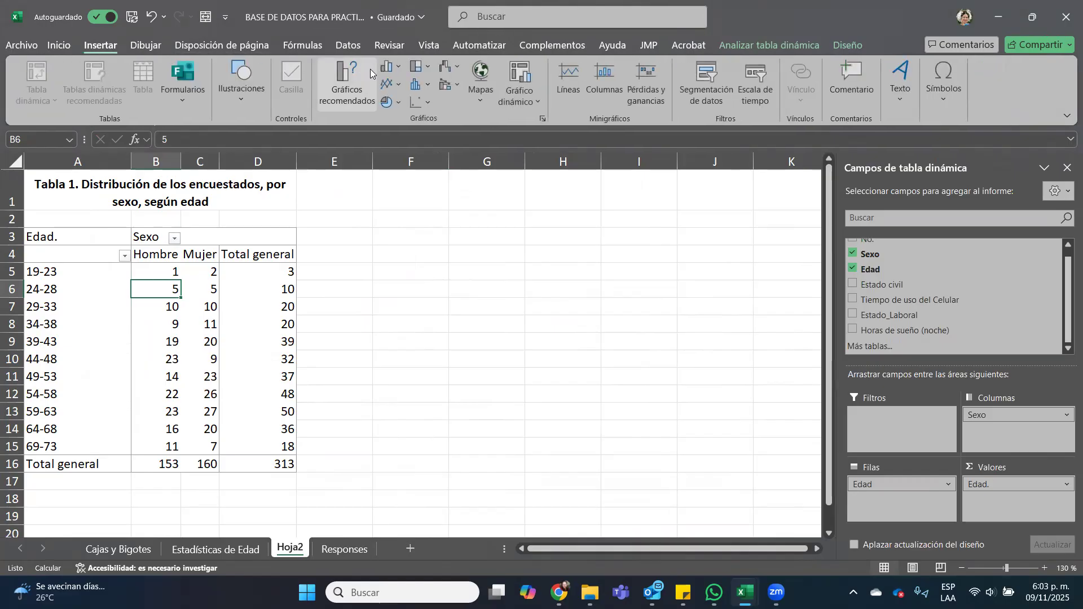
{"action": "left_click", "coordinate": [389, 66]}
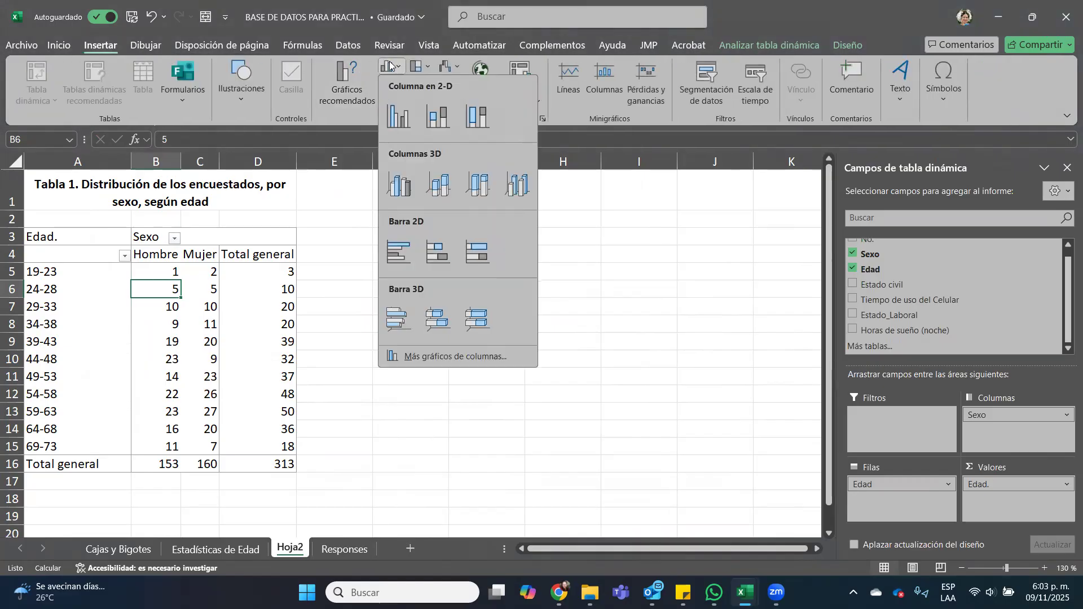
{"action": "left_click", "coordinate": [400, 184]}
{"action": "left_click_drag", "start_coordinate": [452, 267], "coordinate": [603, 262]}
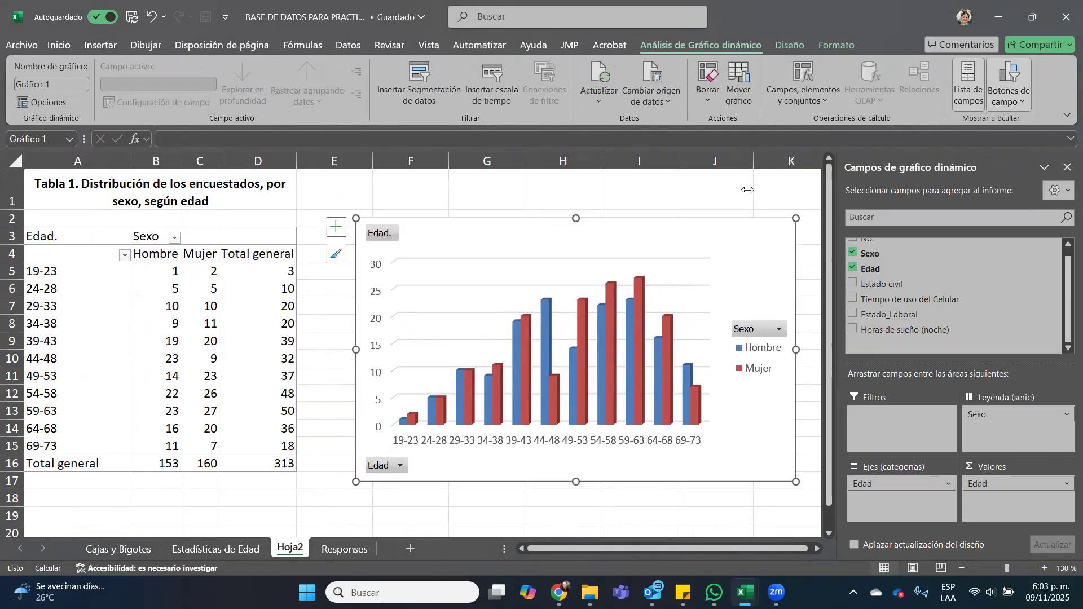
{"action": "left_click", "coordinate": [716, 186]}
{"action": "left_click", "coordinate": [781, 242]}
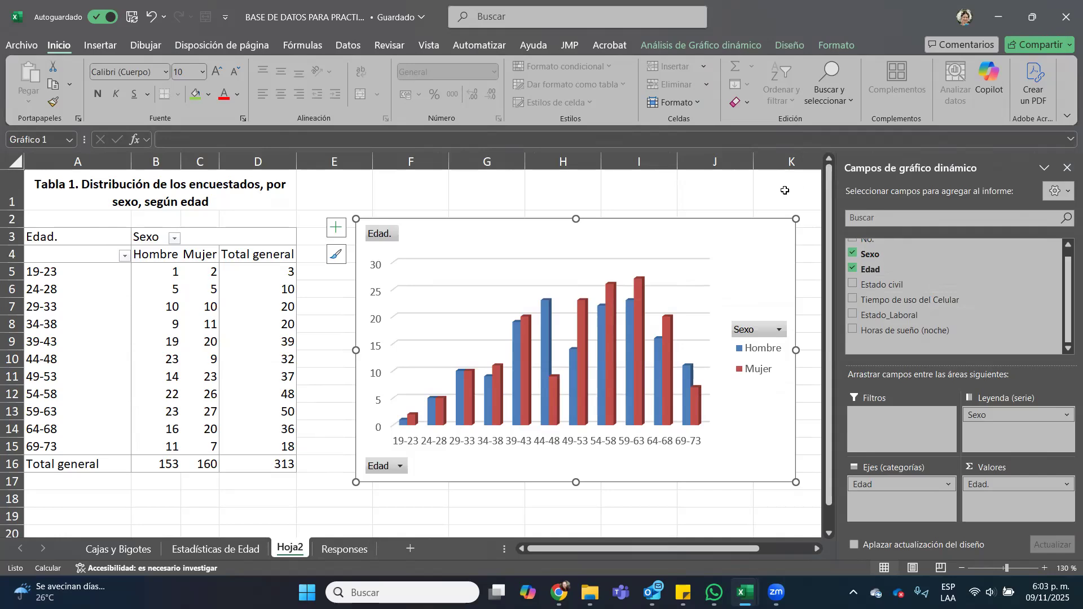
Step: Add a chart title reading "Distribución de los encuestados, por sexo, según edad", copied from the table title in A1
{"action": "left_click", "coordinate": [336, 227]}
{"action": "left_click", "coordinate": [854, 273]}
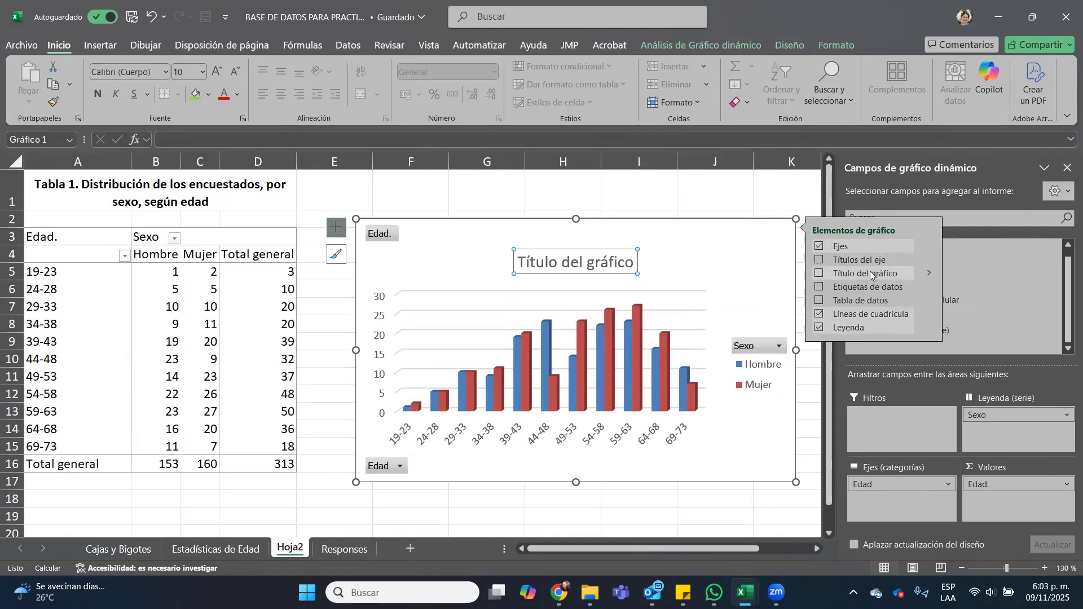
{"action": "left_click", "coordinate": [117, 200]}
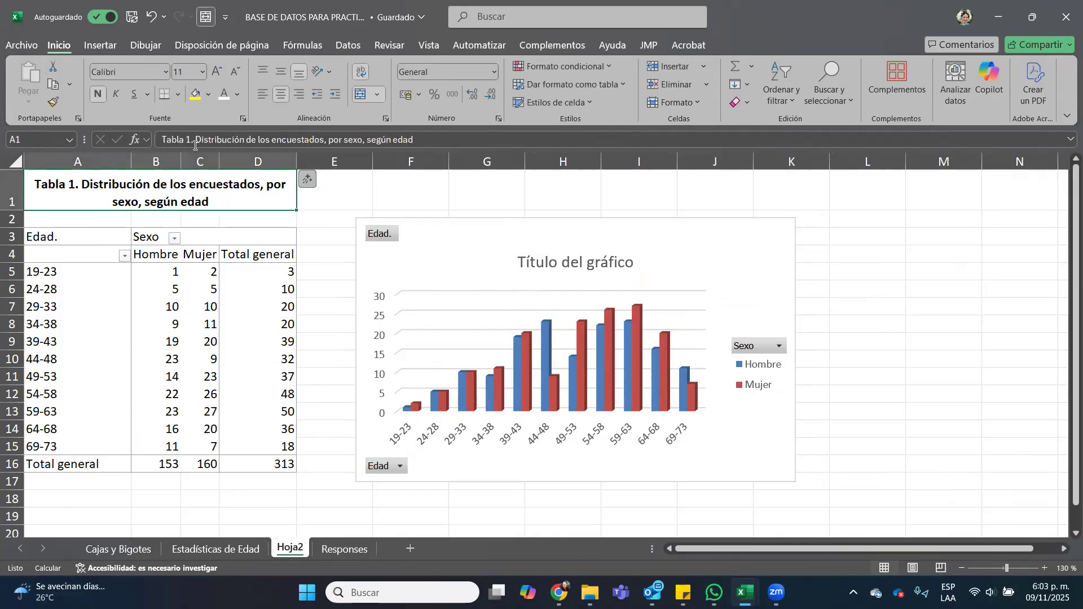
{"action": "left_click", "coordinate": [362, 141]}
{"action": "left_click_drag", "start_coordinate": [362, 141], "coordinate": [420, 141]}
{"action": "key", "text": "ctrl+c"}
{"action": "left_click", "coordinate": [582, 262]}
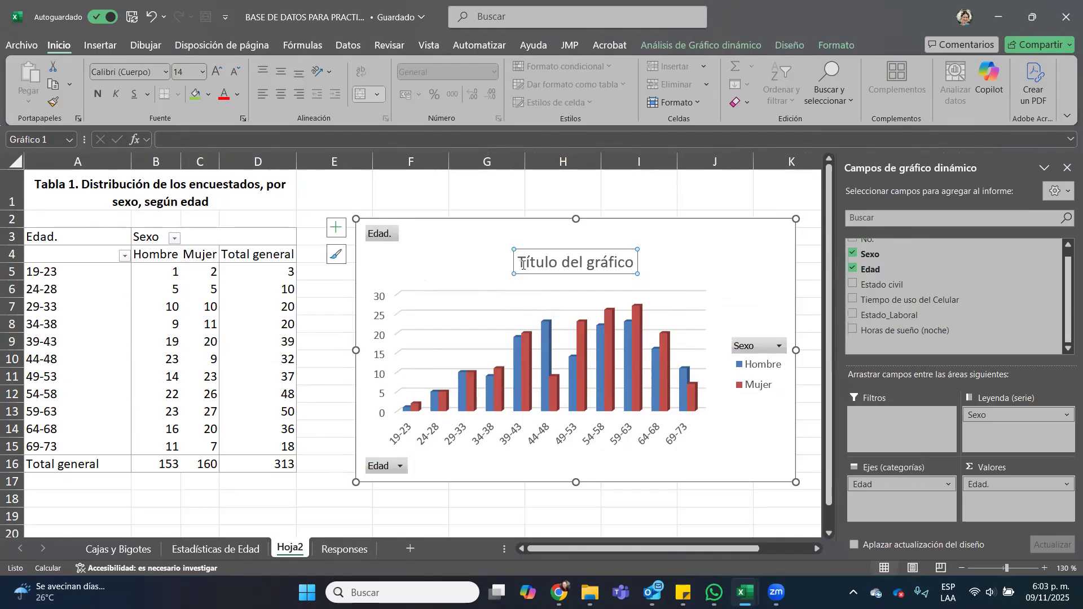
{"action": "triple_click", "coordinate": [522, 264]}
{"action": "key", "text": "ctrl+v"}
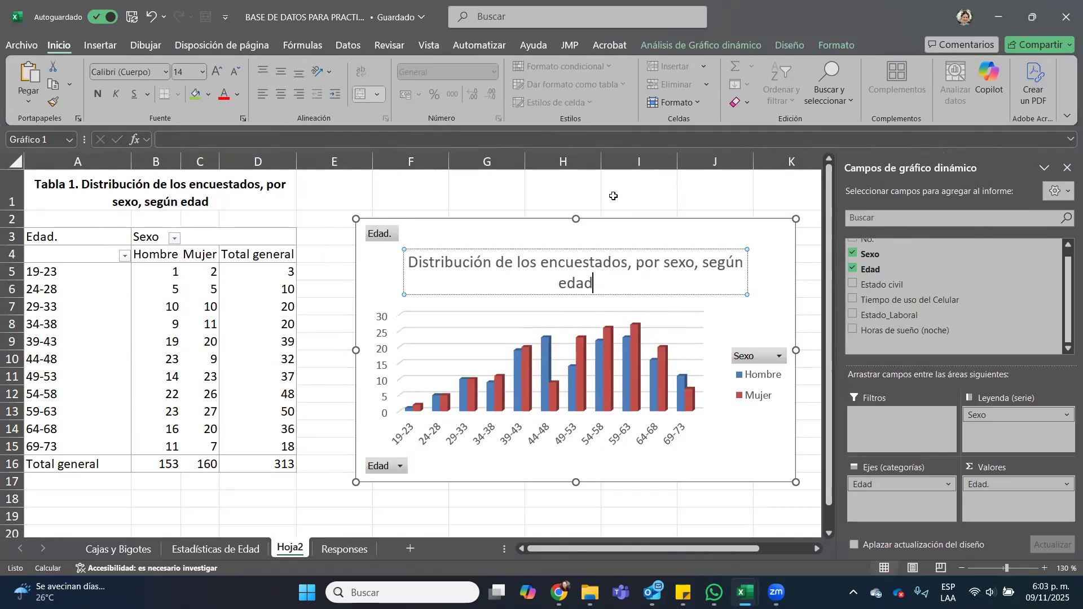
{"action": "left_click", "coordinate": [612, 195]}
Step: Set the font color of all the pivot chart's text to black
{"action": "left_click", "coordinate": [633, 230]}
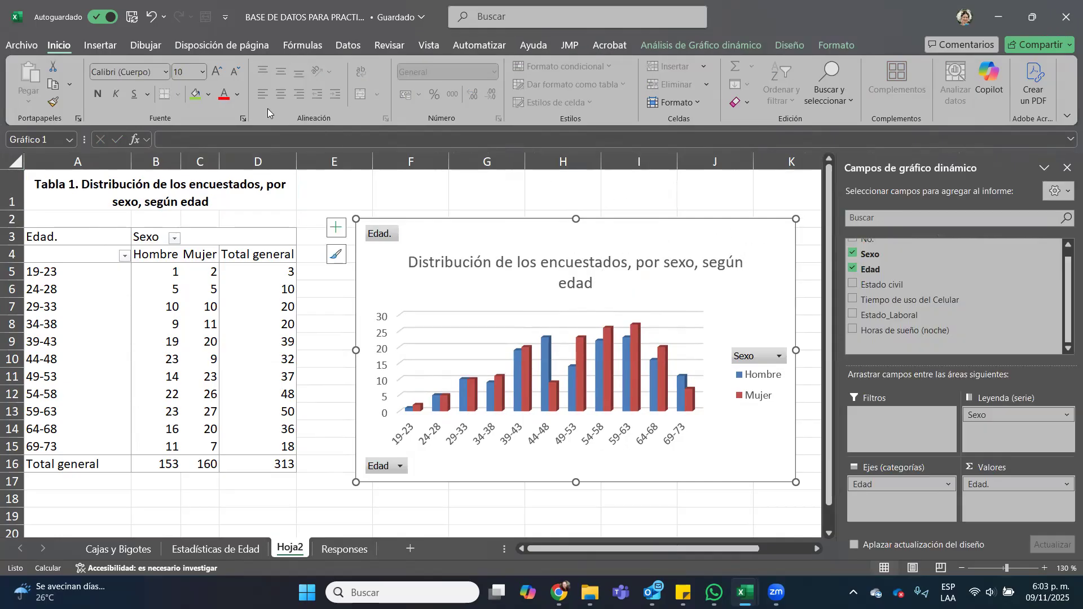
{"action": "left_click", "coordinate": [237, 94]}
{"action": "left_click", "coordinate": [245, 180]}
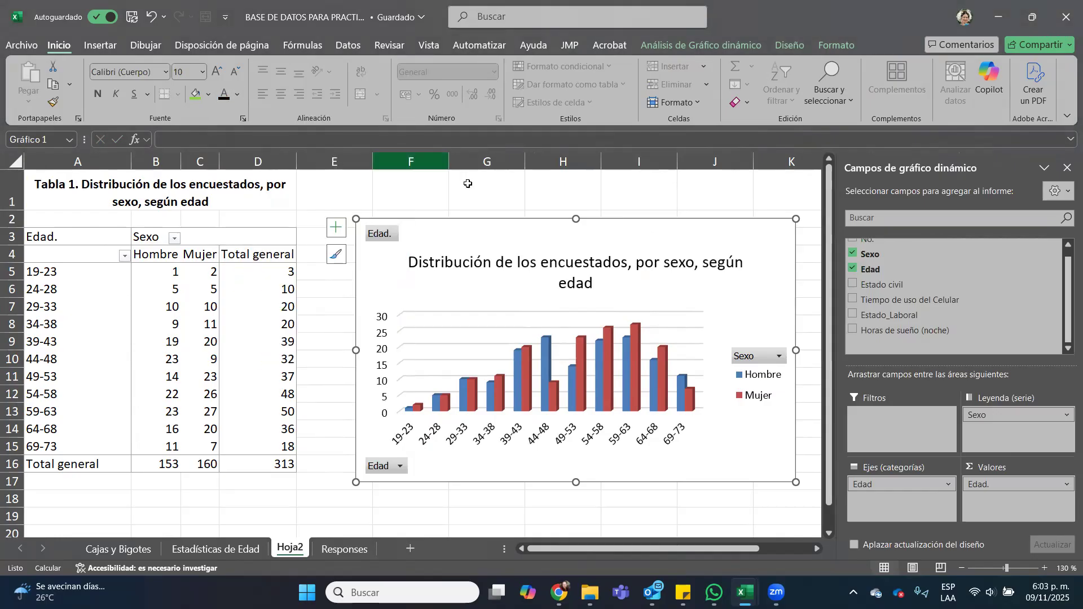
{"action": "left_click", "coordinate": [467, 184]}
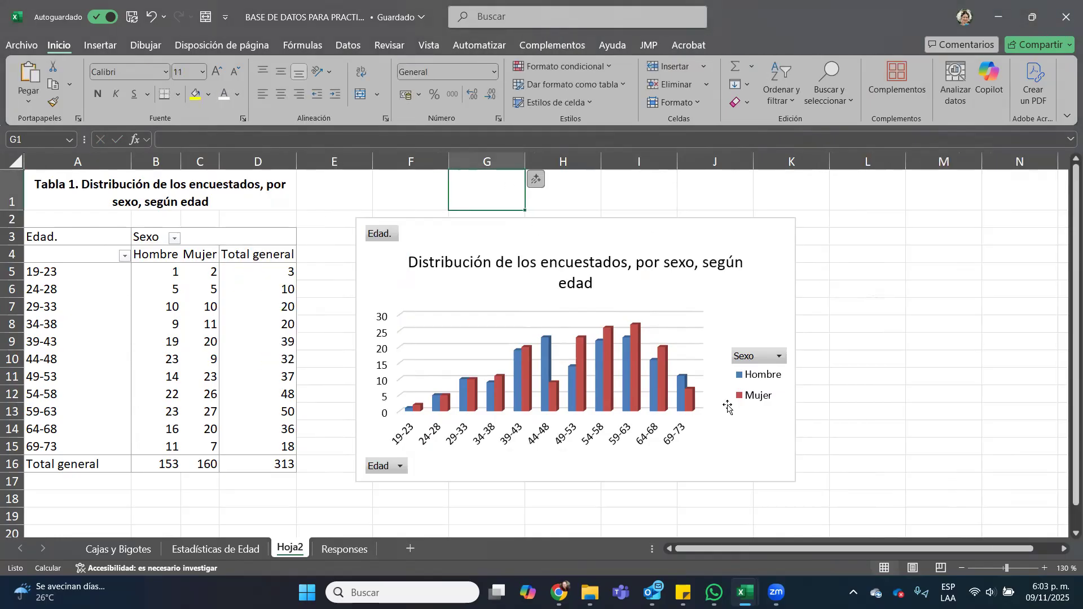